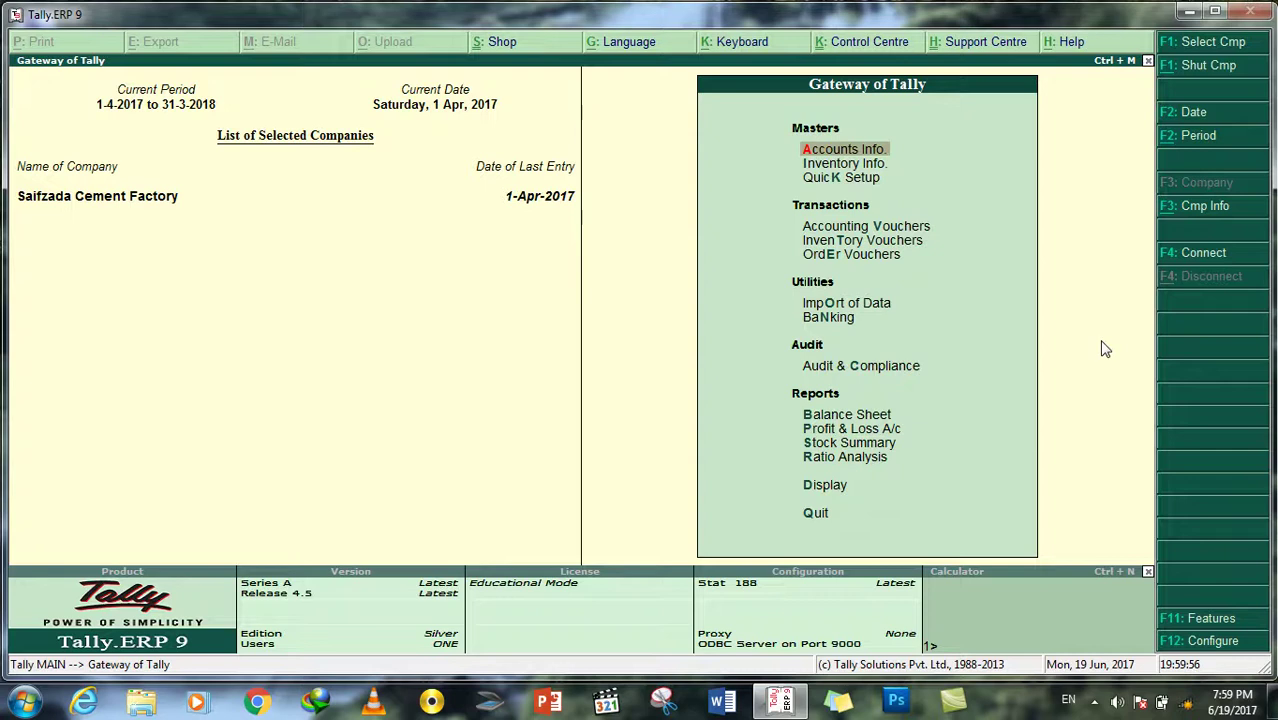
Step: Bring up the Bills Receivable outstandings report under Display > Statements of Accounts
{"action": "key", "text": "Down"}
{"action": "key", "text": "Down"}
{"action": "key", "text": "Down"}
{"action": "key", "text": "Down"}
{"action": "key", "text": "Down"}
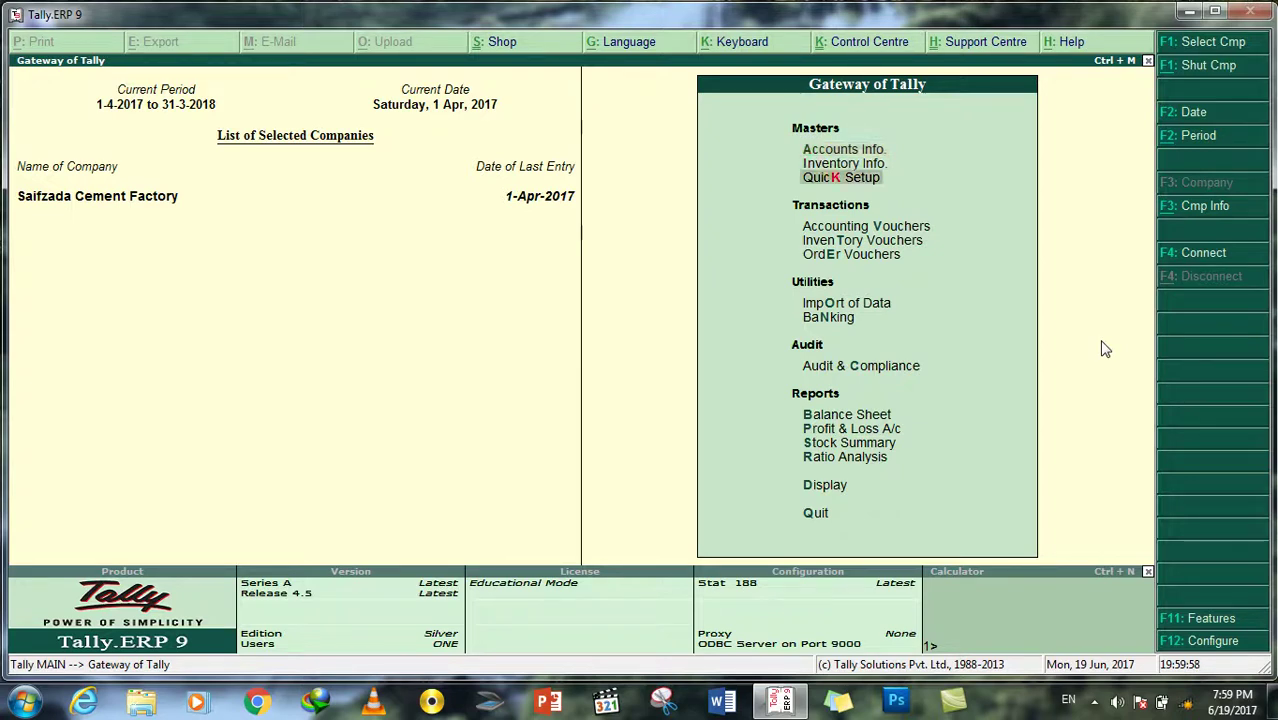
{"action": "key", "text": "Down"}
{"action": "key", "text": "Down"}
{"action": "key", "text": "Down"}
{"action": "key", "text": "Down"}
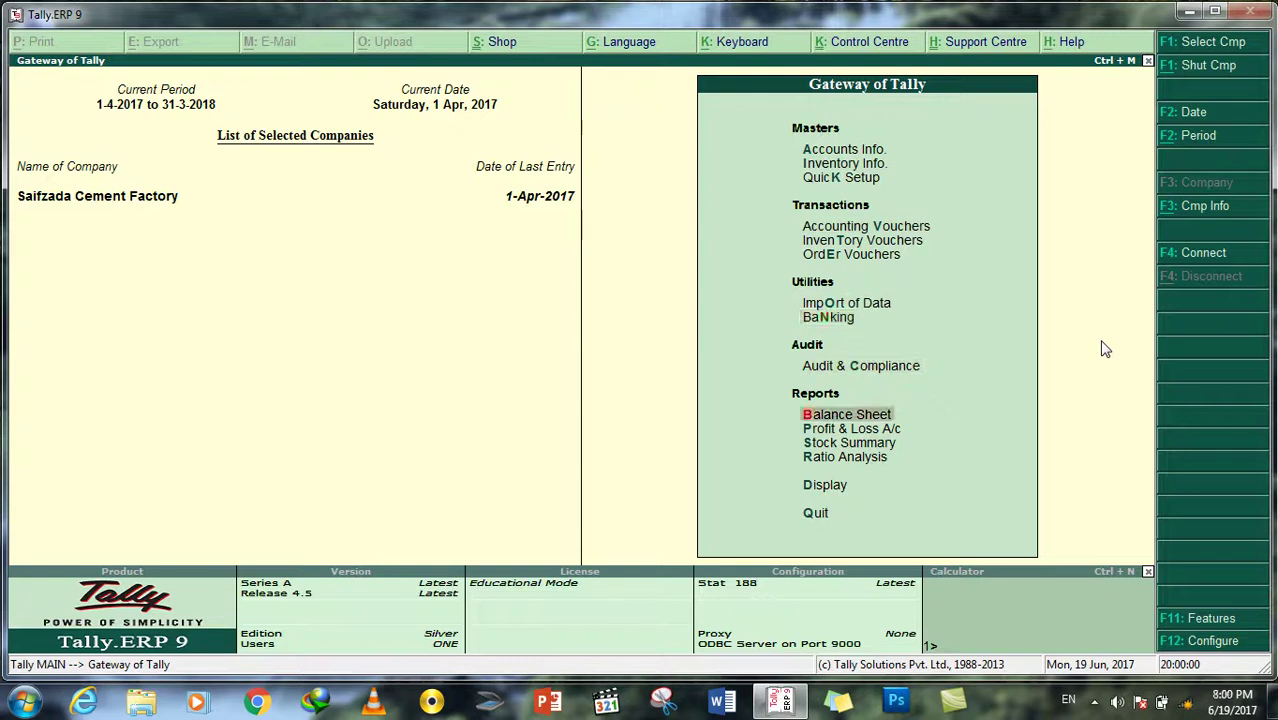
{"action": "key", "text": "Down"}
{"action": "key", "text": "Down"}
{"action": "key", "text": "Down"}
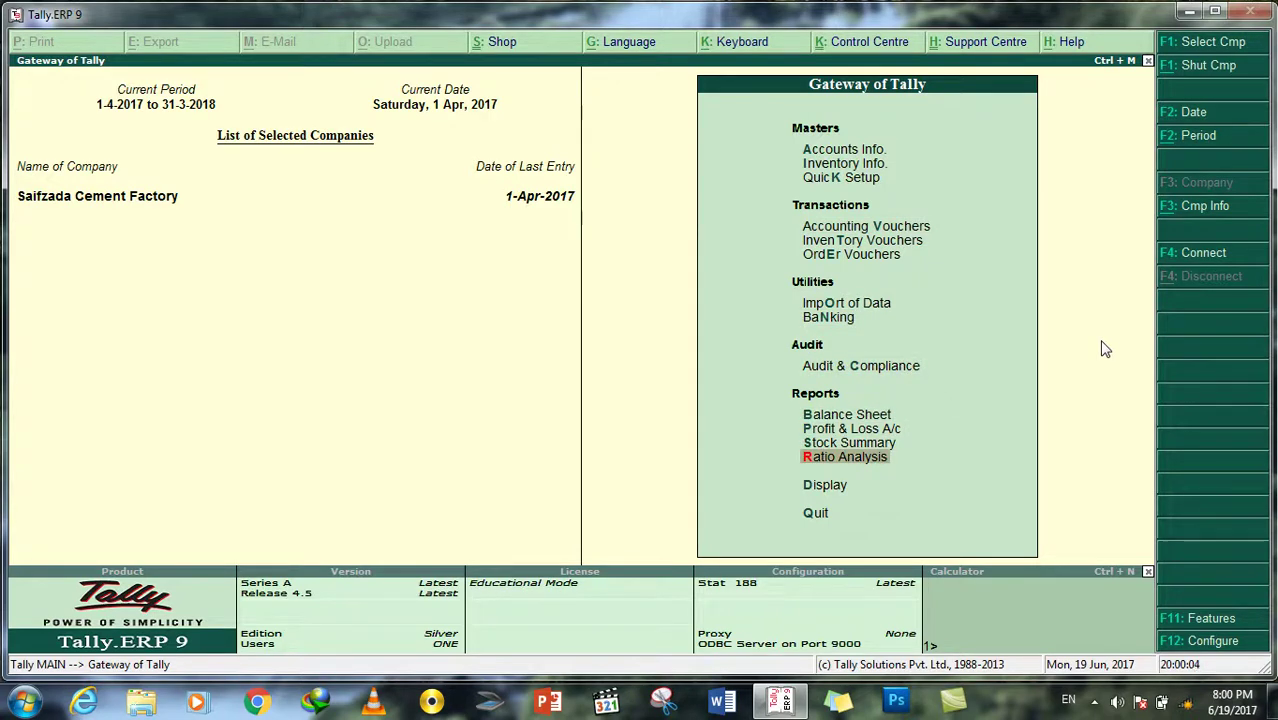
{"action": "key", "text": "Down"}
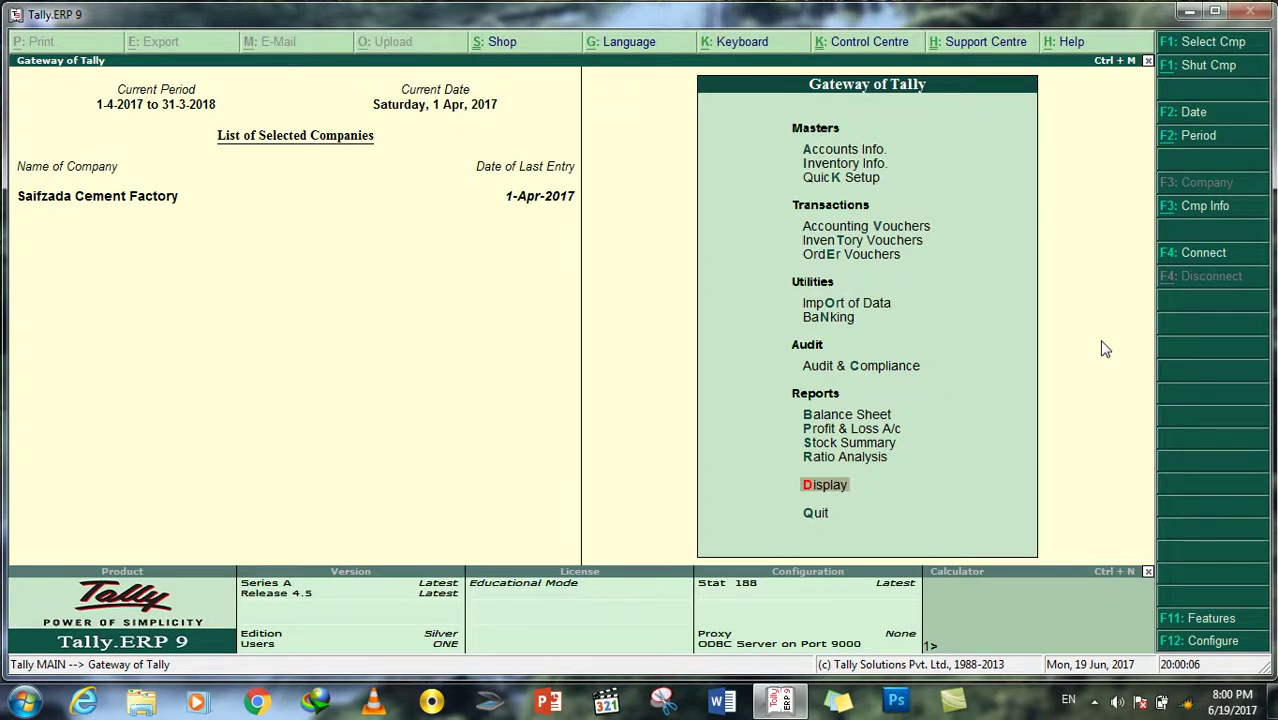
{"action": "key", "text": "Return"}
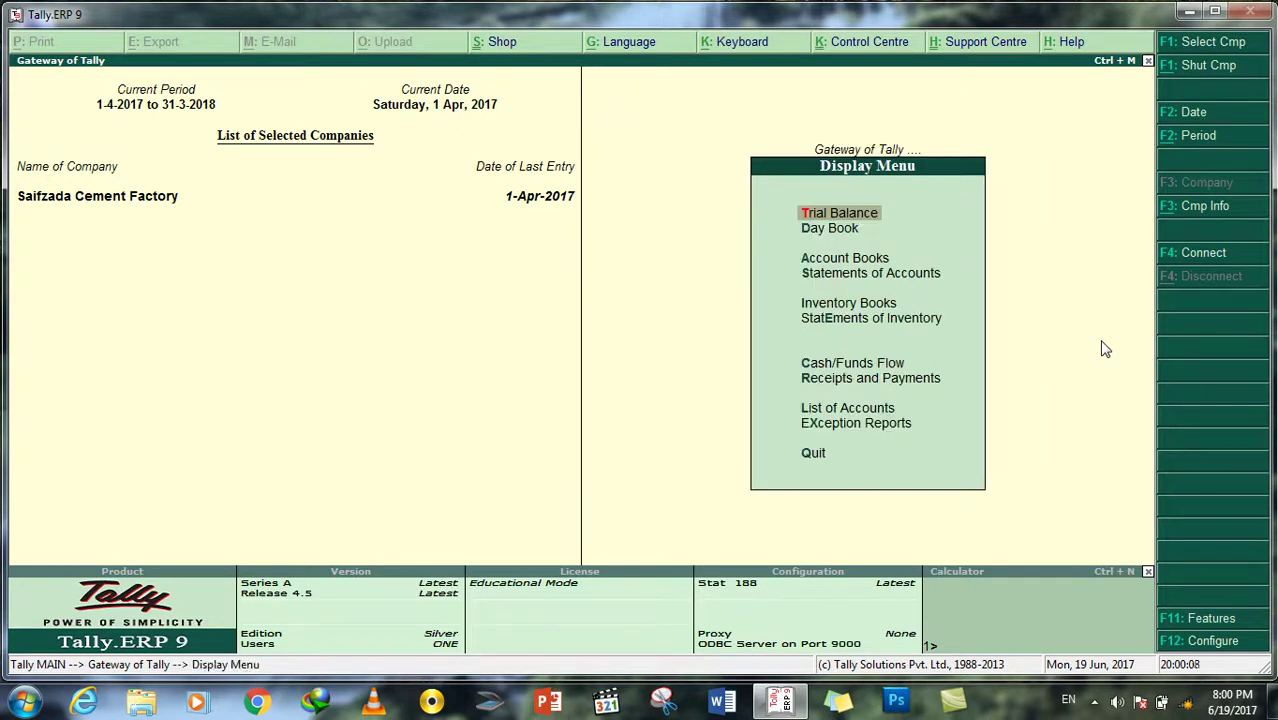
{"action": "key", "text": "Down"}
{"action": "key", "text": "Down"}
{"action": "key", "text": "Down"}
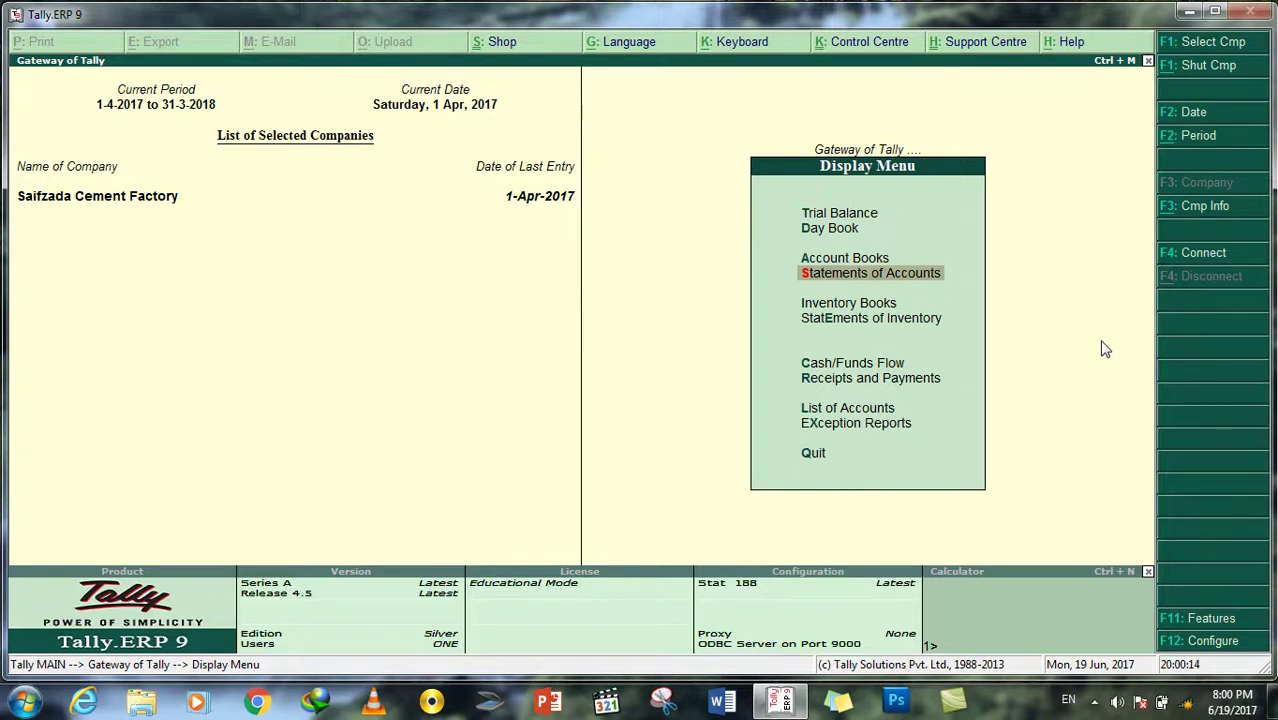
{"action": "key", "text": "Return"}
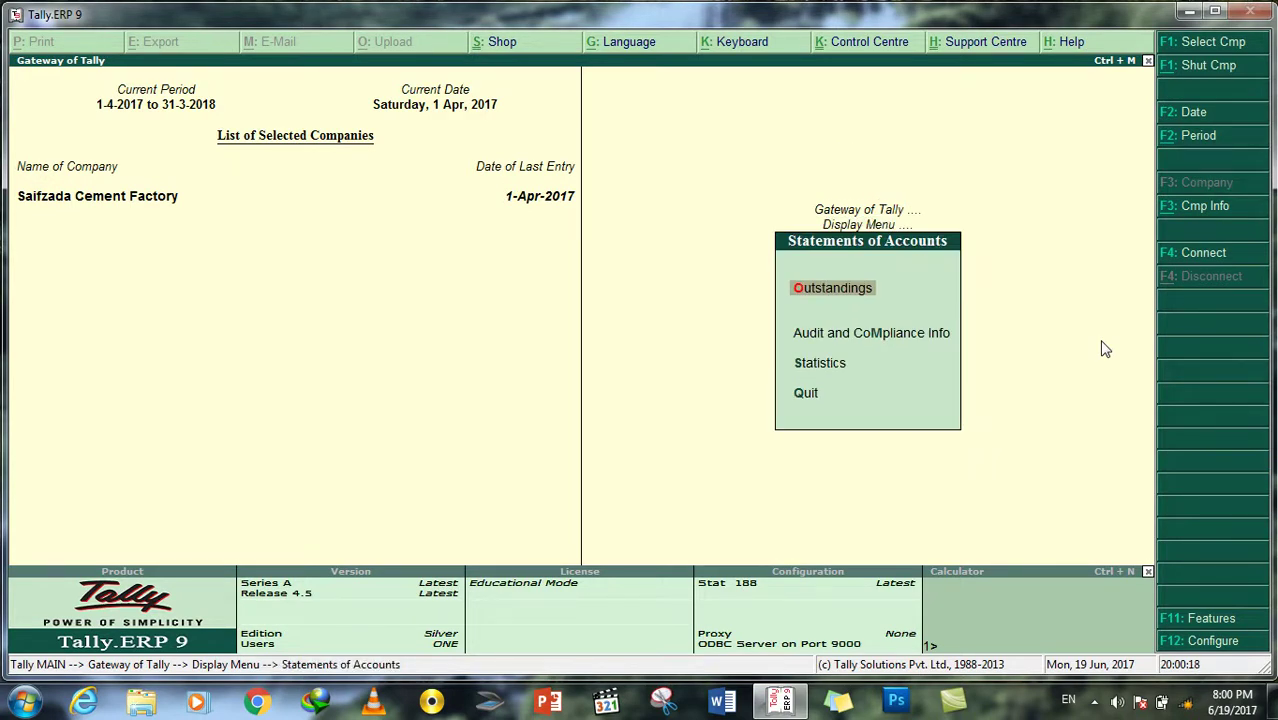
{"action": "key", "text": "Return"}
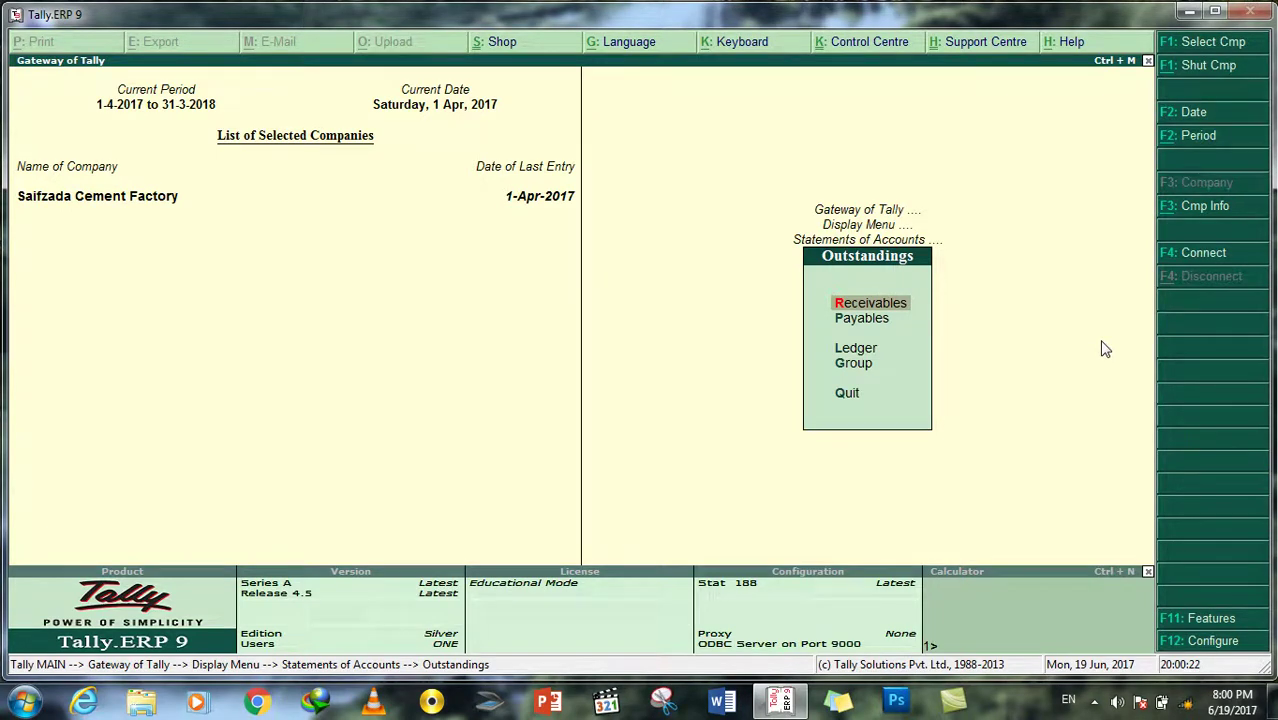
{"action": "key", "text": "Return"}
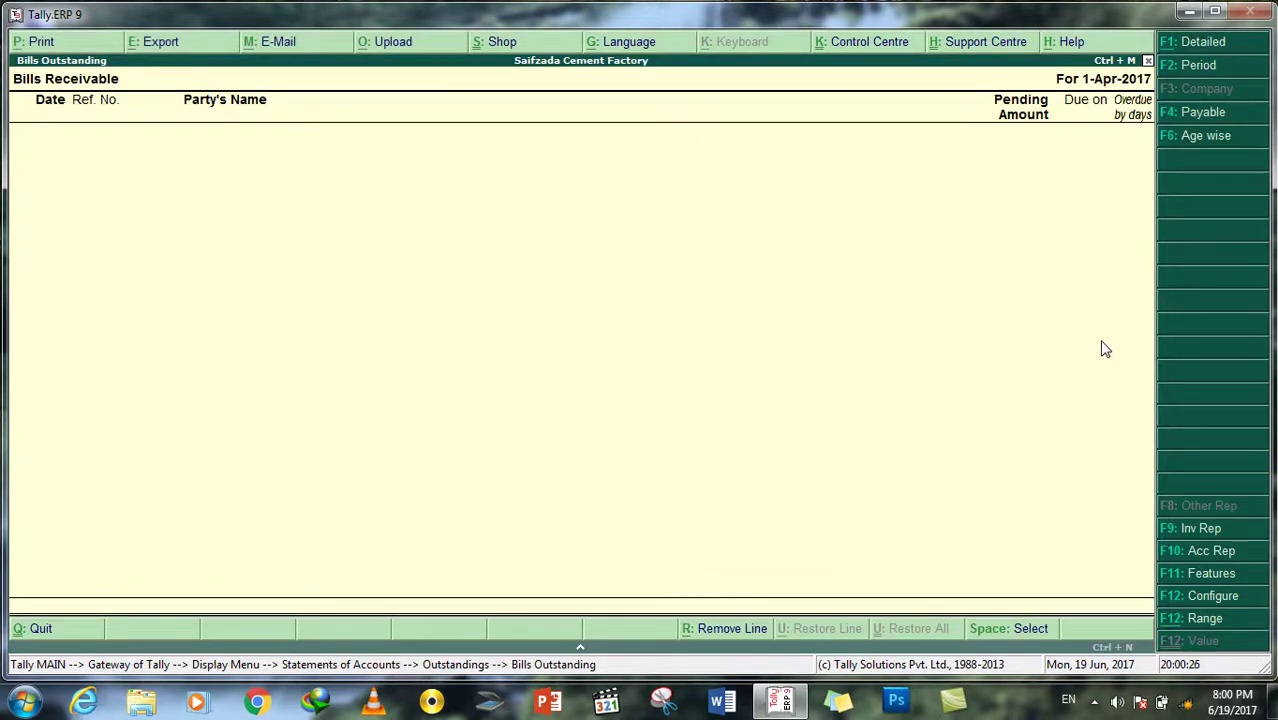
Step: Check the Bills Payable report as well, then back out of the Outstandings menu
{"action": "key", "text": "Escape"}
{"action": "key", "text": "Down"}
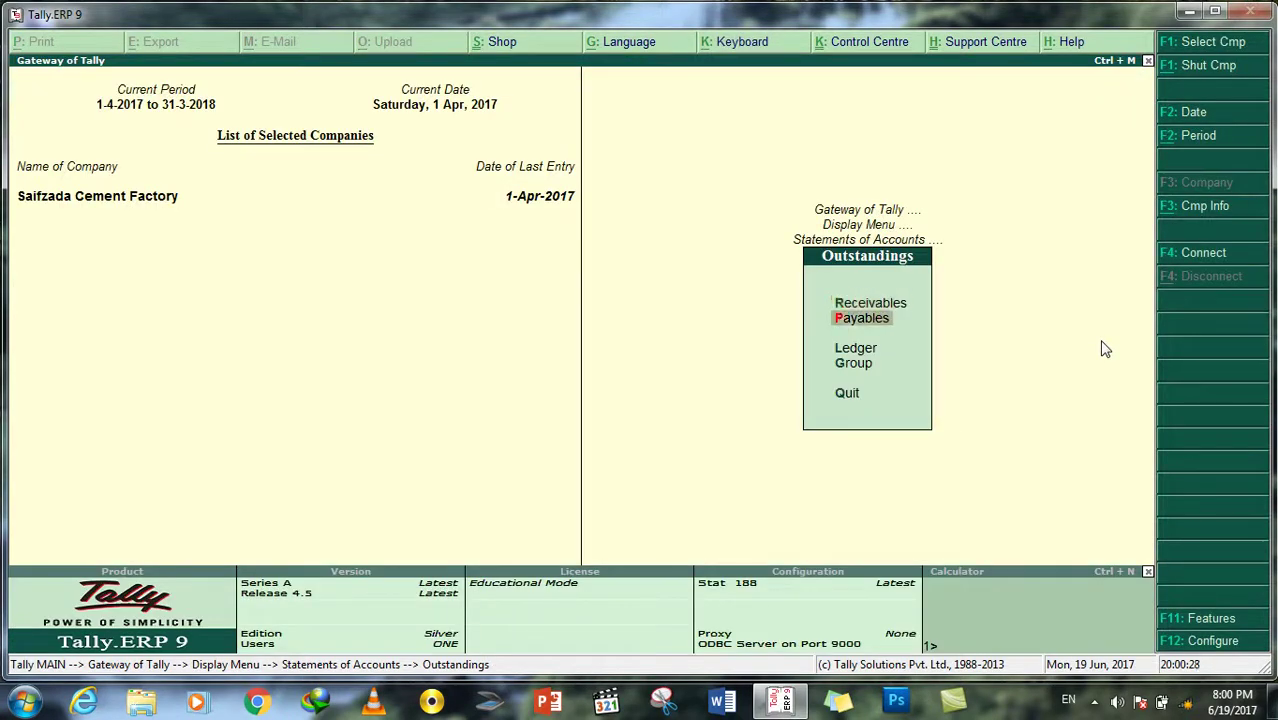
{"action": "key", "text": "Return"}
{"action": "key", "text": "Escape"}
{"action": "key", "text": "Escape"}
{"action": "key", "text": "Escape"}
{"action": "key", "text": "Escape"}
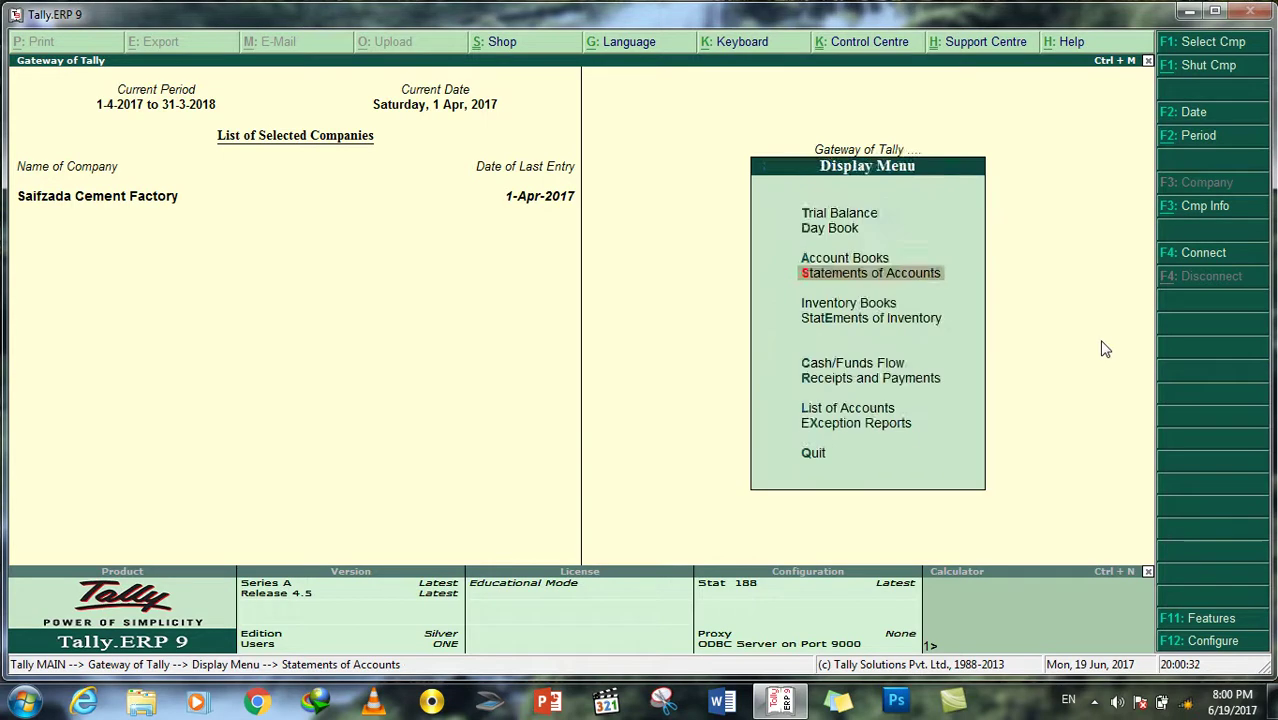
{"action": "key", "text": "Escape"}
{"action": "key", "text": "Escape"}
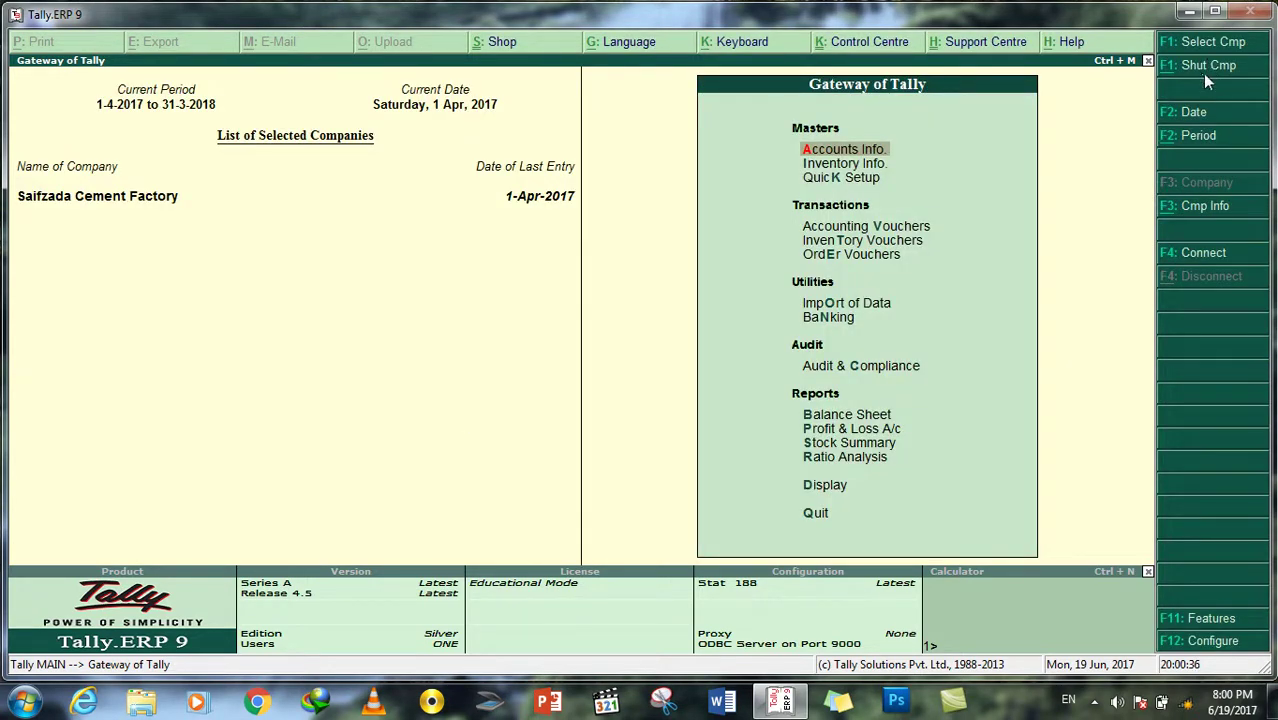
Step: Shut Saifzada Cement Factory and load the Practice company from the company list
{"action": "left_click", "coordinate": [1200, 65]}
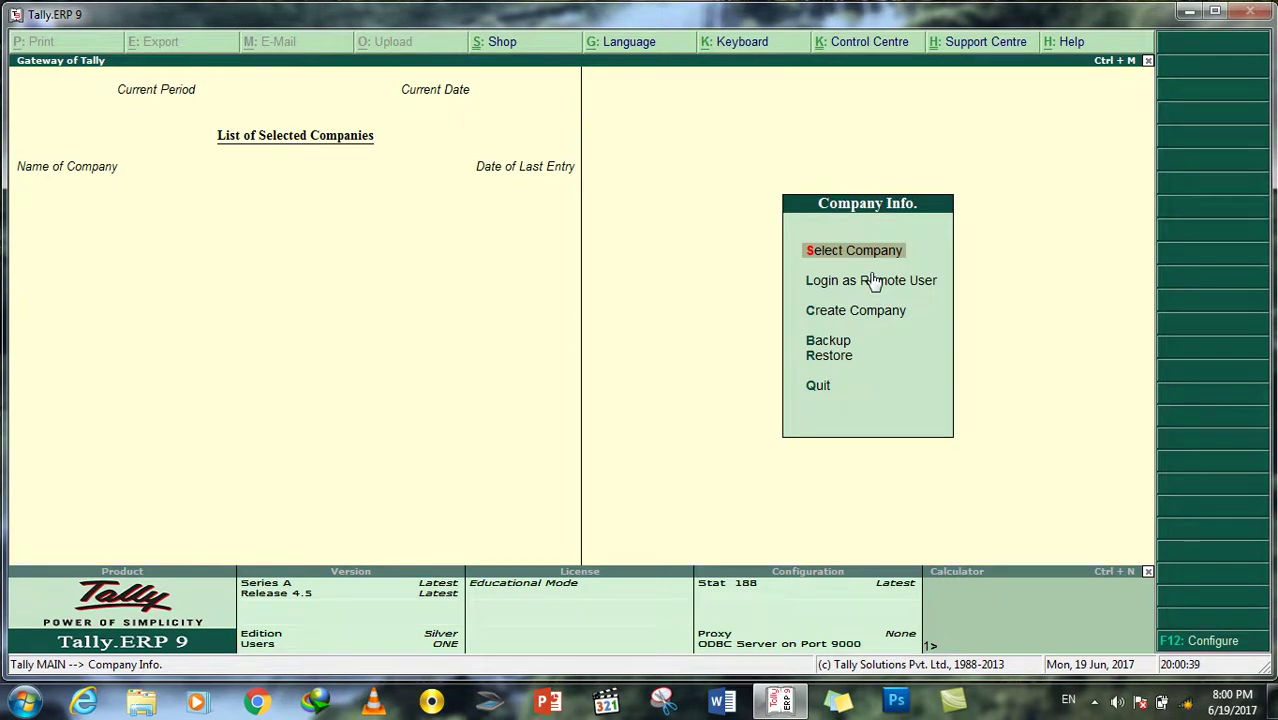
{"action": "key", "text": "Return"}
{"action": "key", "text": "Down"}
{"action": "key", "text": "Down"}
{"action": "key", "text": "Down"}
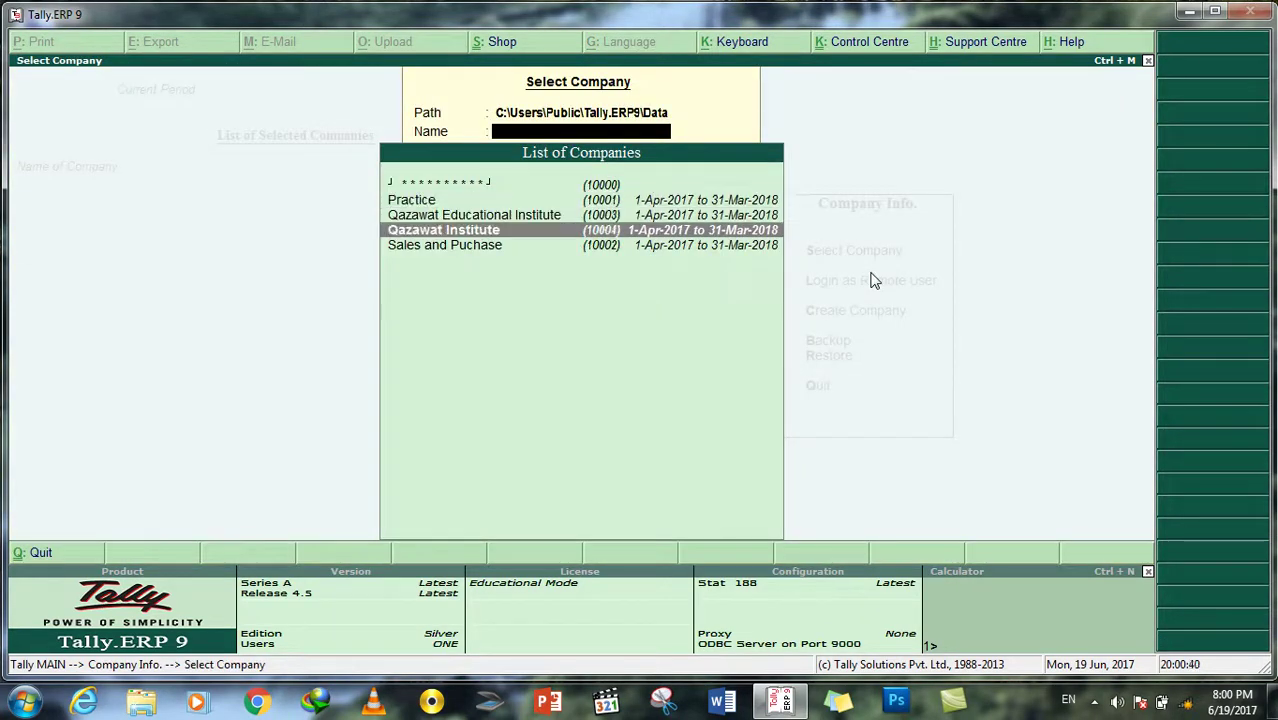
{"action": "key", "text": "Up"}
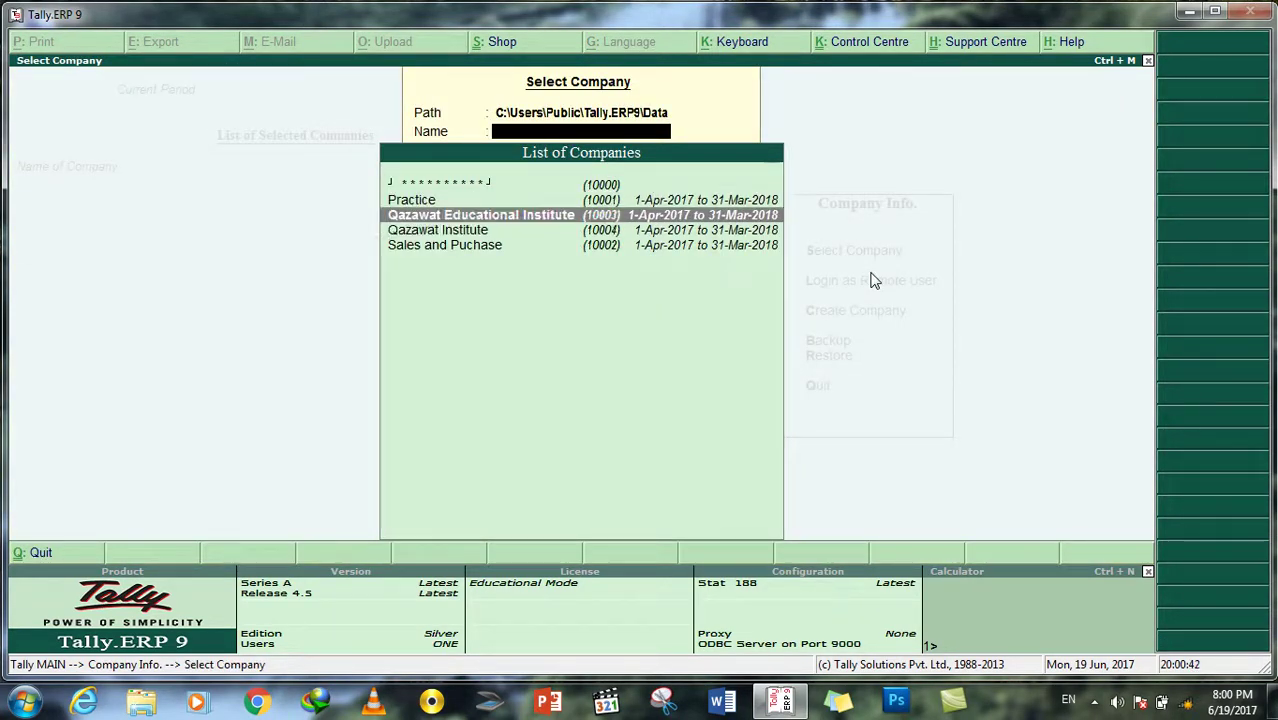
{"action": "key", "text": "Down"}
{"action": "key", "text": "Down"}
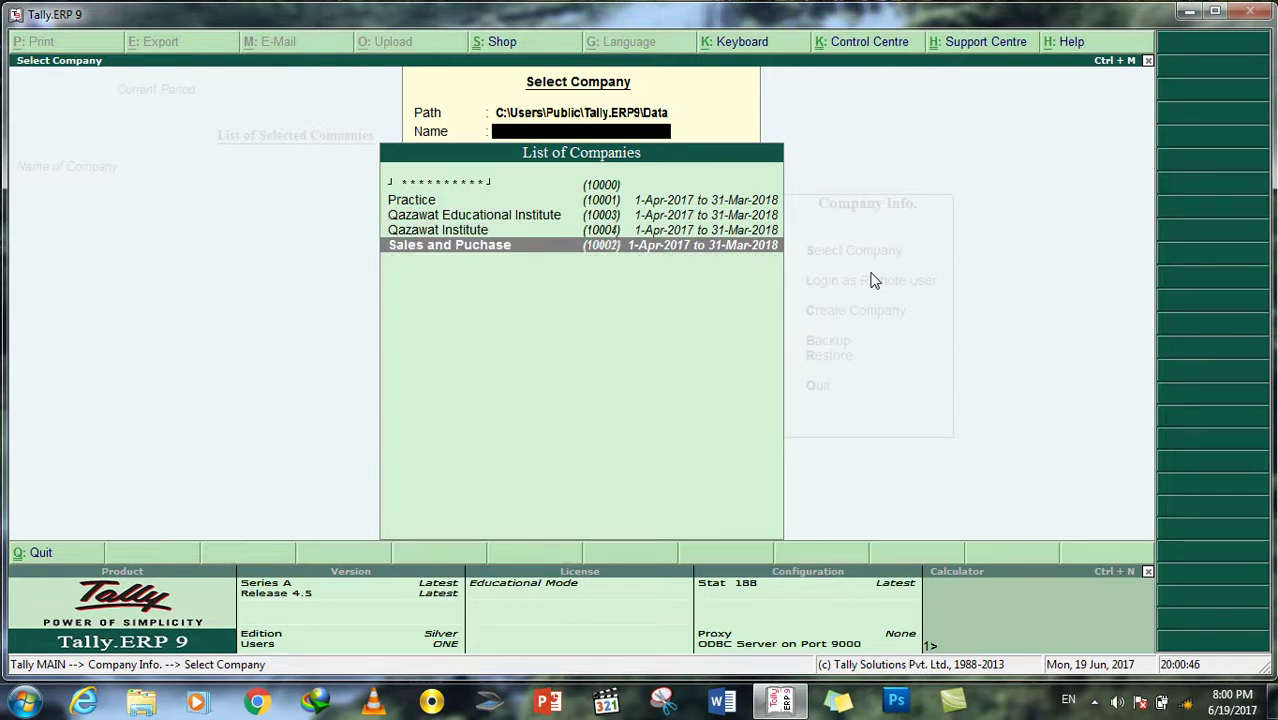
{"action": "key", "text": "Up"}
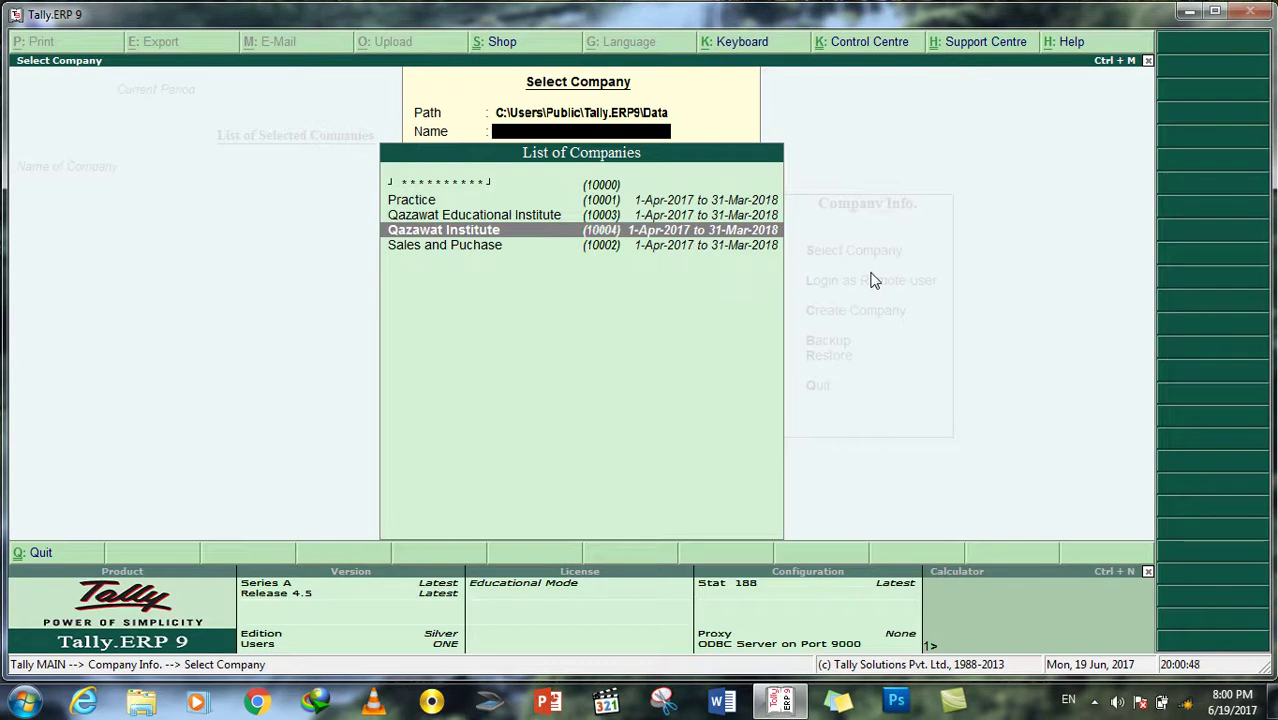
{"action": "key", "text": "Down"}
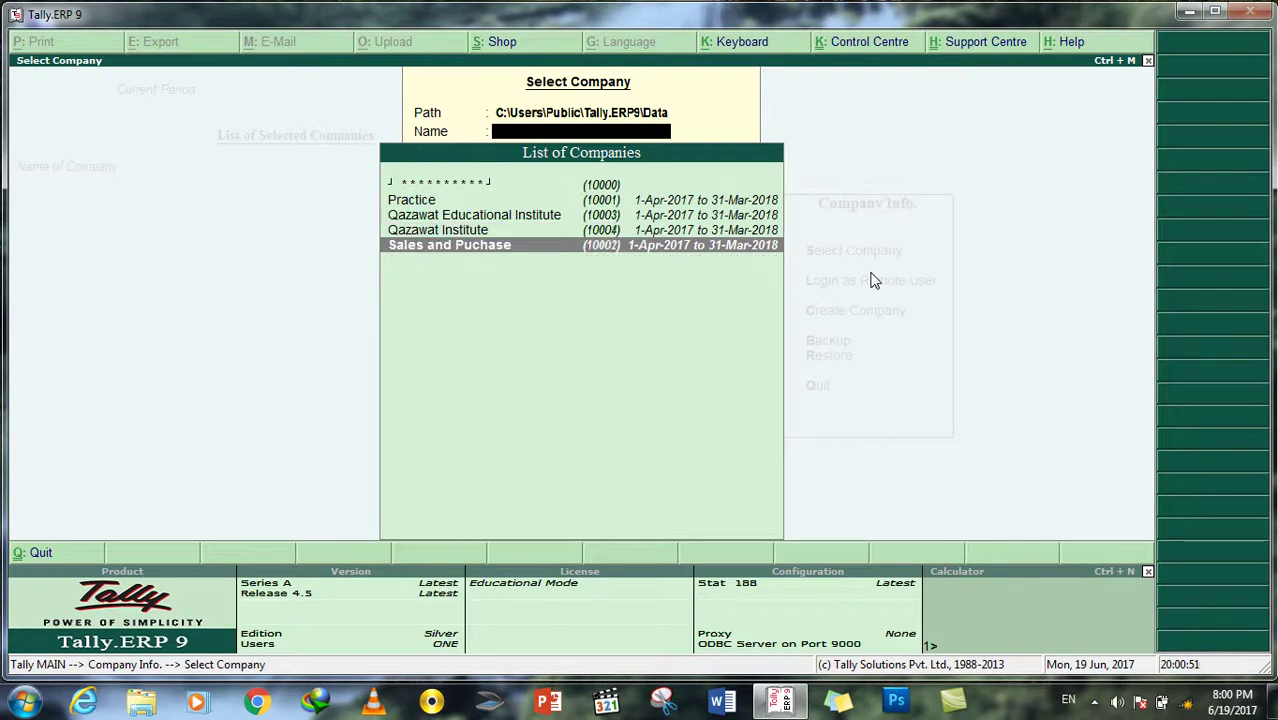
{"action": "key", "text": "Up"}
{"action": "key", "text": "Up"}
{"action": "key", "text": "Up"}
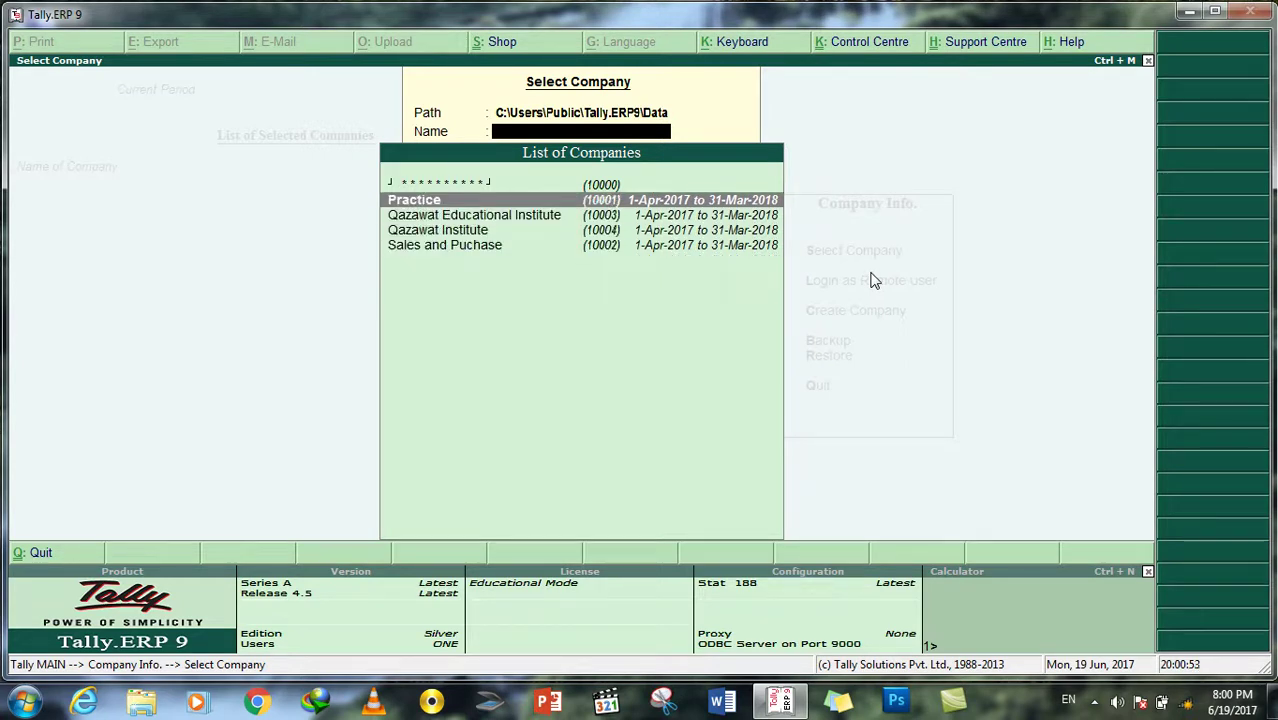
{"action": "key", "text": "Return"}
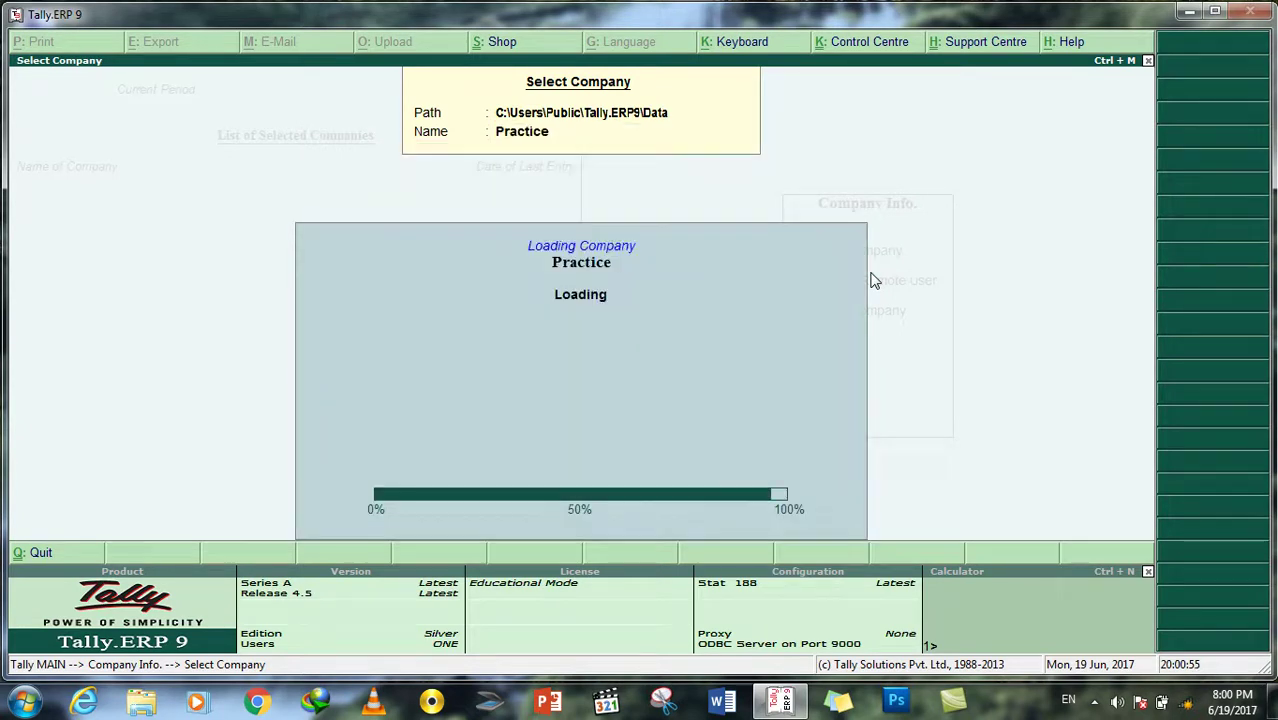
{"action": "key", "text": "Down"}
{"action": "key", "text": "Down"}
{"action": "key", "text": "Down"}
{"action": "key", "text": "Down"}
{"action": "key", "text": "Down"}
{"action": "key", "text": "Down"}
{"action": "key", "text": "Down"}
{"action": "key", "text": "Down"}
{"action": "key", "text": "Down"}
{"action": "key", "text": "Down"}
{"action": "key", "text": "Down"}
{"action": "key", "text": "Down"}
{"action": "key", "text": "Down"}
{"action": "key", "text": "Down"}
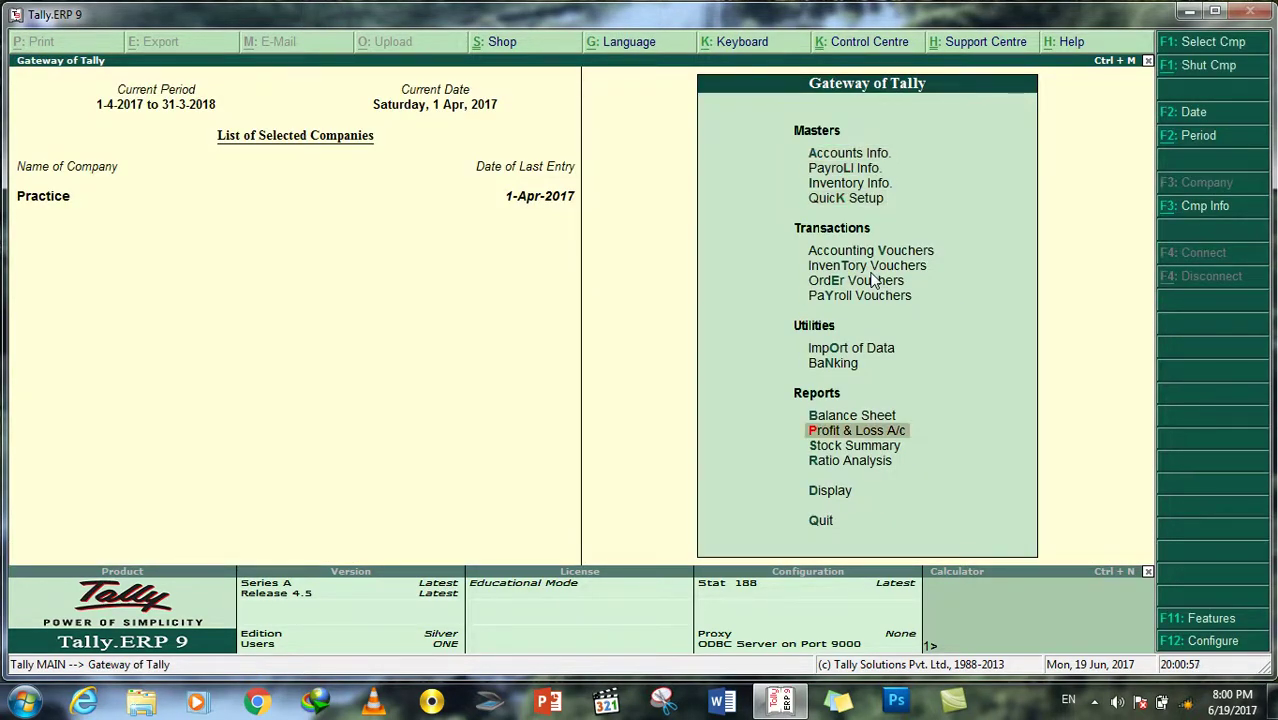
{"action": "key", "text": "Return"}
{"action": "key", "text": "Down"}
{"action": "key", "text": "Down"}
{"action": "key", "text": "Return"}
{"action": "key", "text": "Up"}
{"action": "key", "text": "Return"}
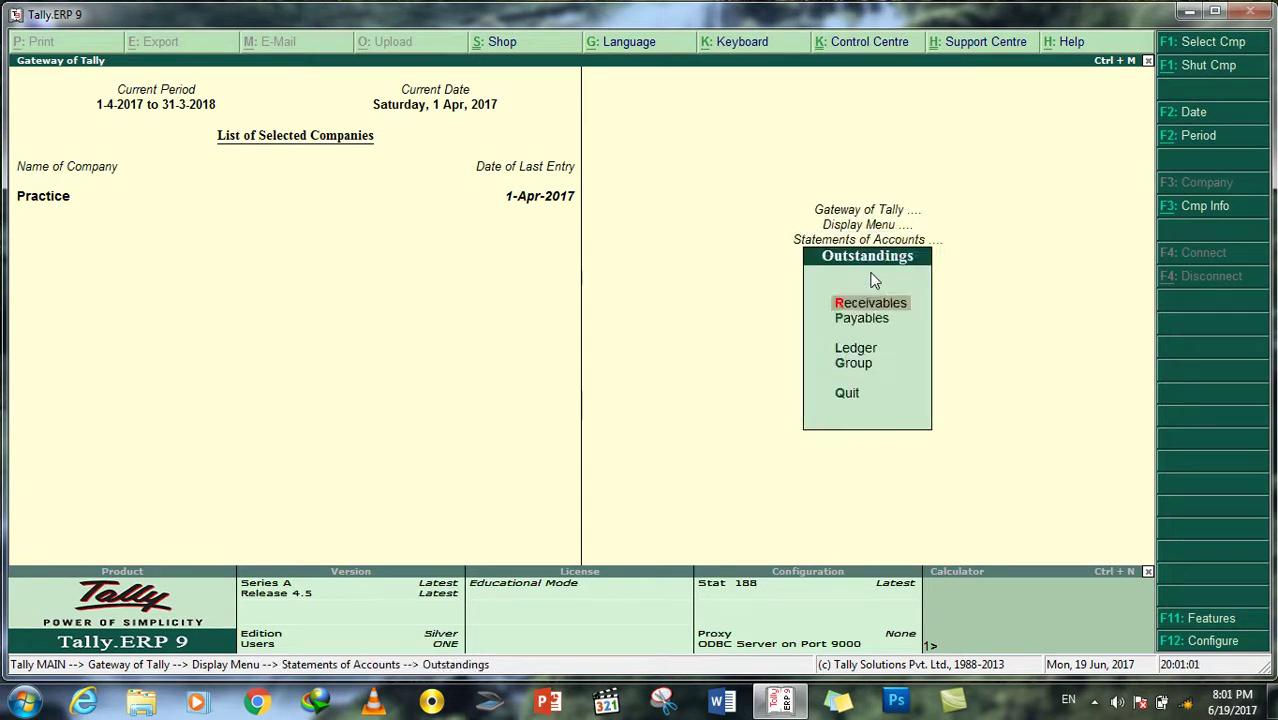
{"action": "key", "text": "Return"}
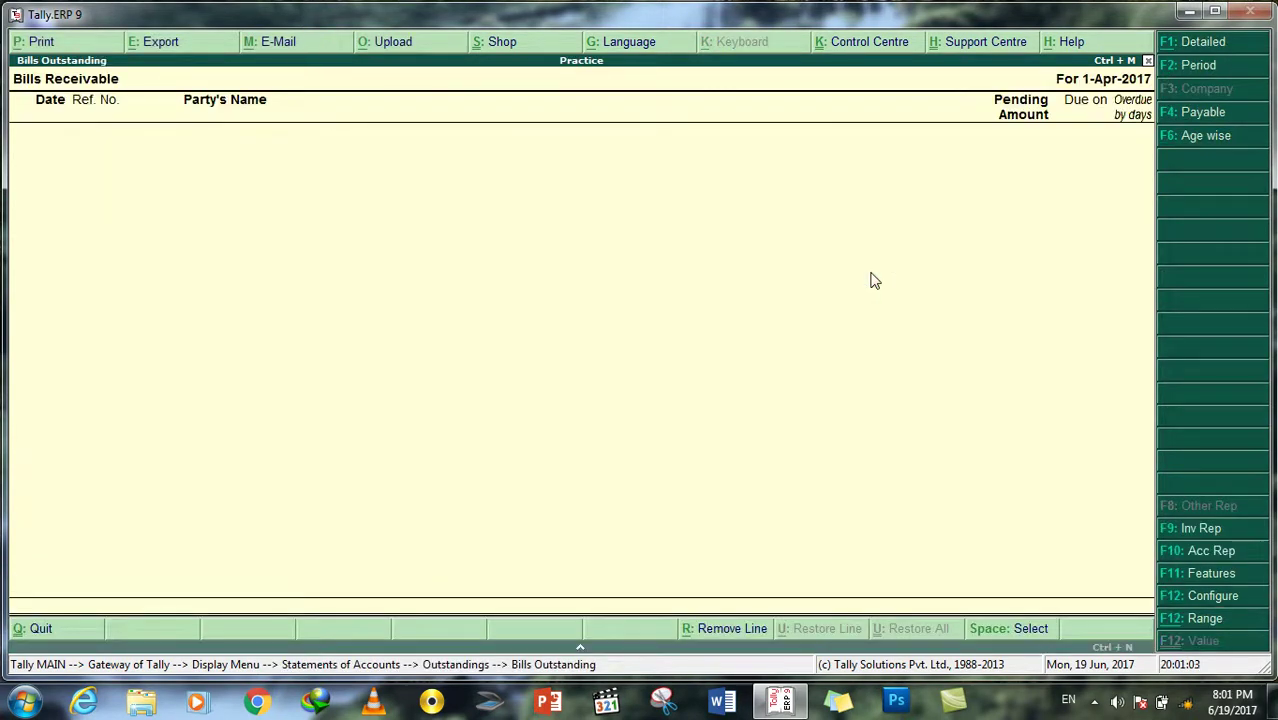
{"action": "key", "text": "Escape"}
{"action": "key", "text": "Down"}
{"action": "key", "text": "Return"}
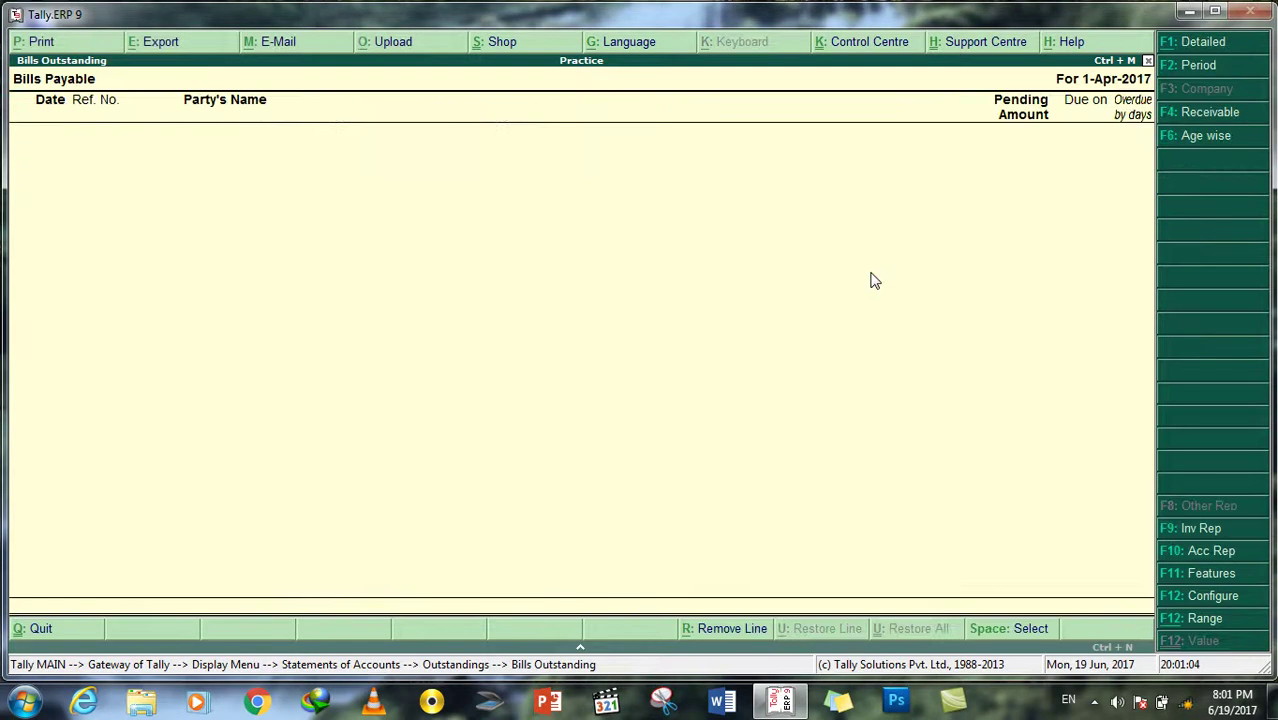
{"action": "key", "text": "Escape"}
{"action": "key", "text": "Escape"}
{"action": "key", "text": "Escape"}
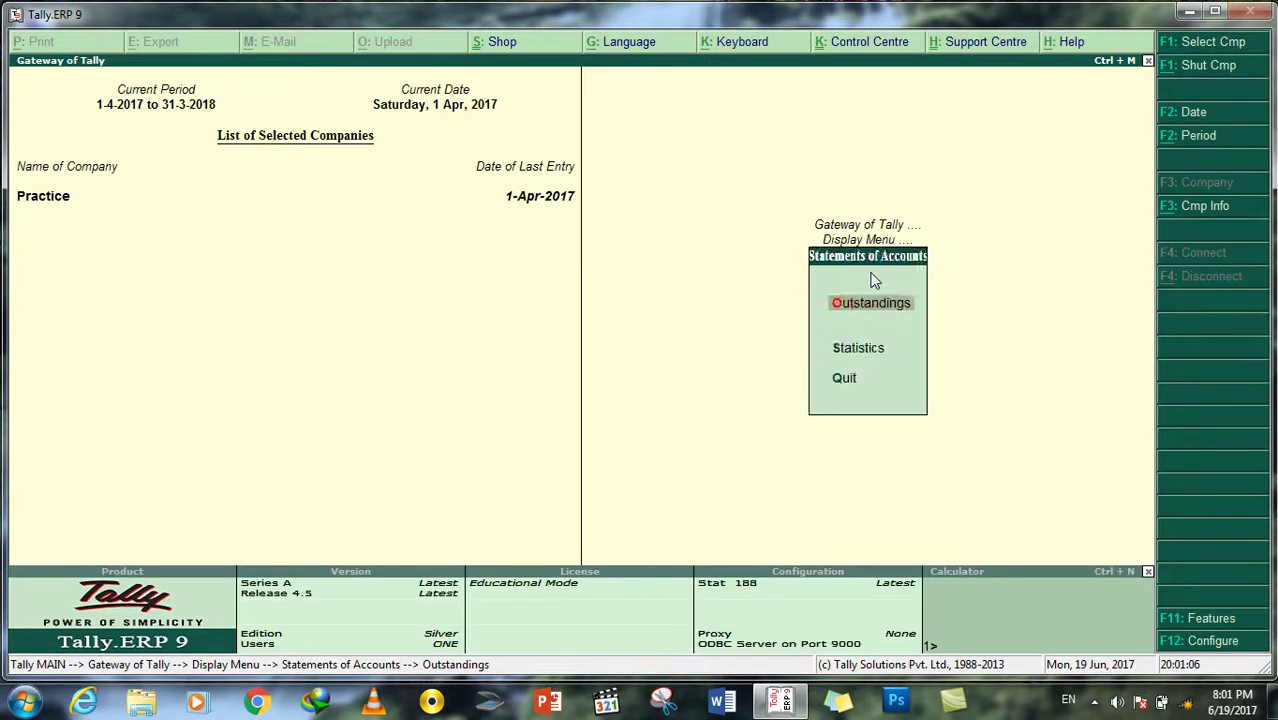
{"action": "key", "text": "Escape"}
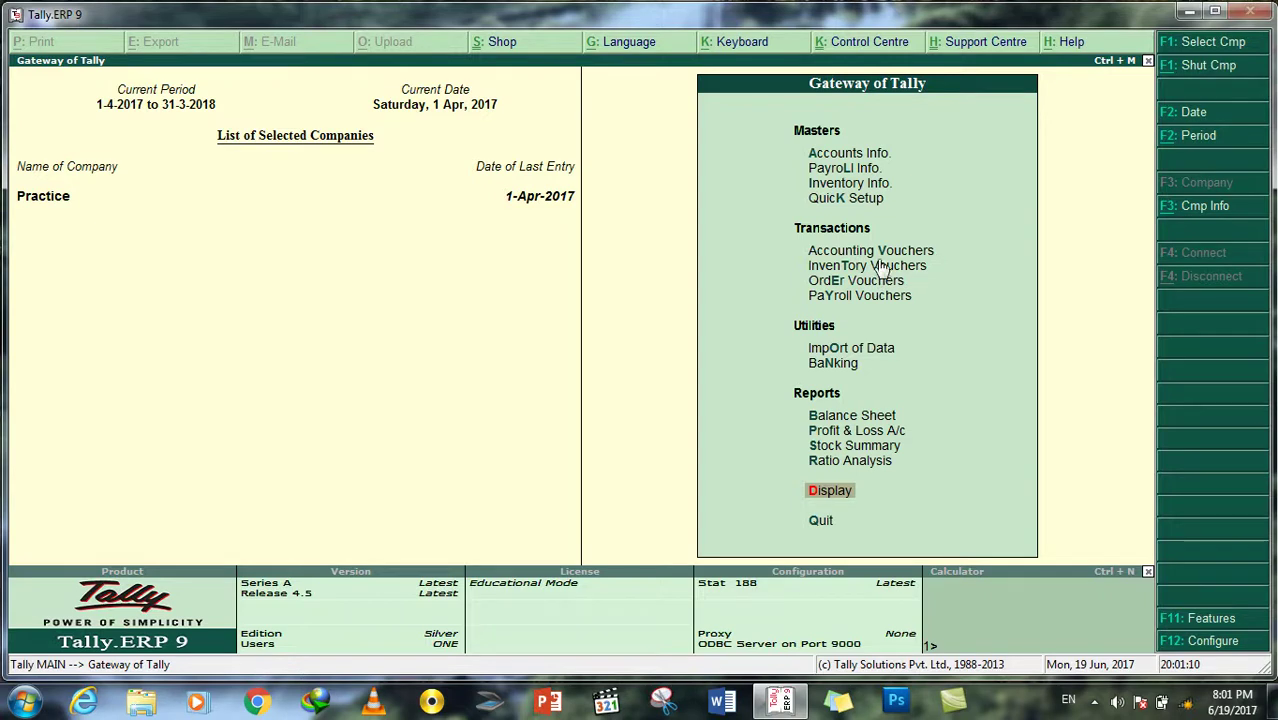
{"action": "left_click", "coordinate": [848, 186]}
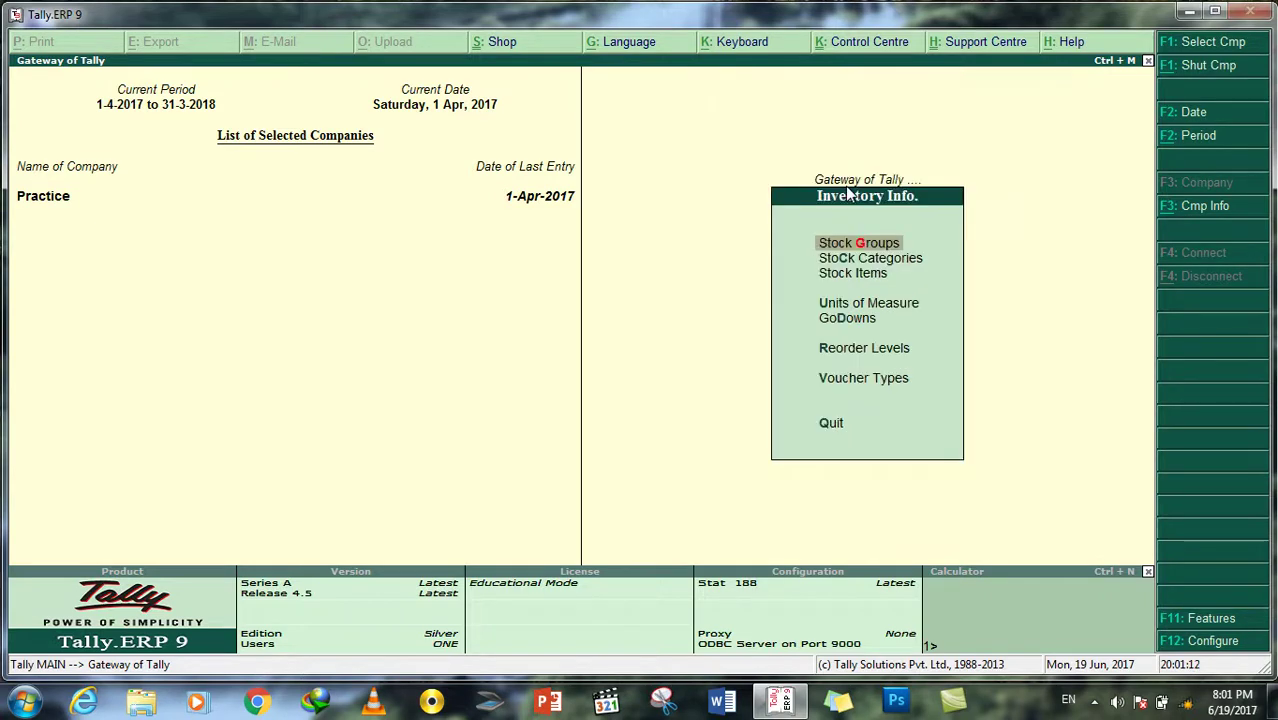
{"action": "key", "text": "Down"}
{"action": "key", "text": "Down"}
{"action": "key", "text": "Return"}
{"action": "key", "text": "Down"}
{"action": "key", "text": "Return"}
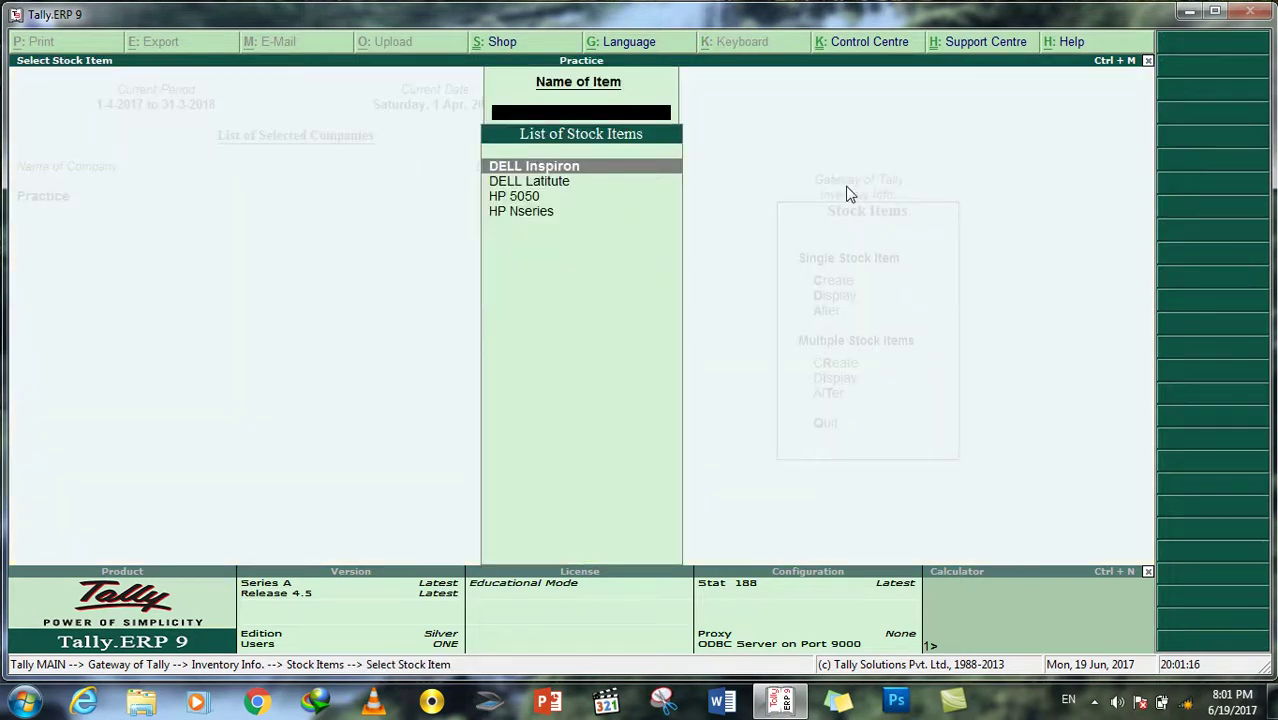
{"action": "key", "text": "Escape"}
{"action": "key", "text": "Escape"}
{"action": "key", "text": "Escape"}
{"action": "key", "text": "Escape"}
{"action": "key", "text": "n"}
Step: Start a purchase voucher with reference P#1 and party Power Link Traders
{"action": "left_click", "coordinate": [862, 258]}
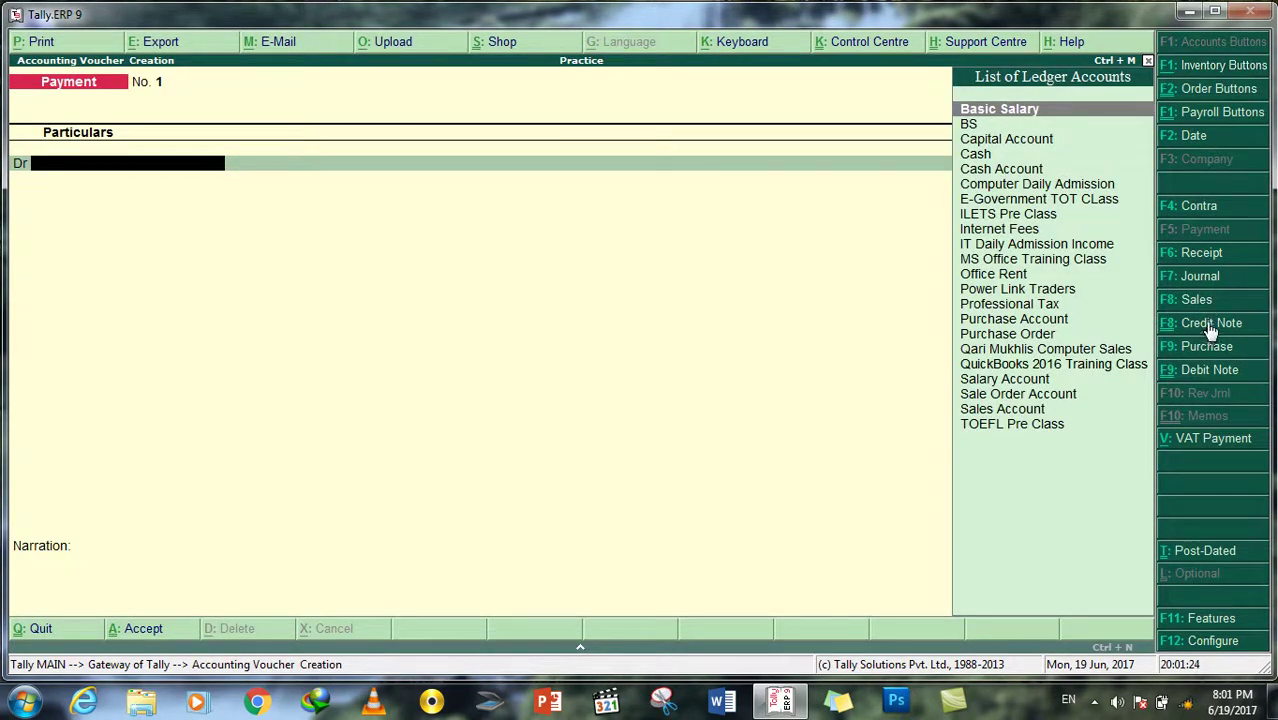
{"action": "left_click", "coordinate": [1206, 347]}
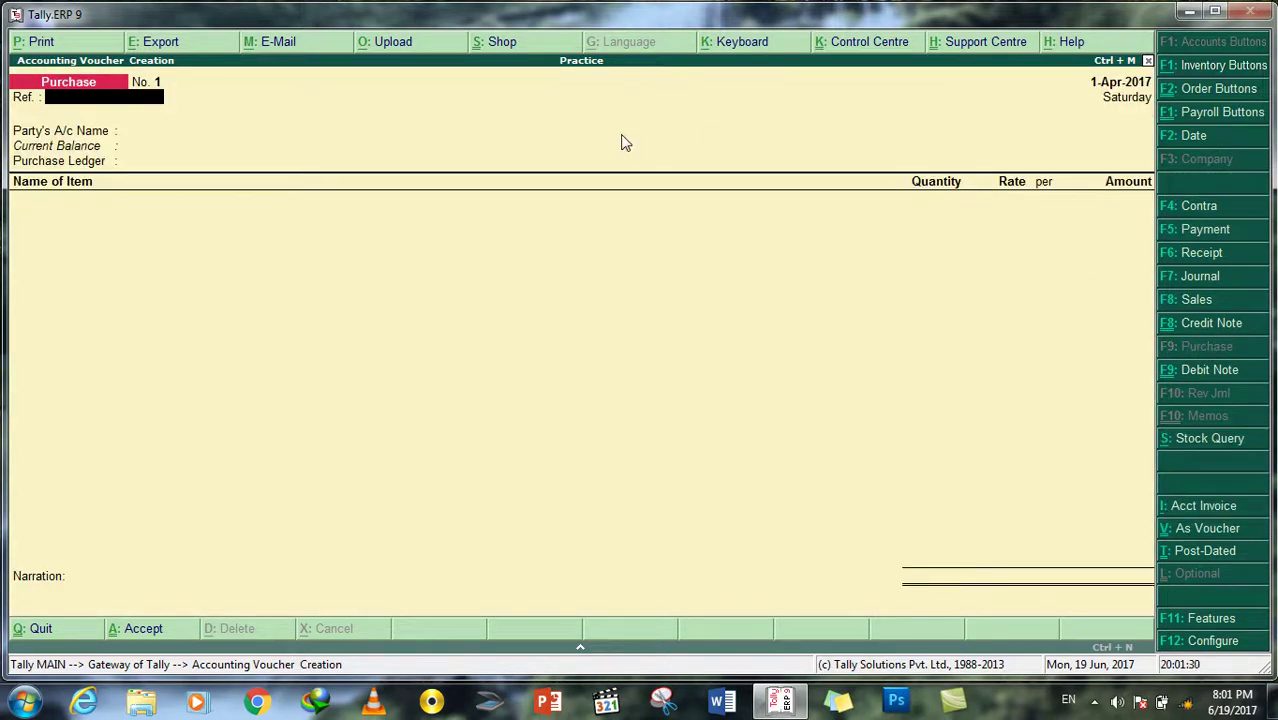
{"action": "type", "text": "P#1"}
{"action": "key", "text": "Return"}
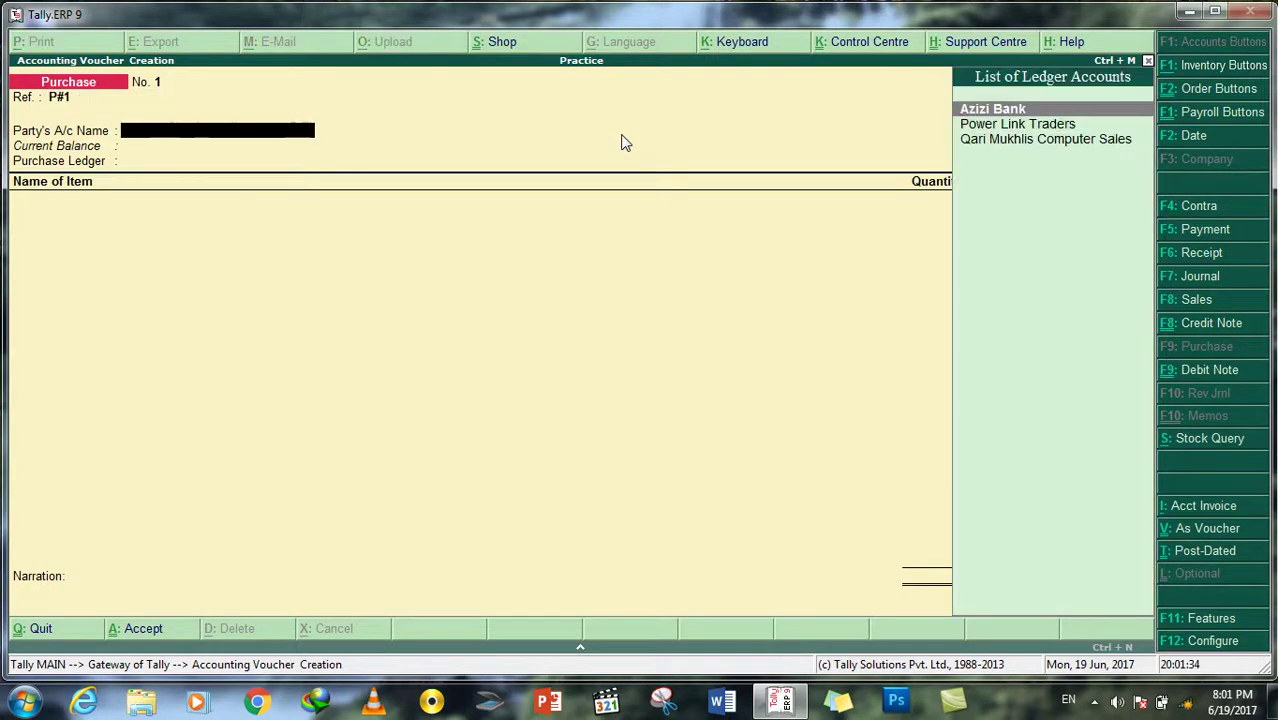
{"action": "double_click", "coordinate": [1005, 127]}
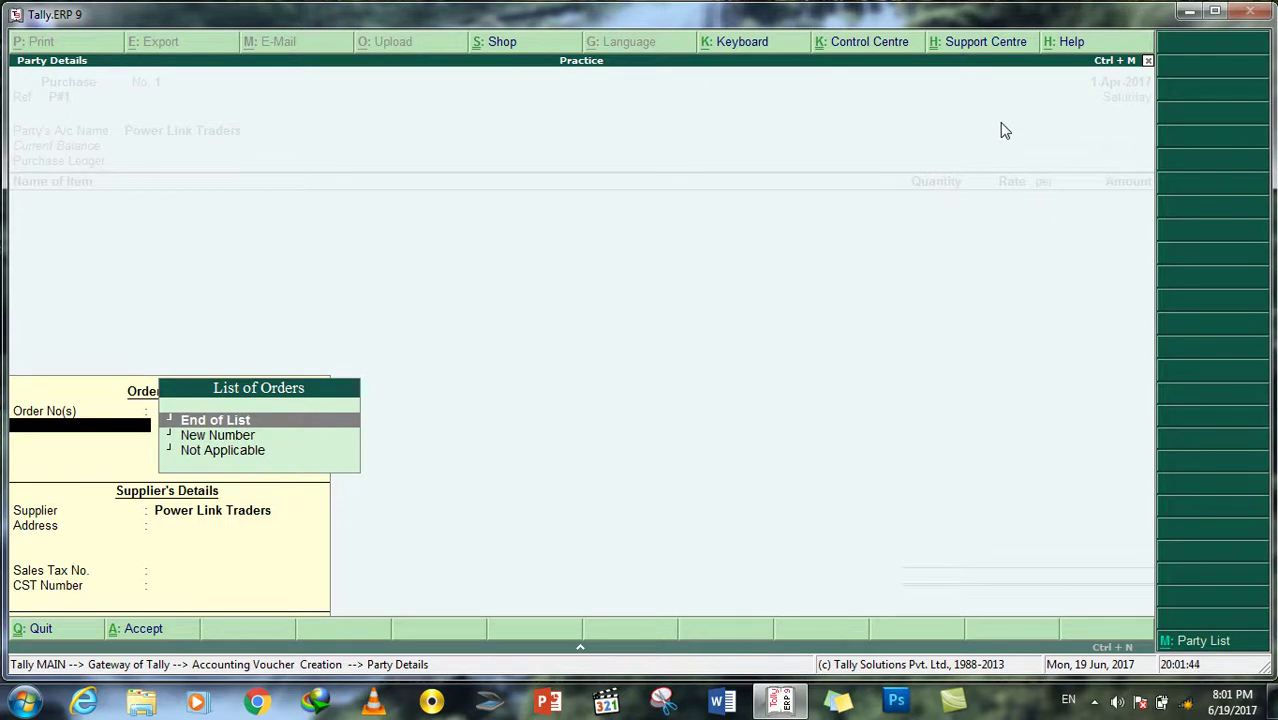
Step: Use Purchase Account as the purchase ledger and DELL Latitute as the item
{"action": "key", "text": "Return"}
{"action": "key", "text": "Return"}
{"action": "key", "text": "Return"}
{"action": "key", "text": "Return"}
{"action": "key", "text": "Return"}
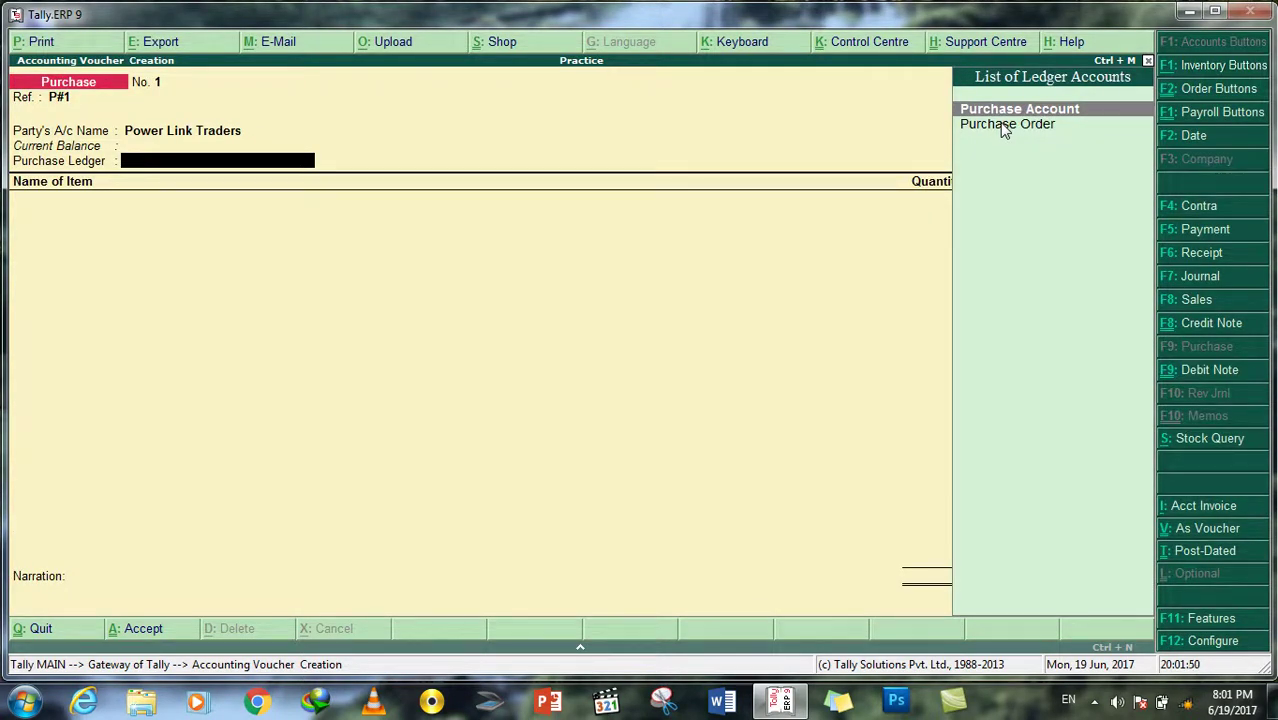
{"action": "key", "text": "Return"}
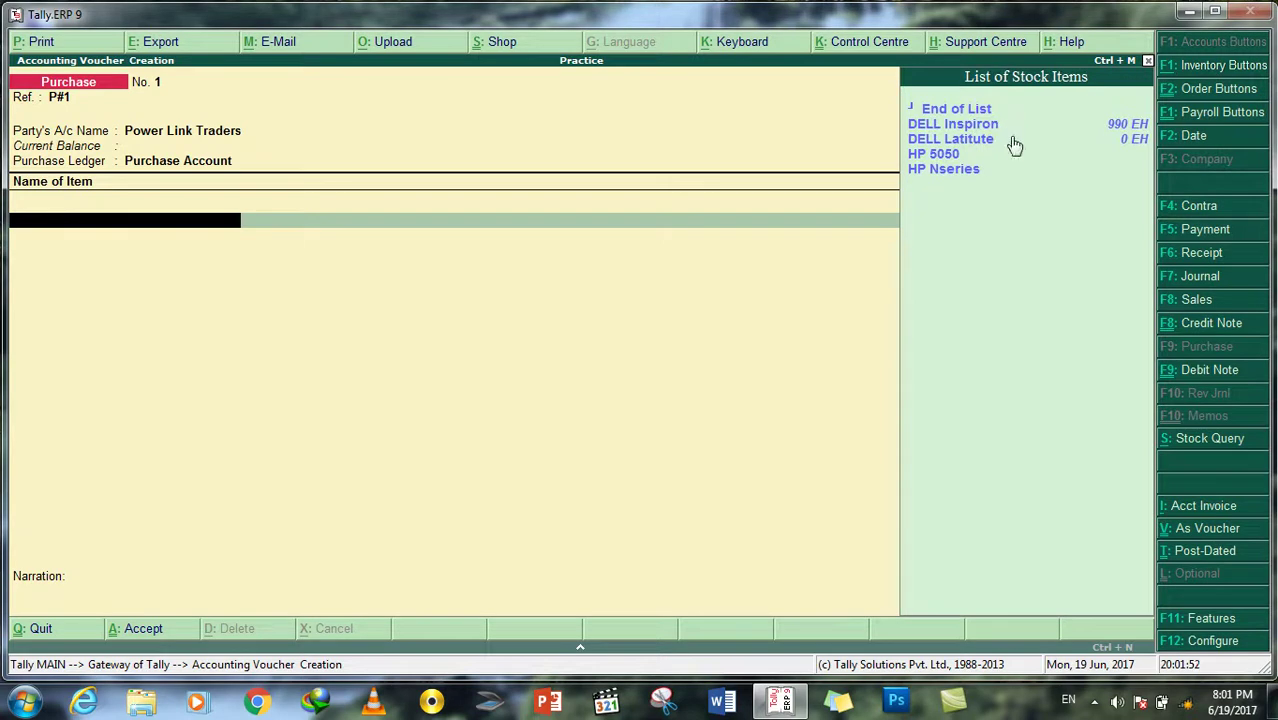
{"action": "left_click", "coordinate": [956, 140]}
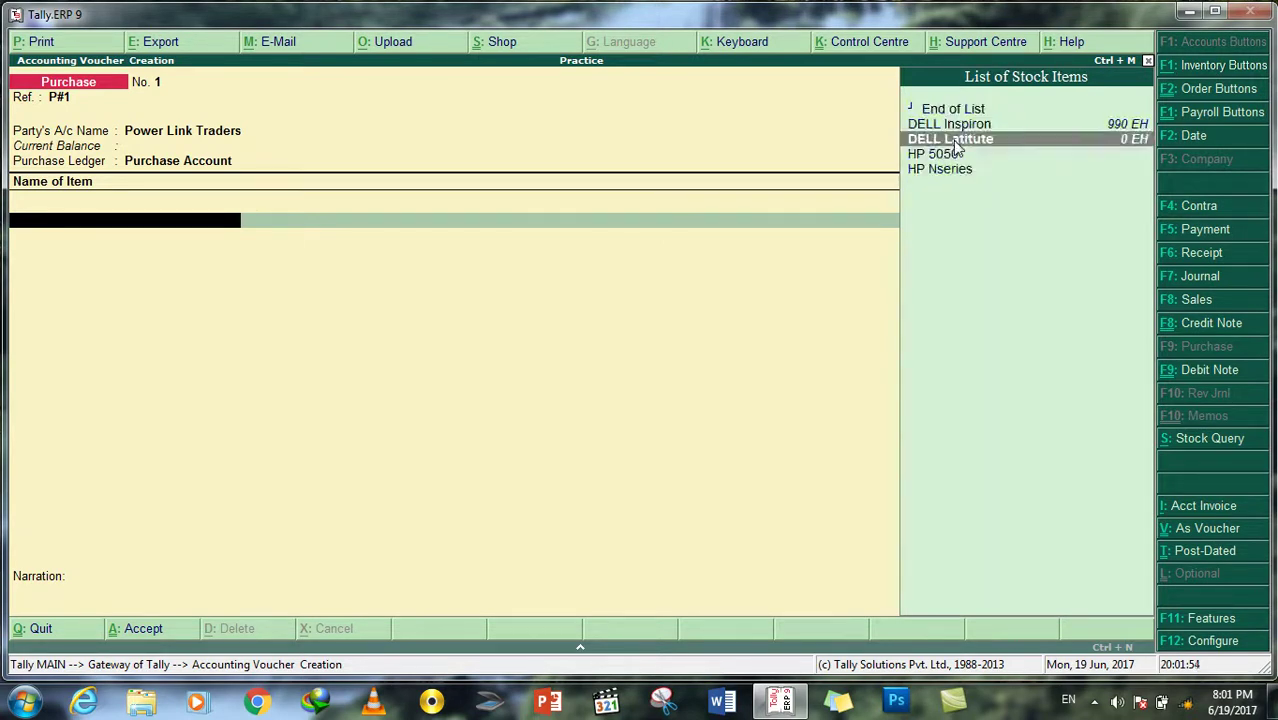
{"action": "key", "text": "Return"}
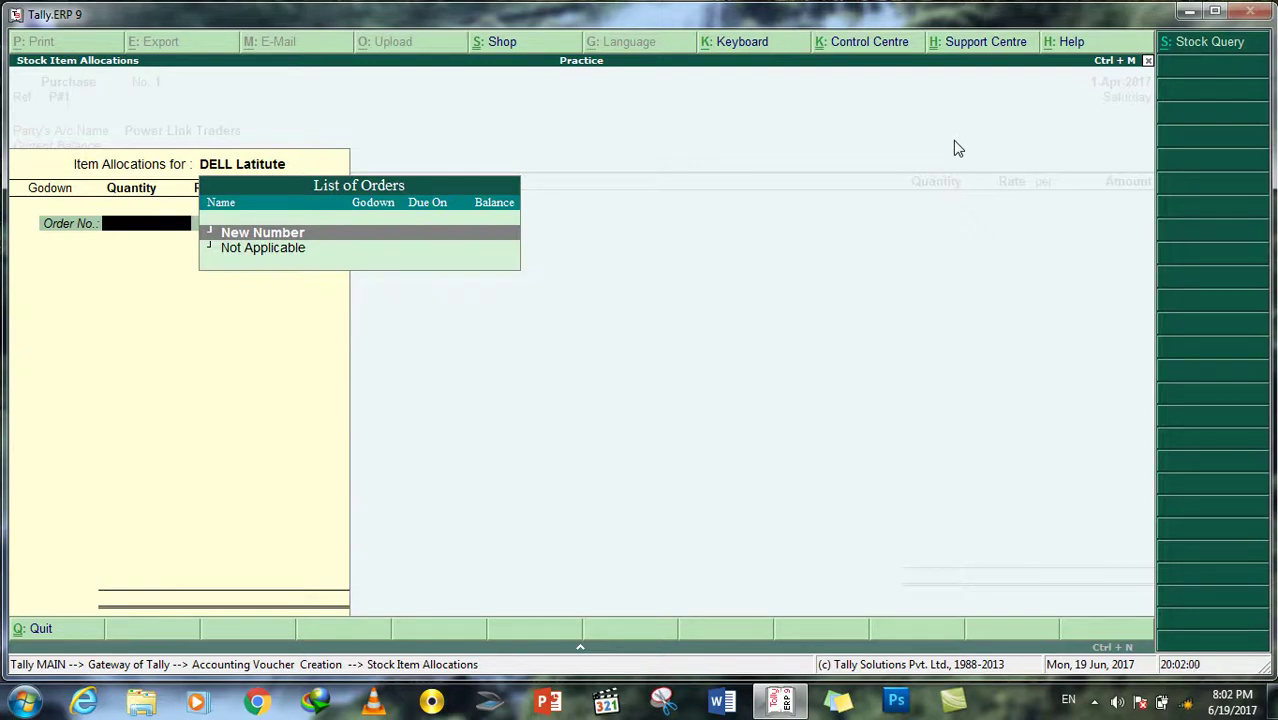
Step: Allocate 10 DELL Latitute at 10,000 to Nangarhar Main Office (order Not Applicable), then switch to Sales
{"action": "key", "text": "Down"}
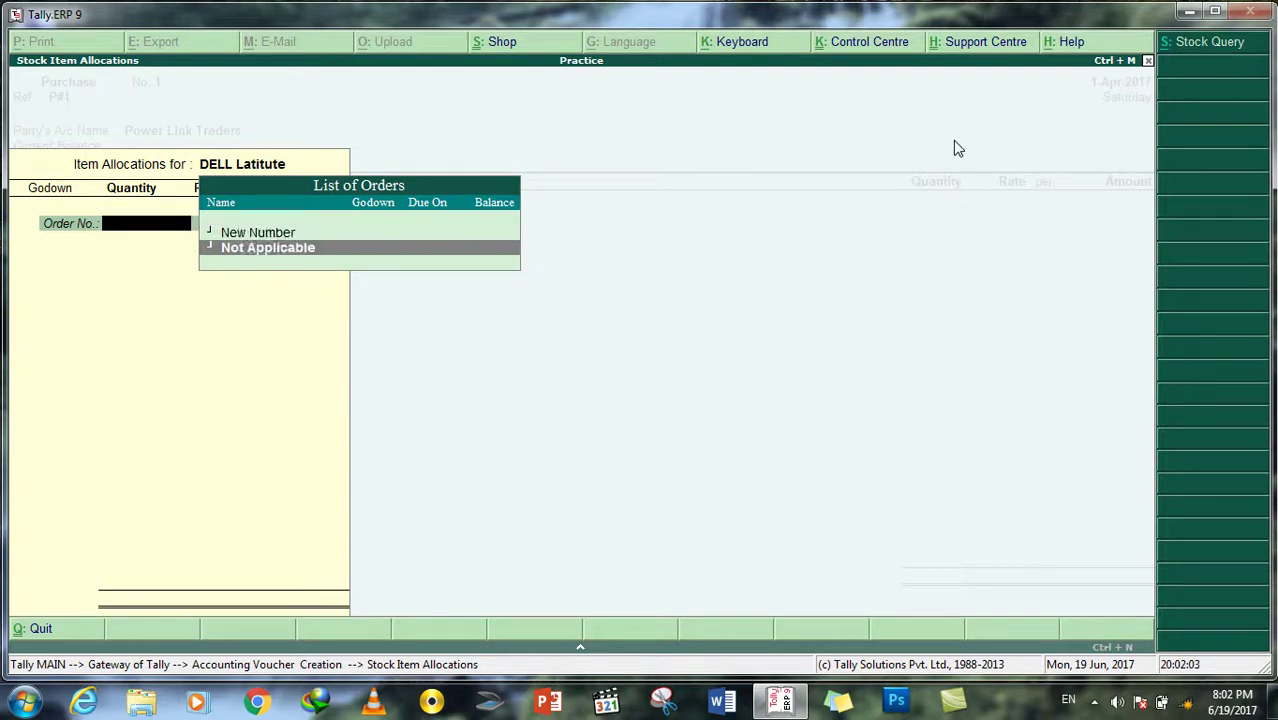
{"action": "key", "text": "Return"}
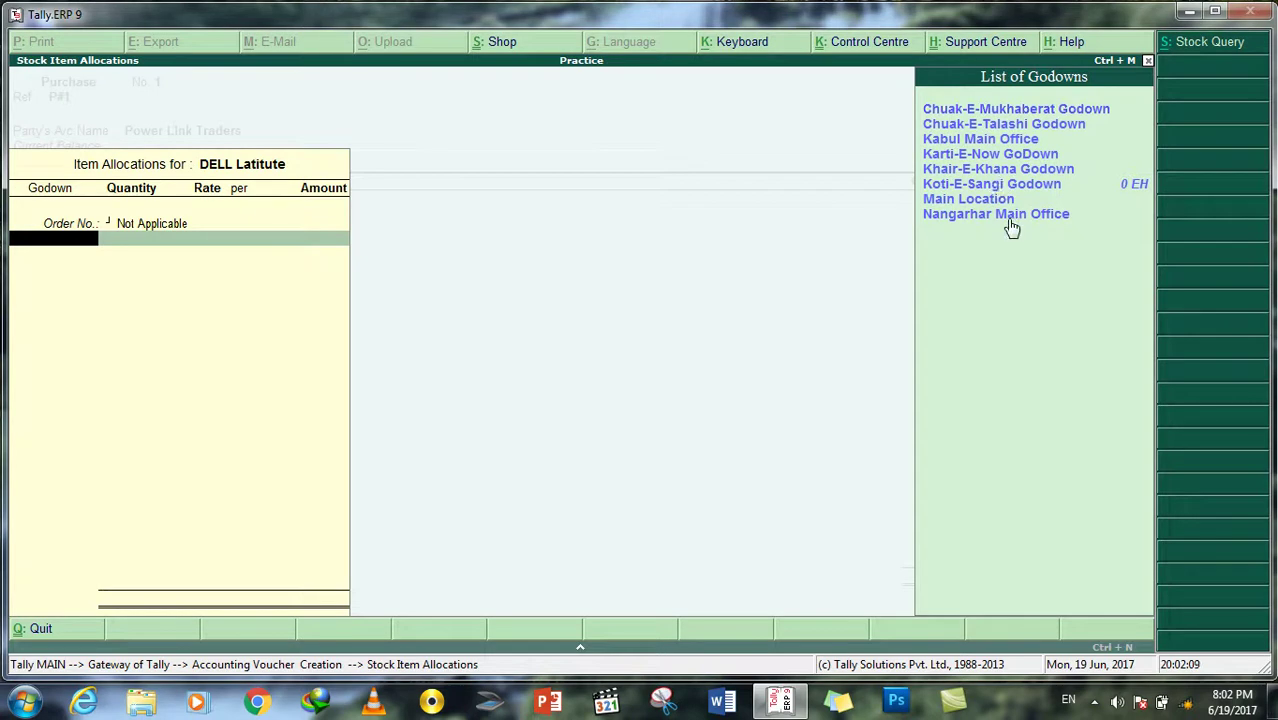
{"action": "left_click", "coordinate": [980, 217]}
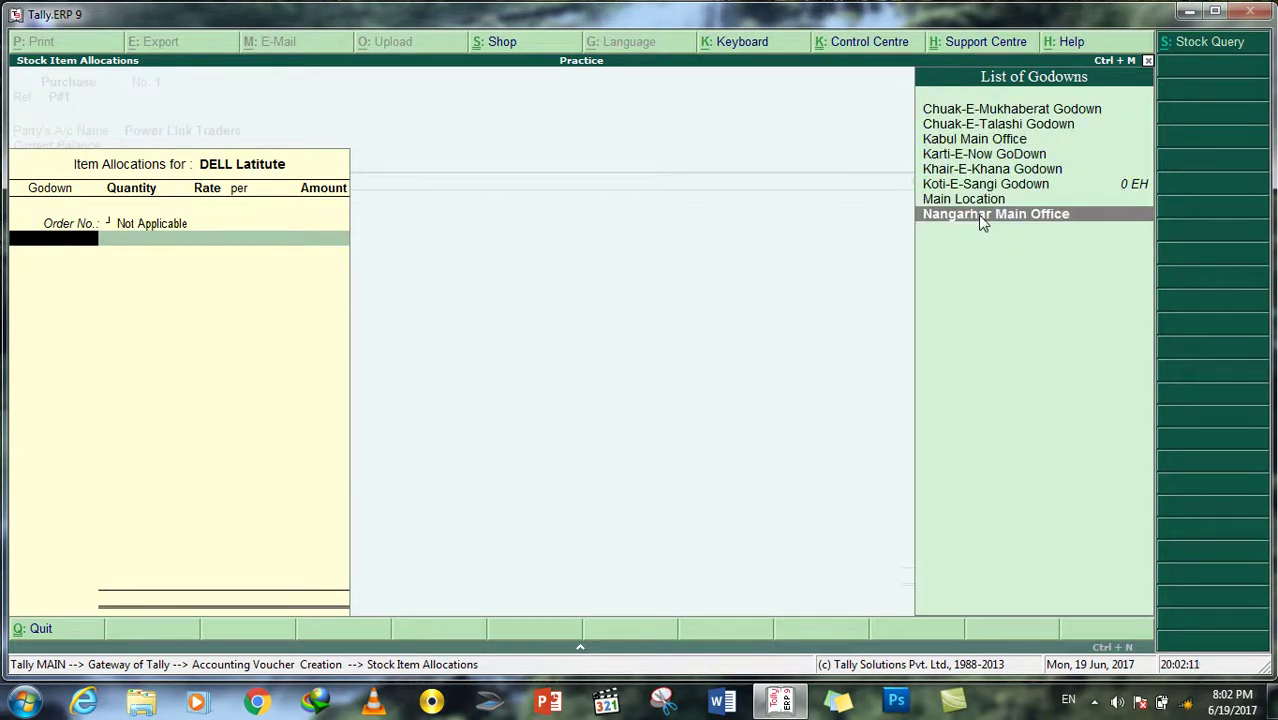
{"action": "key", "text": "Return"}
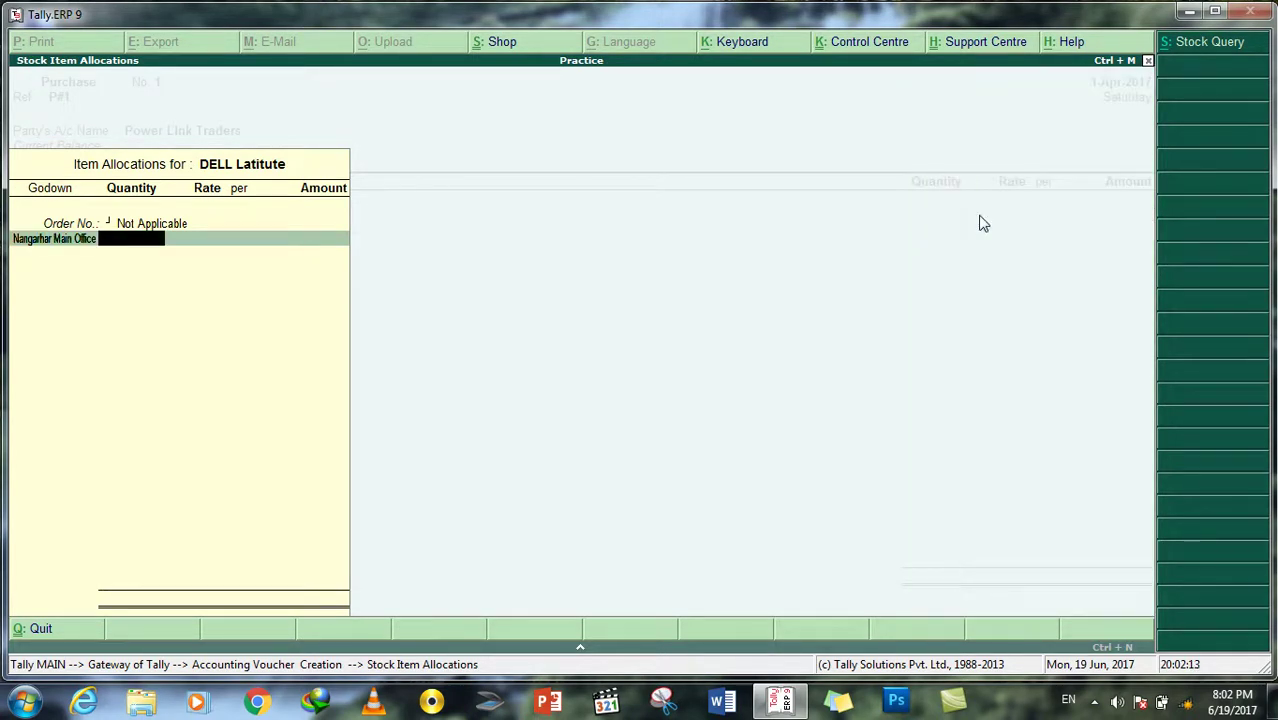
{"action": "type", "text": "10"}
{"action": "key", "text": "Return"}
{"action": "type", "text": "10"}
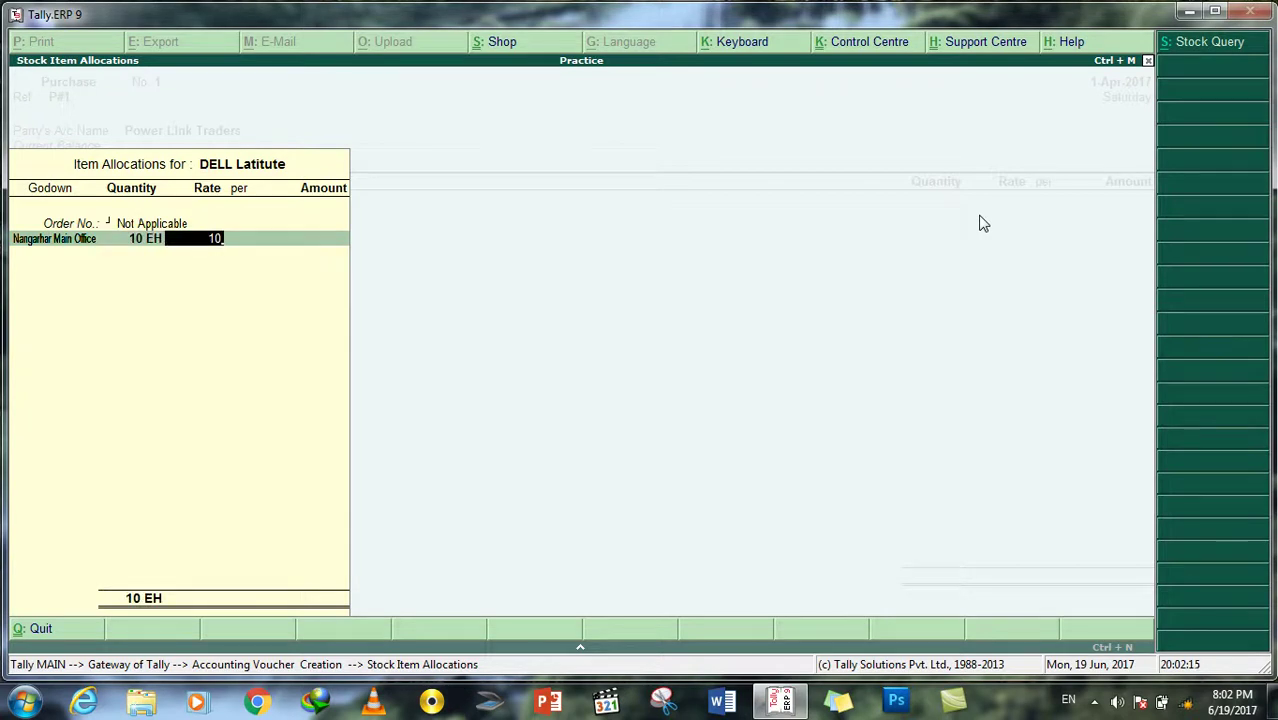
{"action": "type", "text": "000"}
{"action": "key", "text": "Return"}
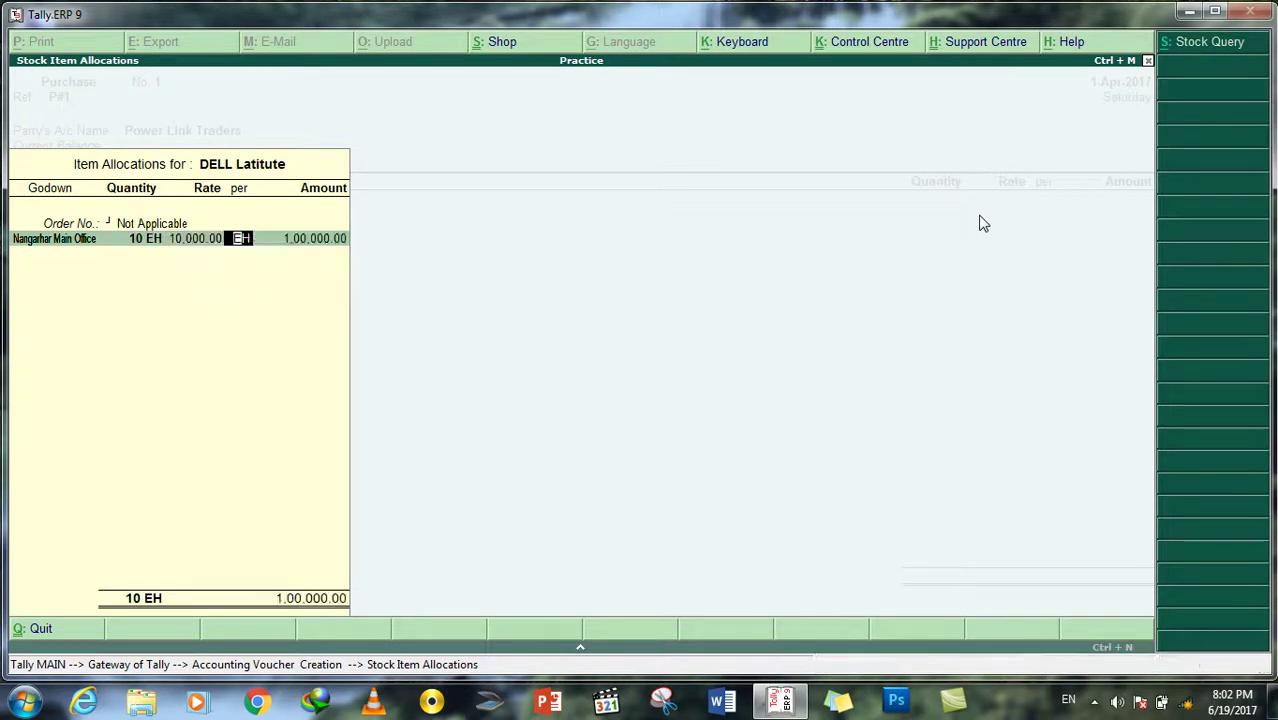
{"action": "key", "text": "Return"}
{"action": "key", "text": "Return"}
{"action": "key", "text": "Return"}
{"action": "key", "text": "Return"}
{"action": "key", "text": "Return"}
{"action": "key", "text": "Return"}
{"action": "key", "text": "Return"}
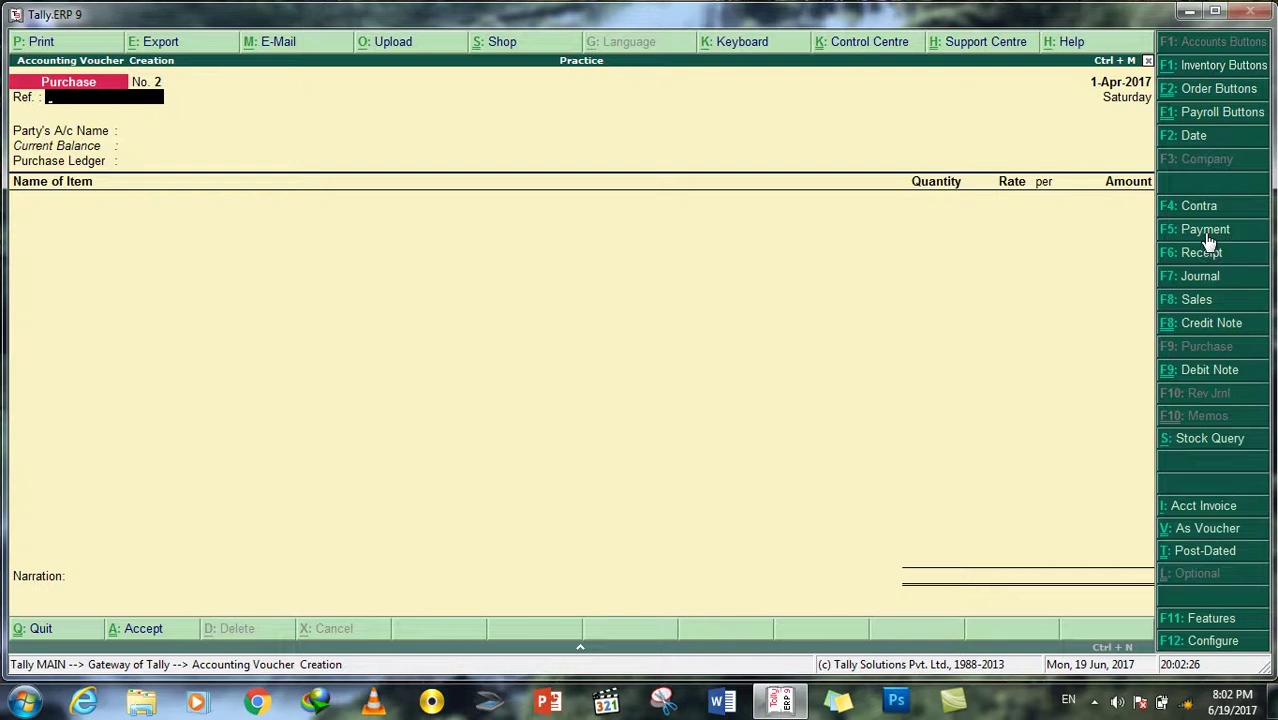
{"action": "left_click", "coordinate": [1200, 300]}
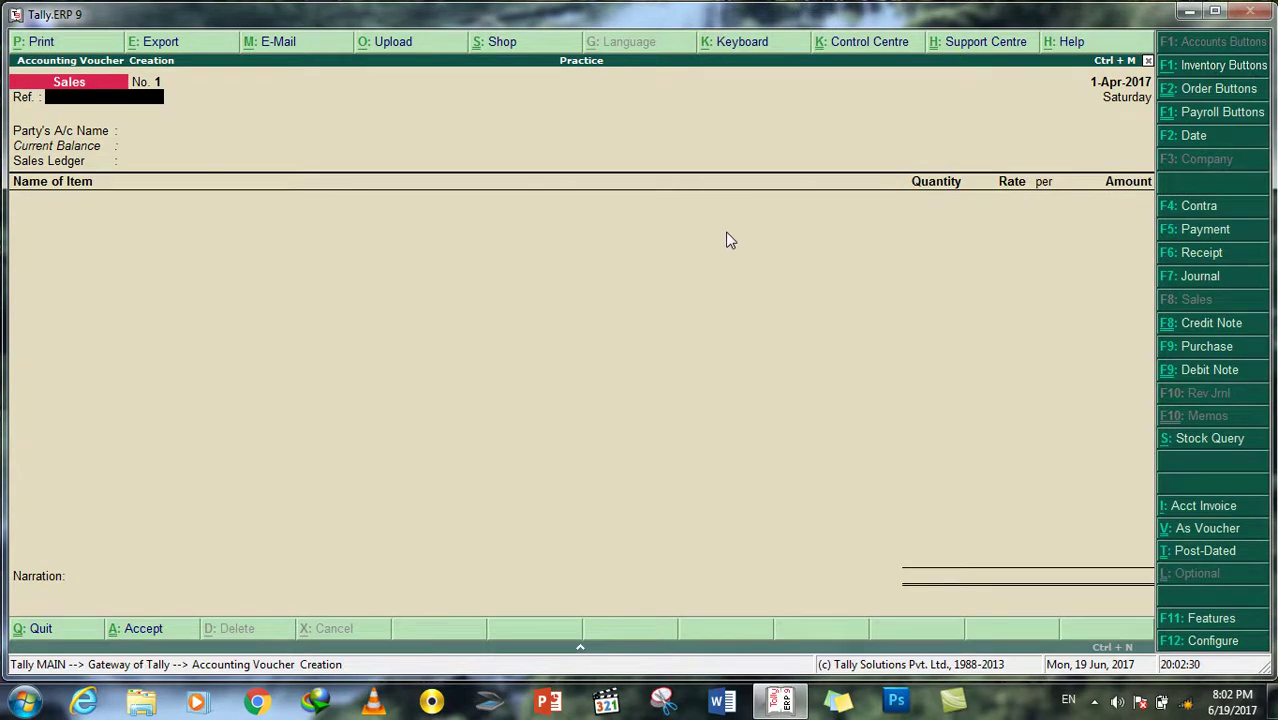
Step: Enter reference S#1 and choose the computer sales buyer as the party
{"action": "type", "text": "S#1"}
{"action": "key", "text": "Return"}
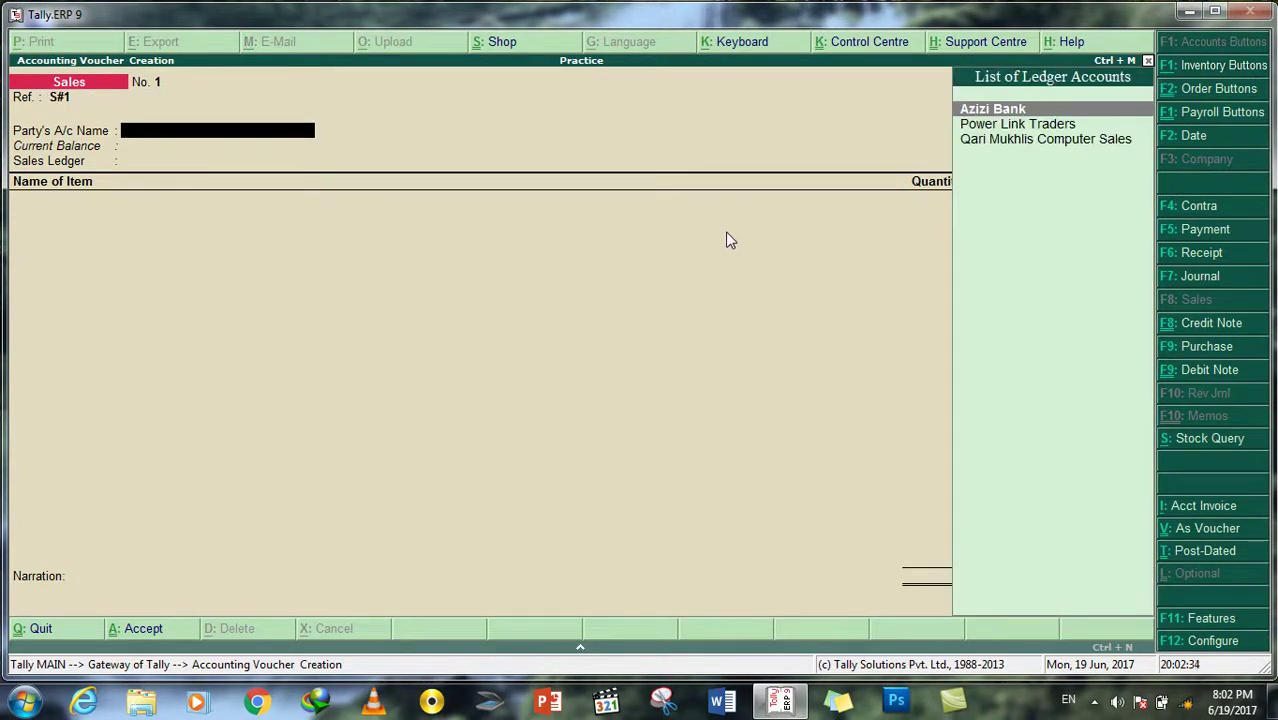
{"action": "double_click", "coordinate": [991, 143]}
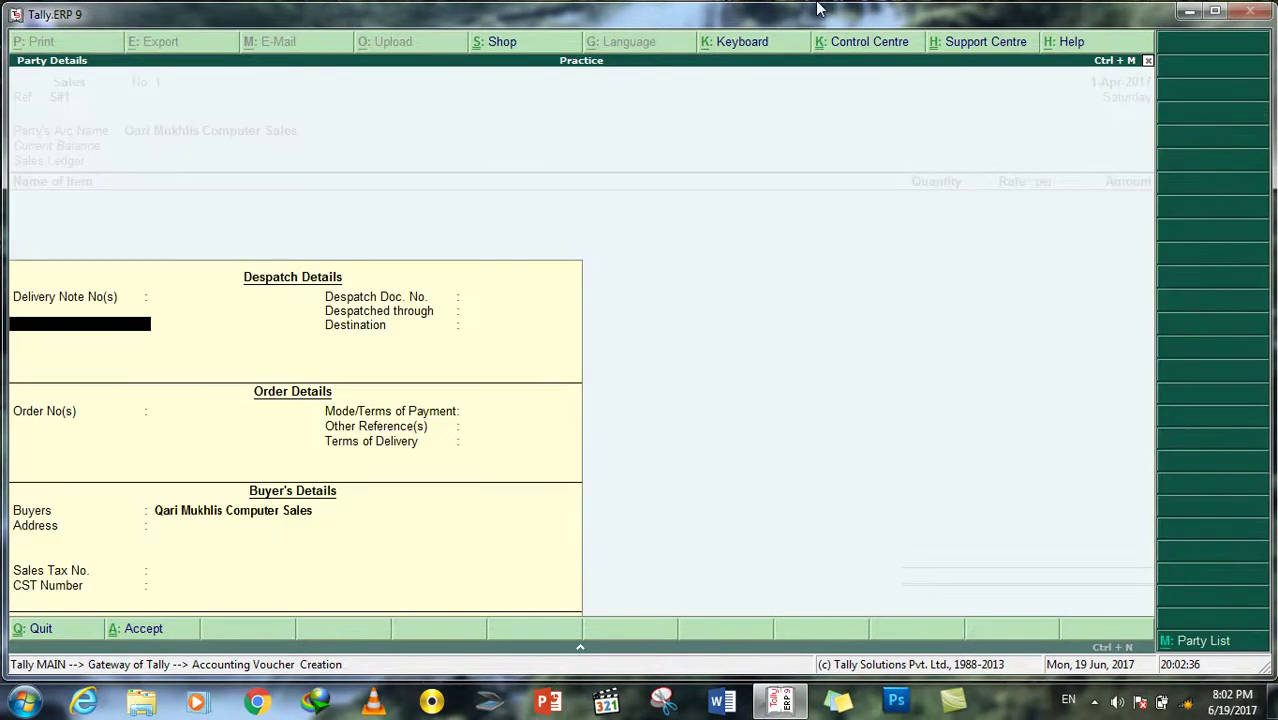
Step: Set the order number to Not Applicable in party details and select Sales Account
{"action": "key", "text": "Return"}
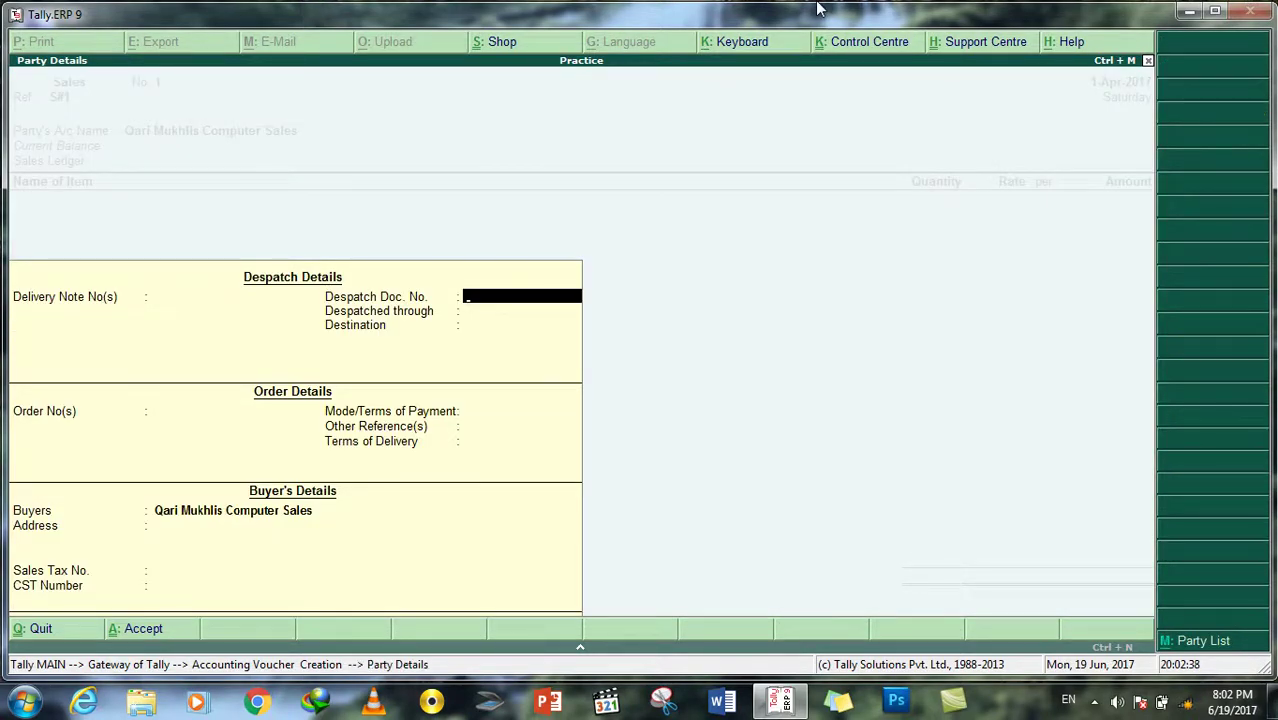
{"action": "key", "text": "Return"}
{"action": "key", "text": "Return"}
{"action": "key", "text": "Return"}
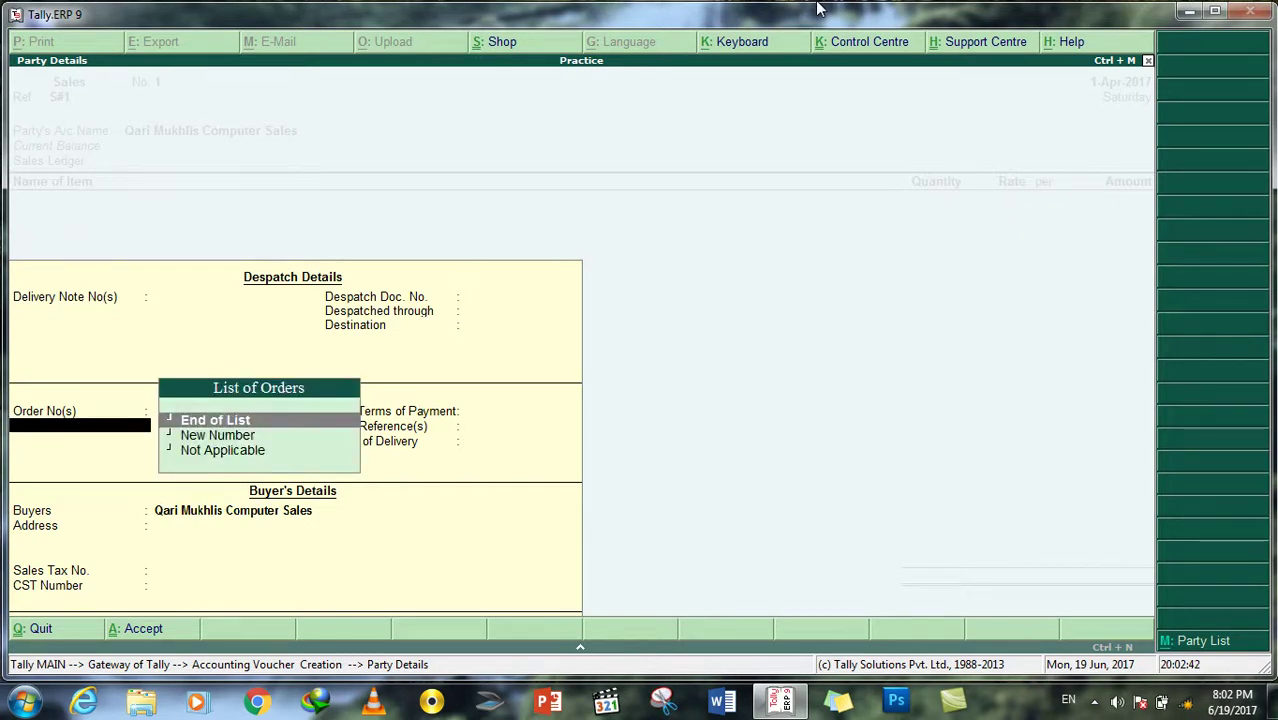
{"action": "key", "text": "Down"}
{"action": "key", "text": "Down"}
{"action": "key", "text": "Return"}
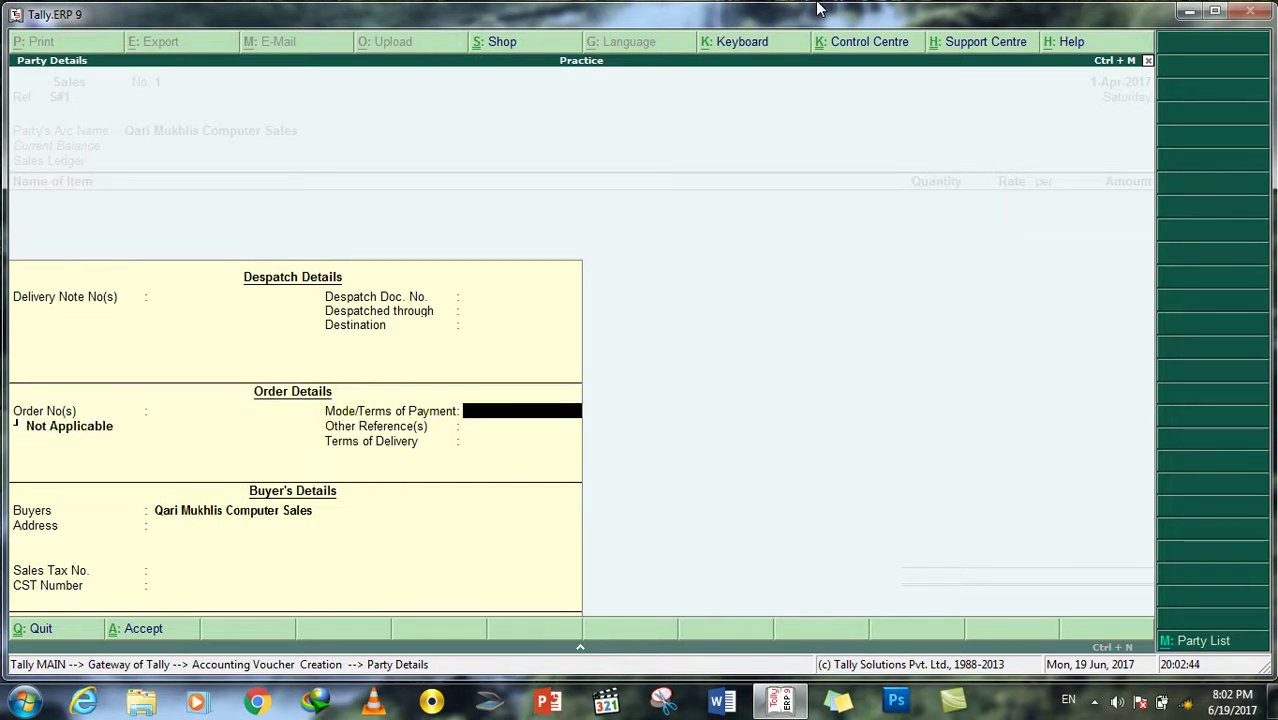
{"action": "key", "text": "Return"}
{"action": "key", "text": "Return"}
{"action": "key", "text": "Return"}
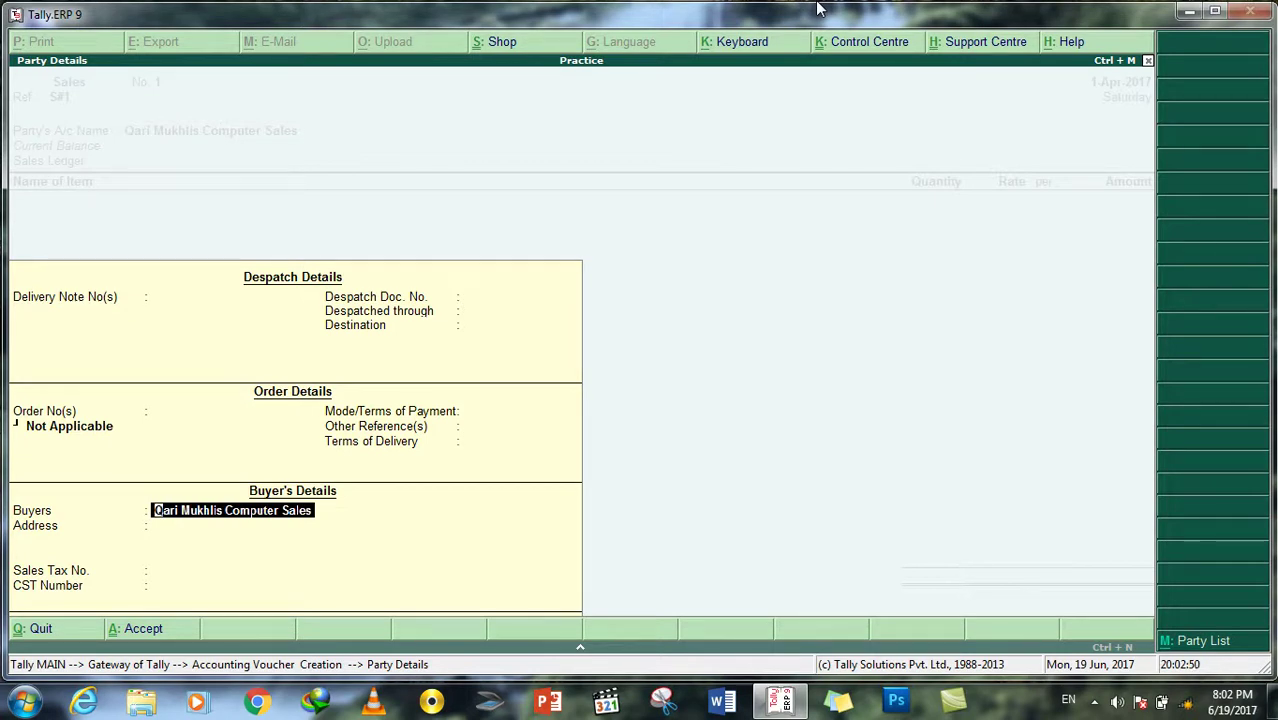
{"action": "key", "text": "Return"}
{"action": "key", "text": "Return"}
{"action": "key", "text": "Return"}
{"action": "key", "text": "Return"}
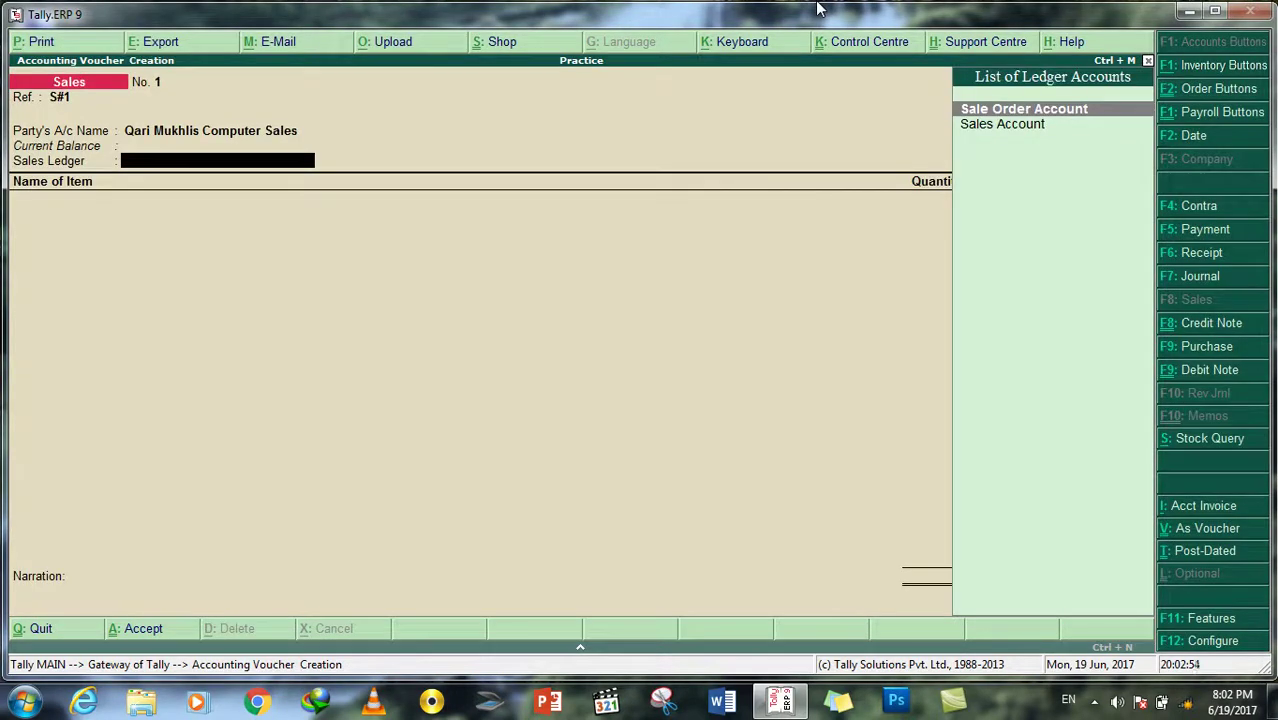
{"action": "key", "text": "Down"}
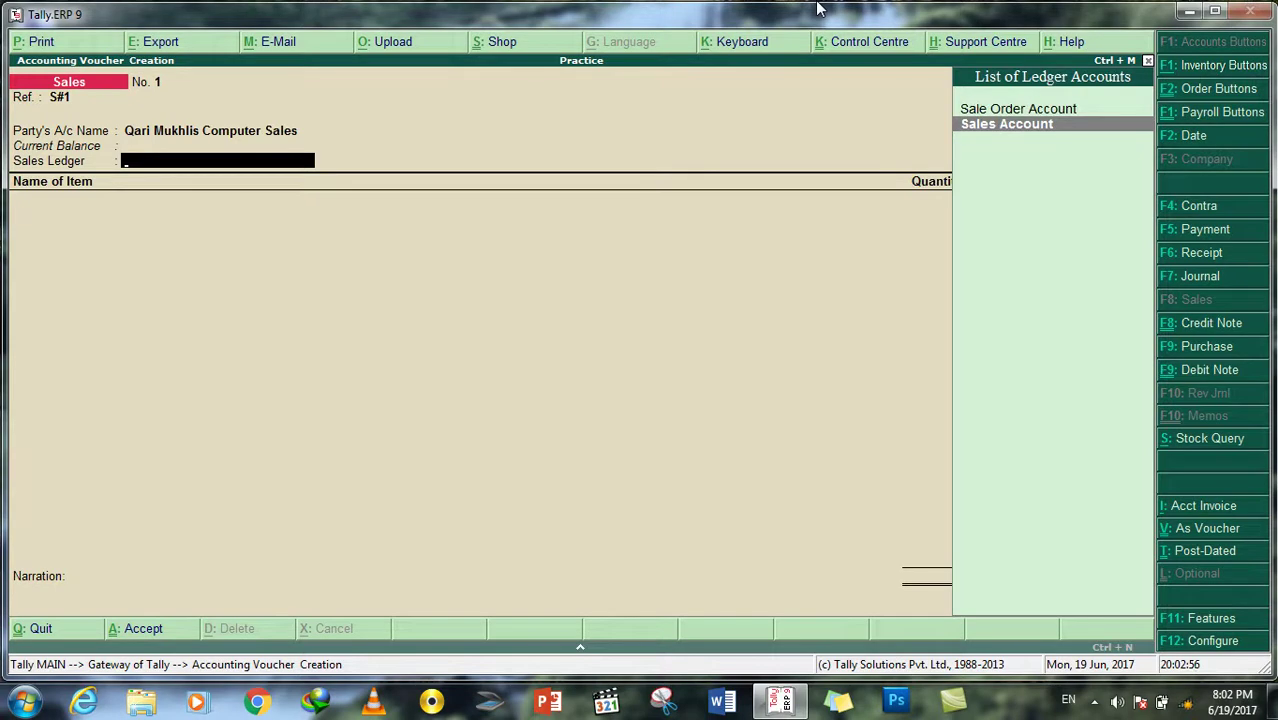
{"action": "key", "text": "Return"}
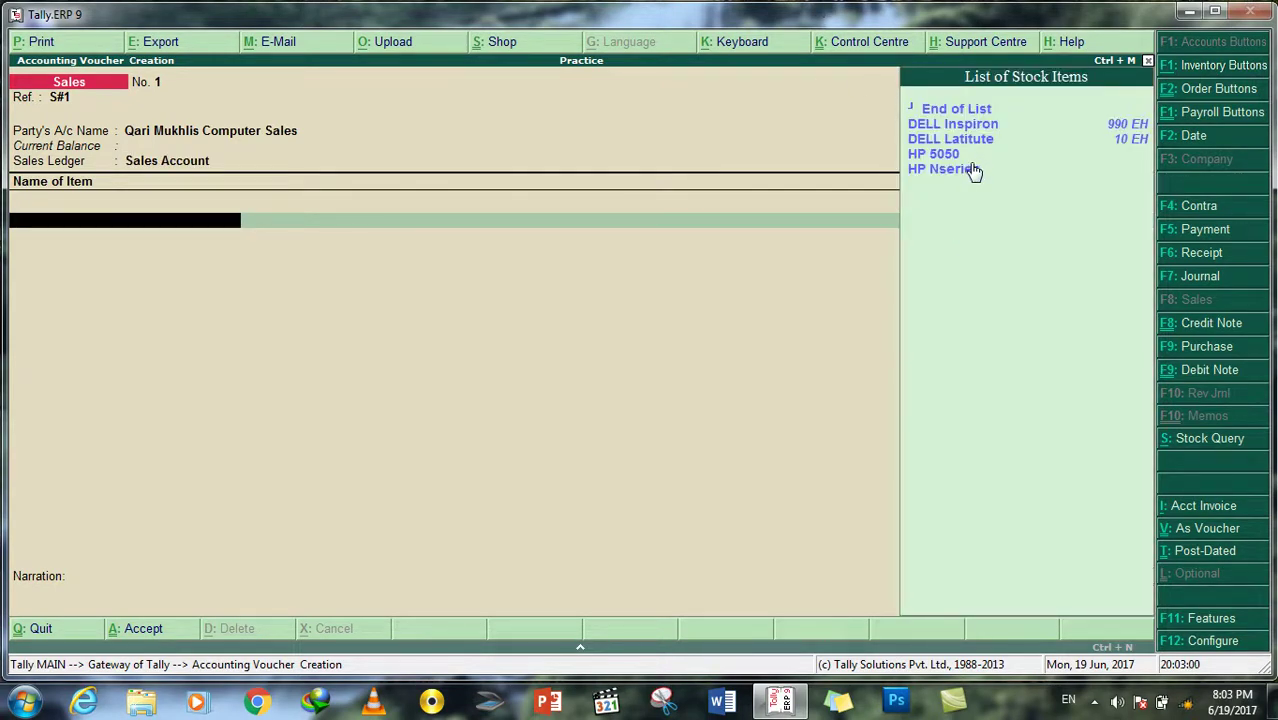
Step: Sell DELL Inspiron from Chuak-E-Talashi Godown with order number Not Applicable
{"action": "left_click", "coordinate": [958, 127]}
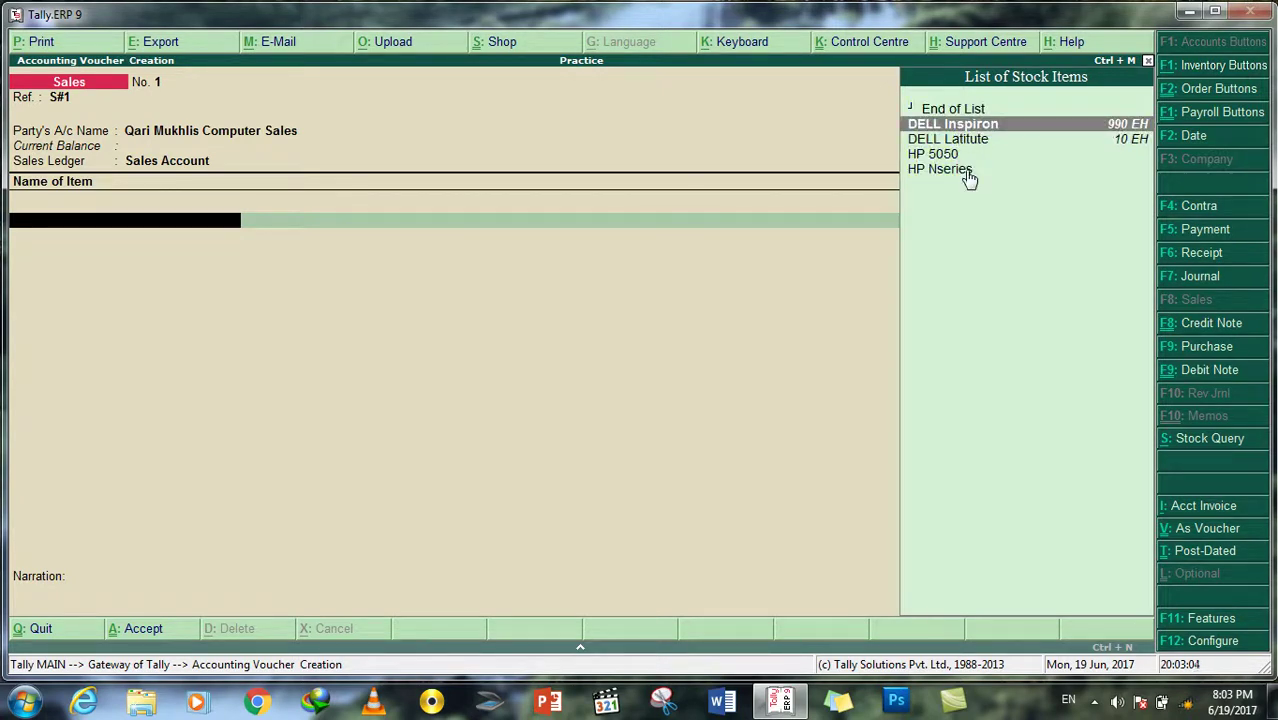
{"action": "key", "text": "Return"}
{"action": "key", "text": "Down"}
{"action": "key", "text": "Return"}
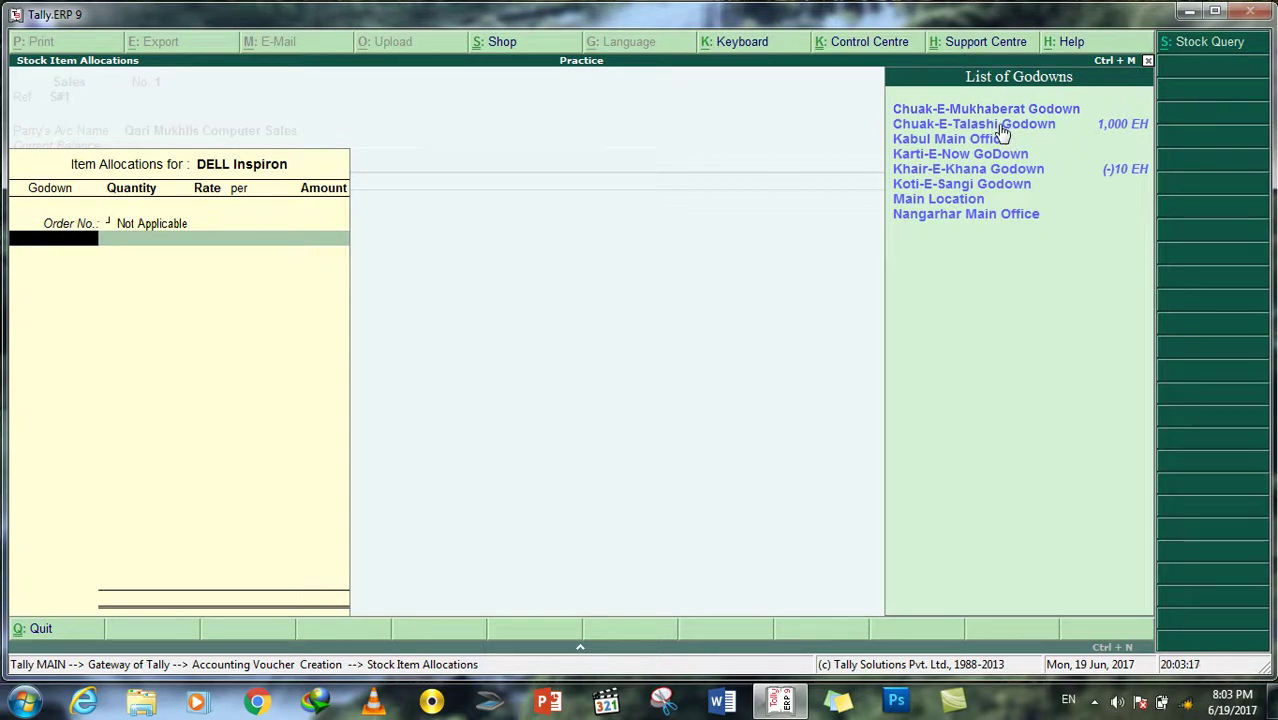
{"action": "left_click", "coordinate": [1003, 134]}
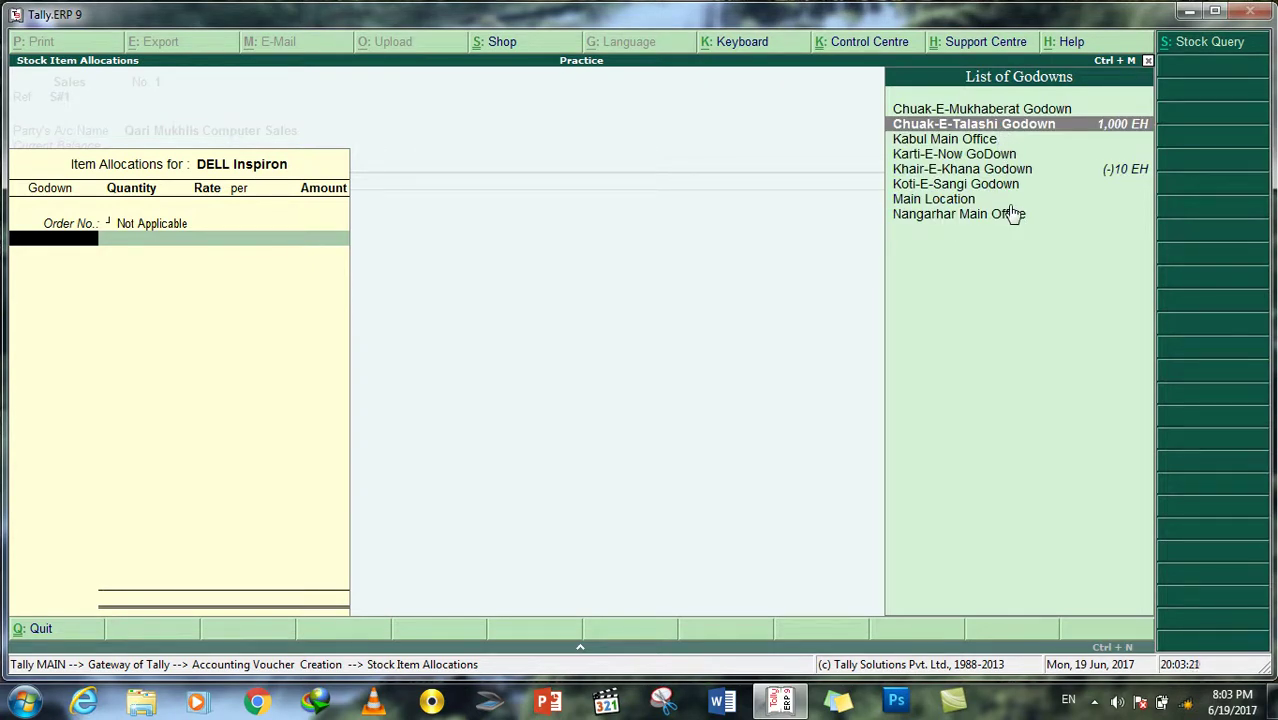
{"action": "key", "text": "Return"}
Step: Enter quantity 90 at rate 12,000 and end the allocation list
{"action": "type", "text": "100"}
{"action": "key", "text": "BackSpace"}
{"action": "key", "text": "BackSpace"}
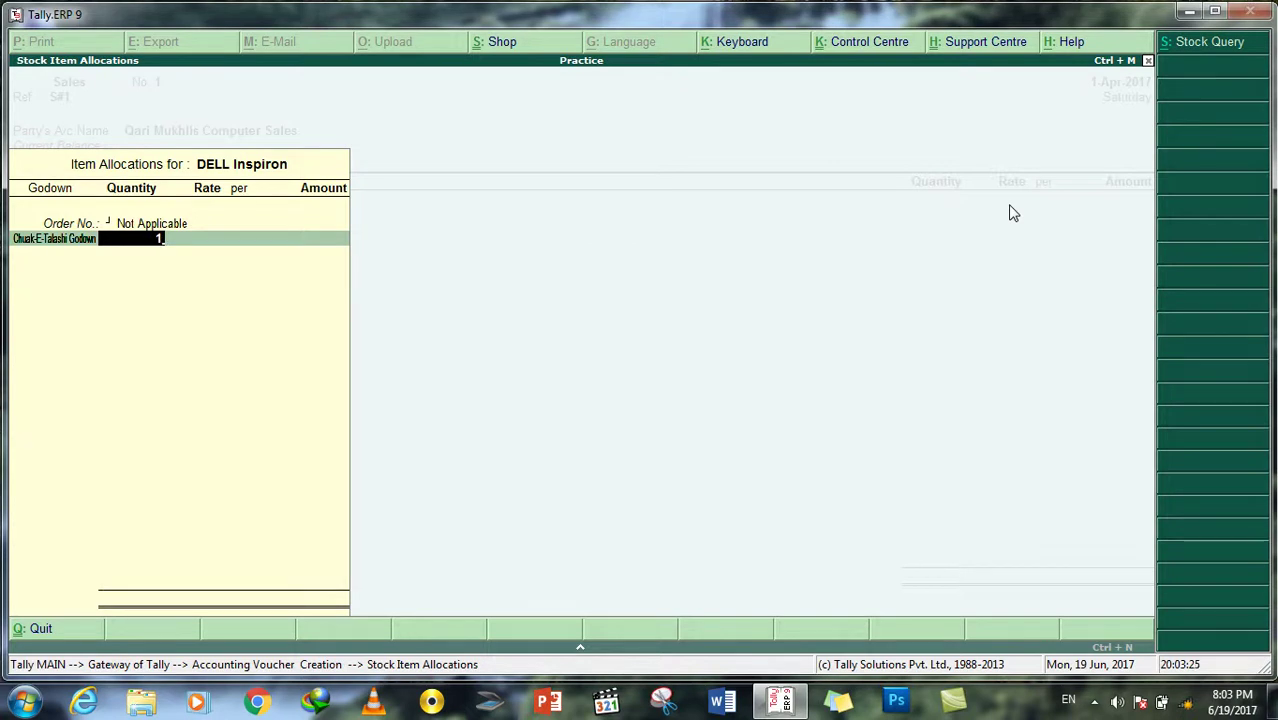
{"action": "key", "text": "BackSpace"}
{"action": "type", "text": "90"}
{"action": "key", "text": "Return"}
{"action": "type", "text": "12000"}
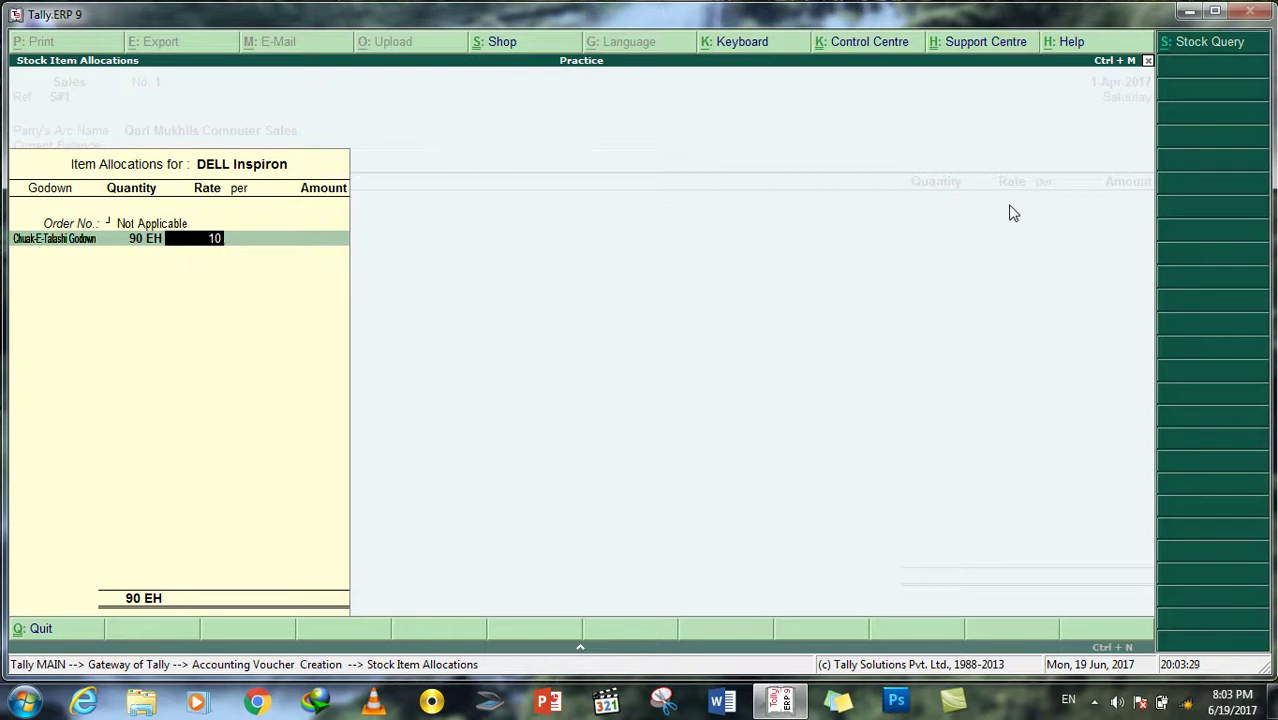
{"action": "key", "text": "Return"}
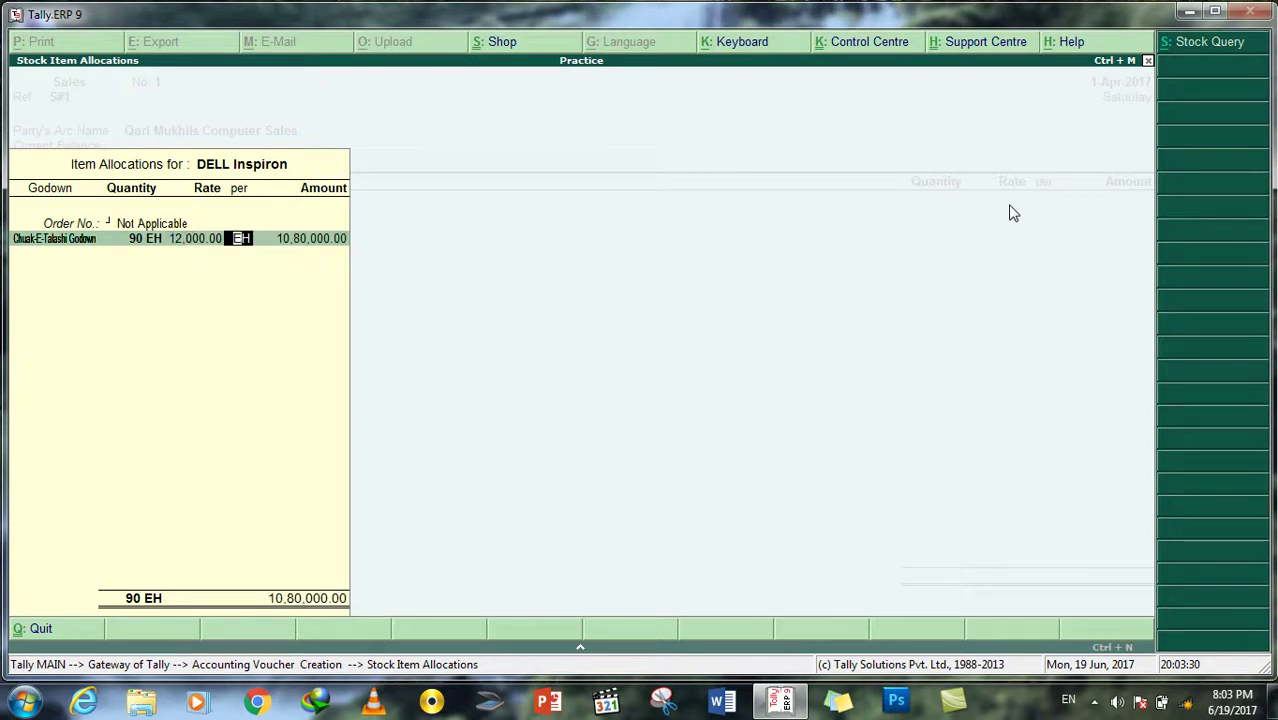
{"action": "key", "text": "Return"}
{"action": "key", "text": "Return"}
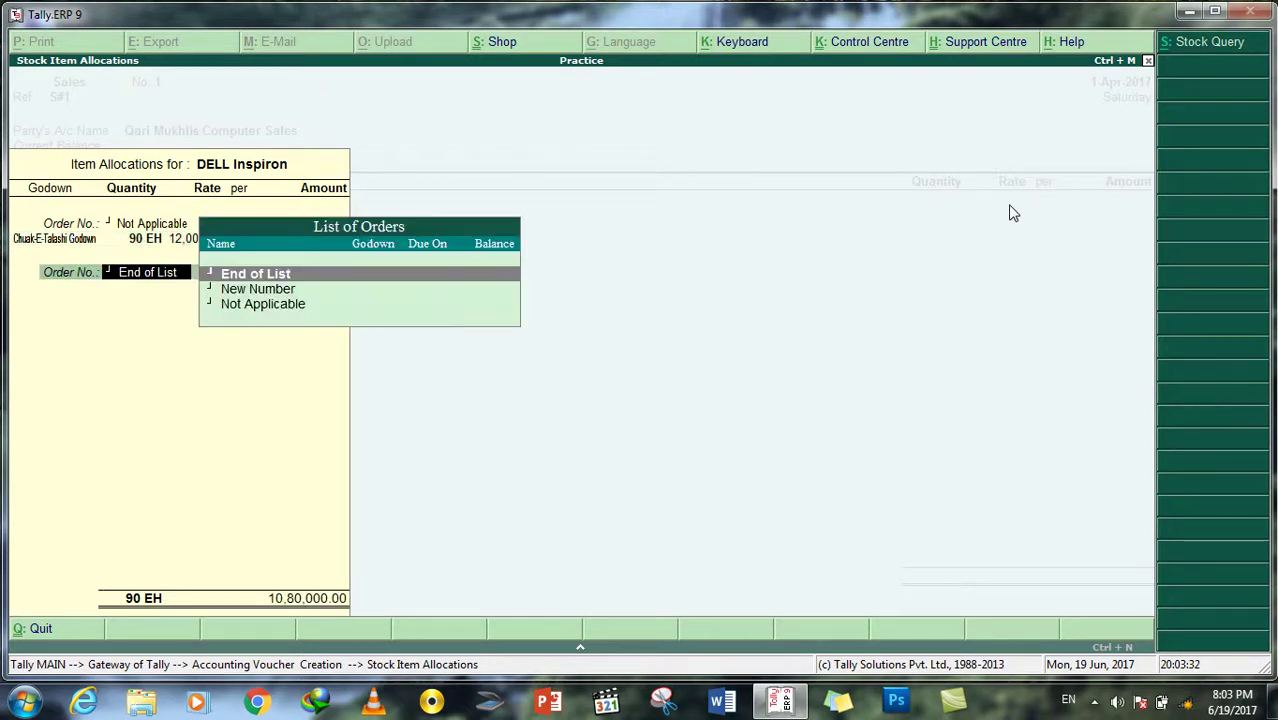
{"action": "key", "text": "Down"}
{"action": "key", "text": "Down"}
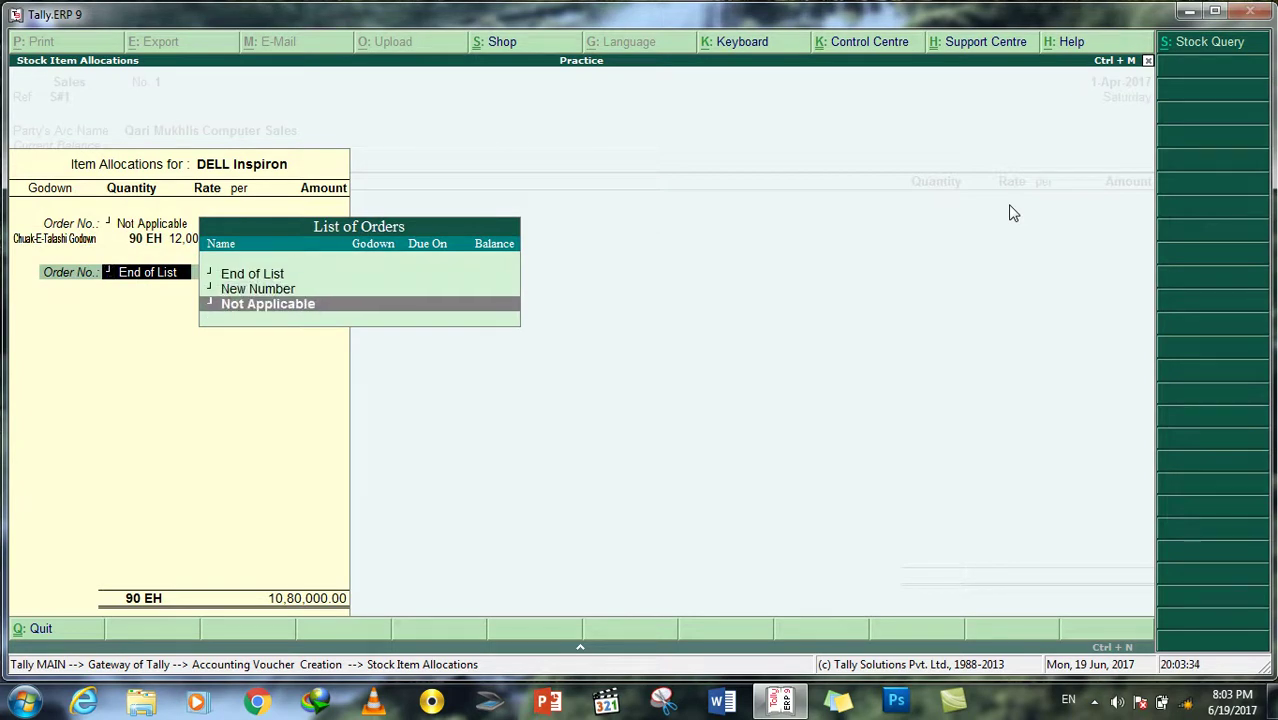
{"action": "key", "text": "Up"}
{"action": "key", "text": "Up"}
{"action": "key", "text": "Return"}
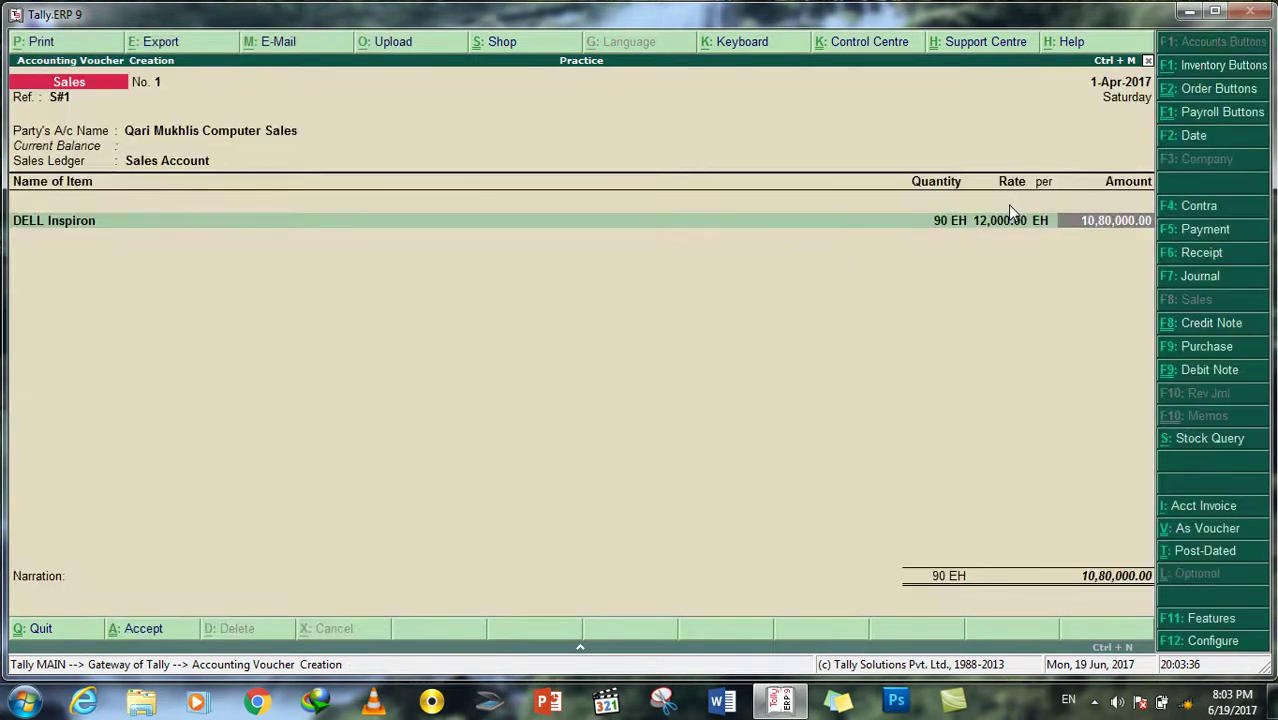
Step: Save the 10,80,000.00 sales voucher and return to the Gateway of Tally
{"action": "key", "text": "Return"}
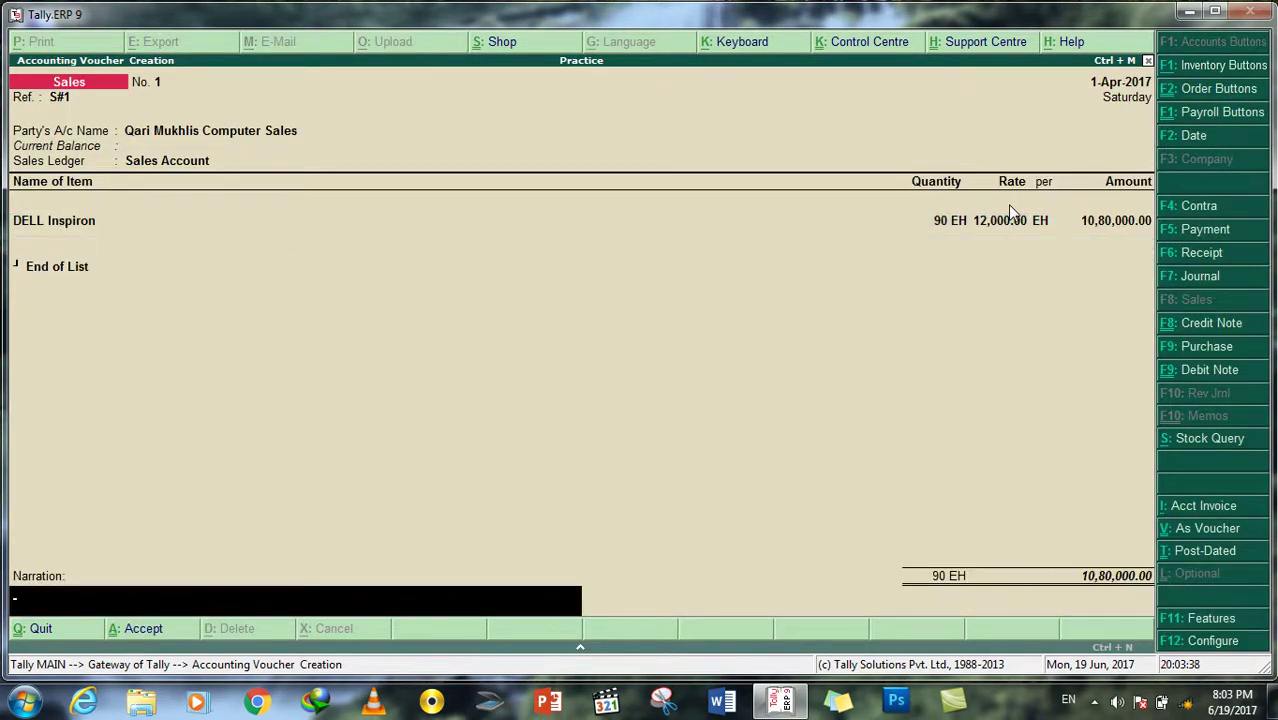
{"action": "key", "text": "Return"}
{"action": "key", "text": "Return"}
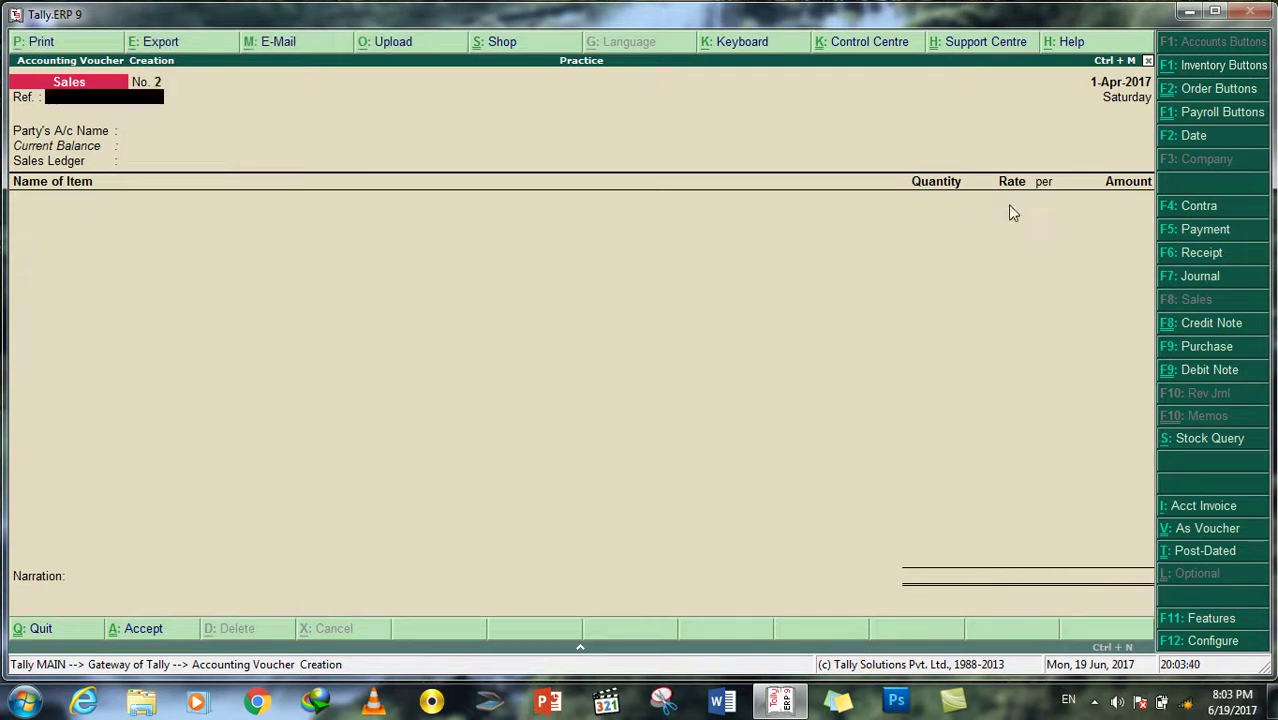
{"action": "key", "text": "Escape"}
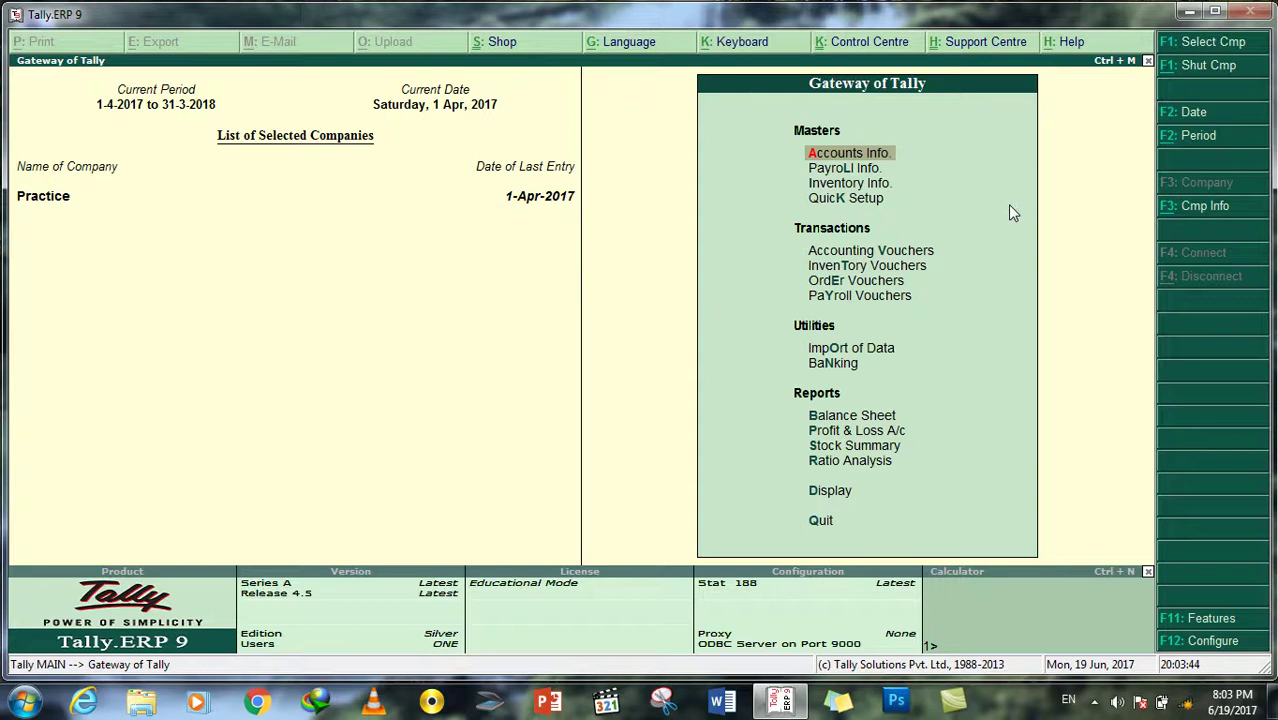
{"action": "key", "text": "Down"}
{"action": "key", "text": "Down"}
{"action": "key", "text": "Down"}
{"action": "key", "text": "Down"}
{"action": "key", "text": "Down"}
{"action": "key", "text": "Down"}
{"action": "key", "text": "Down"}
{"action": "key", "text": "Down"}
{"action": "key", "text": "Down"}
{"action": "key", "text": "Down"}
{"action": "key", "text": "Down"}
{"action": "key", "text": "Down"}
{"action": "key", "text": "Down"}
{"action": "key", "text": "Down"}
{"action": "key", "text": "Return"}
{"action": "key", "text": "Down"}
{"action": "key", "text": "Down"}
{"action": "key", "text": "Down"}
{"action": "key", "text": "Down"}
{"action": "key", "text": "Up"}
{"action": "key", "text": "Return"}
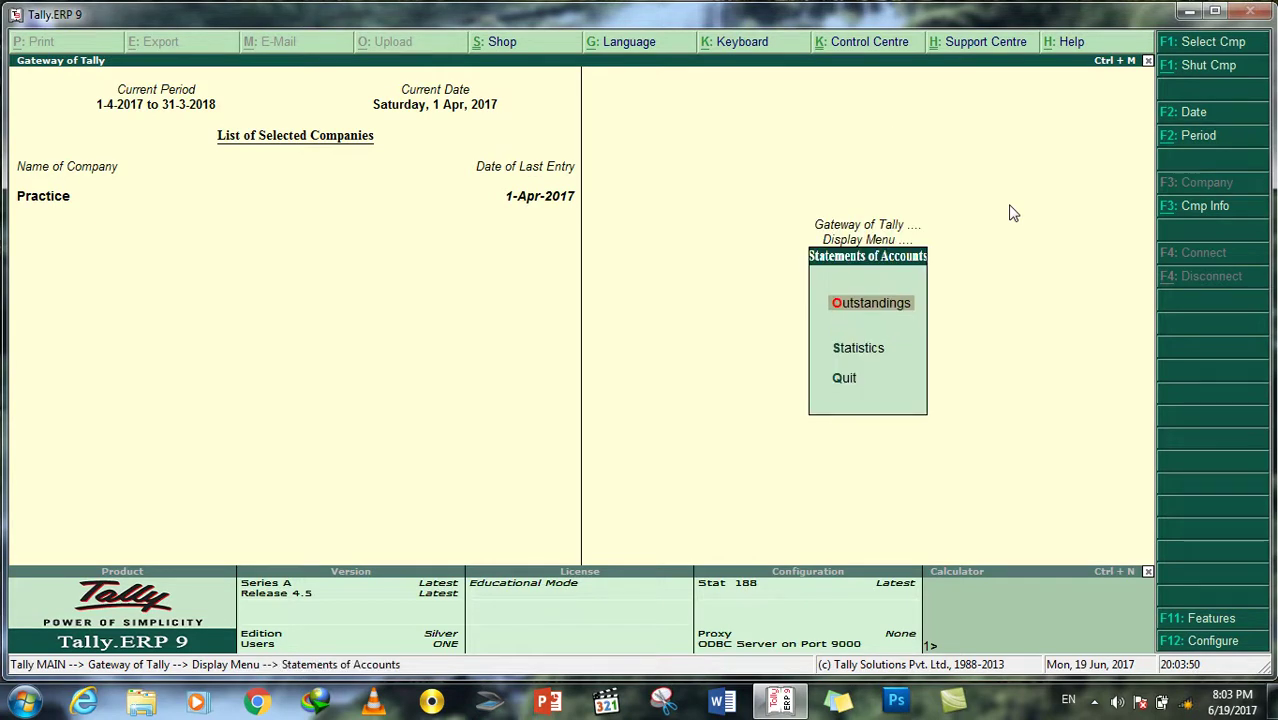
{"action": "key", "text": "Return"}
{"action": "key", "text": "Return"}
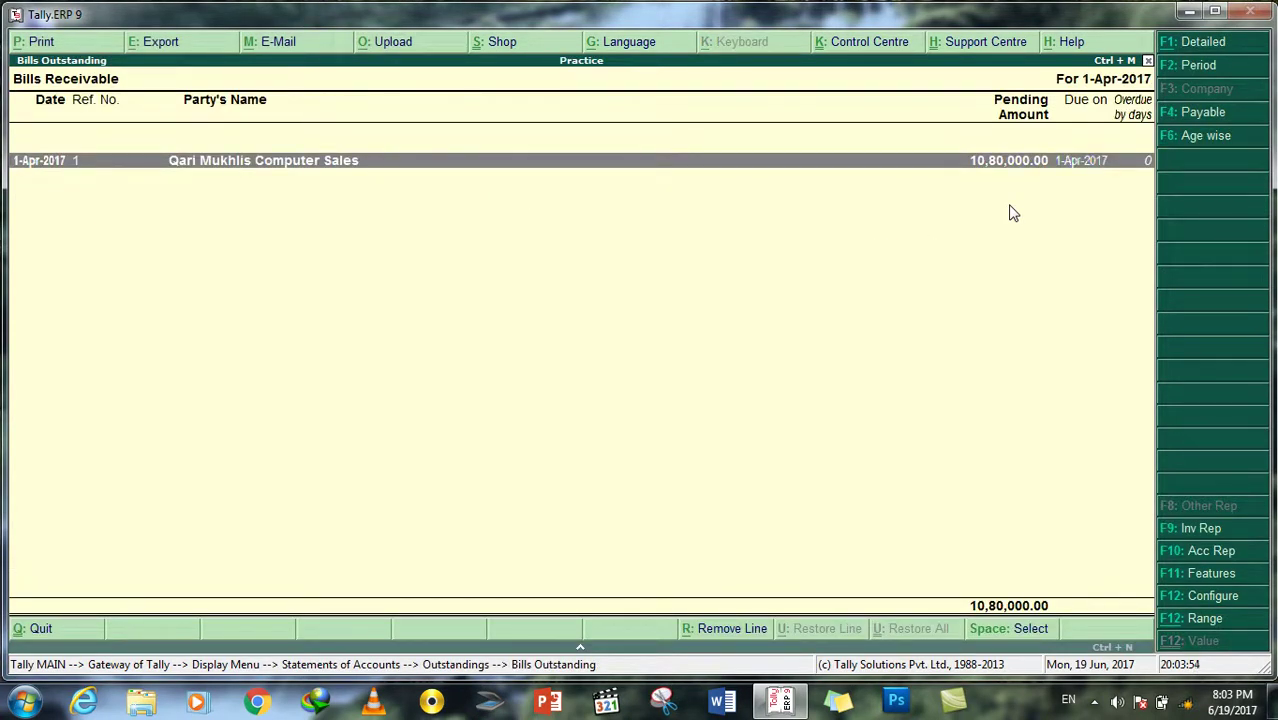
{"action": "key", "text": "Escape"}
{"action": "key", "text": "Down"}
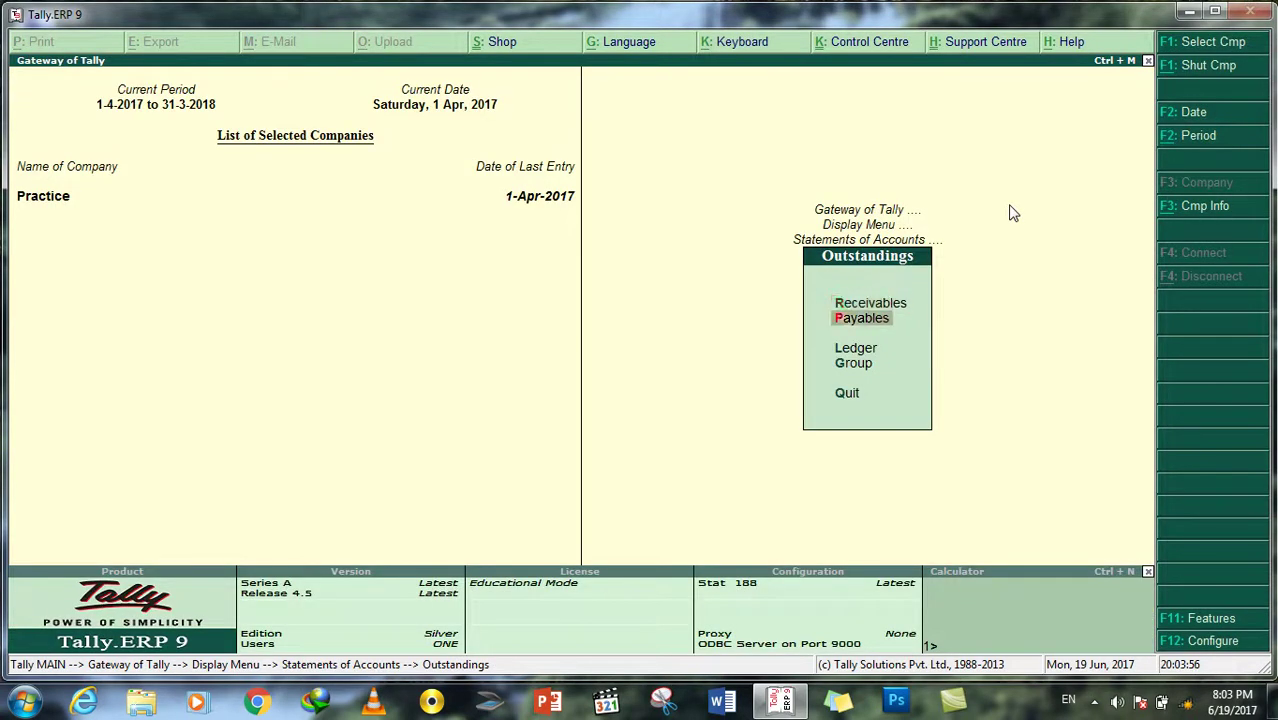
{"action": "key", "text": "Return"}
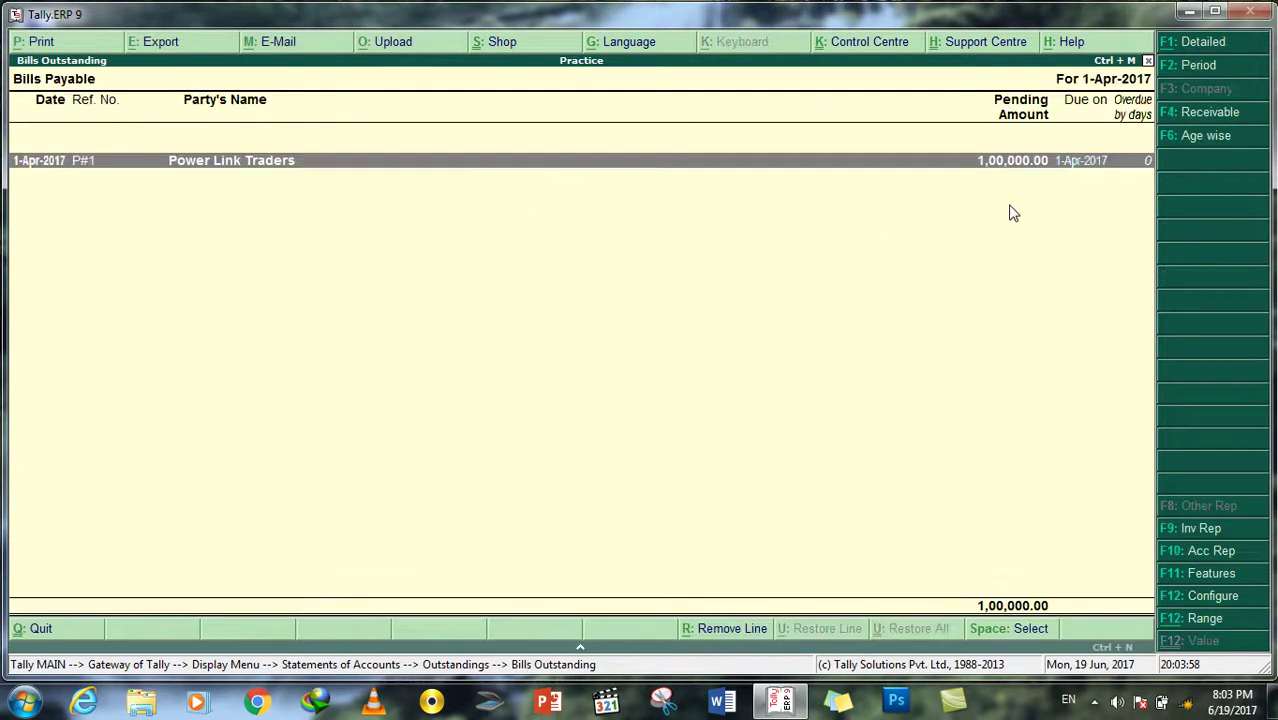
{"action": "key", "text": "Return"}
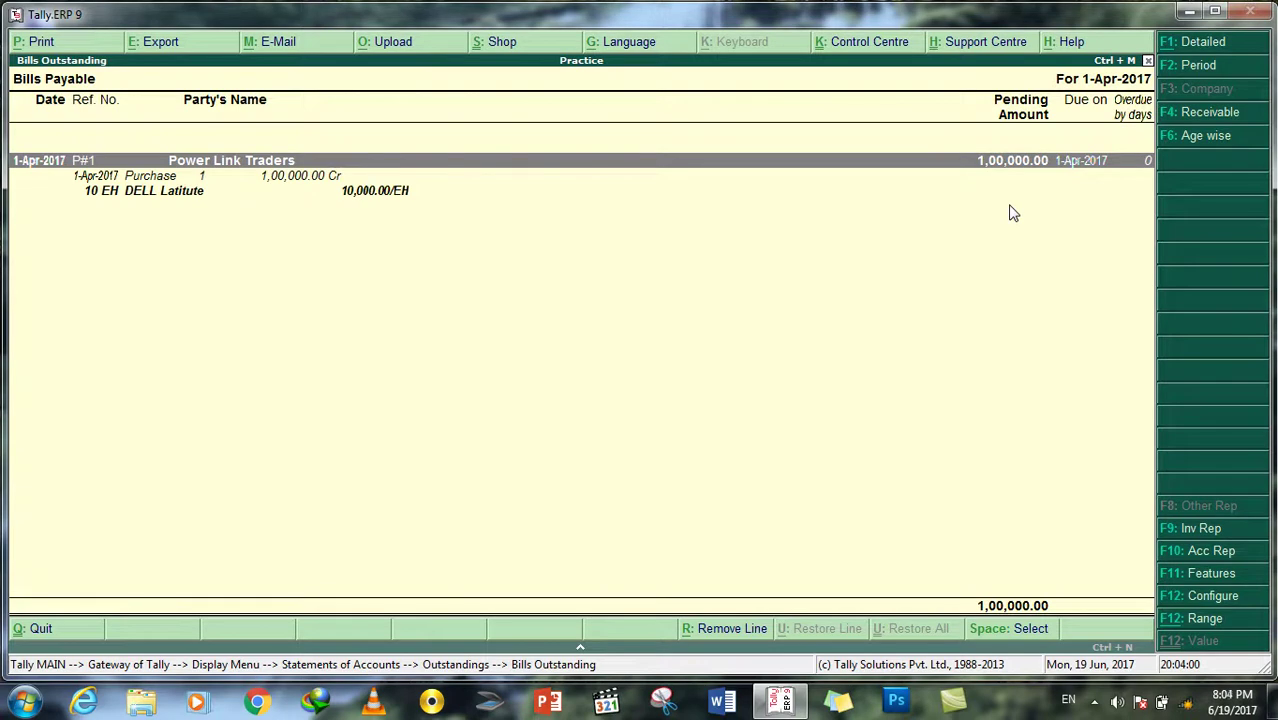
{"action": "key", "text": "Down"}
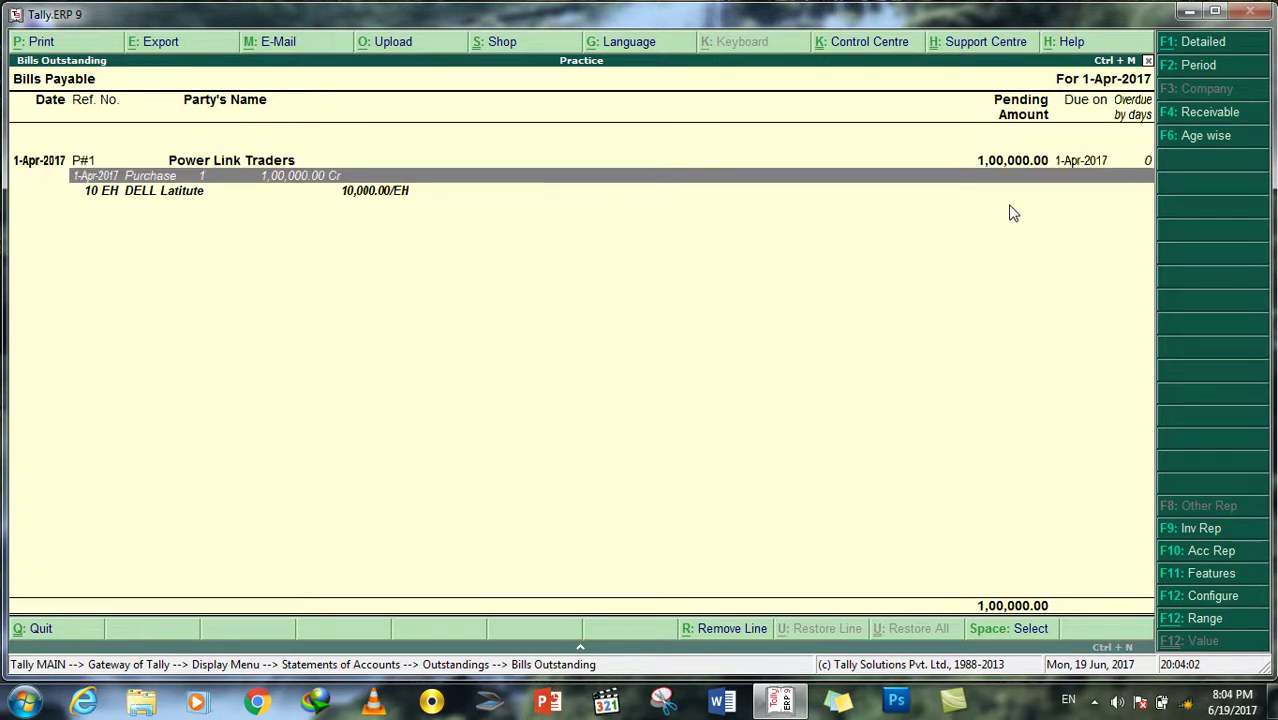
{"action": "key", "text": "Down"}
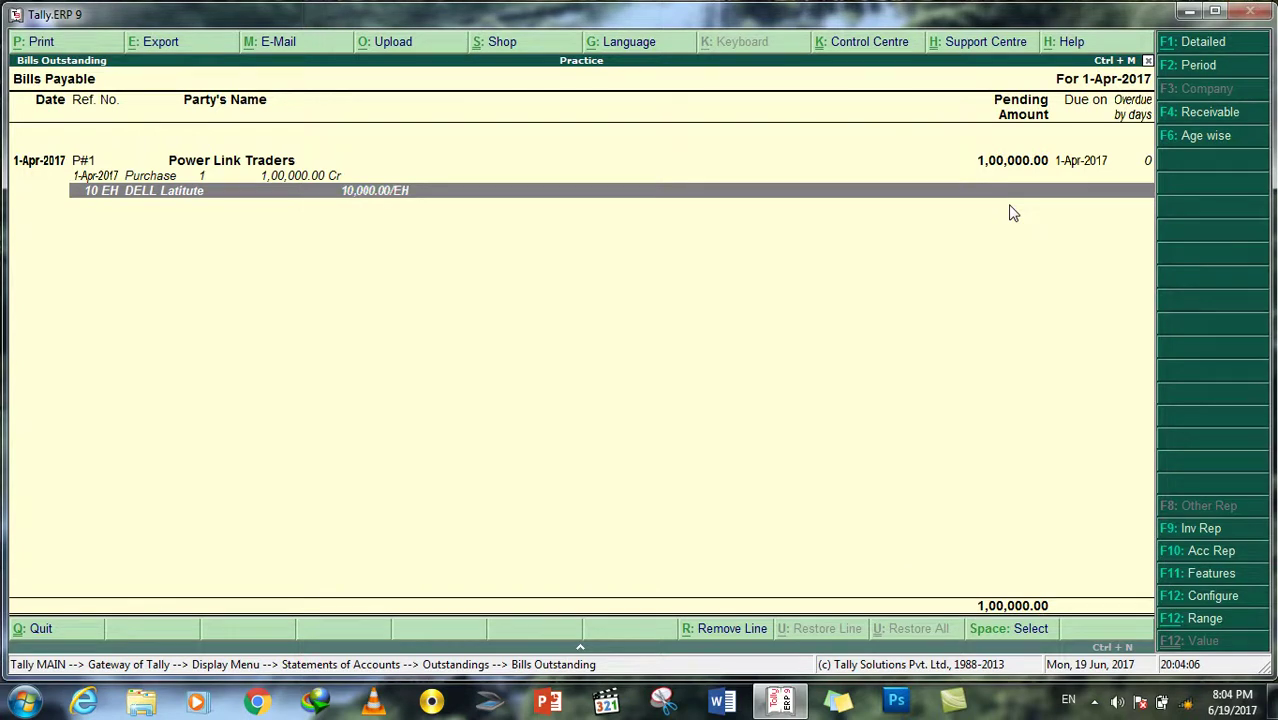
{"action": "key", "text": "Escape"}
{"action": "key", "text": "Escape"}
{"action": "key", "text": "Escape"}
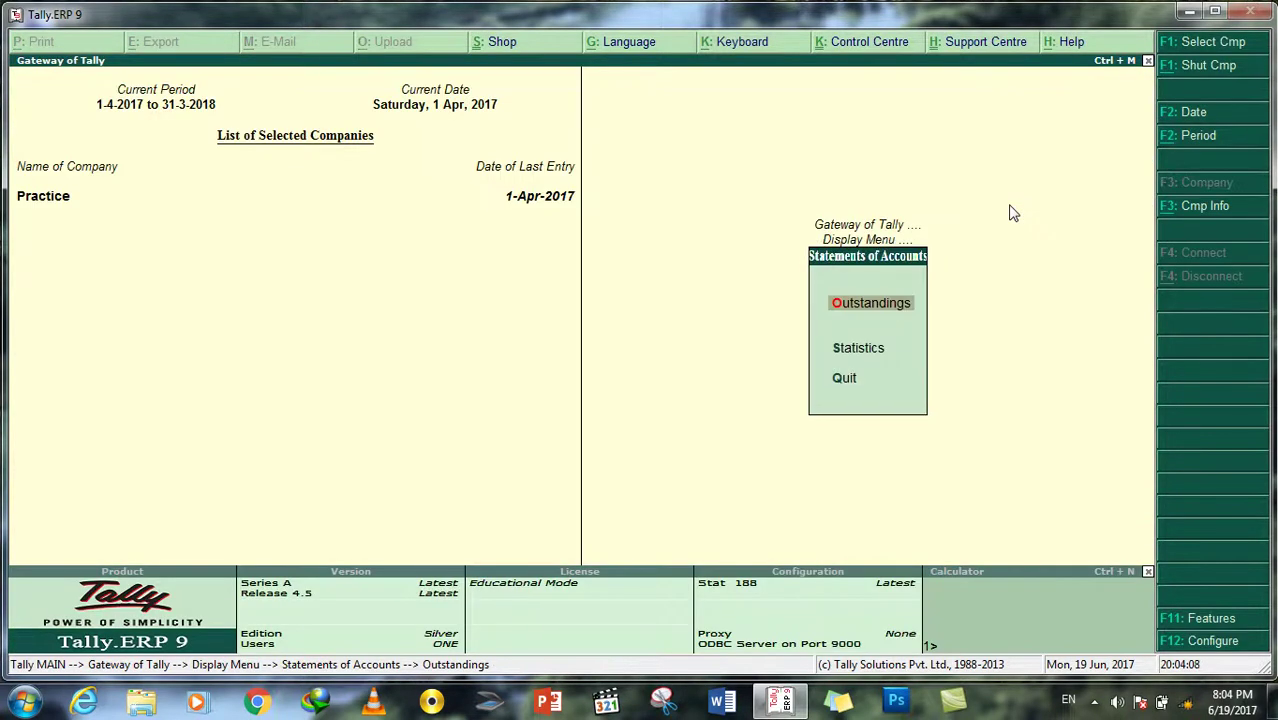
{"action": "key", "text": "Escape"}
{"action": "key", "text": "Escape"}
{"action": "key", "text": "n"}
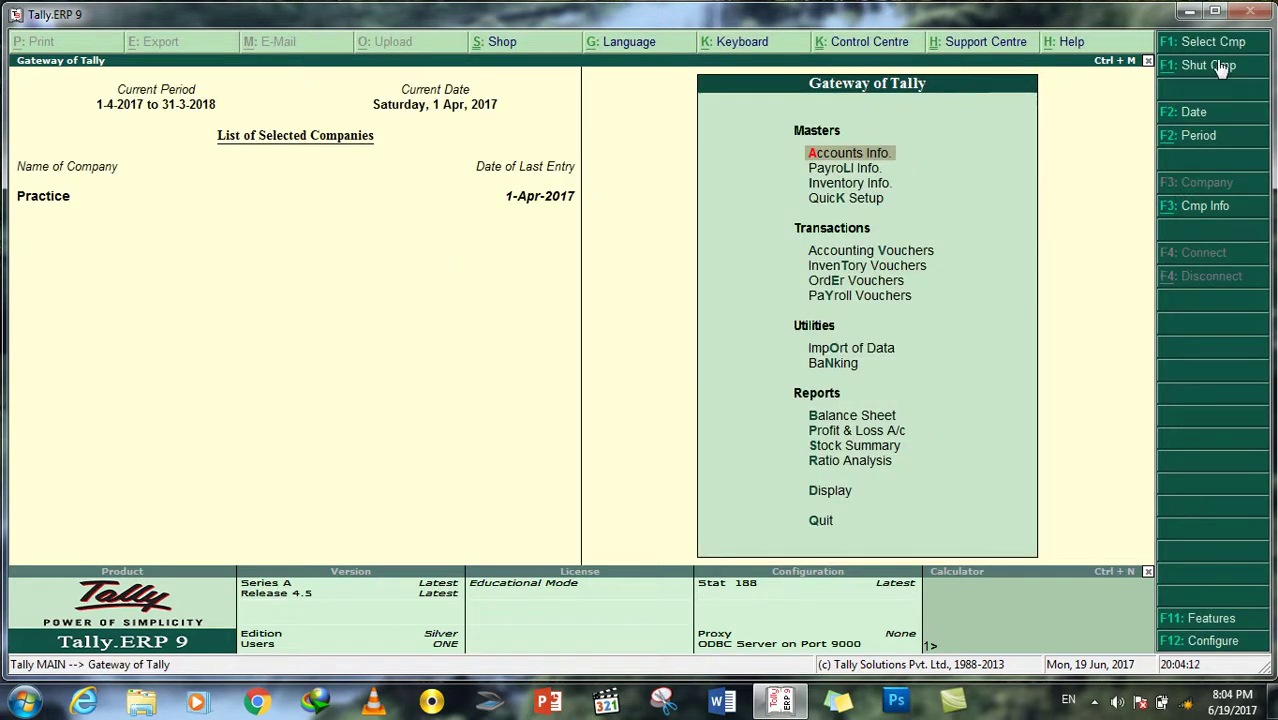
Step: Shut the Practice company and load Qazawat Educational Institute
{"action": "left_click", "coordinate": [1216, 68]}
{"action": "left_click", "coordinate": [877, 251]}
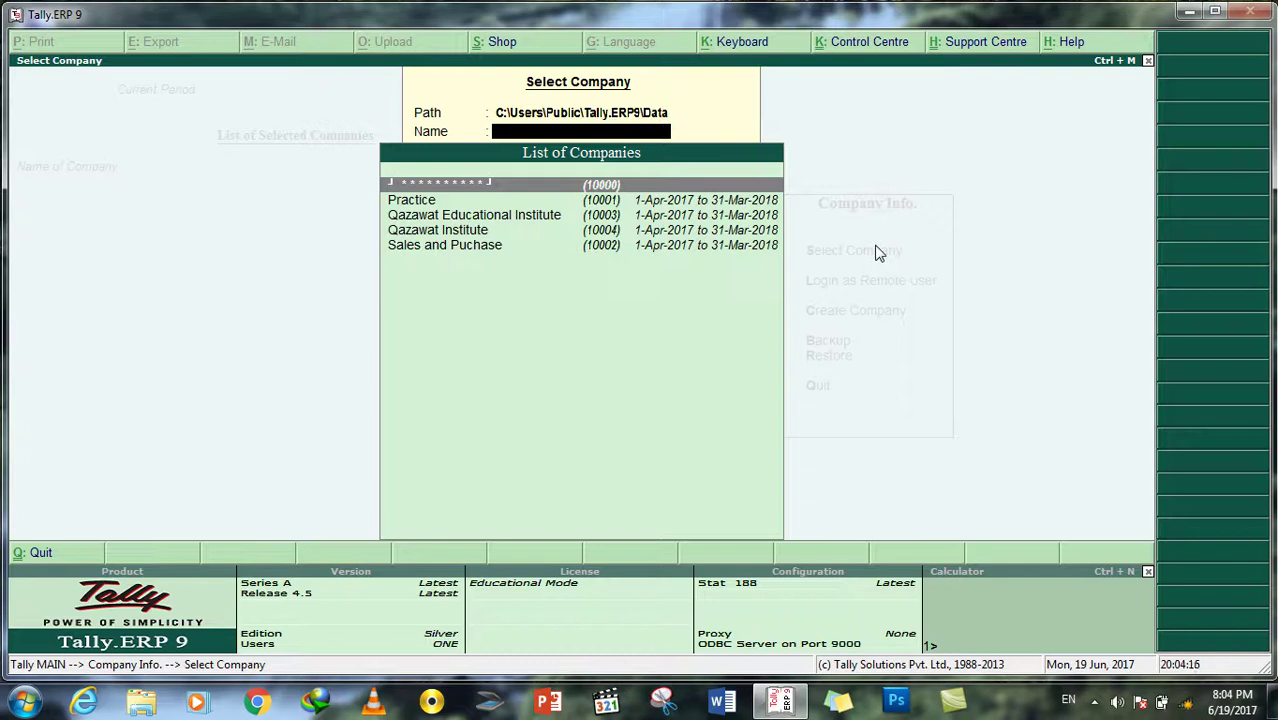
{"action": "key", "text": "Down"}
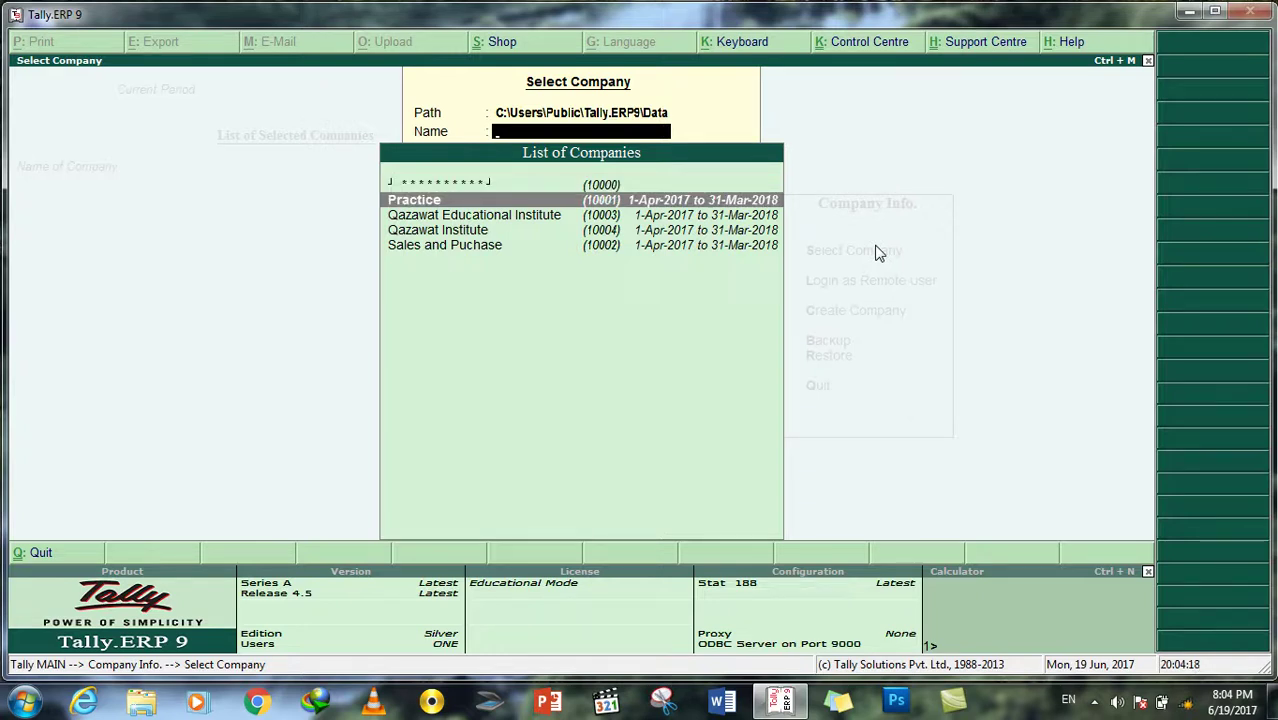
{"action": "key", "text": "Down"}
{"action": "key", "text": "Down"}
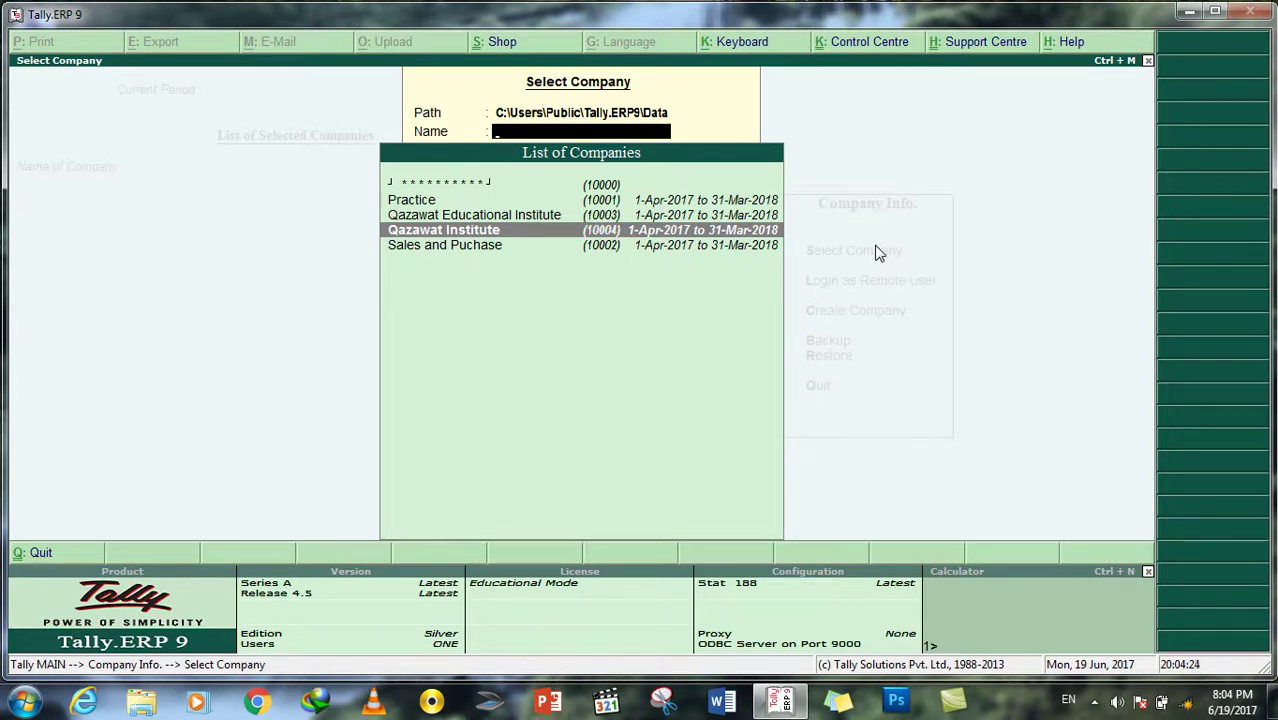
{"action": "key", "text": "Up"}
{"action": "key", "text": "Return"}
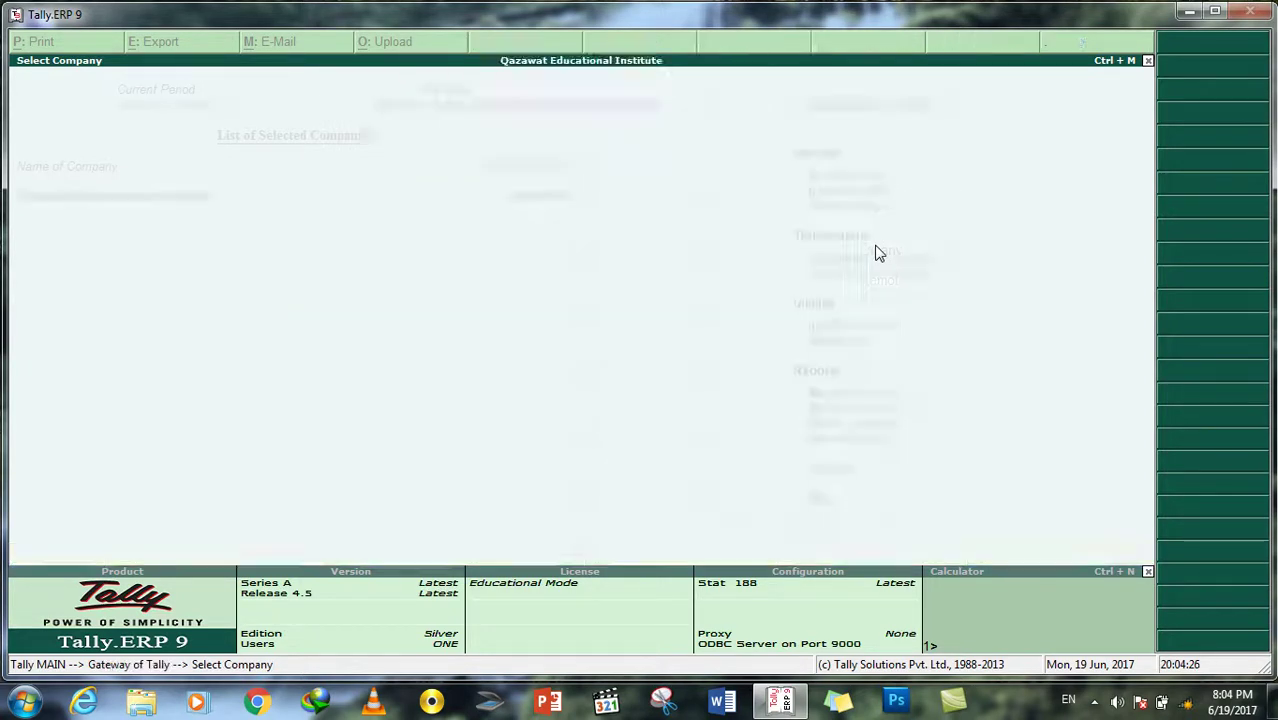
Step: Go to Display > Account Books > Ledger to list the ledgers
{"action": "key", "text": "Down"}
{"action": "key", "text": "Down"}
{"action": "key", "text": "Down"}
{"action": "key", "text": "Down"}
{"action": "key", "text": "Down"}
{"action": "key", "text": "Down"}
{"action": "key", "text": "Down"}
{"action": "key", "text": "Down"}
{"action": "key", "text": "Down"}
{"action": "key", "text": "Down"}
{"action": "key", "text": "Down"}
{"action": "key", "text": "Down"}
{"action": "key", "text": "Up"}
{"action": "key", "text": "Return"}
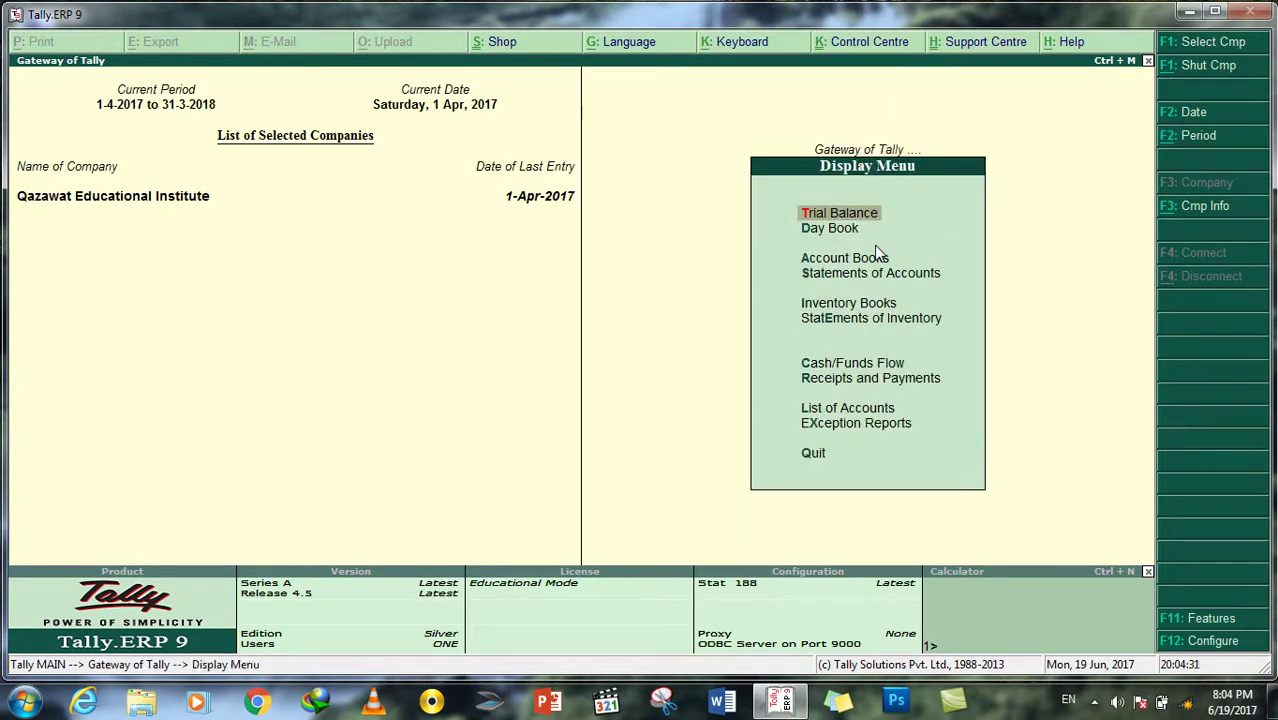
{"action": "key", "text": "Down"}
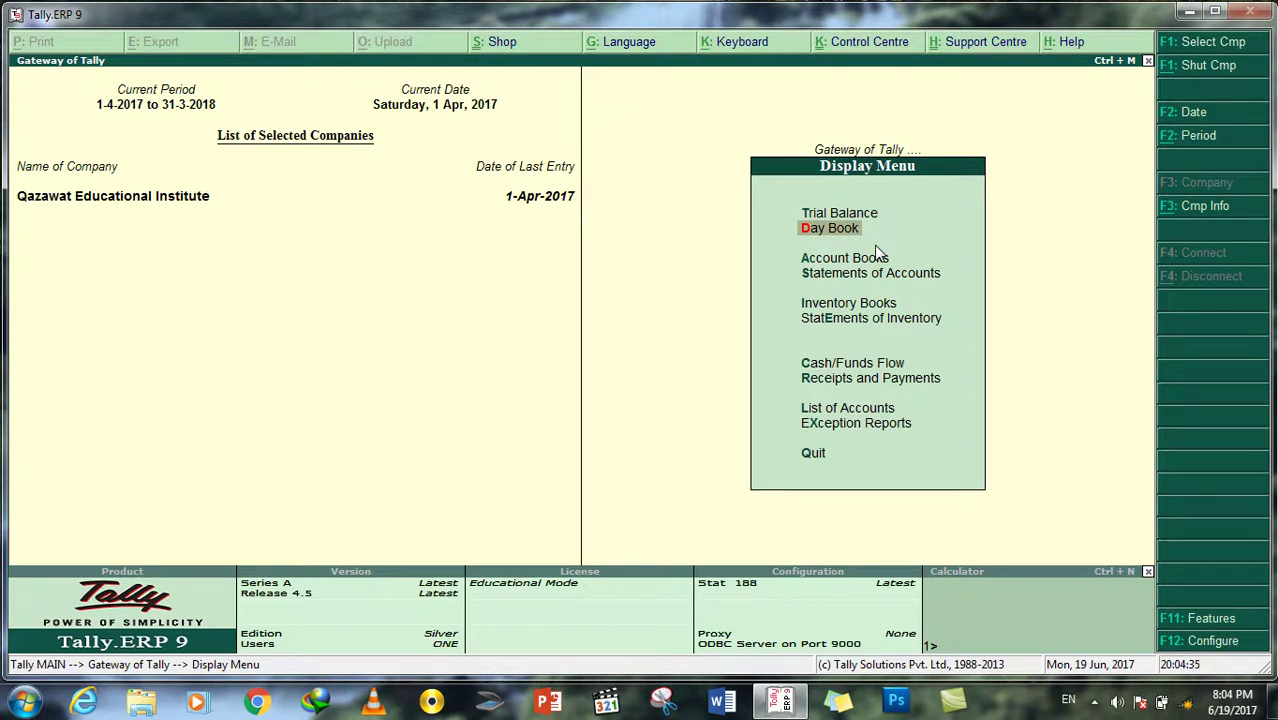
{"action": "key", "text": "Down"}
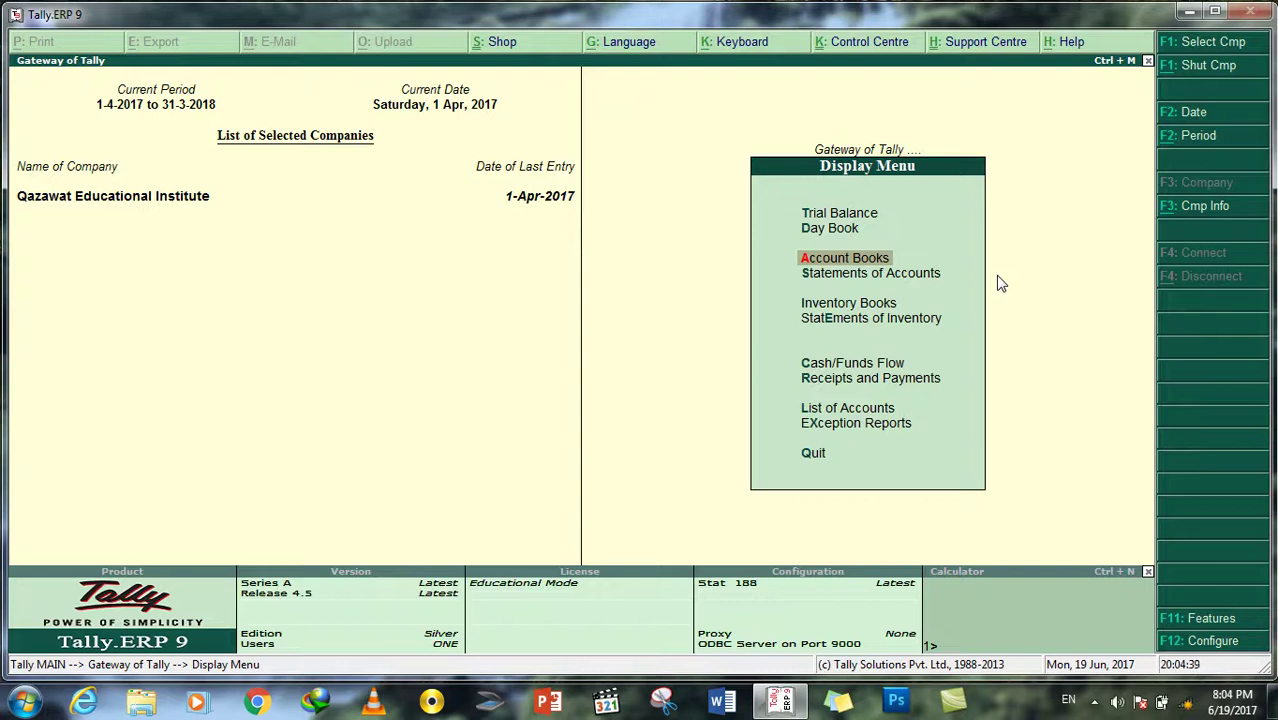
{"action": "key", "text": "Return"}
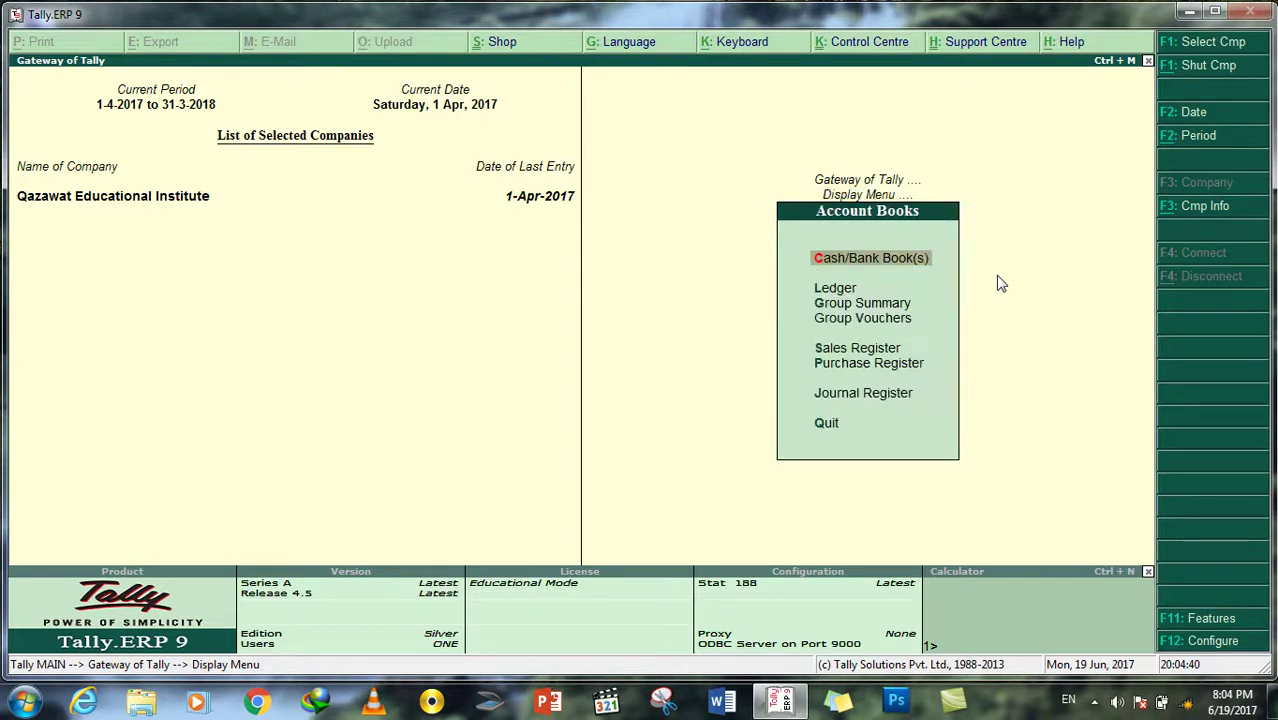
{"action": "key", "text": "Down"}
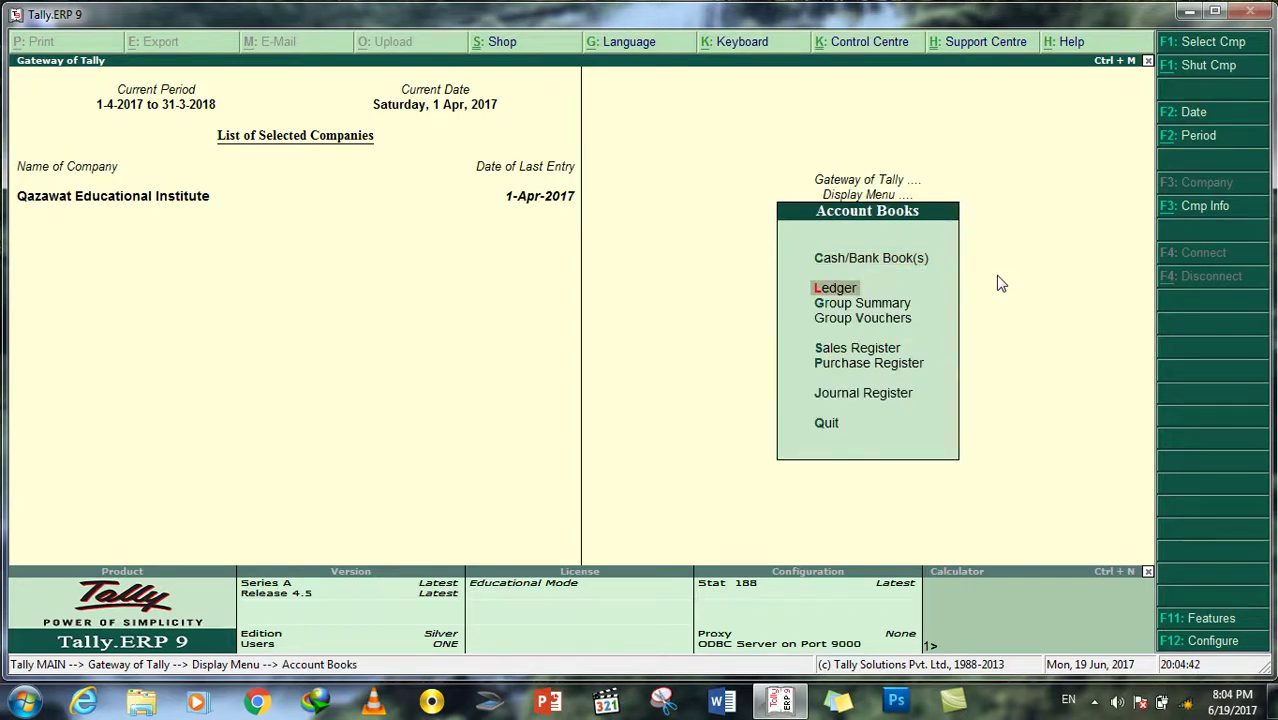
{"action": "key", "text": "Return"}
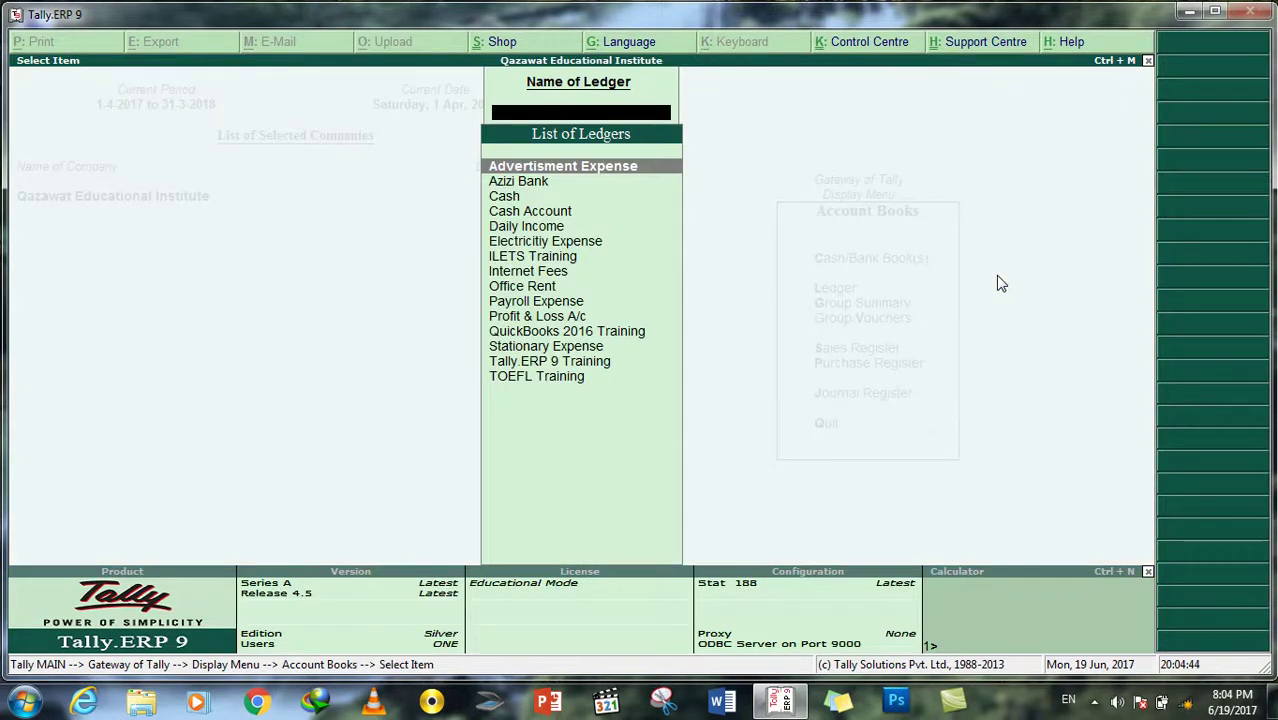
{"action": "key", "text": "Down"}
{"action": "key", "text": "Down"}
{"action": "key", "text": "Down"}
{"action": "key", "text": "Down"}
{"action": "key", "text": "Down"}
{"action": "key", "text": "Down"}
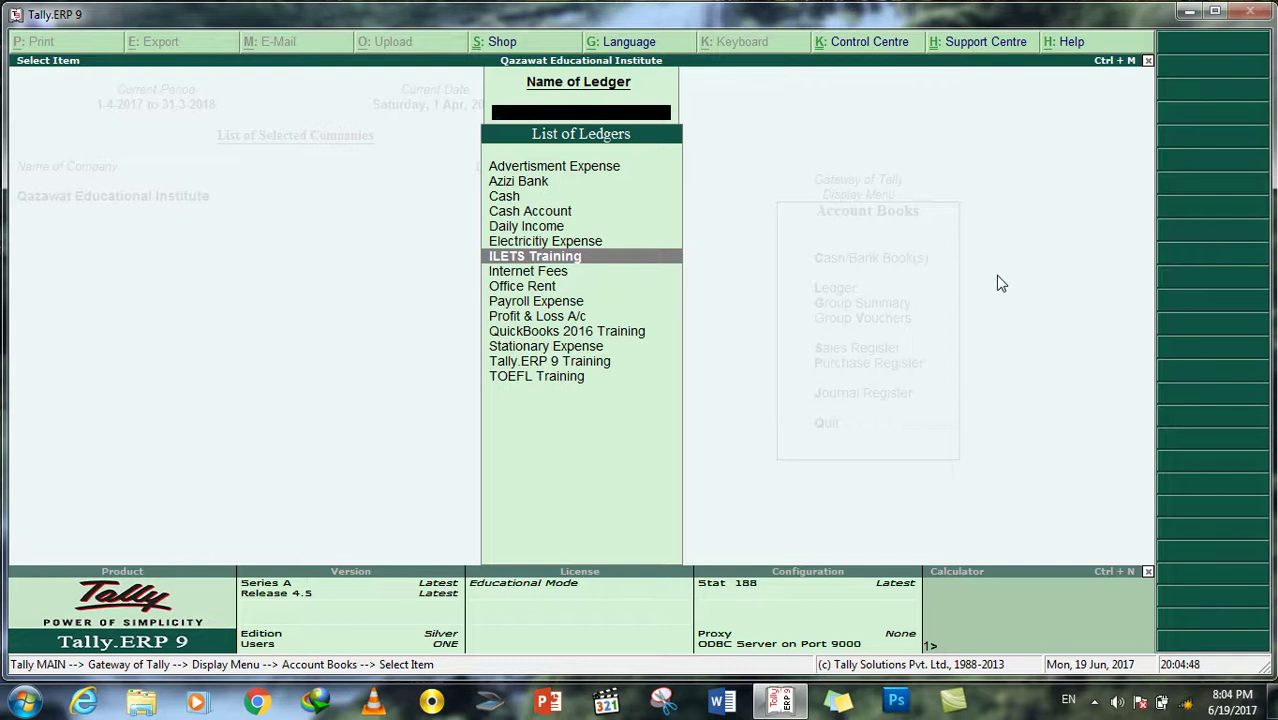
{"action": "key", "text": "Return"}
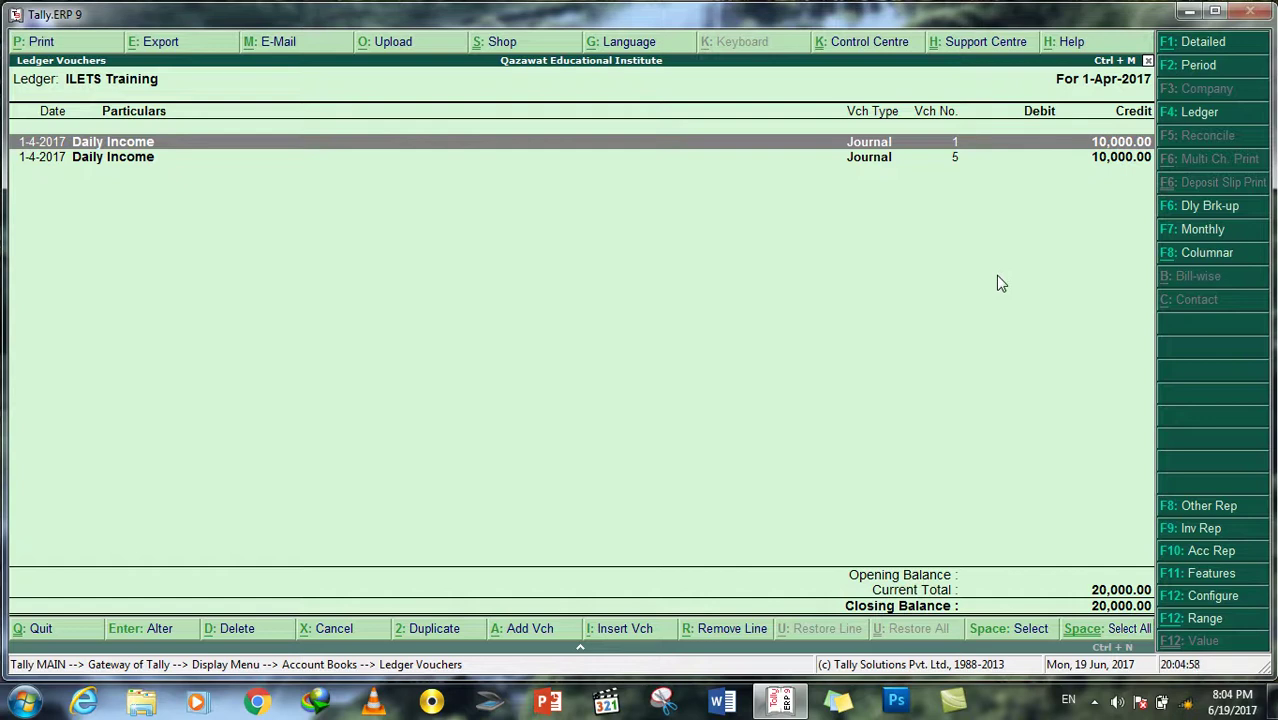
{"action": "key", "text": "Down"}
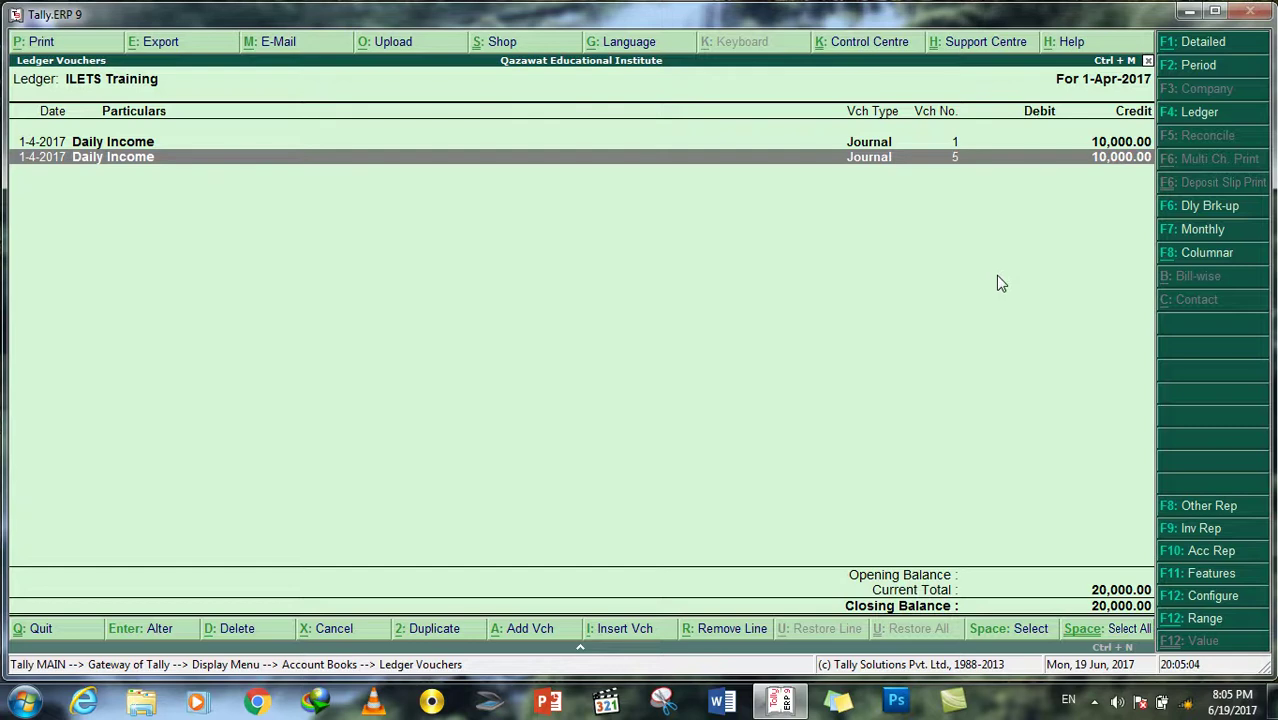
{"action": "key", "text": "Return"}
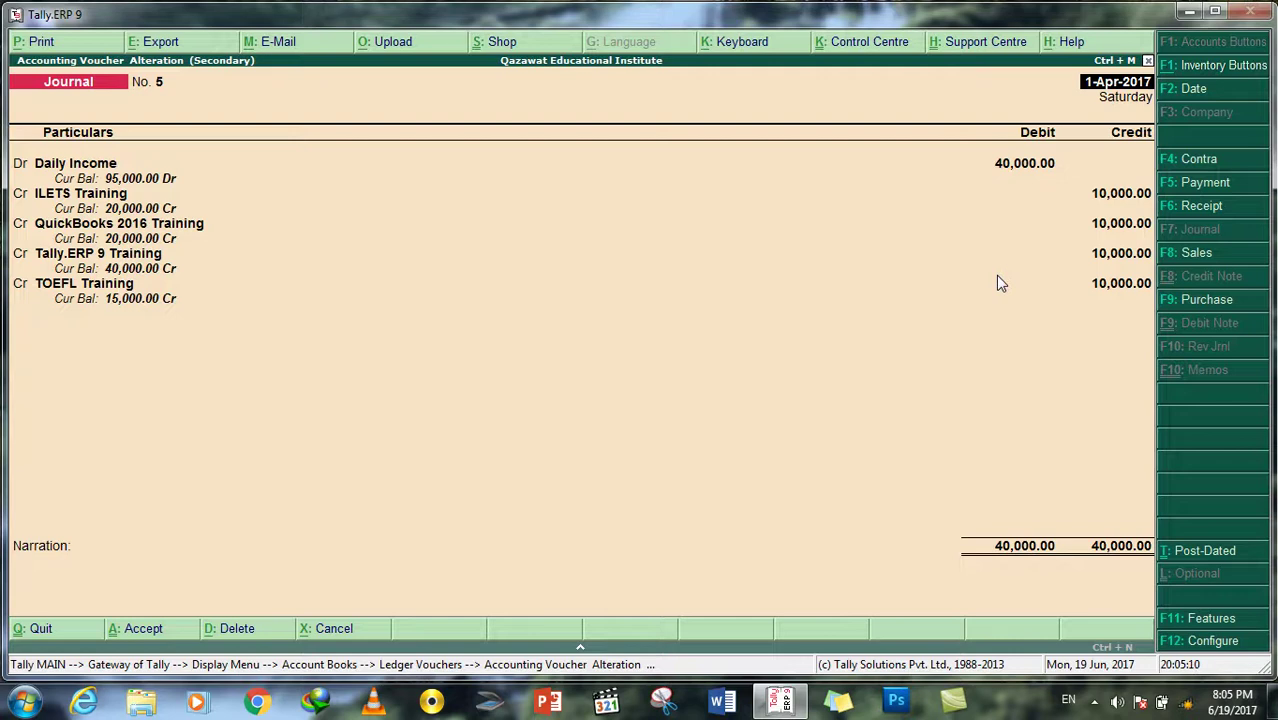
{"action": "key", "text": "Escape"}
{"action": "key", "text": "y"}
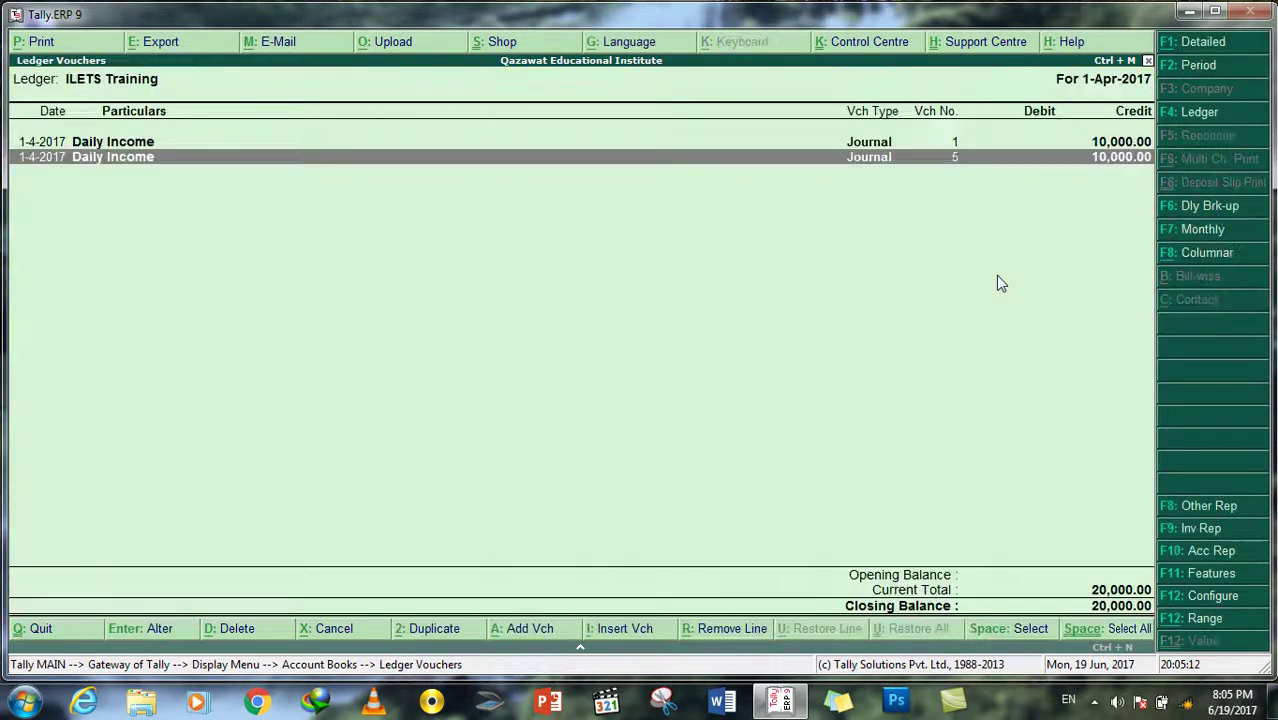
{"action": "key", "text": "Escape"}
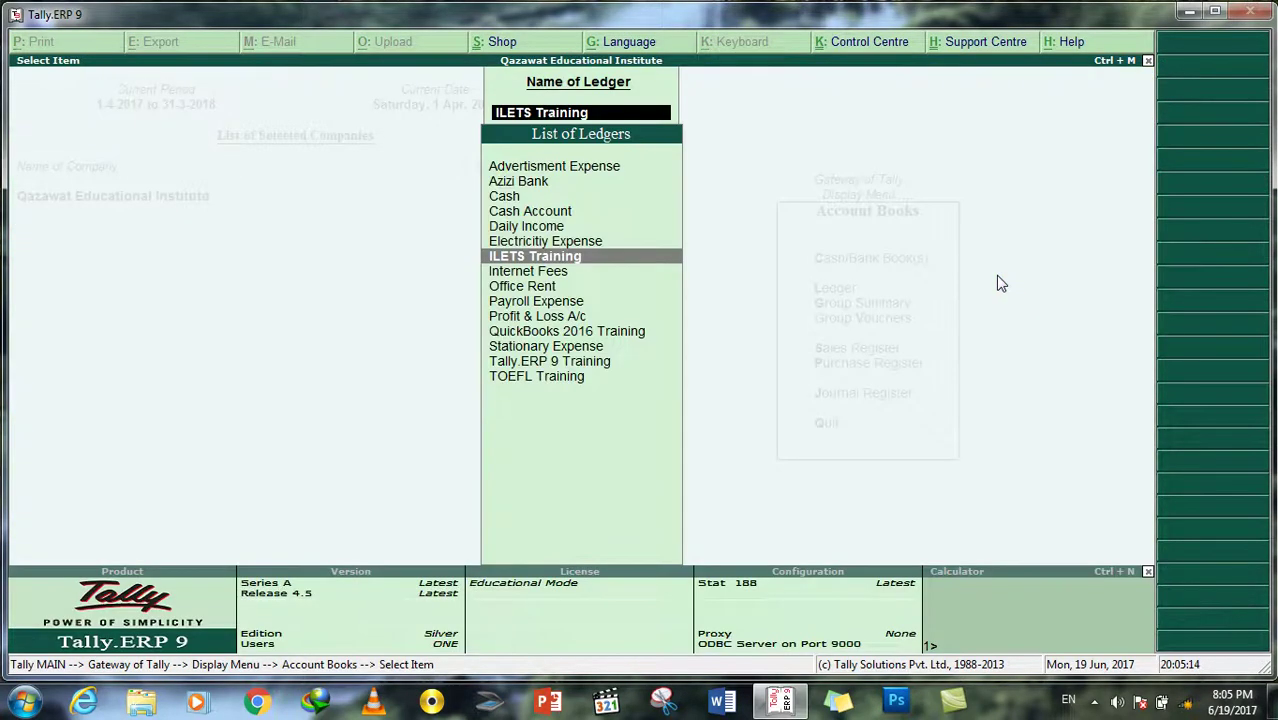
Step: Review the Electricitiy Expense ledger and its journal No. 6 crediting 5,000, then back out
{"action": "key", "text": "Up"}
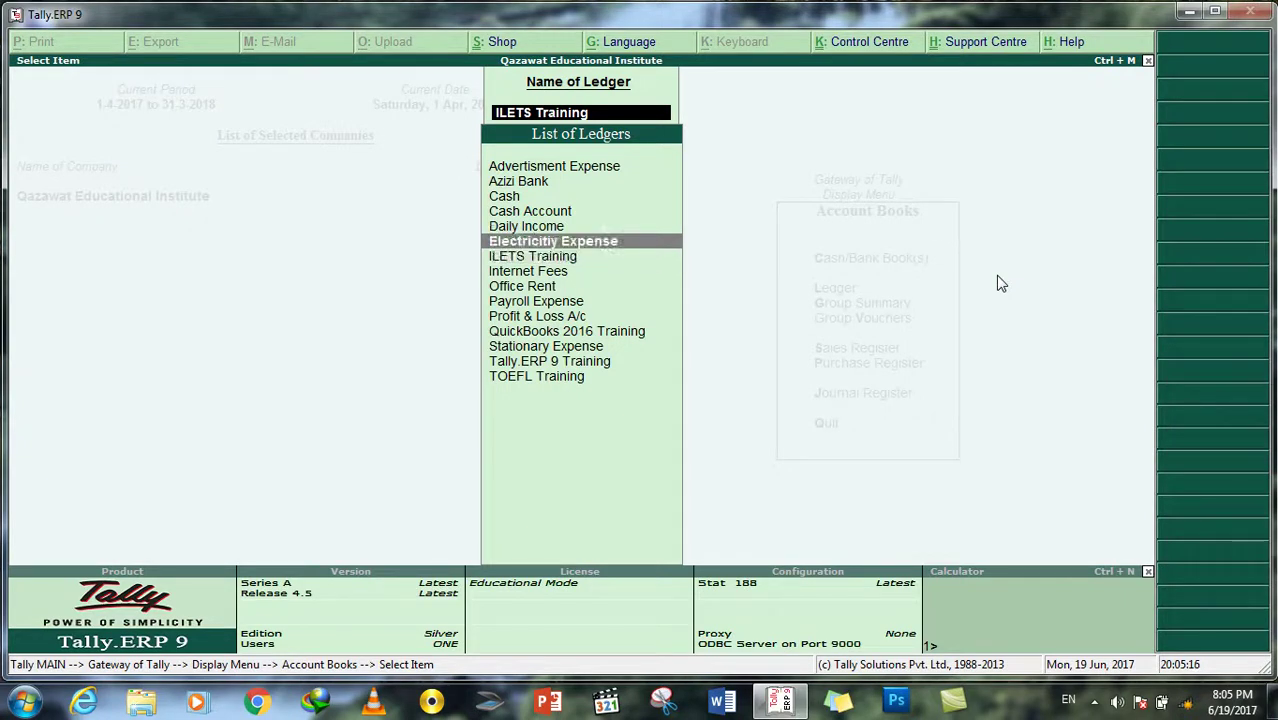
{"action": "key", "text": "Return"}
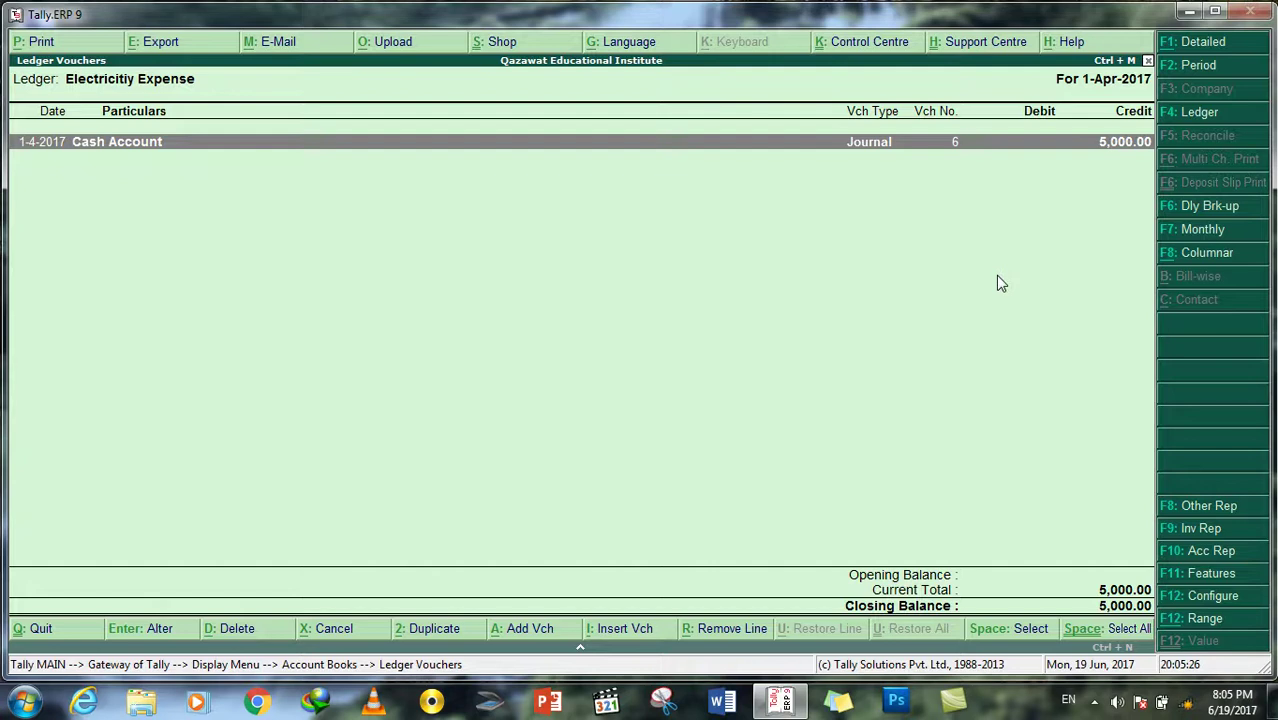
{"action": "key", "text": "Return"}
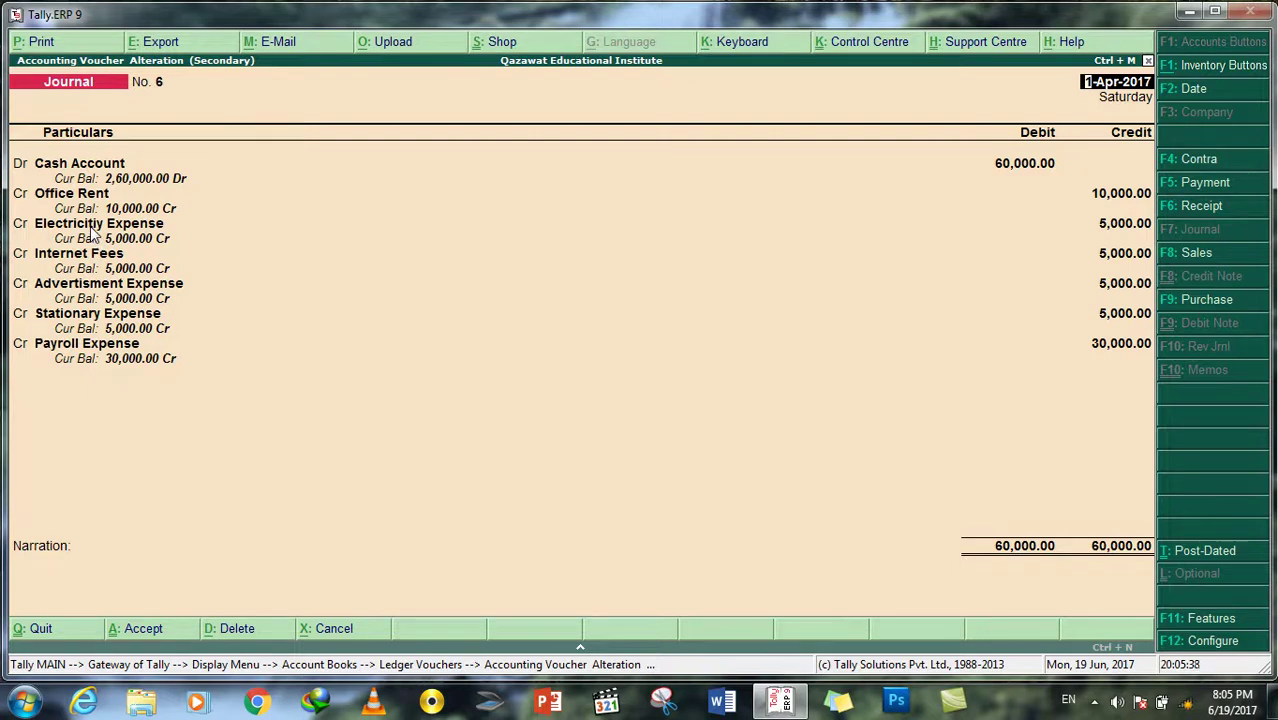
{"action": "key", "text": "Escape"}
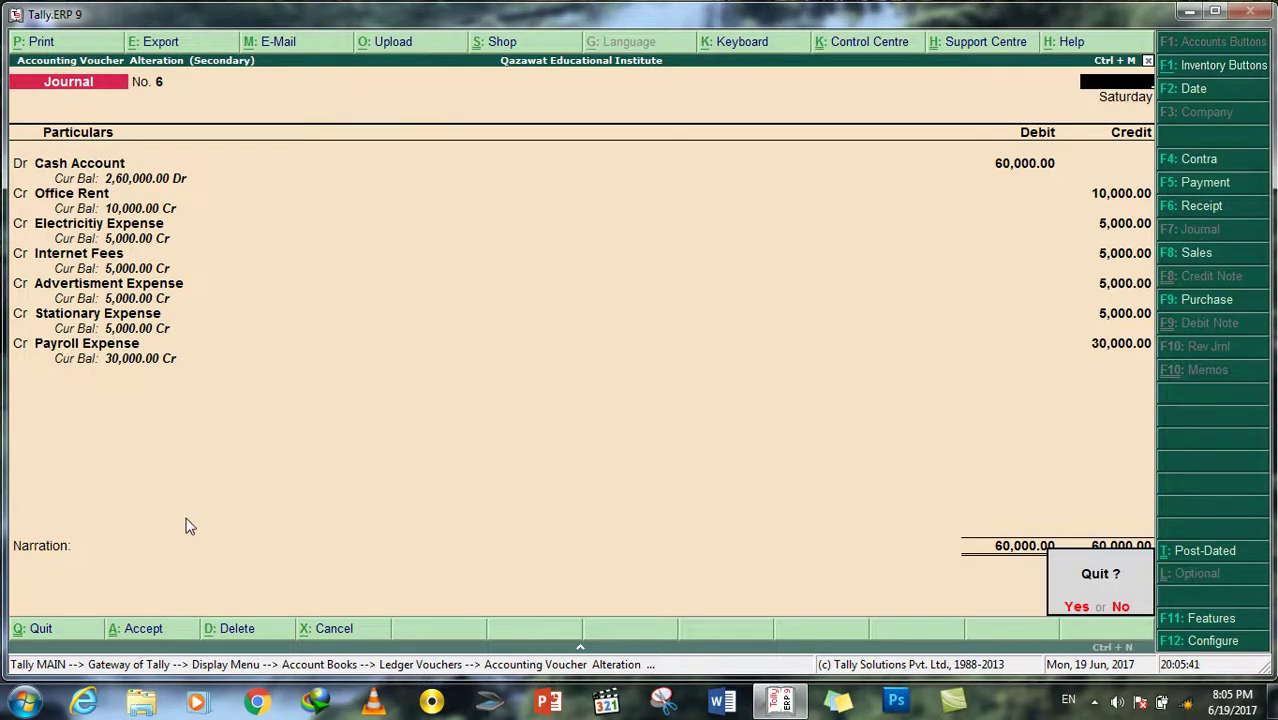
{"action": "key", "text": "y"}
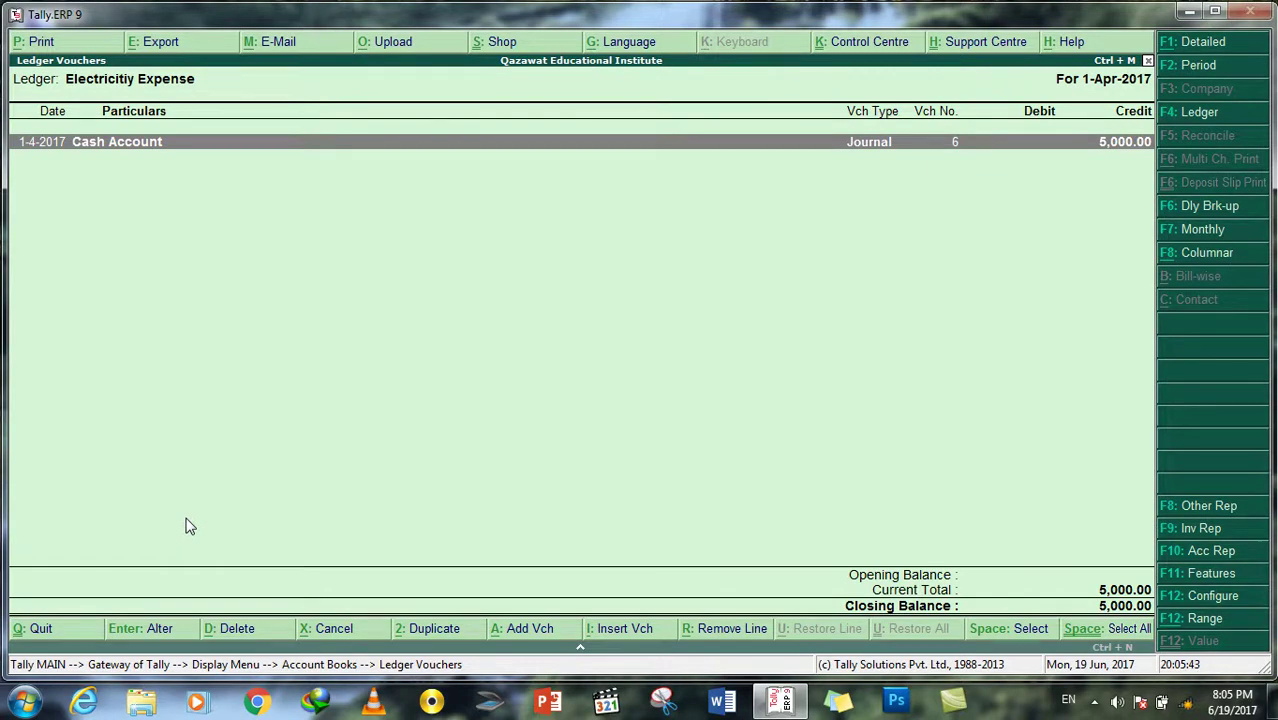
{"action": "key", "text": "Return"}
{"action": "key", "text": "Escape"}
{"action": "key", "text": "y"}
{"action": "key", "text": "Escape"}
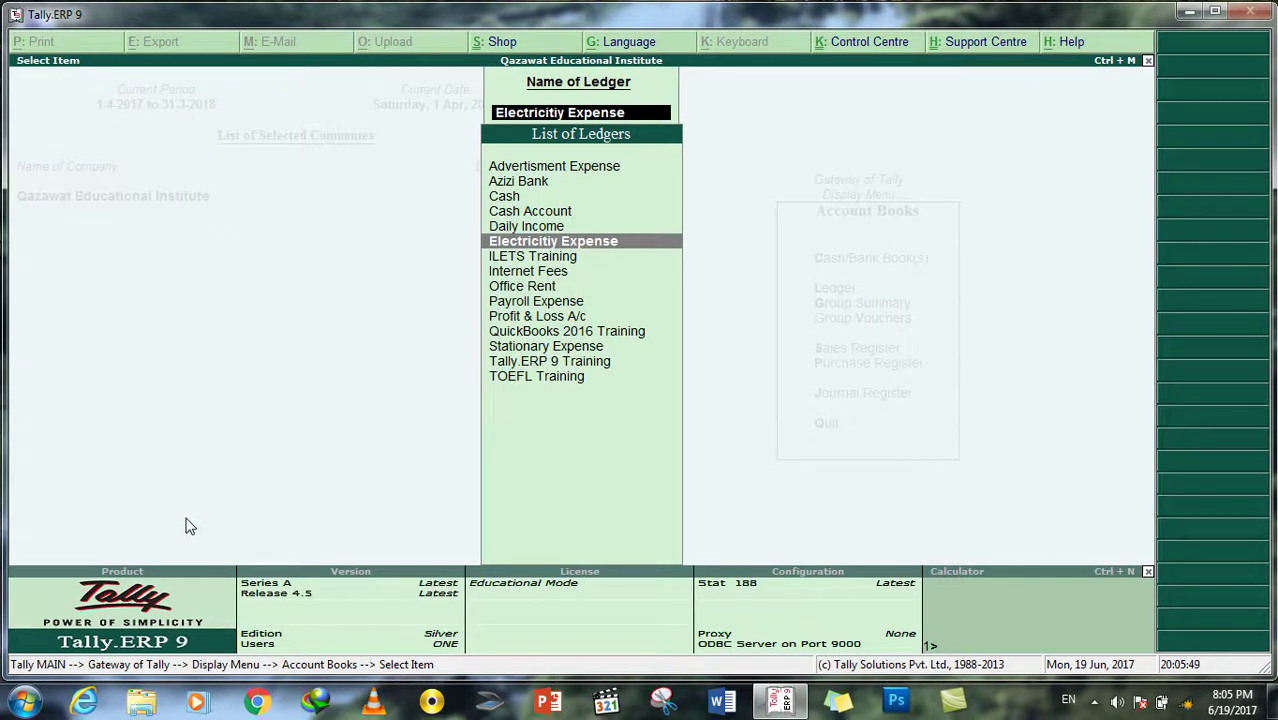
{"action": "key", "text": "Escape"}
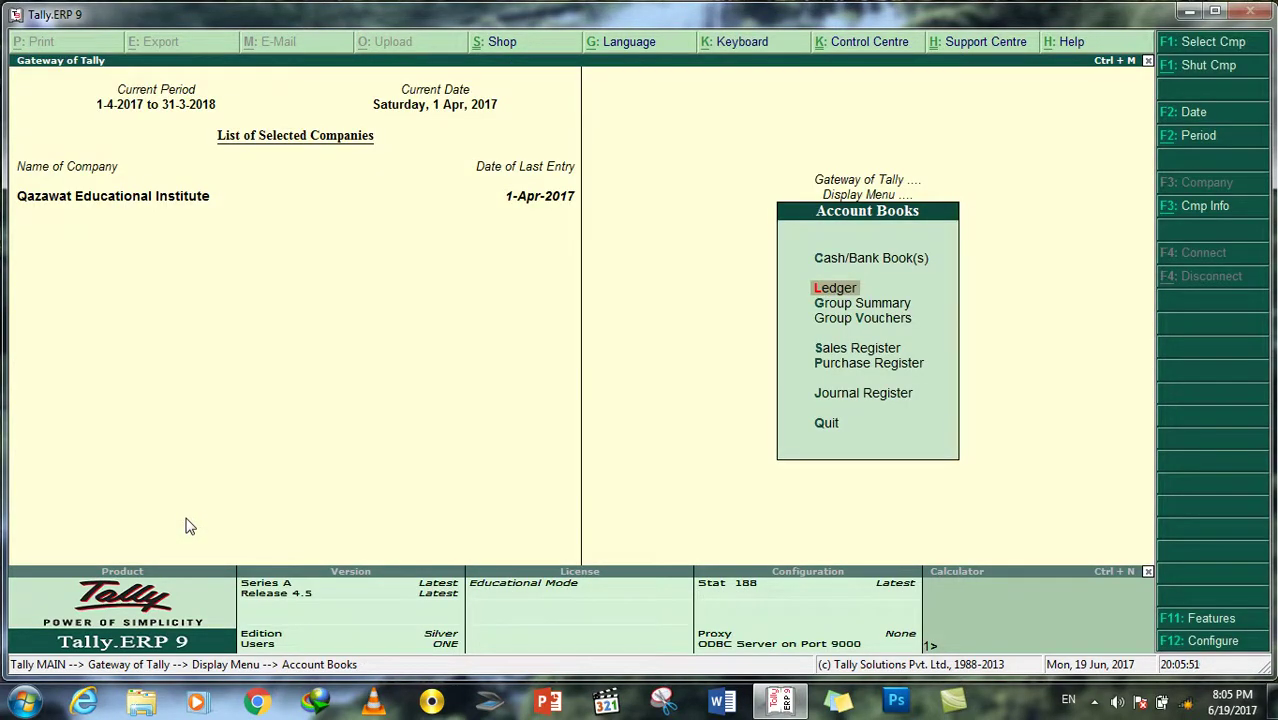
{"action": "key", "text": "Down"}
{"action": "key", "text": "Down"}
{"action": "key", "text": "Down"}
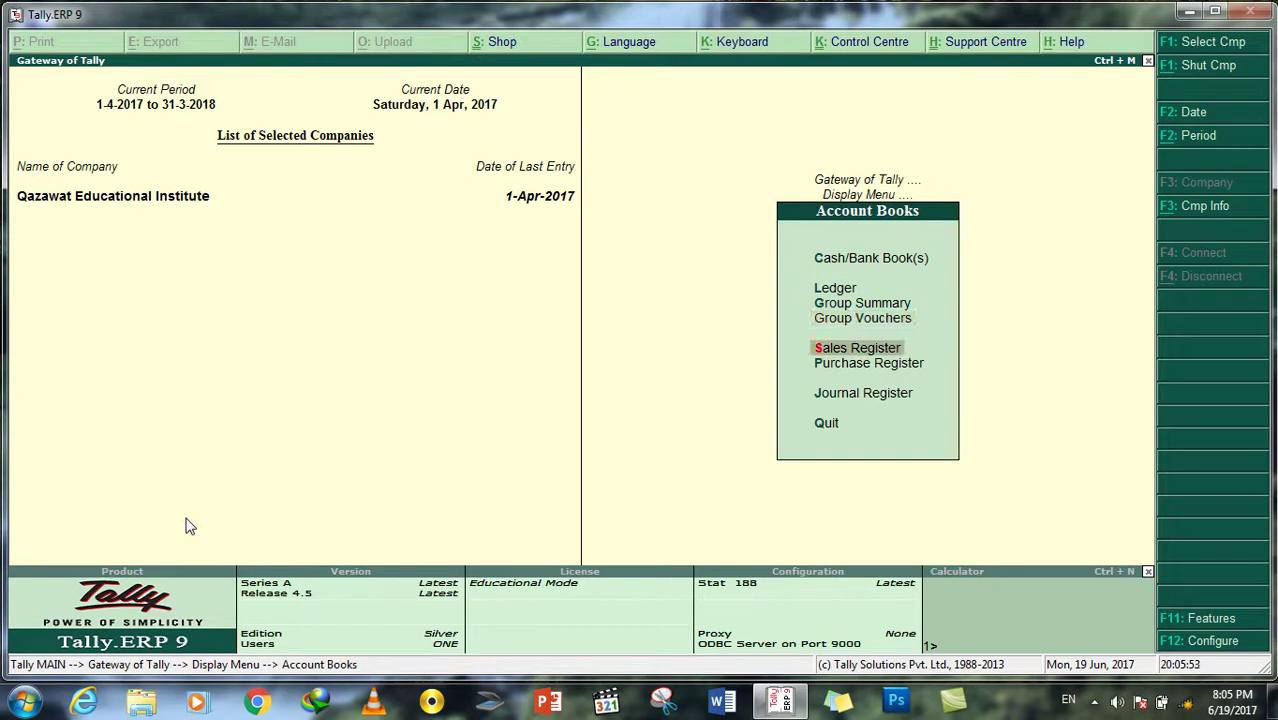
{"action": "key", "text": "Return"}
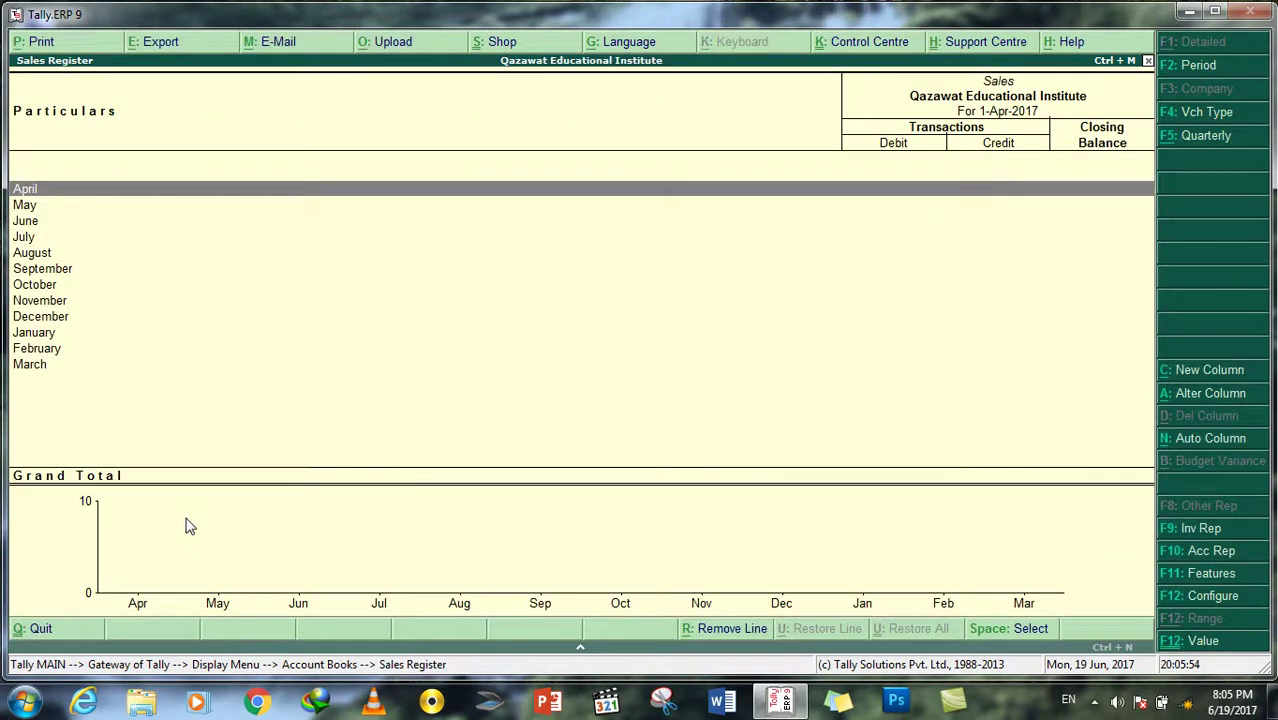
{"action": "key", "text": "Escape"}
{"action": "key", "text": "Down"}
{"action": "key", "text": "Return"}
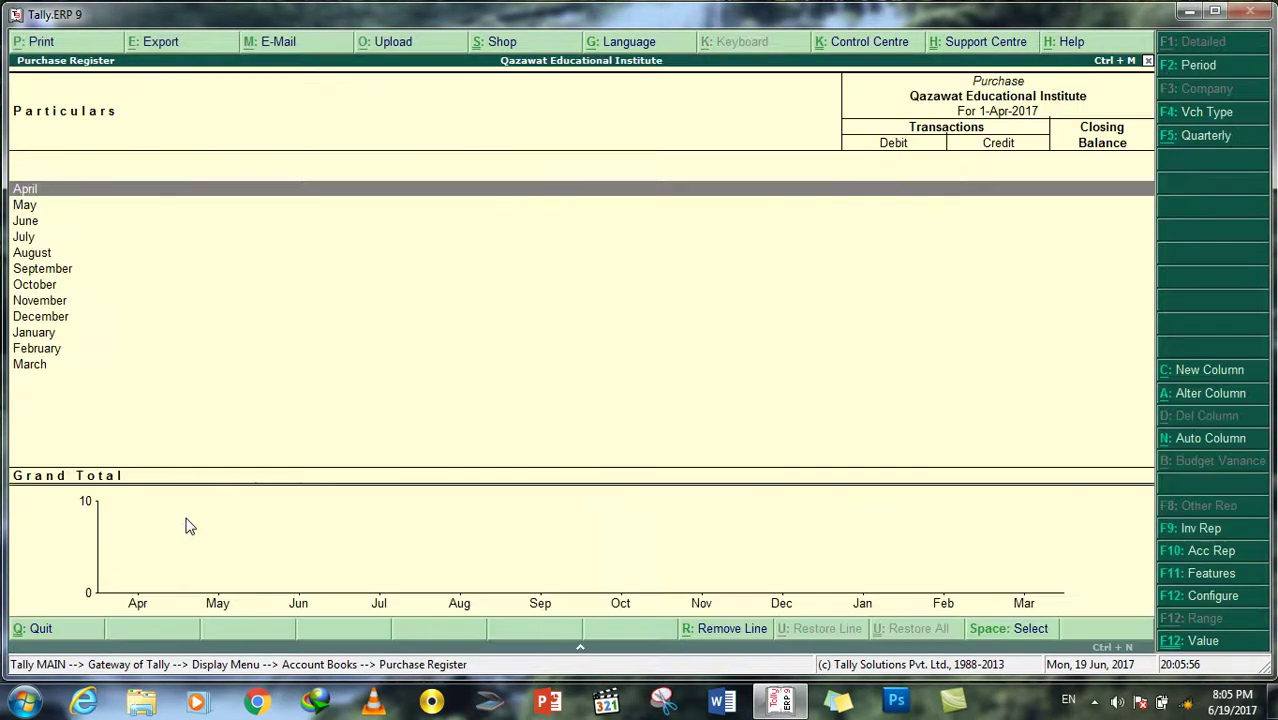
{"action": "key", "text": "Escape"}
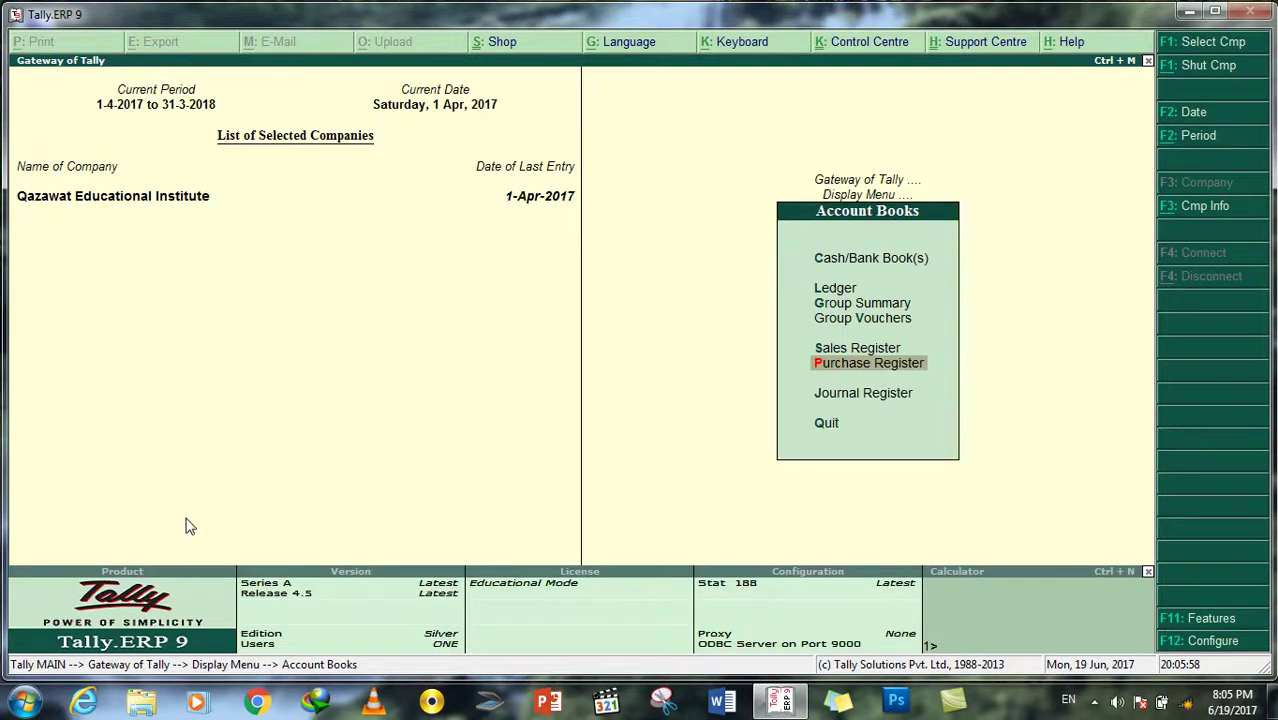
{"action": "key", "text": "Escape"}
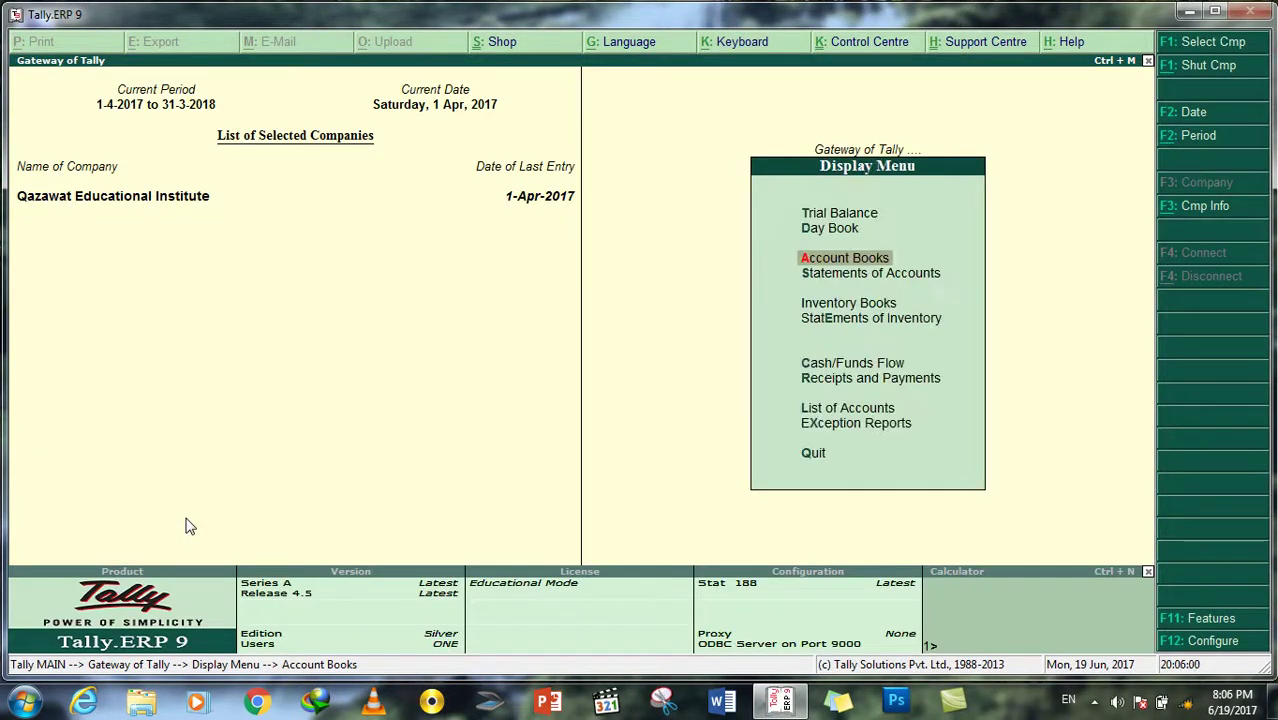
{"action": "key", "text": "Return"}
{"action": "key", "text": "Down"}
{"action": "key", "text": "Down"}
{"action": "key", "text": "Down"}
{"action": "key", "text": "Down"}
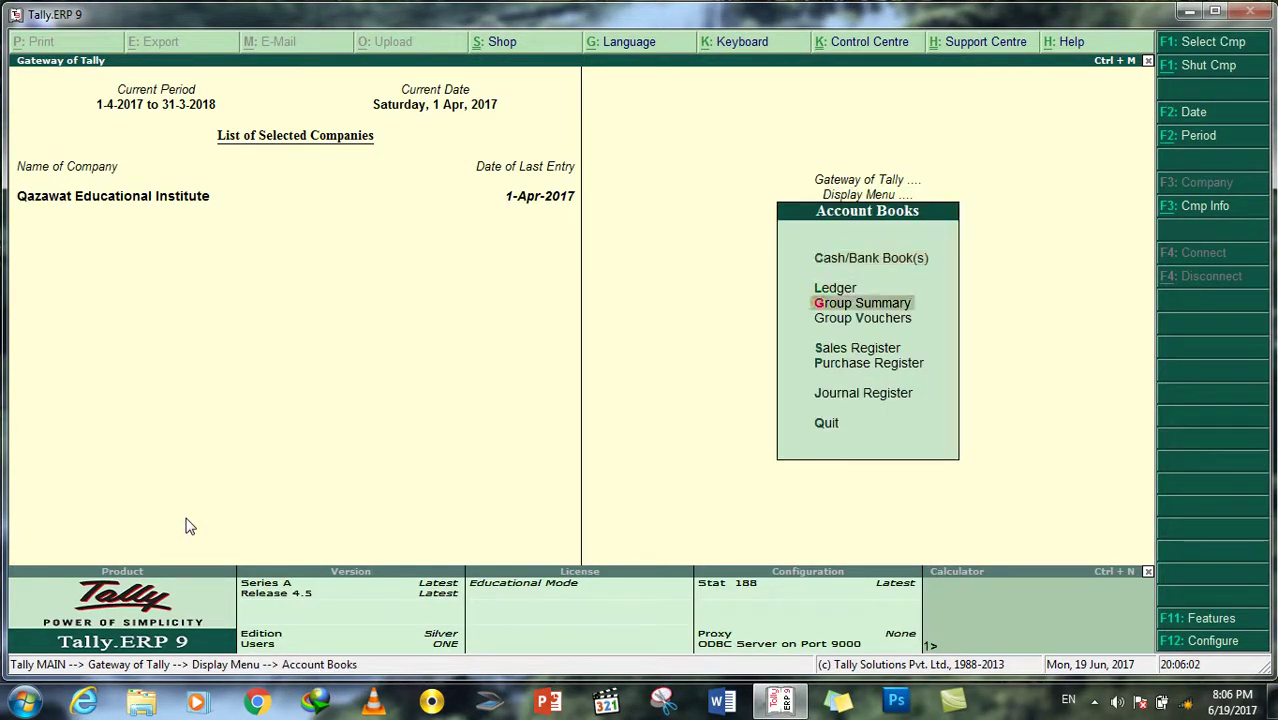
{"action": "key", "text": "Down"}
{"action": "key", "text": "Down"}
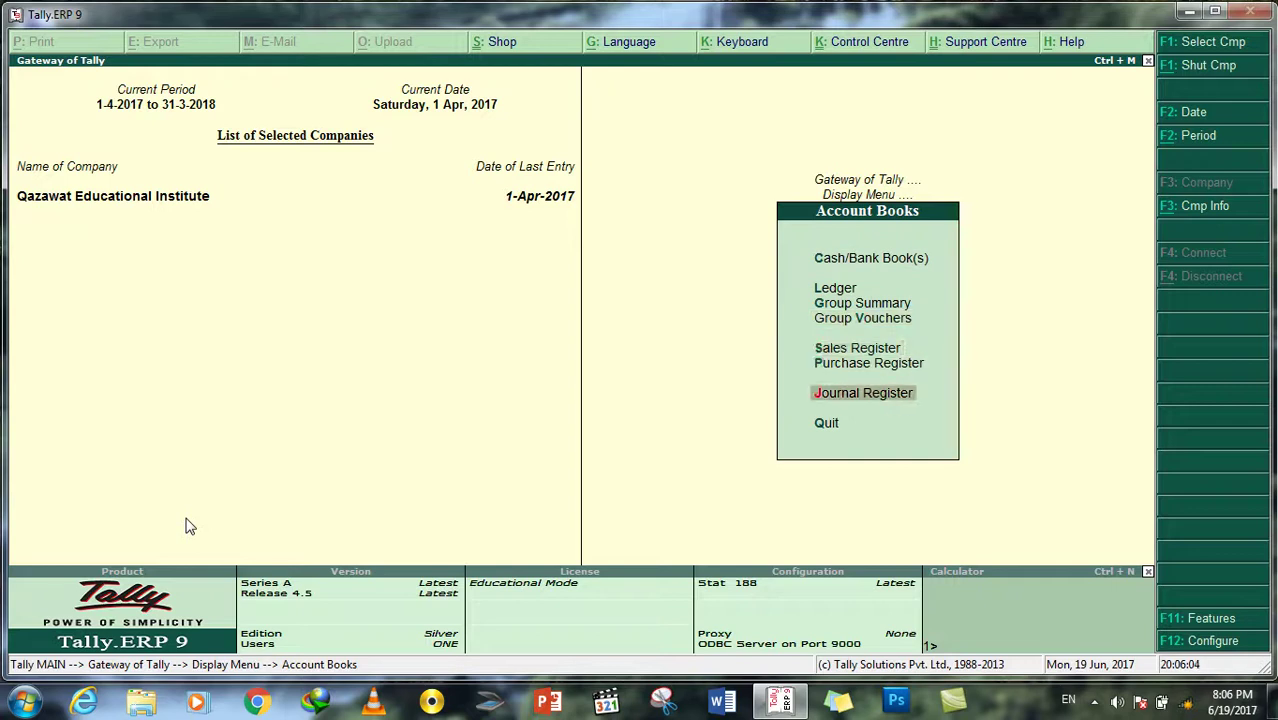
{"action": "key", "text": "Return"}
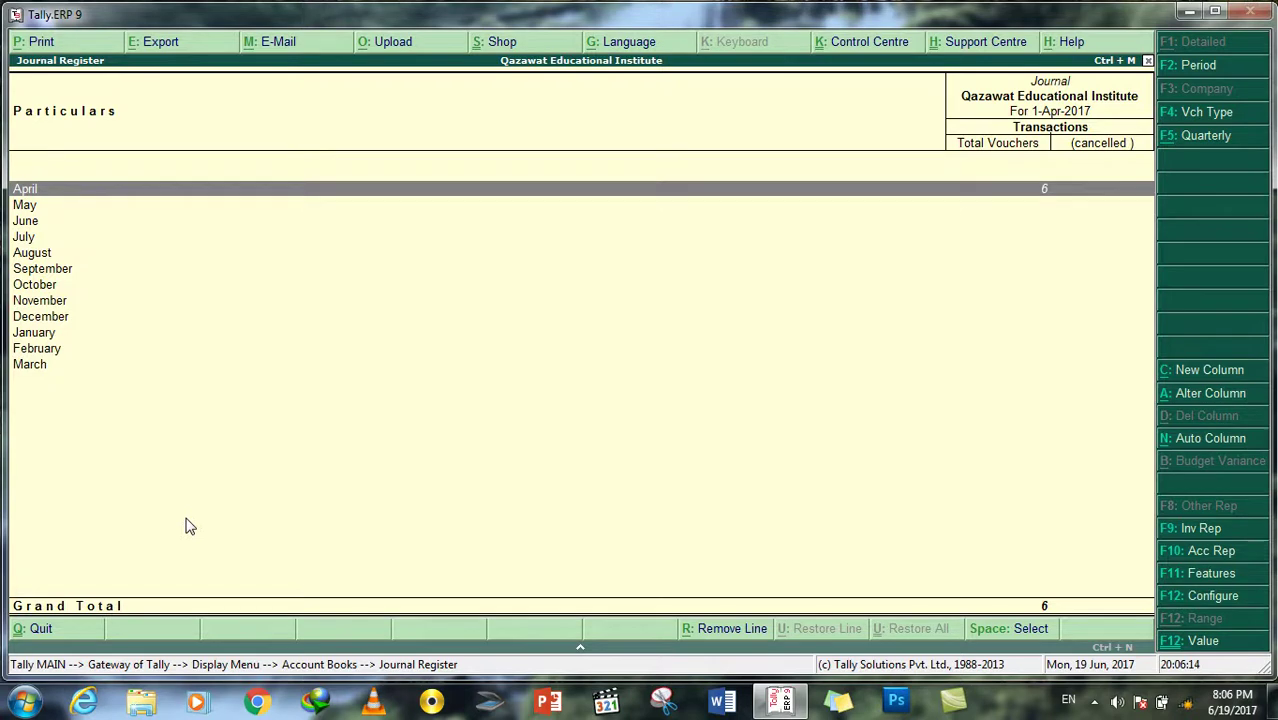
{"action": "key", "text": "Return"}
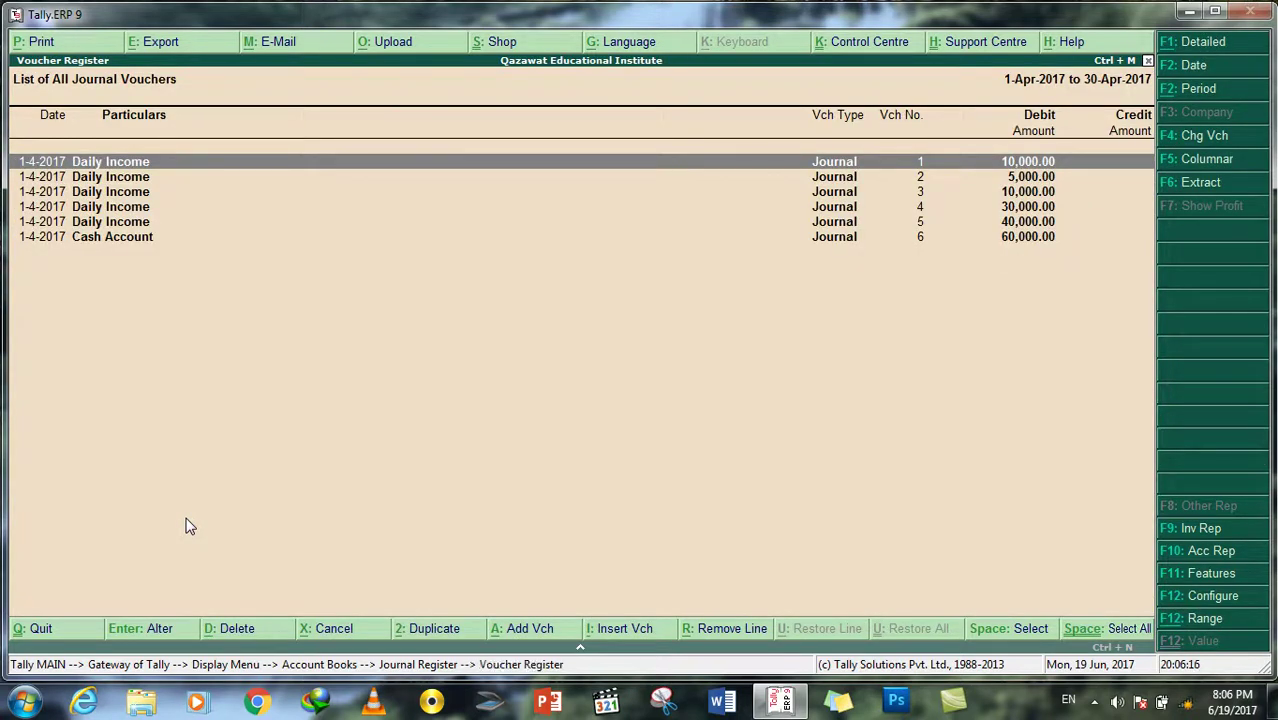
{"action": "key", "text": "Down"}
{"action": "key", "text": "Down"}
{"action": "key", "text": "Down"}
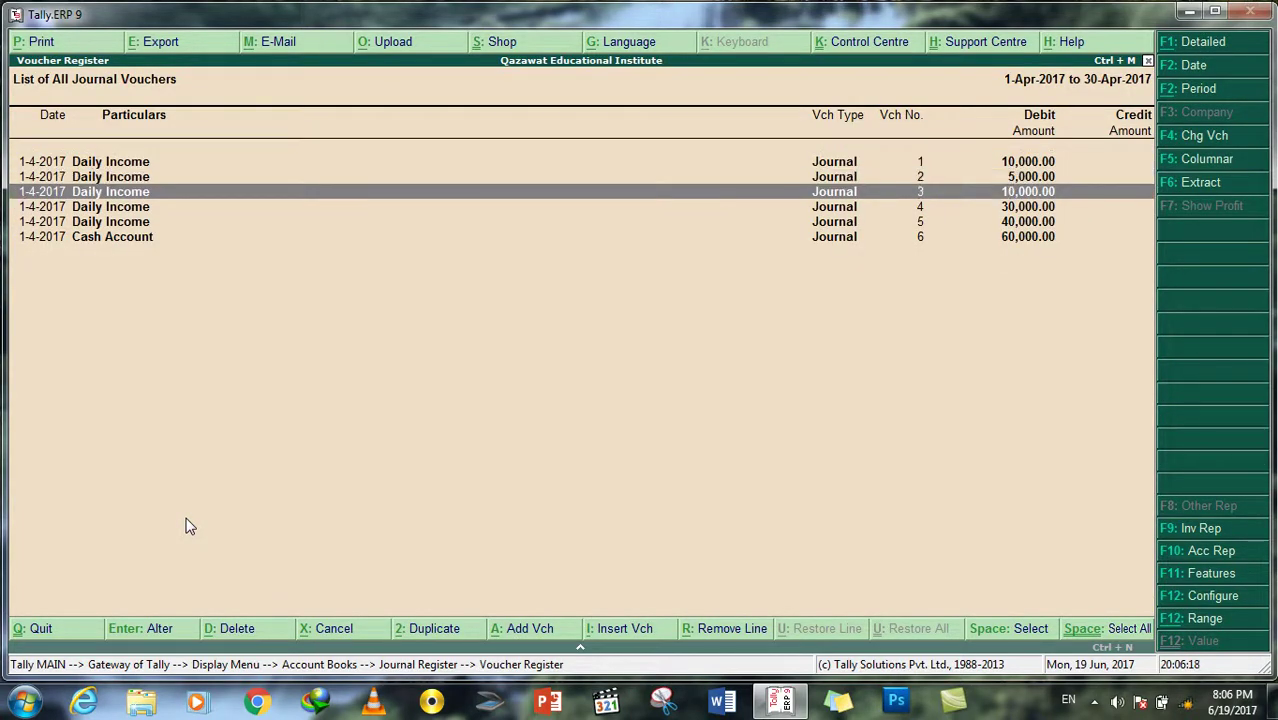
{"action": "key", "text": "Down"}
{"action": "key", "text": "Down"}
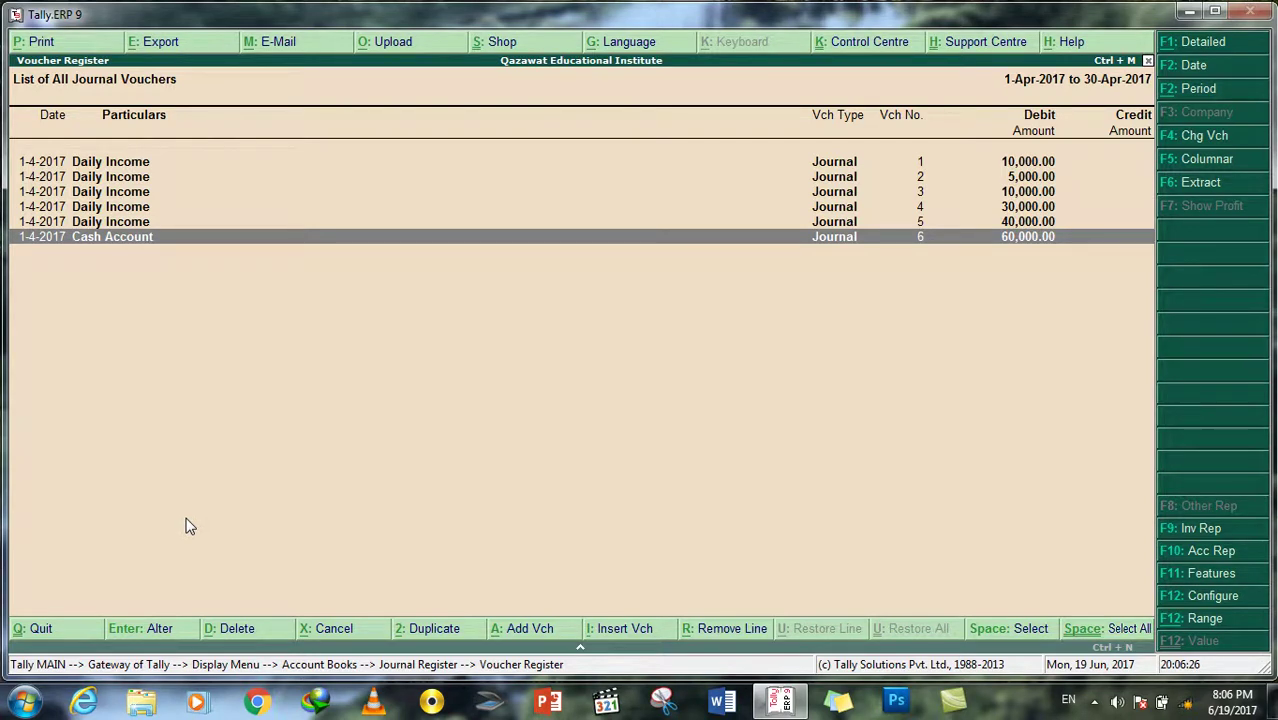
{"action": "key", "text": "Escape"}
{"action": "key", "text": "Escape"}
{"action": "key", "text": "Up"}
{"action": "key", "text": "Return"}
{"action": "key", "text": "Escape"}
{"action": "key", "text": "Up"}
{"action": "key", "text": "Return"}
{"action": "key", "text": "Escape"}
{"action": "key", "text": "Up"}
{"action": "key", "text": "Up"}
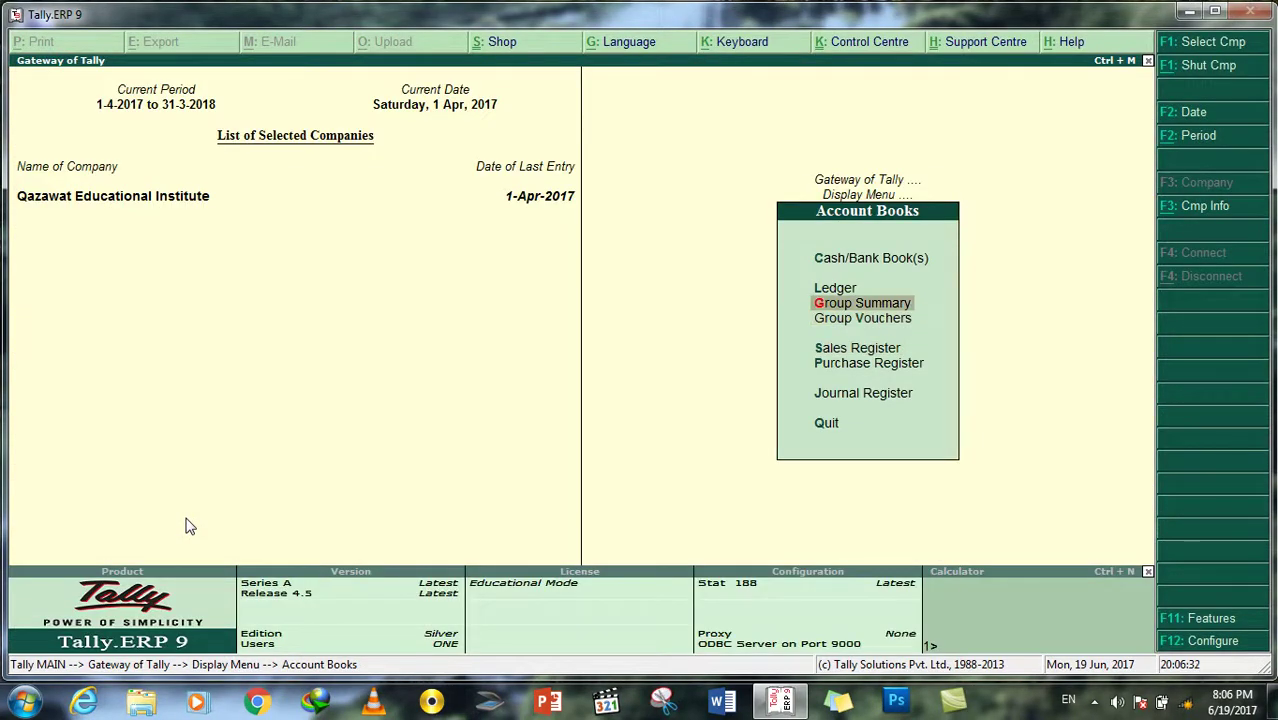
Step: Cancel out of the Group Summary group selection
{"action": "key", "text": "Return"}
{"action": "key", "text": "Down"}
{"action": "key", "text": "Down"}
{"action": "key", "text": "Down"}
{"action": "key", "text": "Escape"}
{"action": "key", "text": "Escape"}
Step: Drill through Cash/Bank Book(s) and Bank Accounts to Azizi Bank (1,00,000.00 Dr), then exit
{"action": "key", "text": "Up"}
{"action": "key", "text": "Up"}
{"action": "key", "text": "Return"}
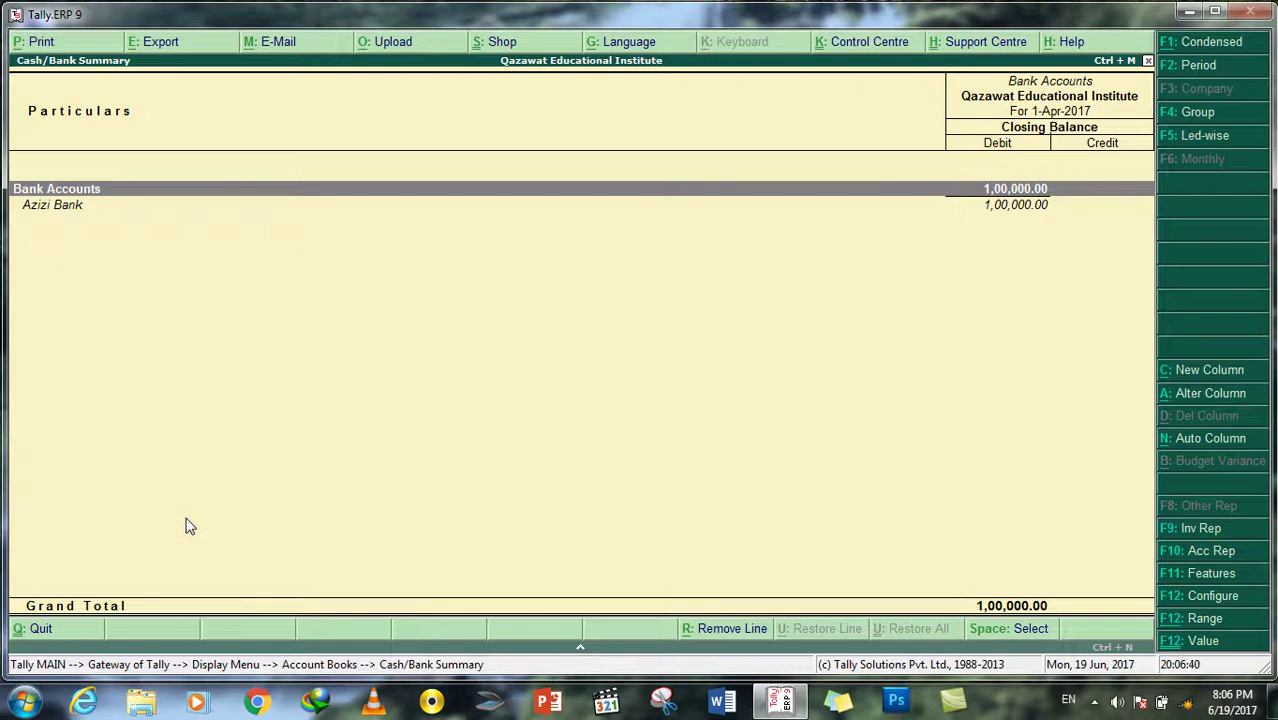
{"action": "key", "text": "Down"}
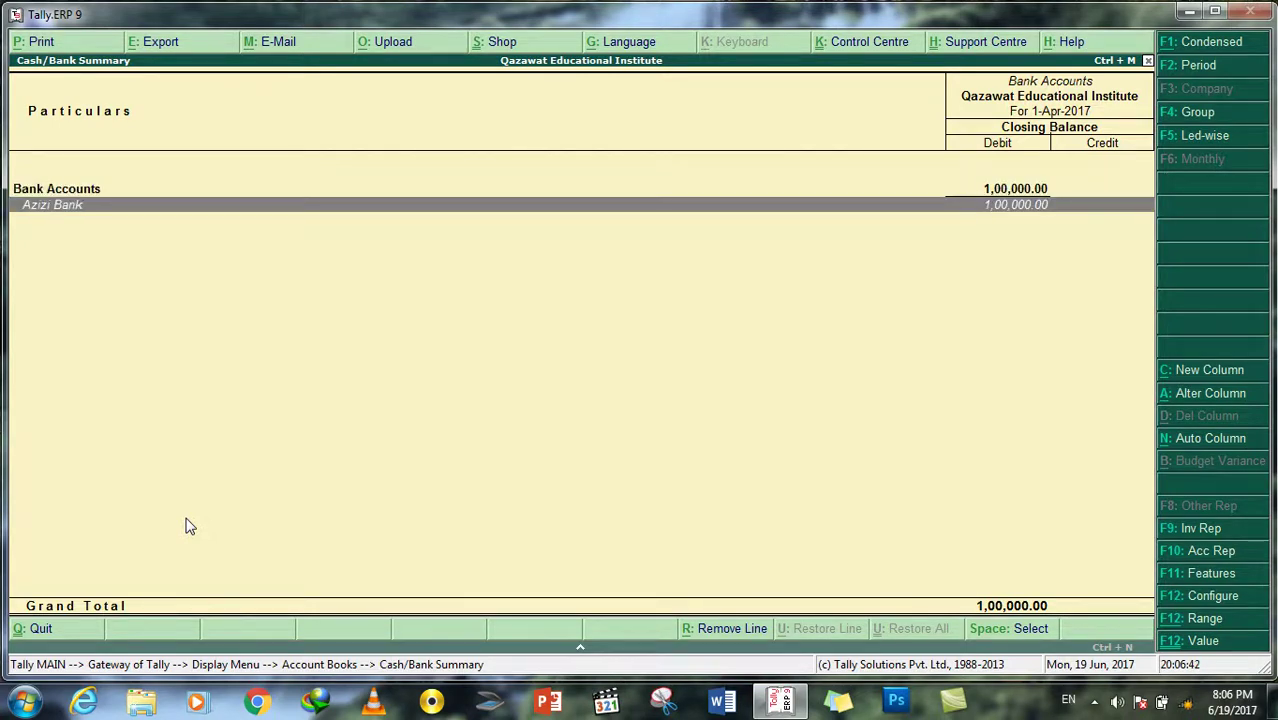
{"action": "key", "text": "Up"}
{"action": "key", "text": "Return"}
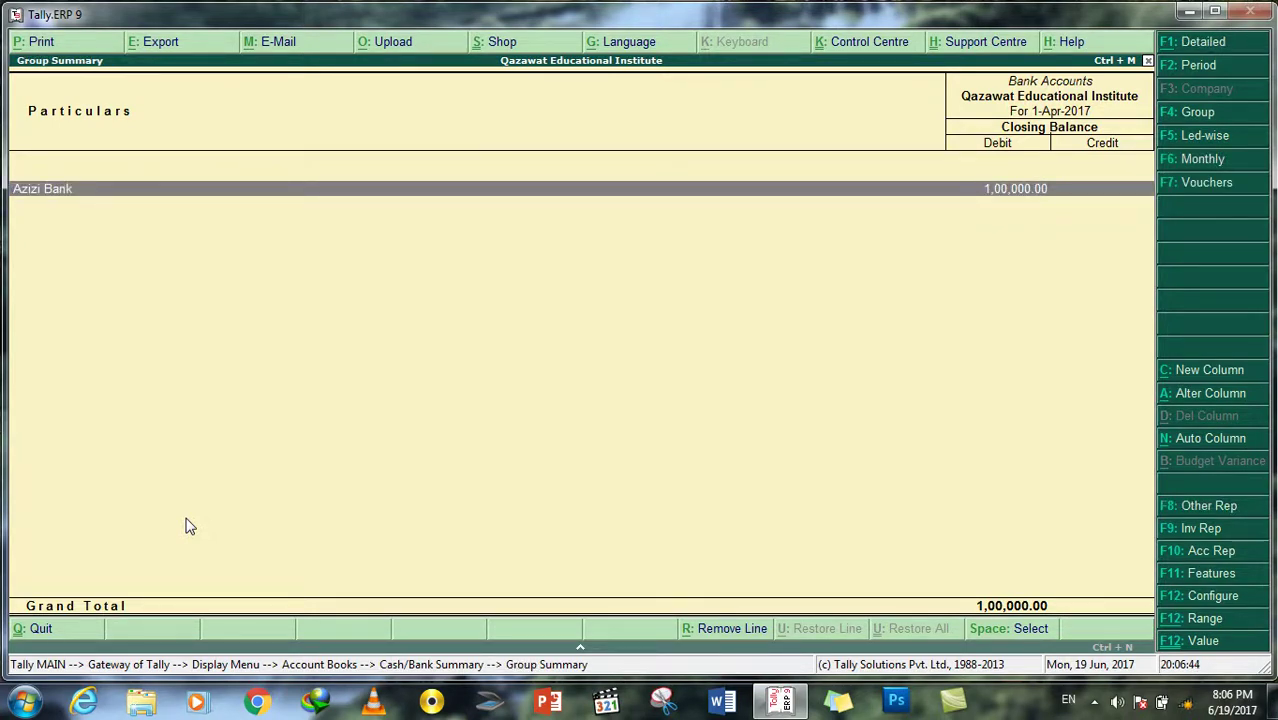
{"action": "key", "text": "Return"}
{"action": "key", "text": "Escape"}
{"action": "key", "text": "Escape"}
{"action": "key", "text": "Escape"}
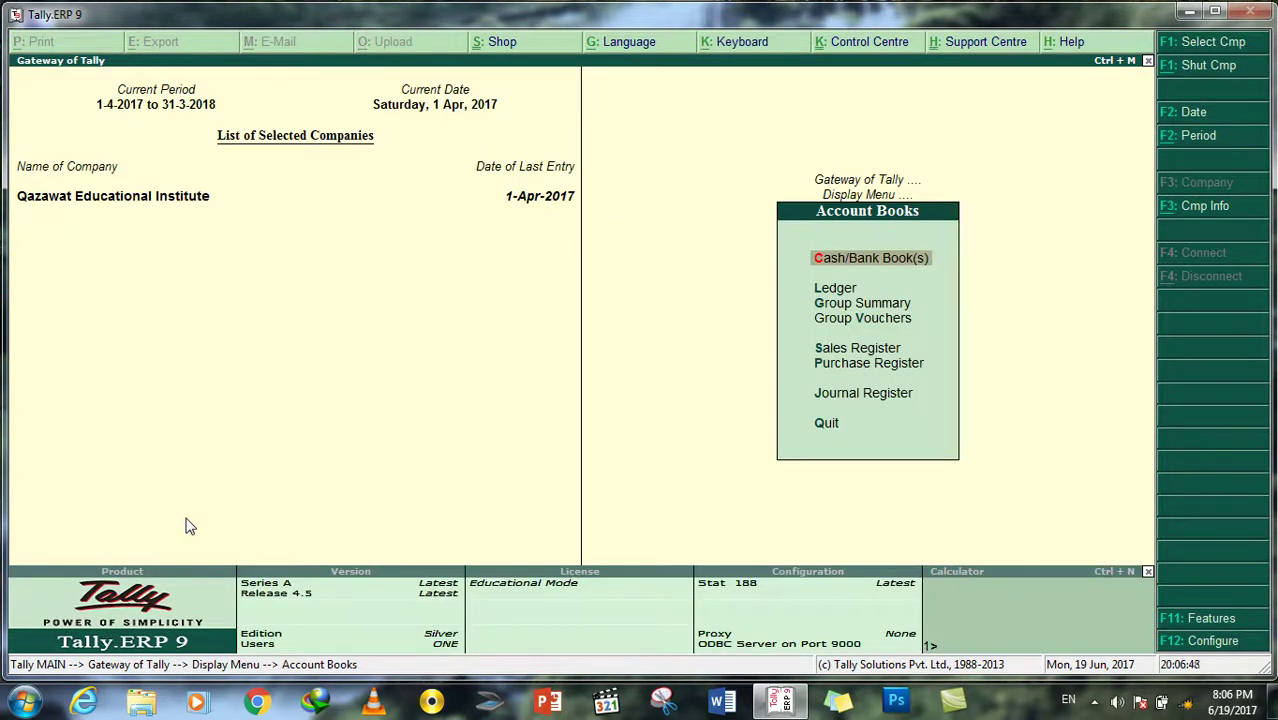
{"action": "key", "text": "Escape"}
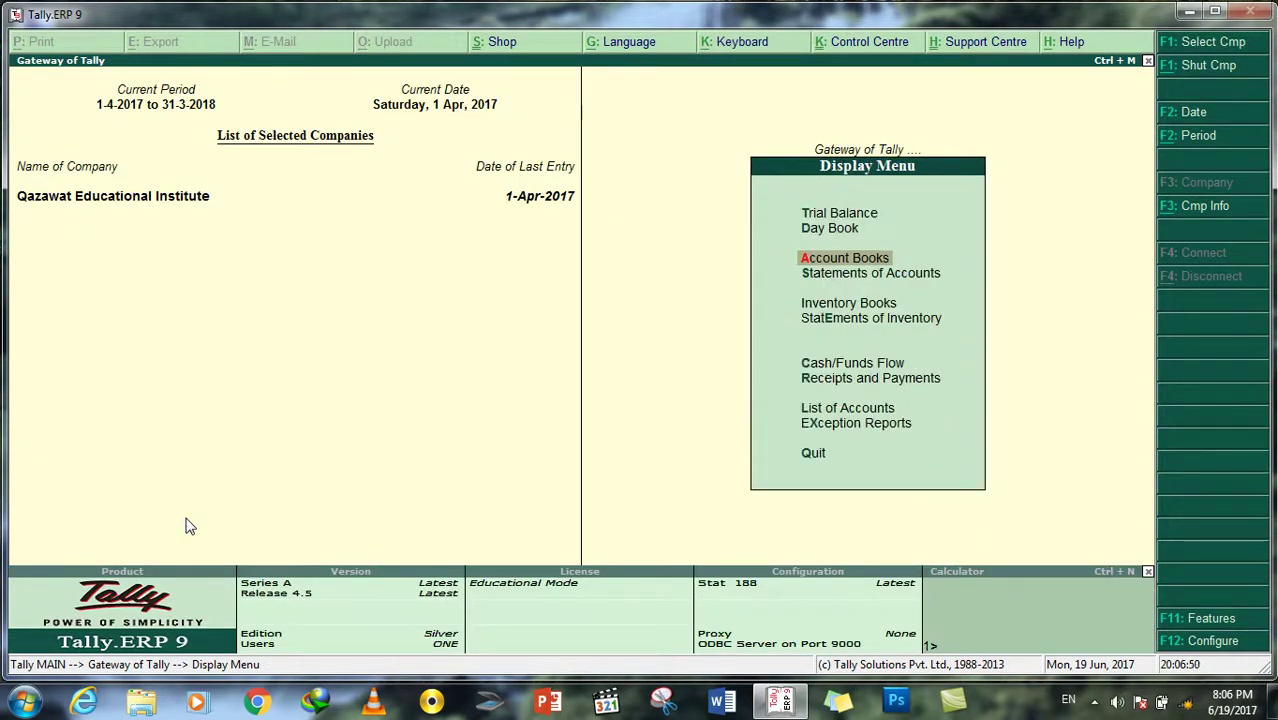
{"action": "key", "text": "Escape"}
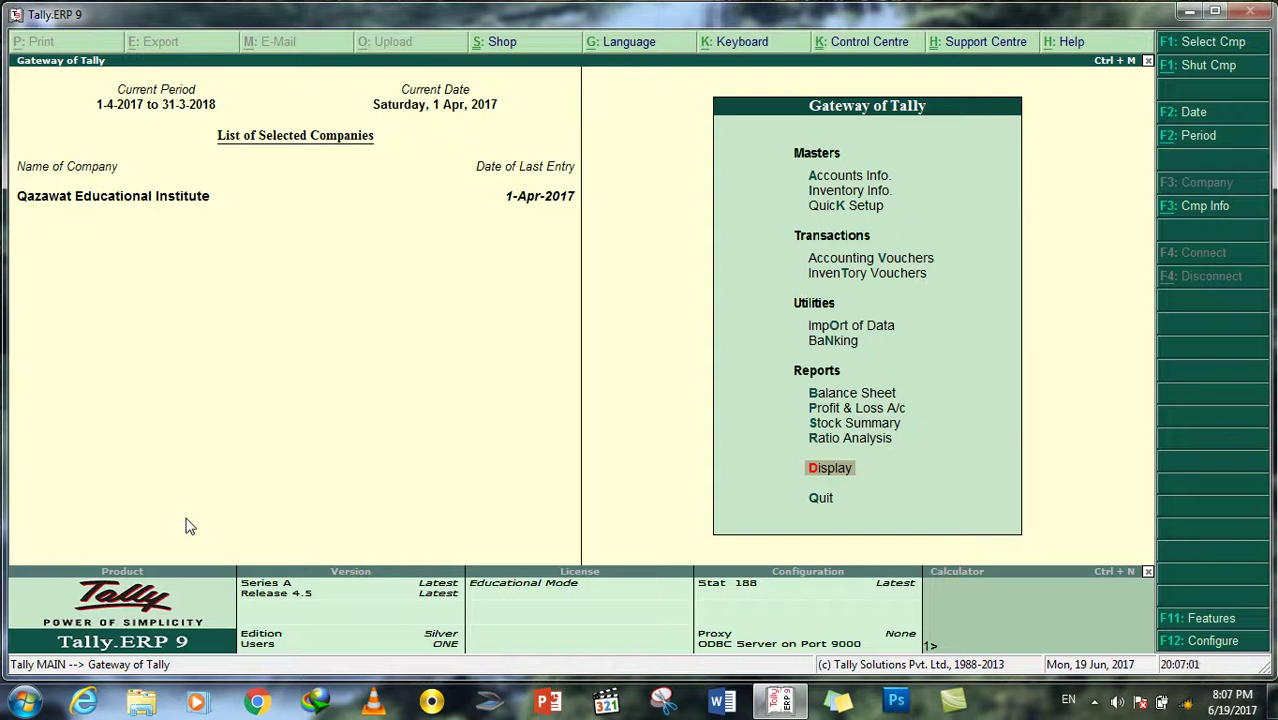
{"action": "key", "text": "Up"}
{"action": "key", "text": "Up"}
{"action": "key", "text": "Up"}
{"action": "key", "text": "Up"}
{"action": "key", "text": "Up"}
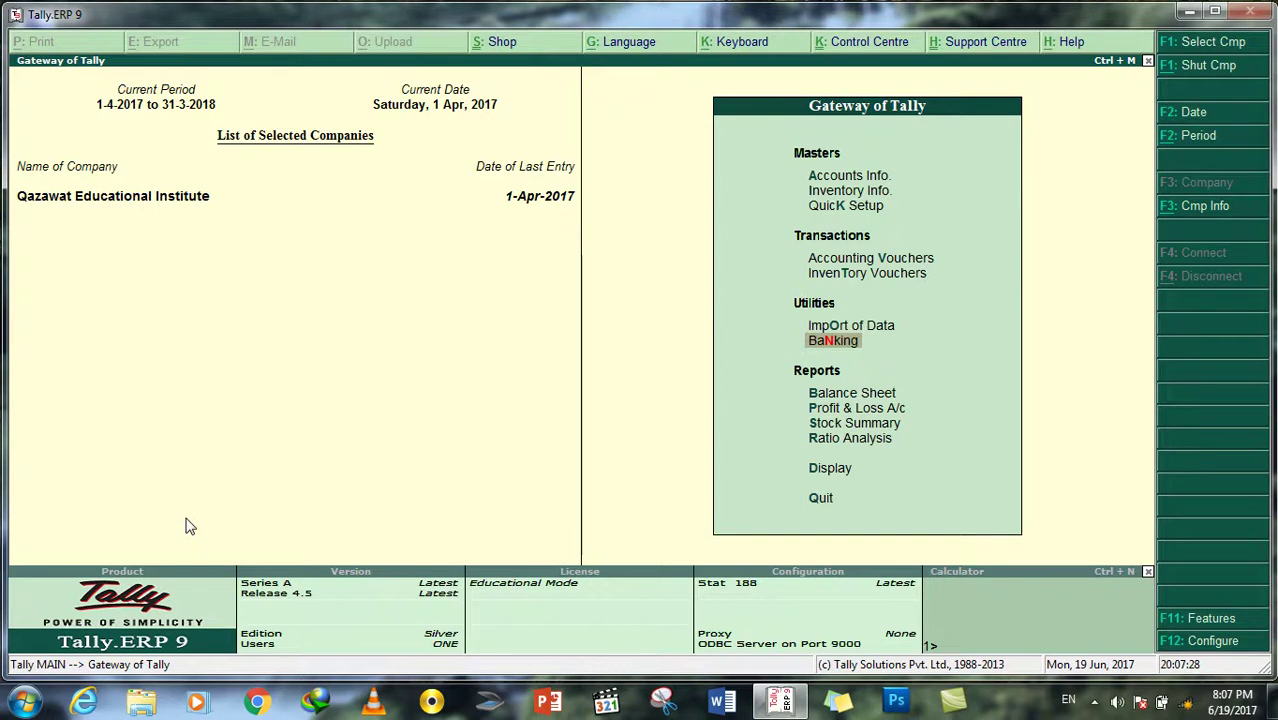
Step: Shut Qazawat Educational Institute and log into Saifzada Cement Factory with the user name and password
{"action": "left_click", "coordinate": [1208, 66]}
{"action": "key", "text": "Return"}
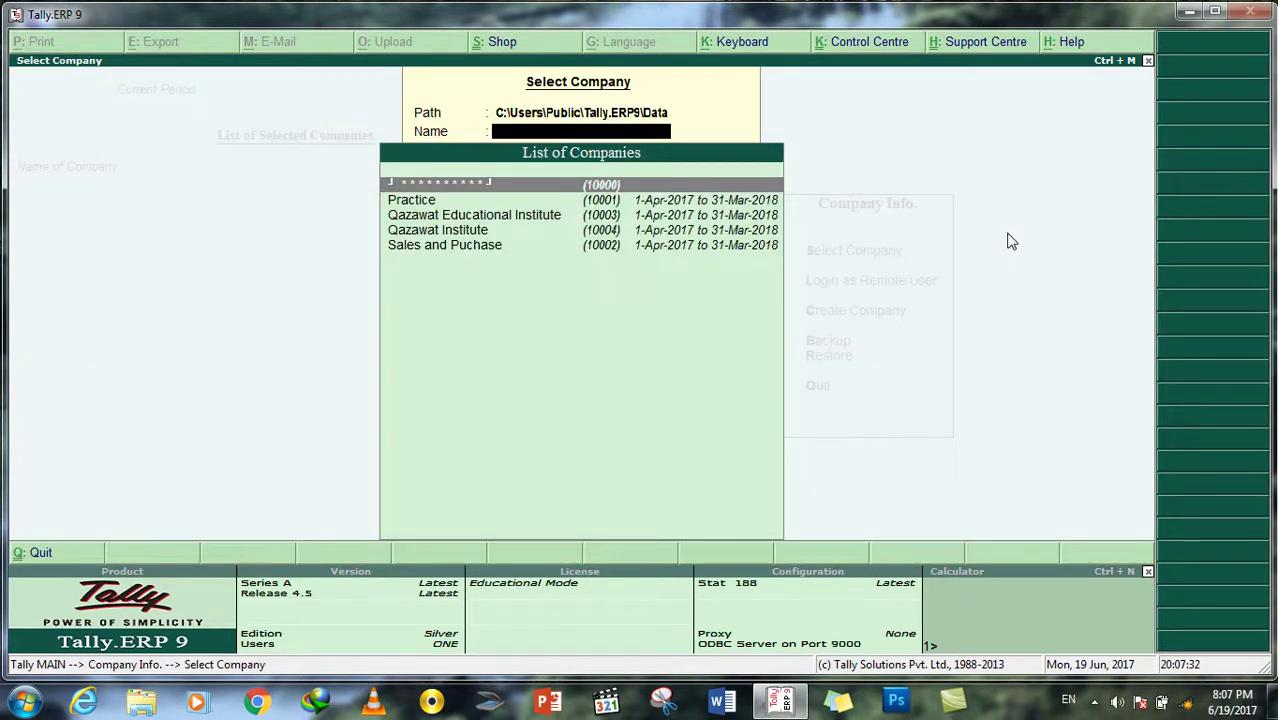
{"action": "key", "text": "Return"}
{"action": "key", "text": "Return"}
{"action": "type", "text": "Saifzada"}
{"action": "key", "text": "Return"}
{"action": "type", "text": "123"}
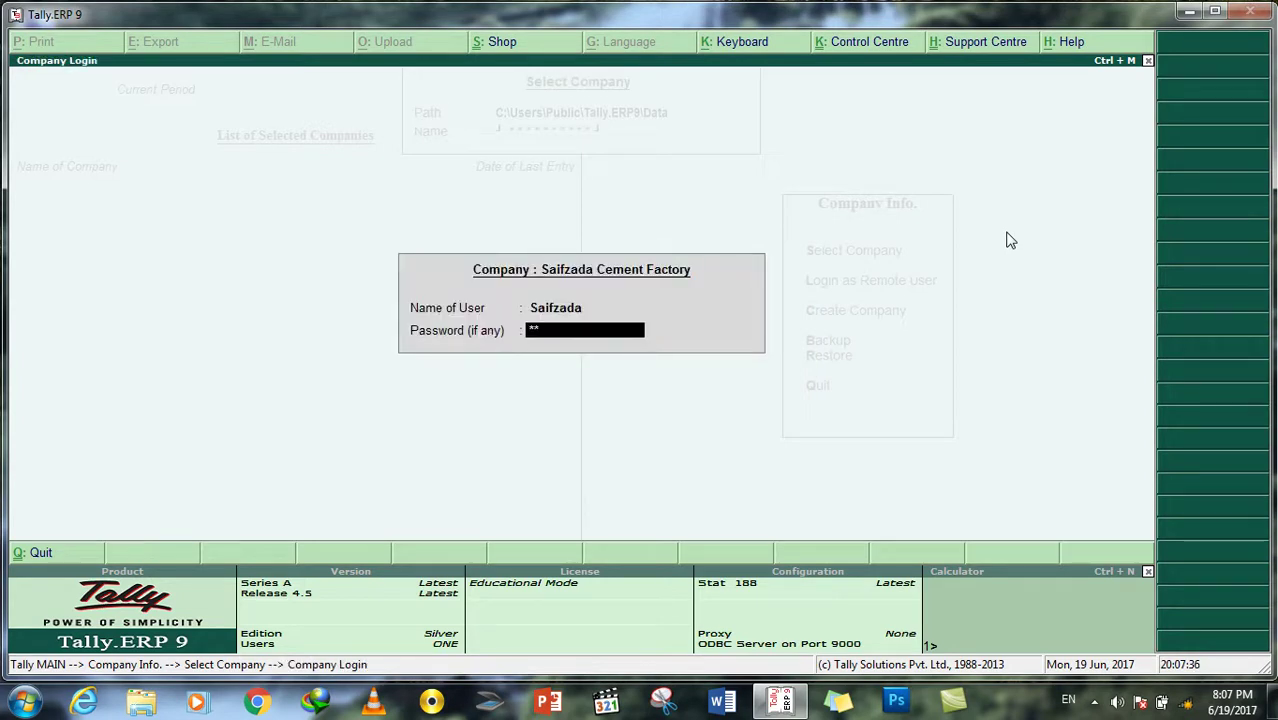
{"action": "key", "text": "Return"}
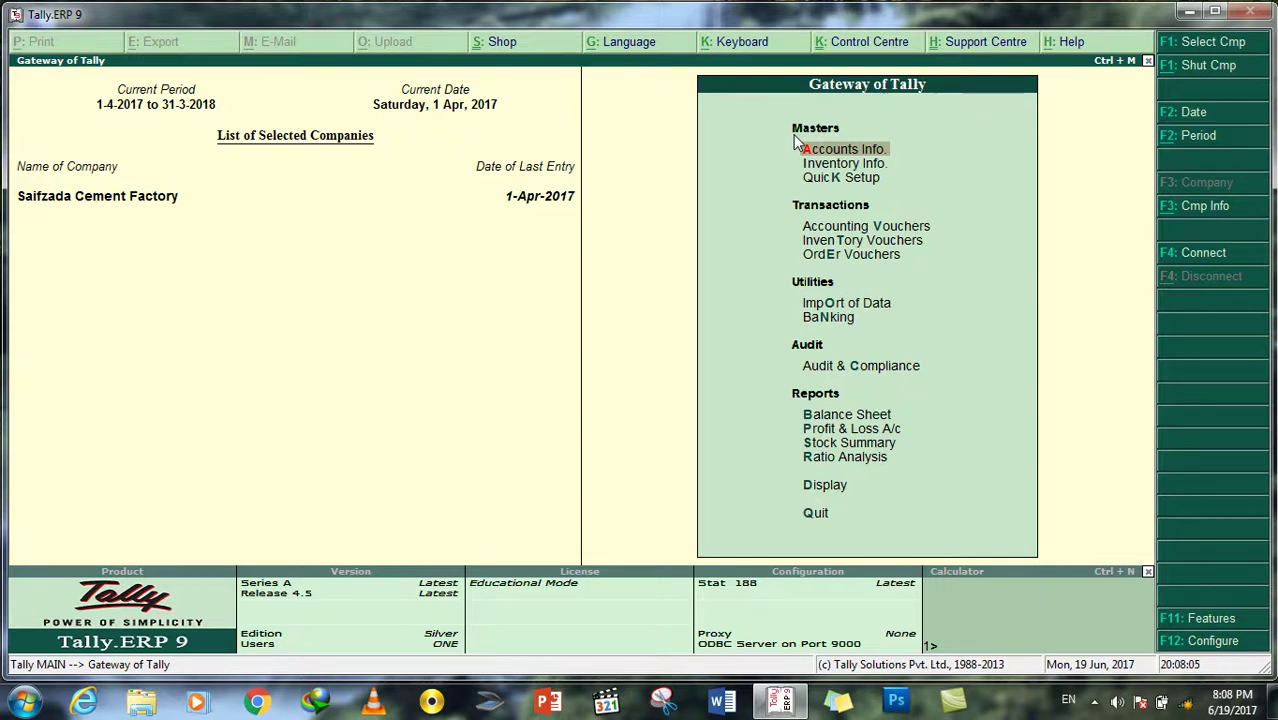
Step: Set Maintain Payroll to Yes under F11 Accounting Features and save the company features
{"action": "key", "text": "F11"}
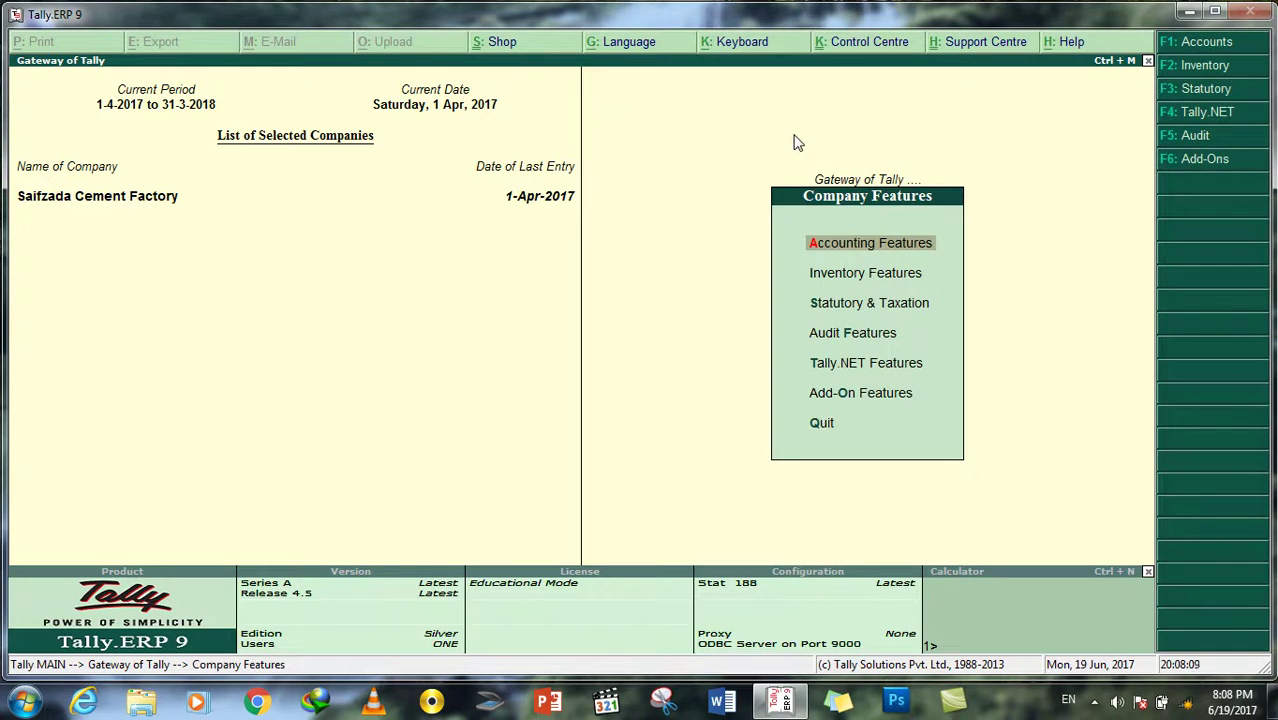
{"action": "key", "text": "Down"}
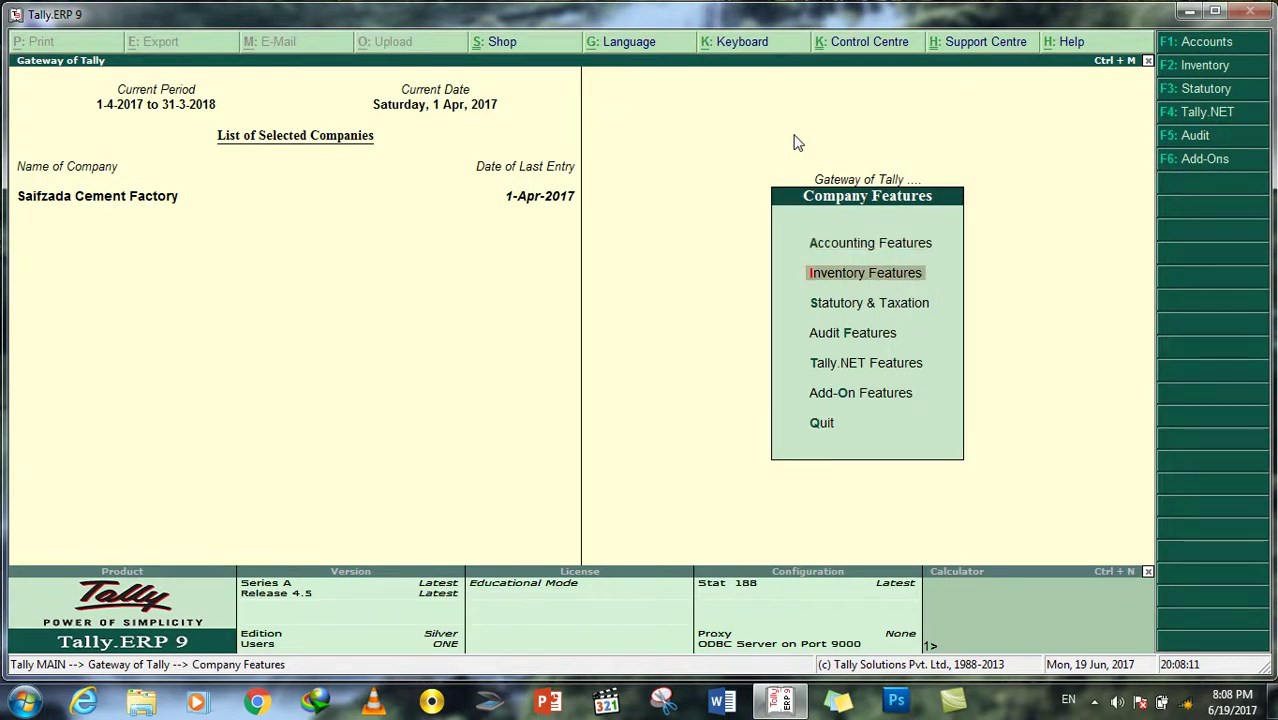
{"action": "key", "text": "Down"}
{"action": "key", "text": "Down"}
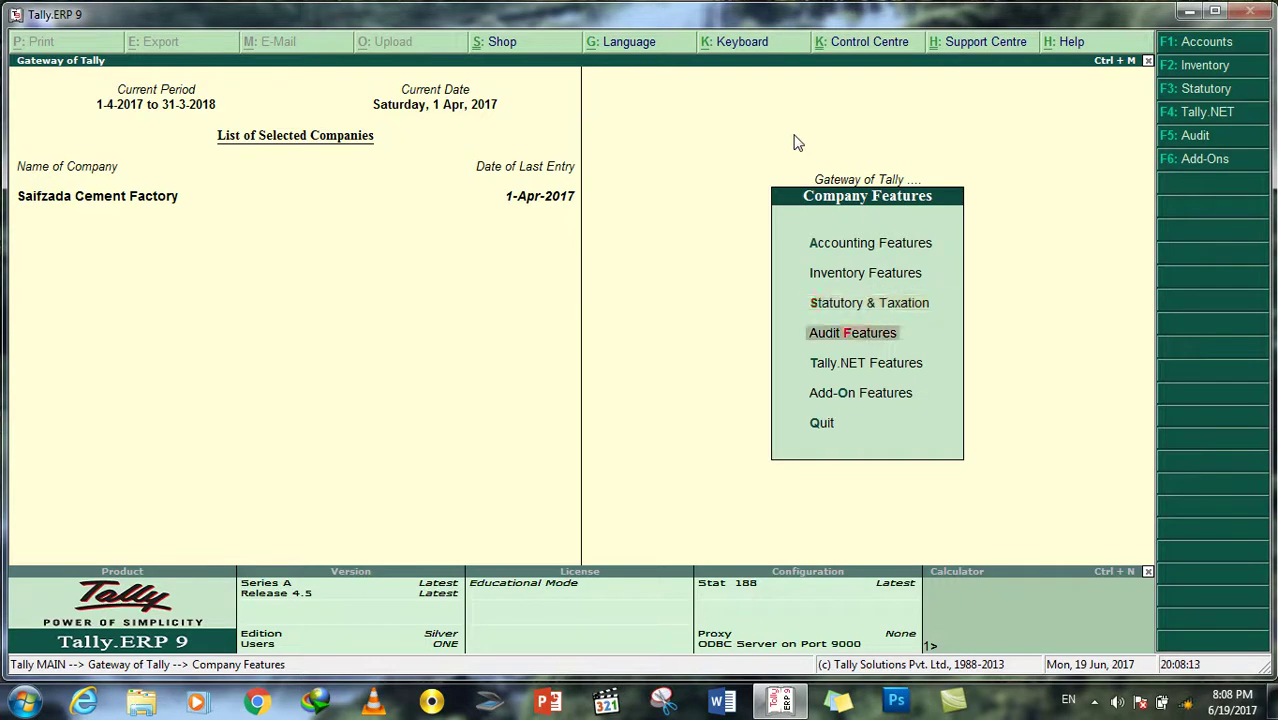
{"action": "key", "text": "Up"}
{"action": "key", "text": "Up"}
{"action": "key", "text": "Up"}
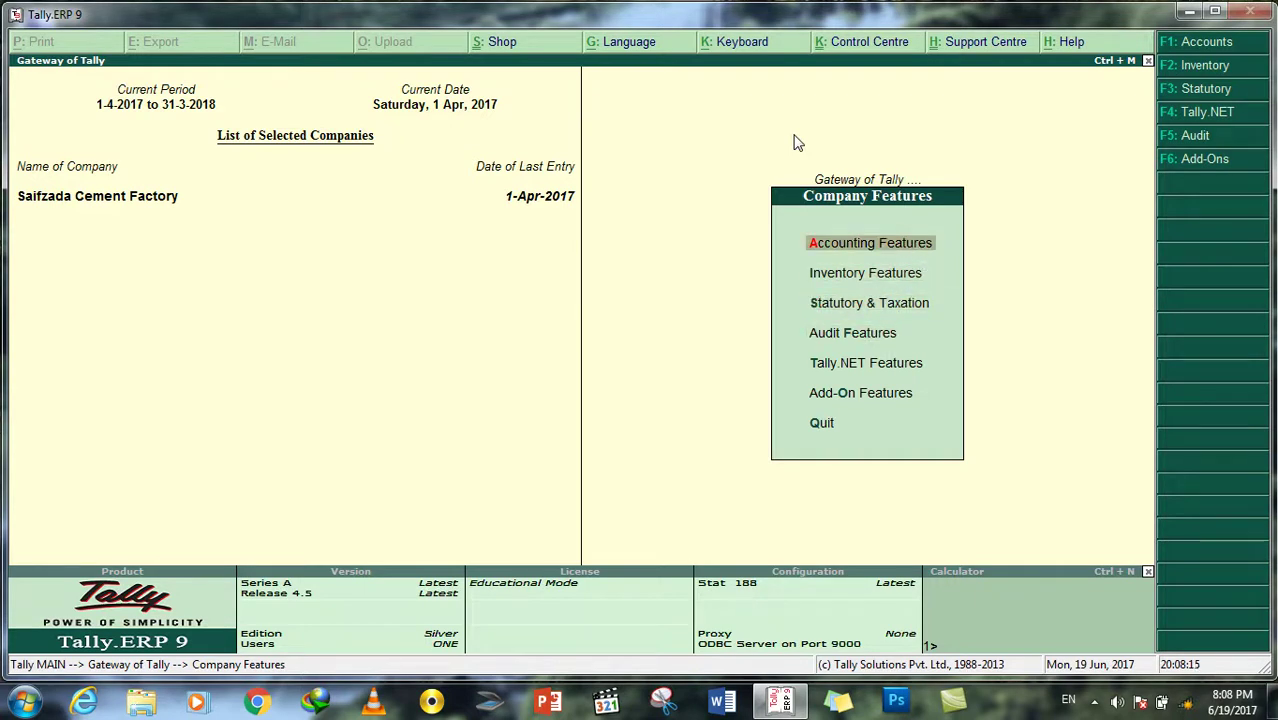
{"action": "key", "text": "Return"}
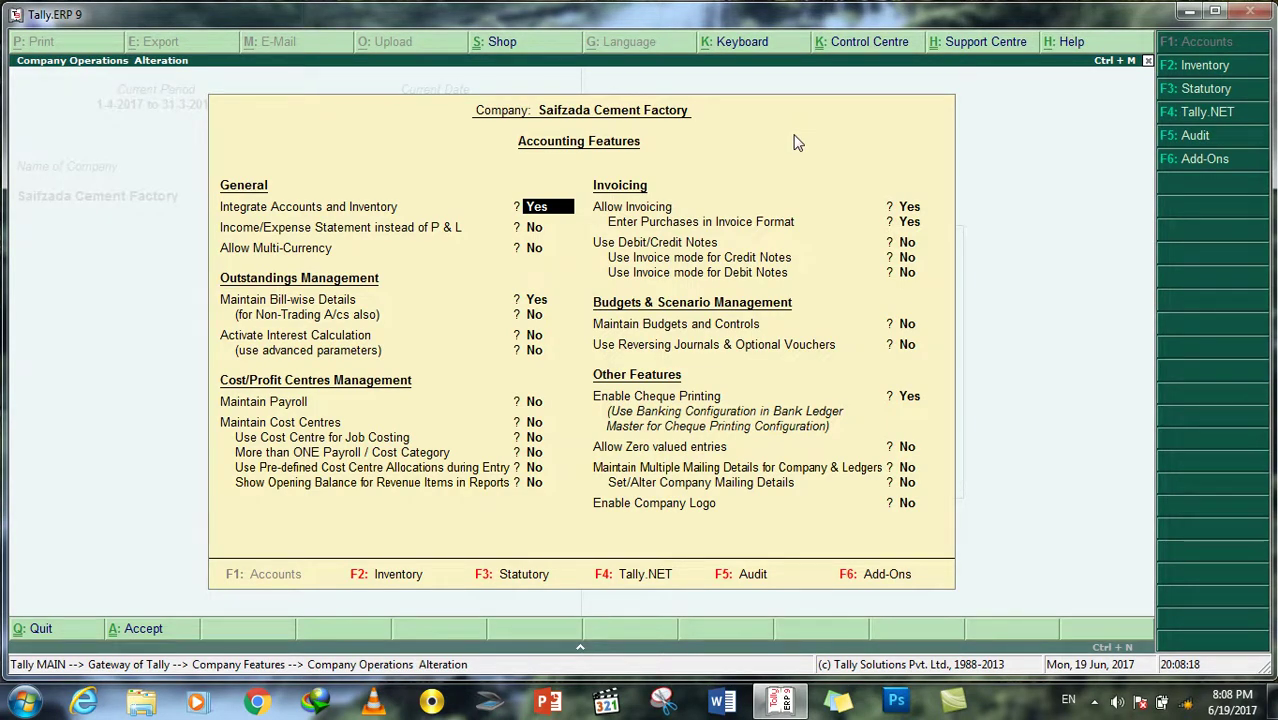
{"action": "key", "text": "Return"}
{"action": "key", "text": "Return"}
{"action": "key", "text": "Return"}
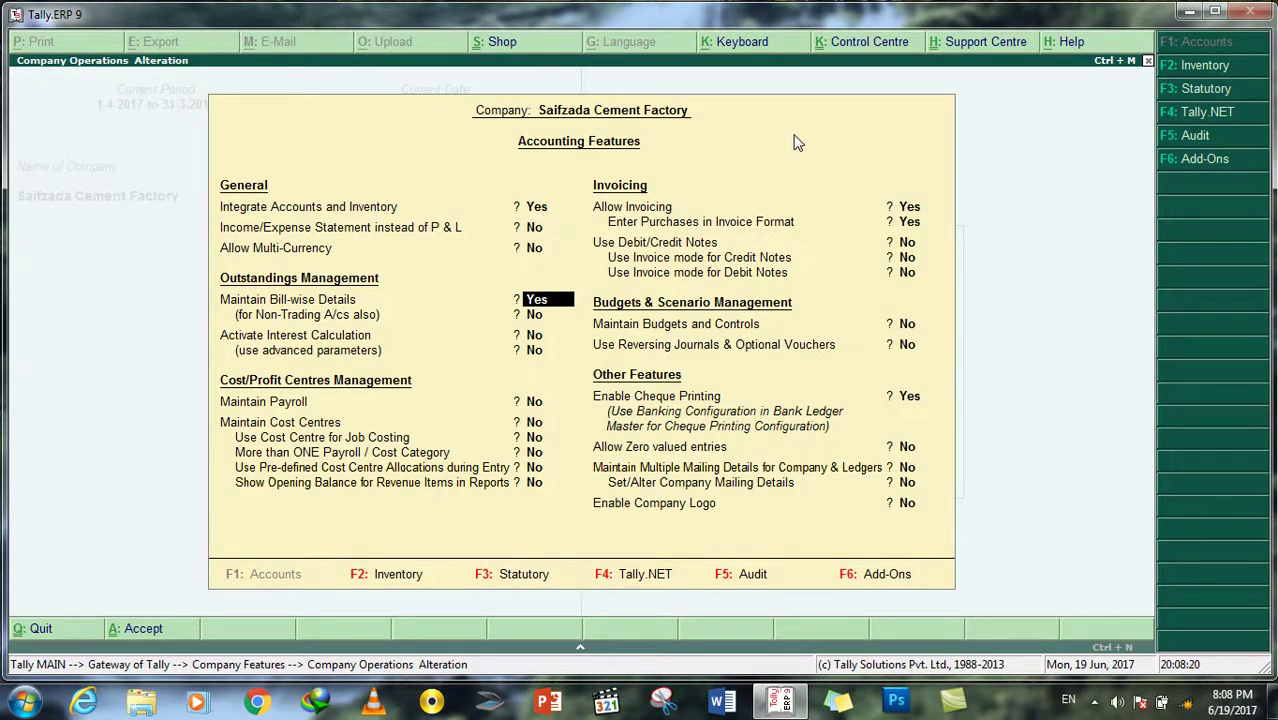
{"action": "key", "text": "Return"}
{"action": "key", "text": "Return"}
{"action": "key", "text": "Return"}
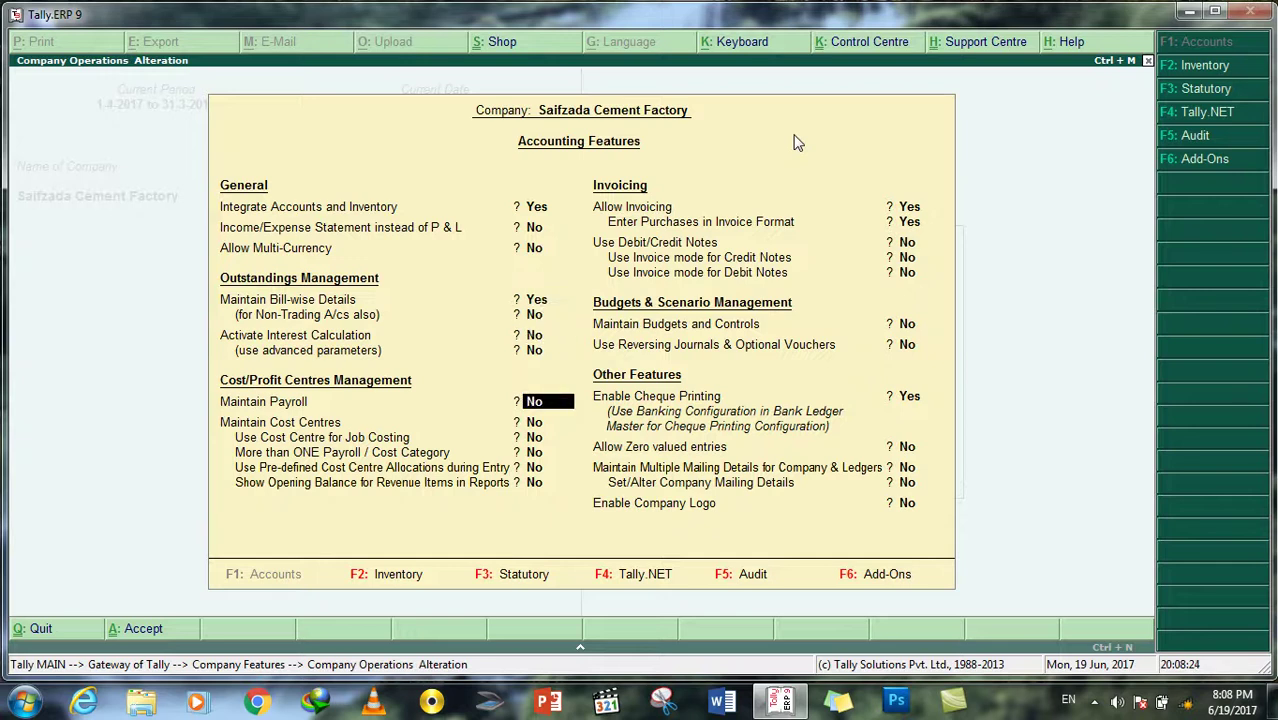
{"action": "type", "text": "y"}
{"action": "key", "text": "Return"}
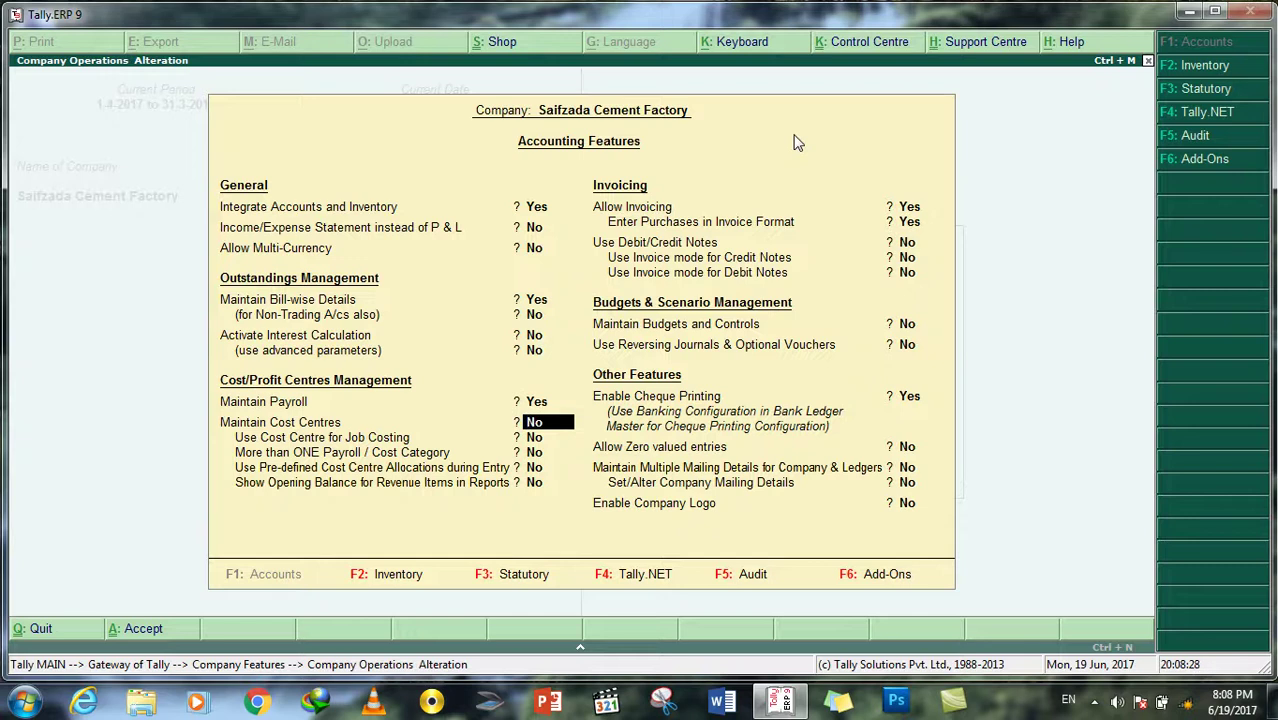
{"action": "key", "text": "Return"}
{"action": "key", "text": "Return"}
{"action": "key", "text": "Return"}
{"action": "key", "text": "Return"}
{"action": "key", "text": "Return"}
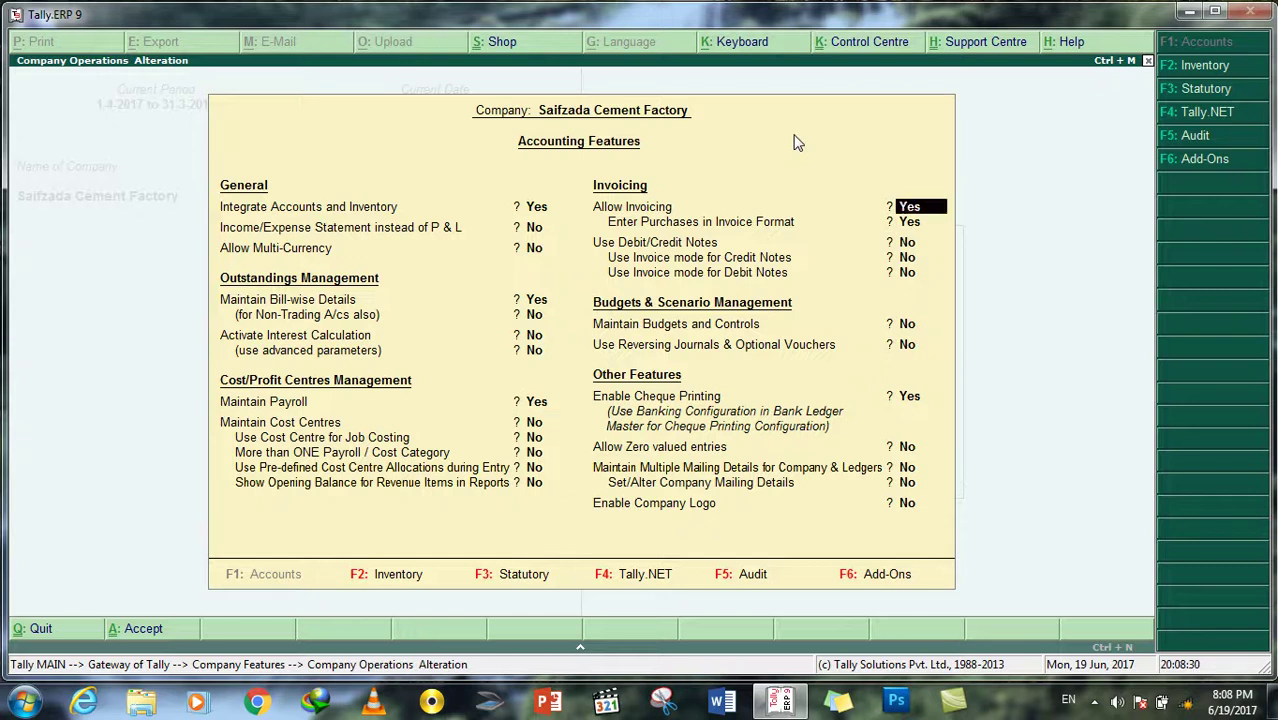
{"action": "key", "text": "Return"}
{"action": "key", "text": "Return"}
{"action": "key", "text": "Return"}
{"action": "key", "text": "Return"}
{"action": "key", "text": "Return"}
{"action": "key", "text": "Return"}
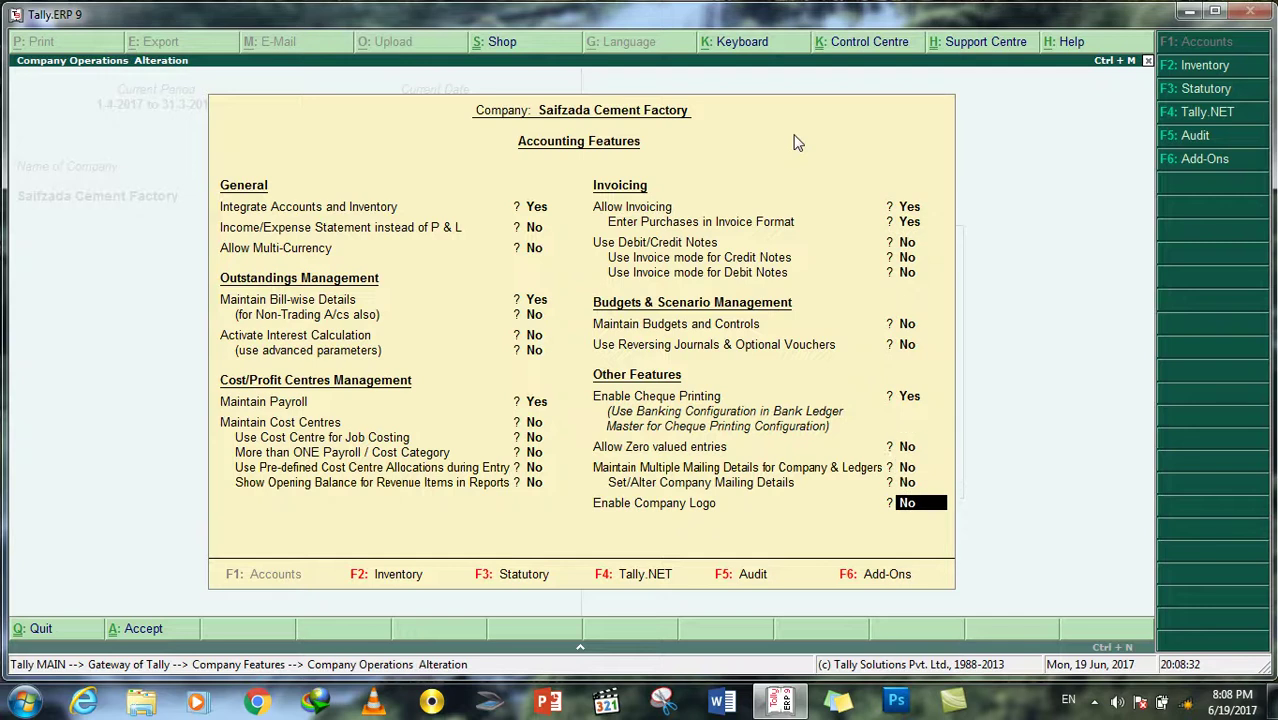
{"action": "key", "text": "Return"}
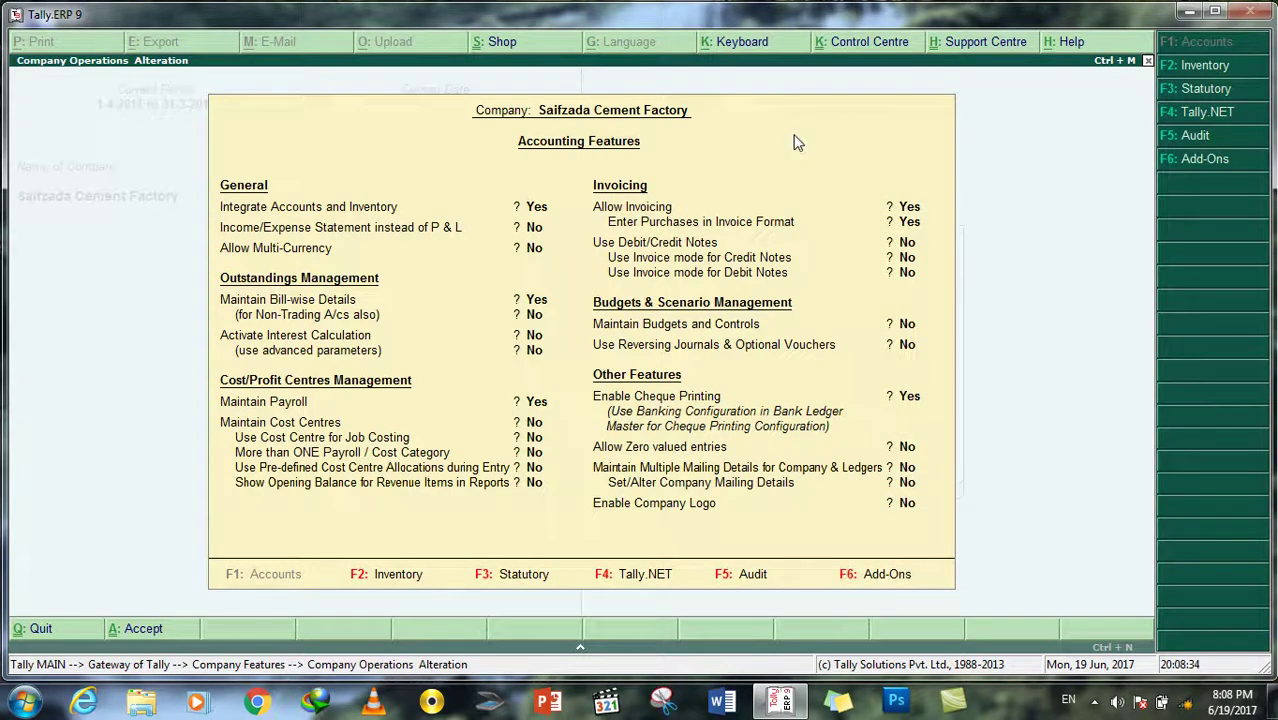
{"action": "key", "text": "Escape"}
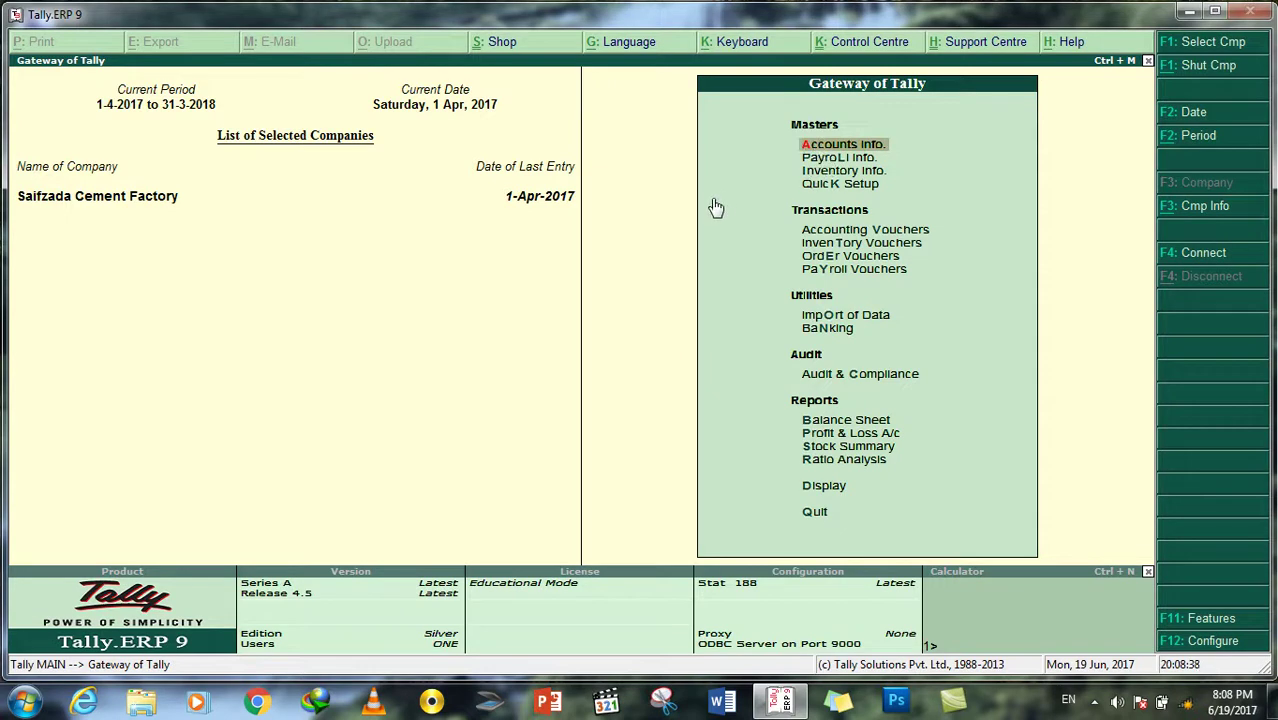
Step: From the Gateway of Tally, open Payroll Info. for Saifzada Cement Factory
{"action": "key", "text": "Down"}
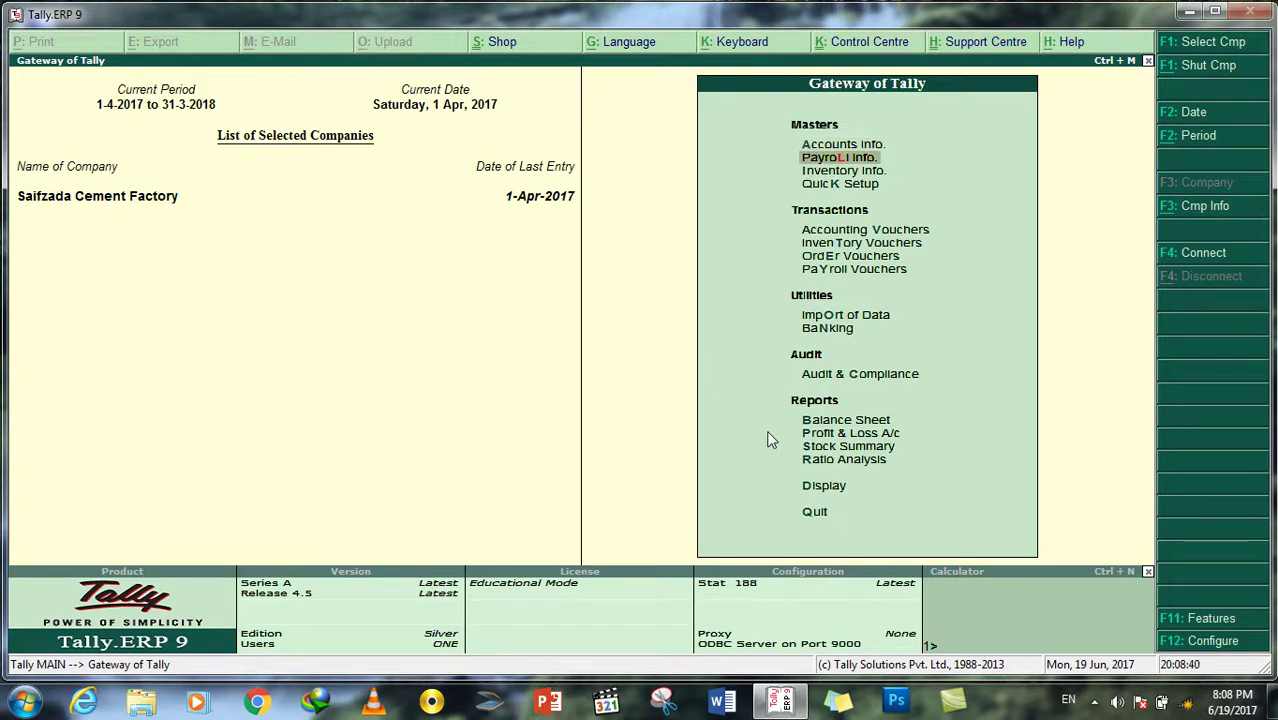
{"action": "key", "text": "Down"}
{"action": "key", "text": "Down"}
{"action": "key", "text": "Down"}
{"action": "key", "text": "Down"}
{"action": "key", "text": "Down"}
{"action": "key", "text": "Down"}
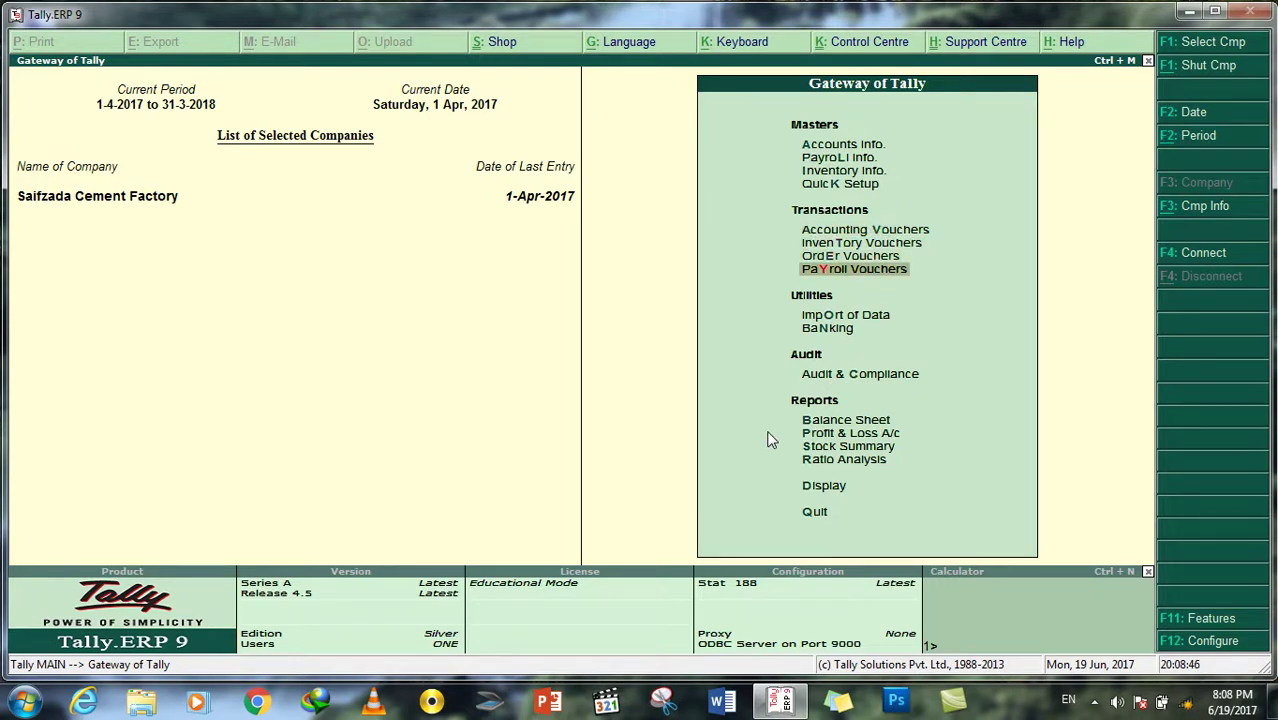
{"action": "key", "text": "Up"}
{"action": "key", "text": "Up"}
{"action": "key", "text": "Up"}
{"action": "key", "text": "Up"}
{"action": "key", "text": "Up"}
{"action": "key", "text": "Up"}
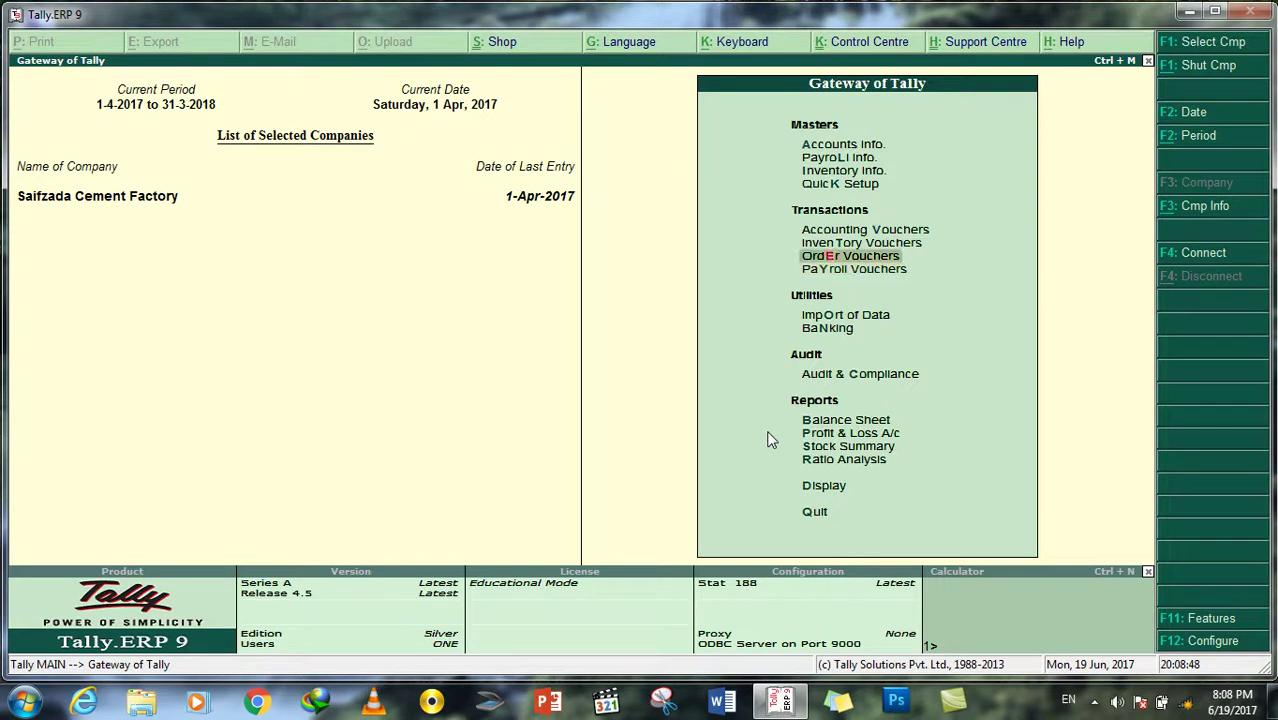
{"action": "key", "text": "Return"}
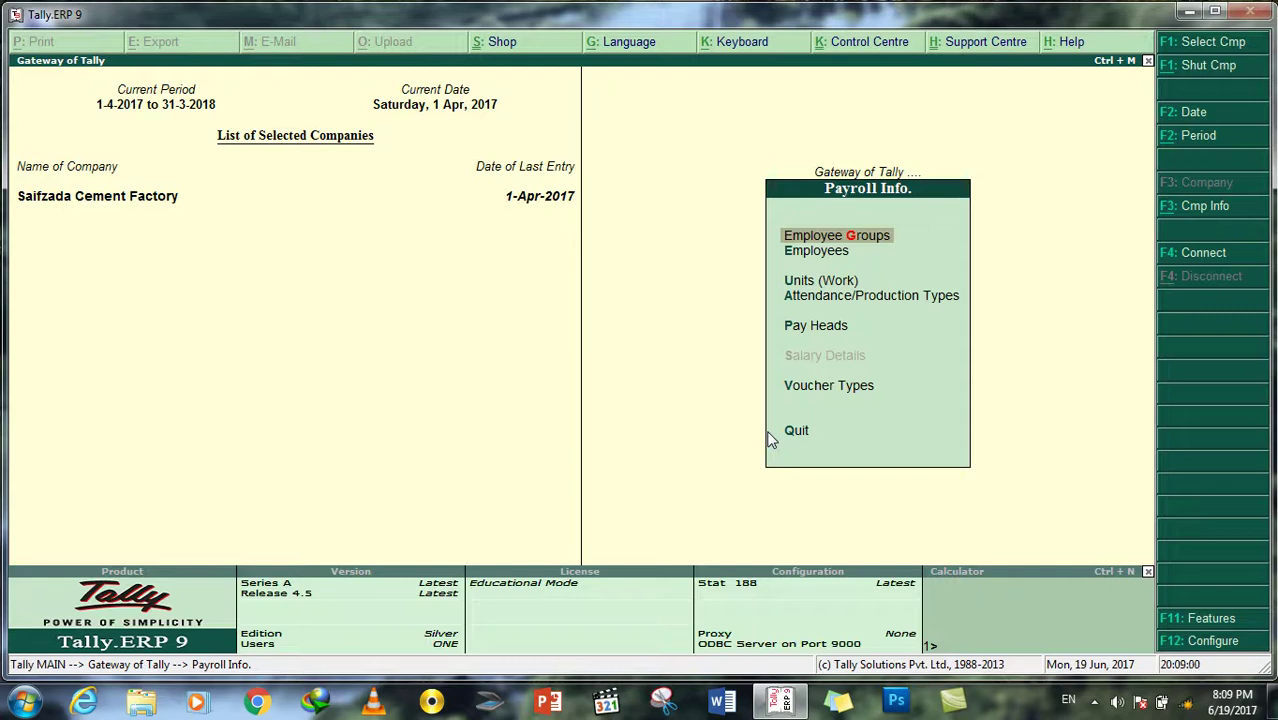
Step: Choose Employee Groups in the Payroll Info. menu
{"action": "key", "text": "Down"}
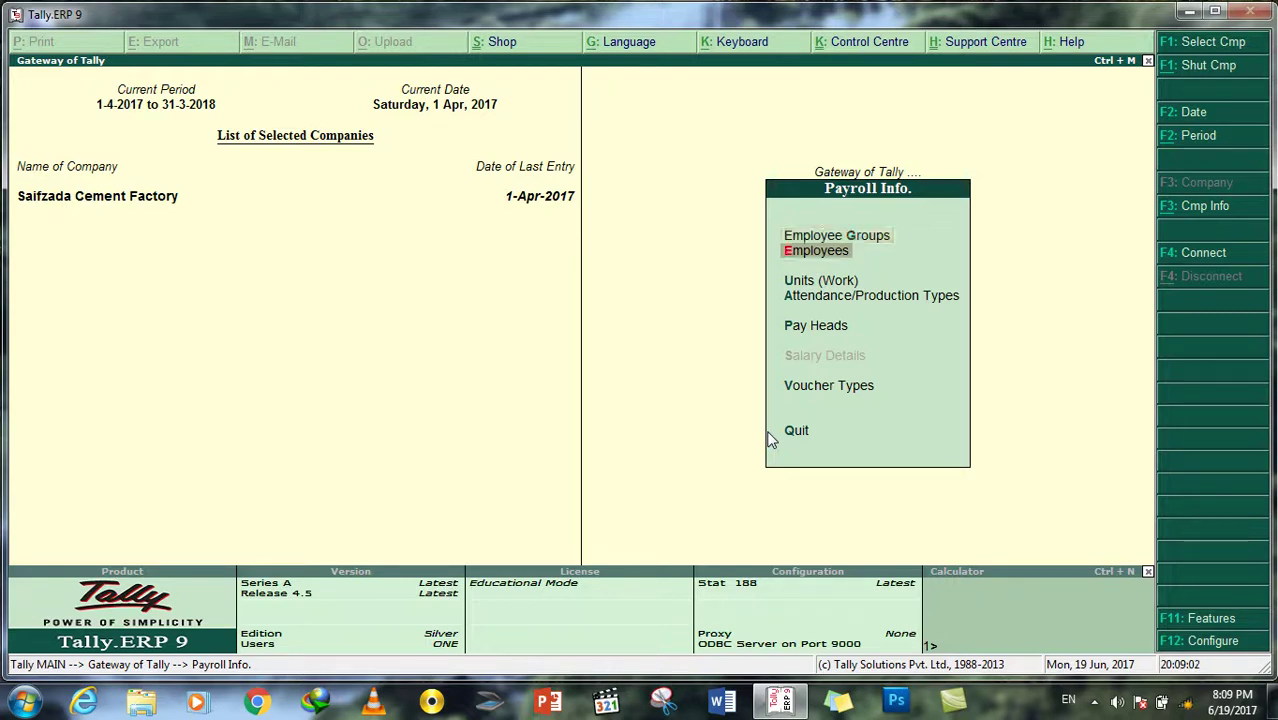
{"action": "key", "text": "Up"}
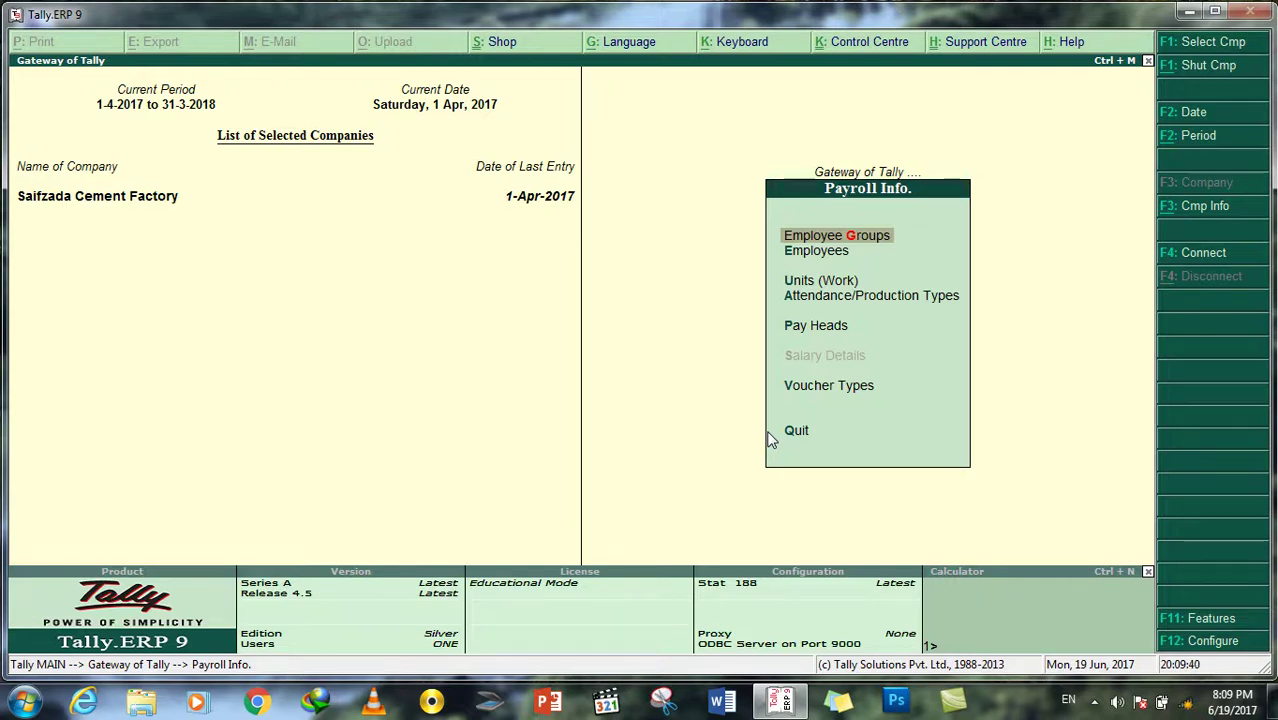
{"action": "key", "text": "Return"}
Step: Open Multiple Groups creation, then back out to the Employee Groups menu
{"action": "key", "text": "Down"}
{"action": "key", "text": "Down"}
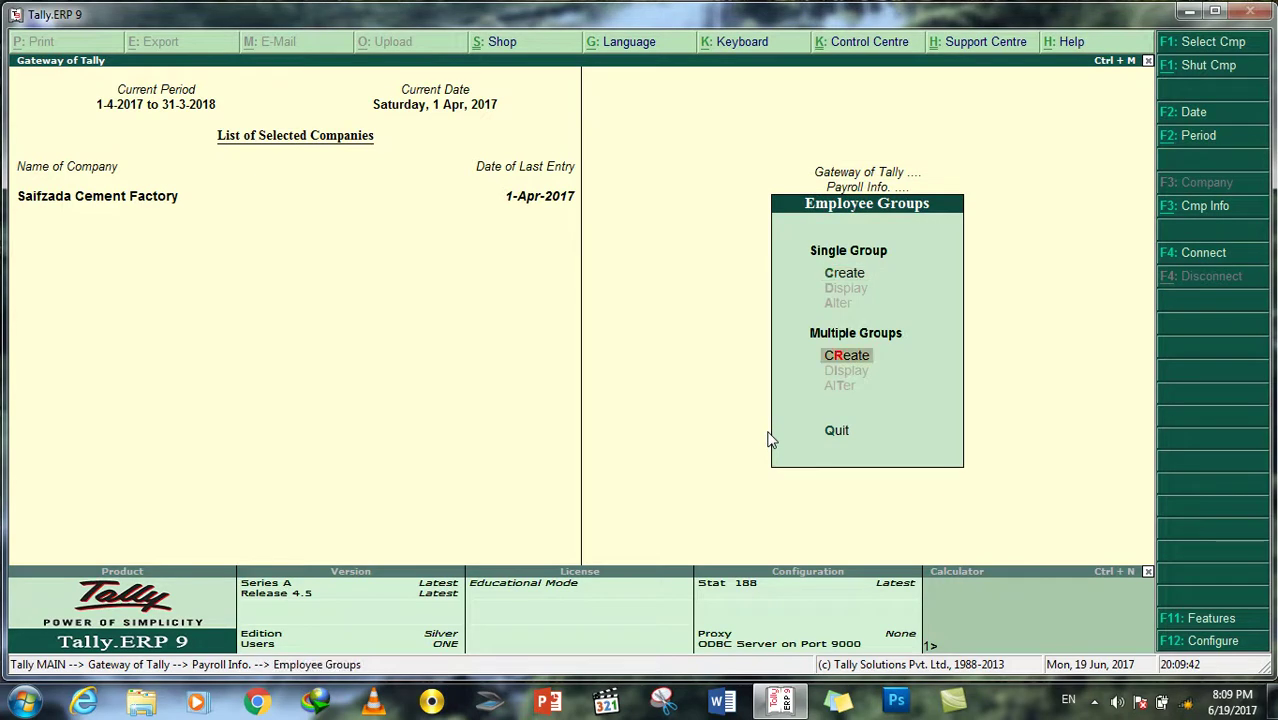
{"action": "key", "text": "Up"}
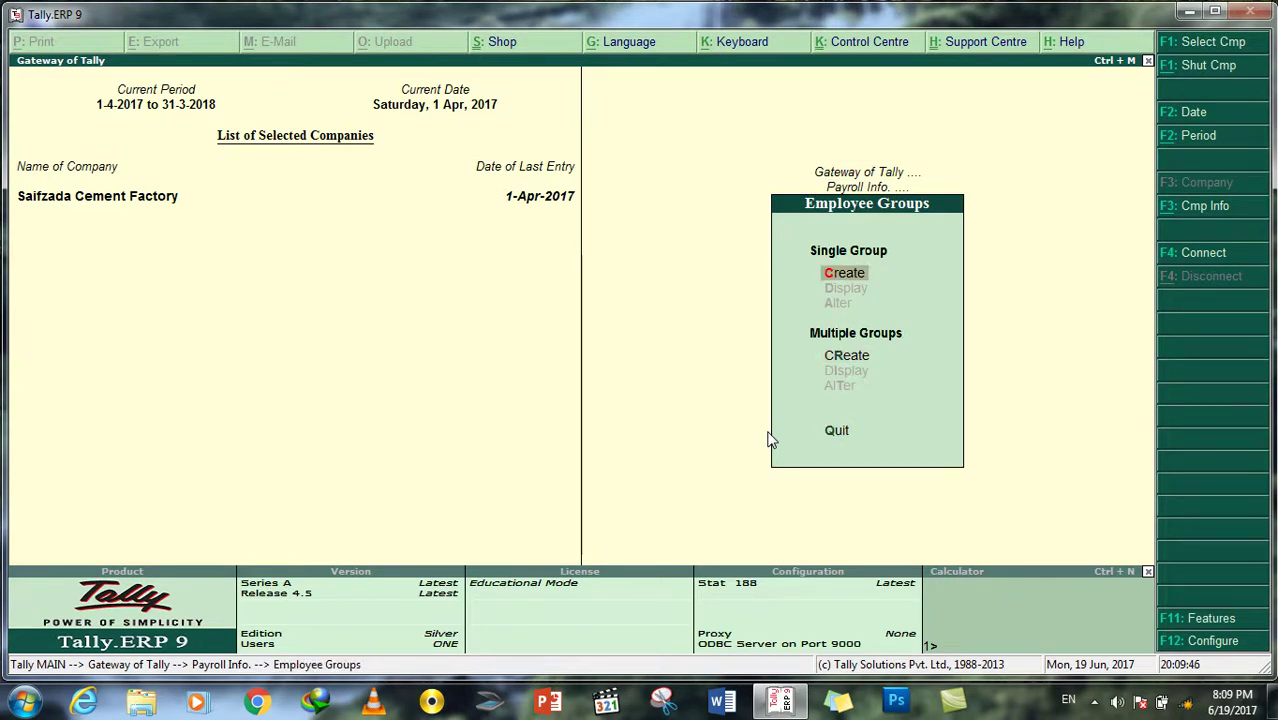
{"action": "key", "text": "Down"}
{"action": "key", "text": "Up"}
{"action": "key", "text": "Down"}
{"action": "key", "text": "Up"}
{"action": "key", "text": "Down"}
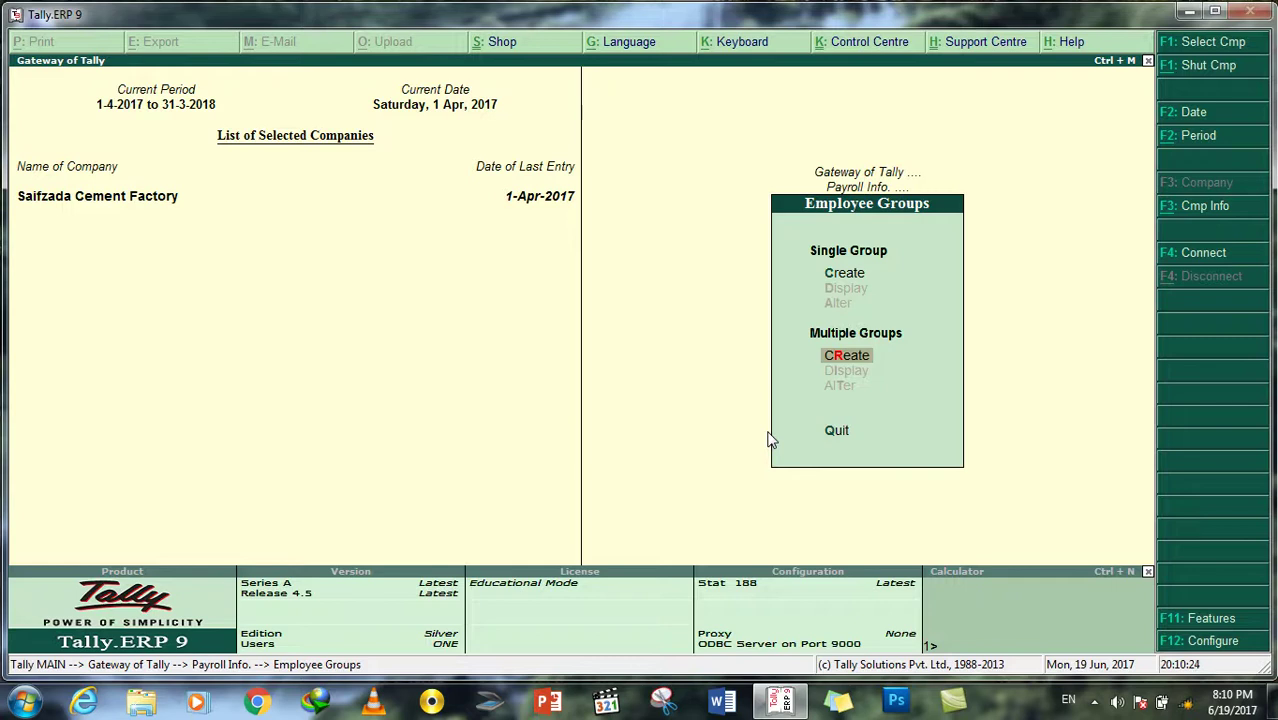
{"action": "key", "text": "Return"}
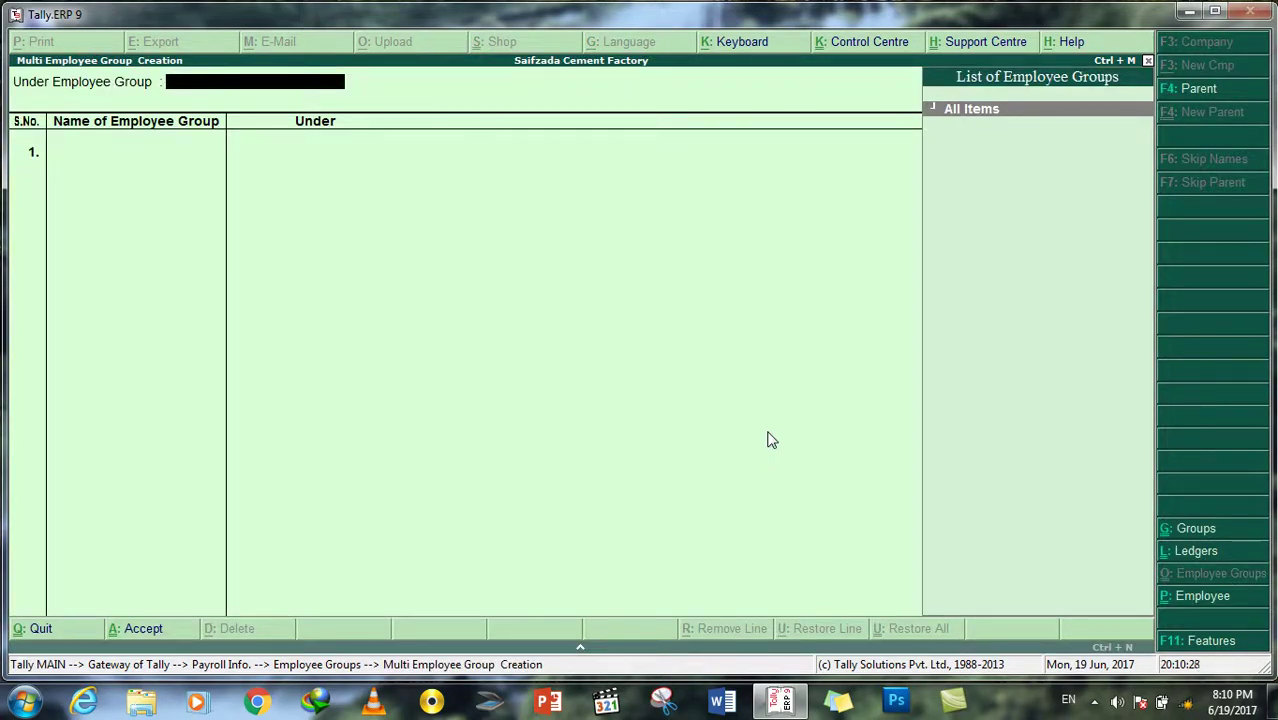
{"action": "key", "text": "Escape"}
{"action": "key", "text": "Return"}
{"action": "key", "text": "Down"}
{"action": "key", "text": "Down"}
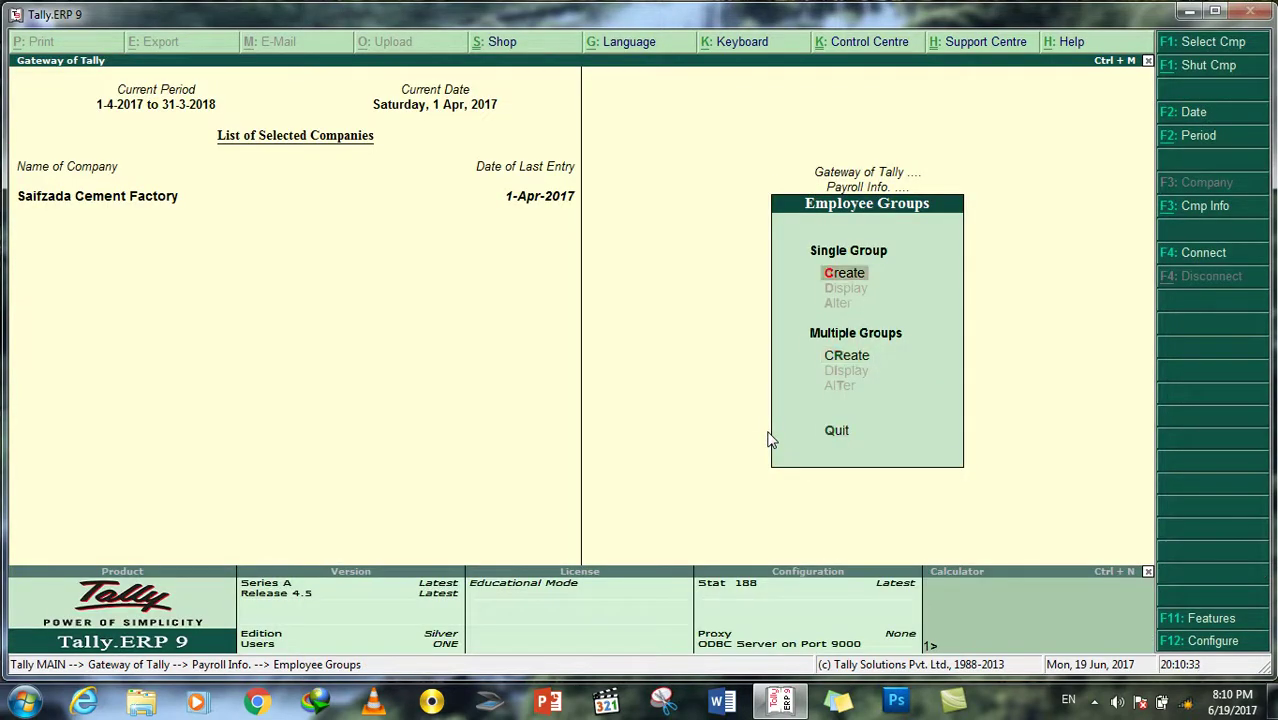
Step: Check the single group form, discard it, and reopen multiple employee group creation
{"action": "key", "text": "Return"}
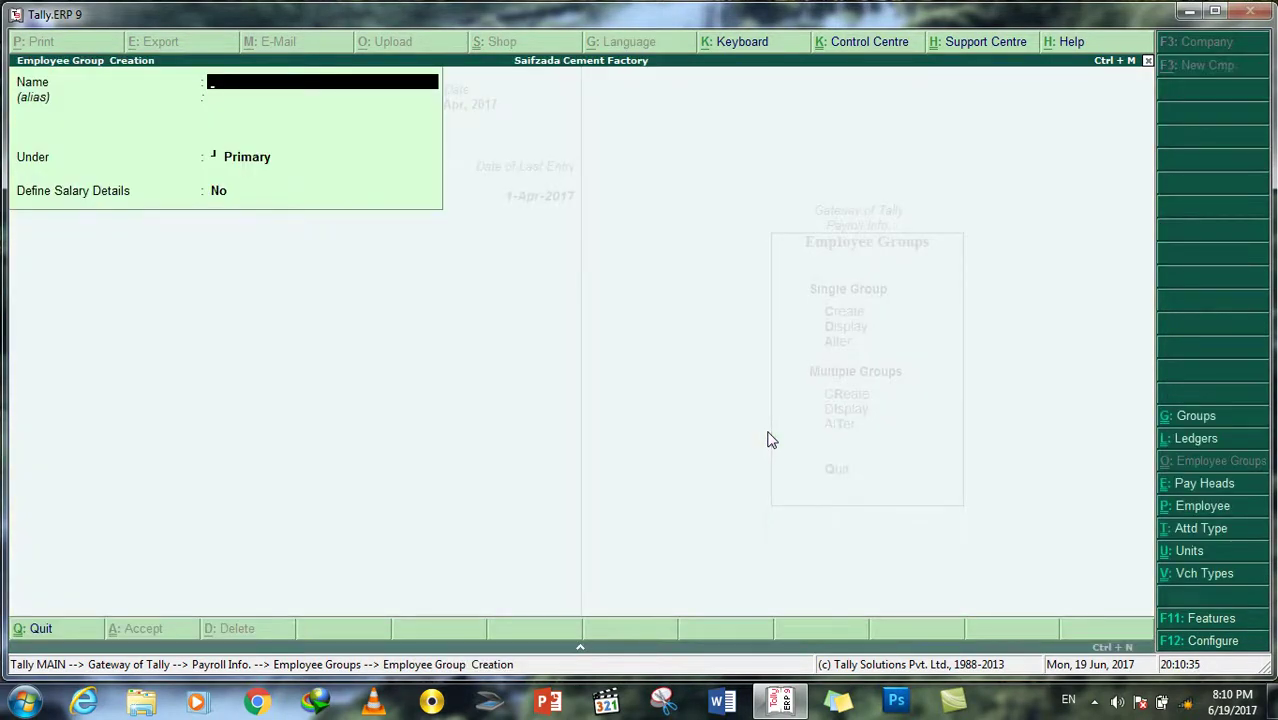
{"action": "key", "text": "Escape"}
{"action": "key", "text": "Return"}
{"action": "key", "text": "Down"}
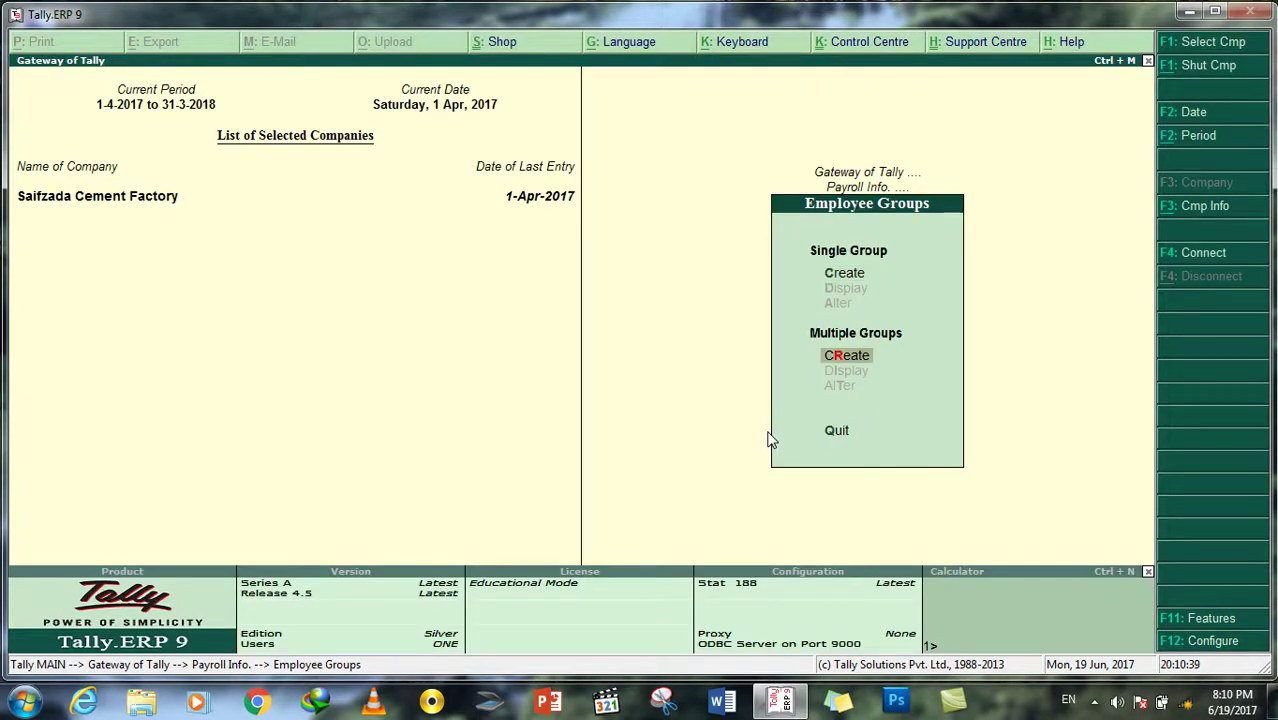
{"action": "key", "text": "Return"}
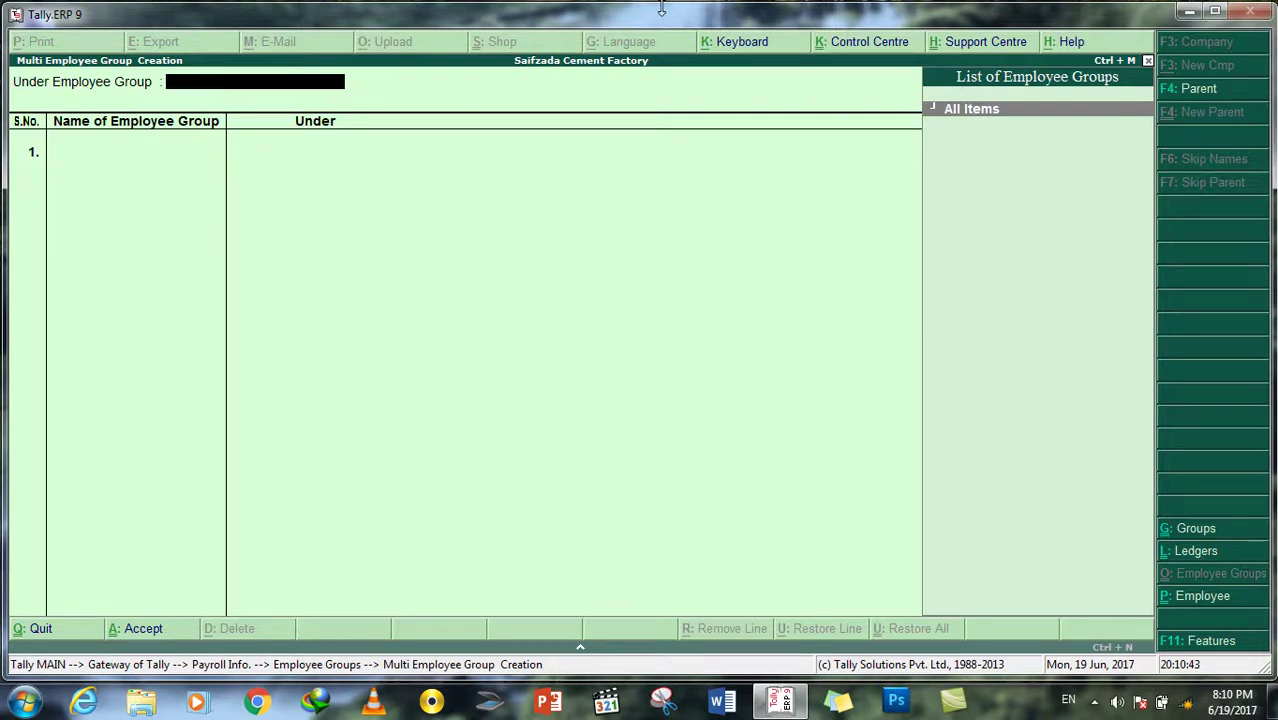
Step: Enter Technical Directorate and Finance Directorate, each under Primary
{"action": "key", "text": "Return"}
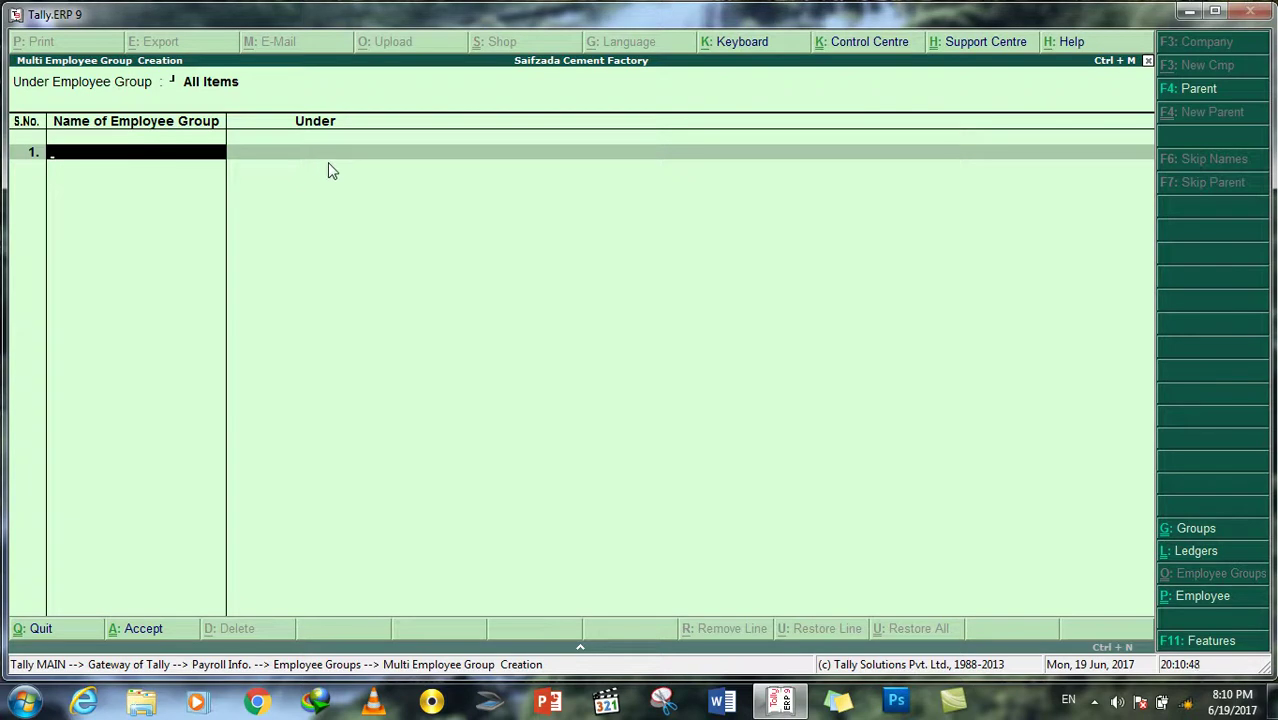
{"action": "type", "text": "Technical Directorate"}
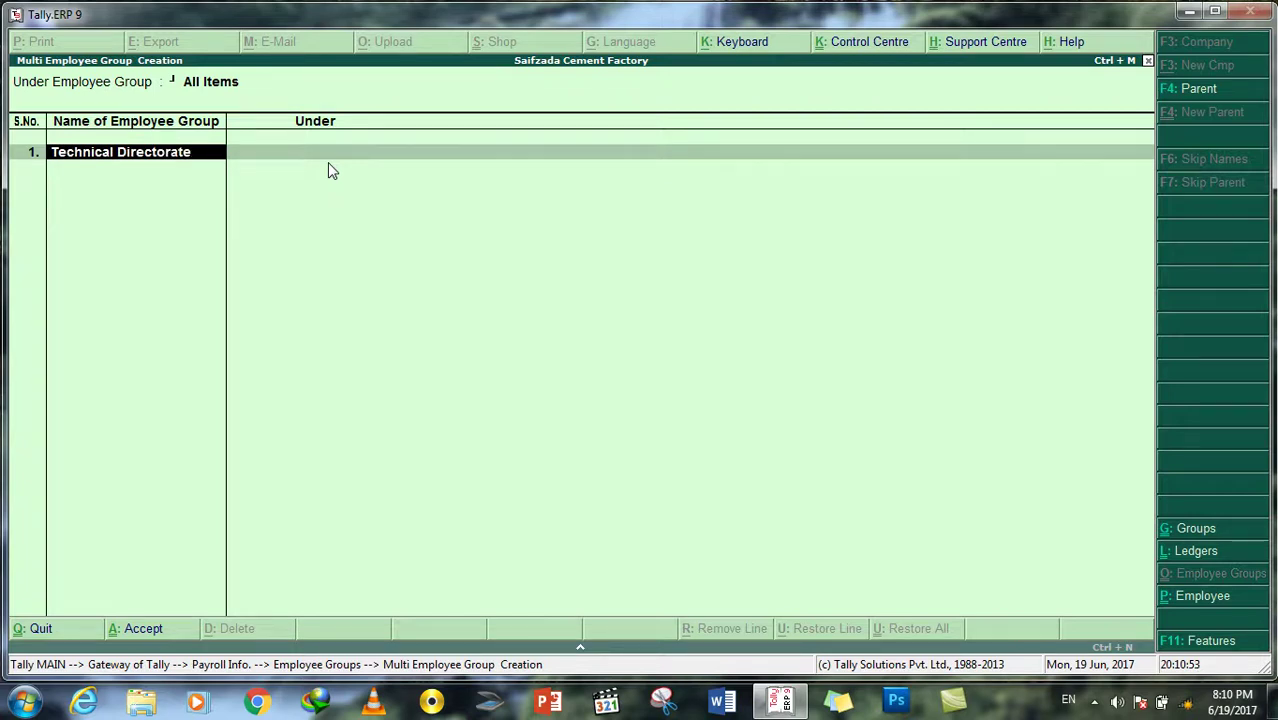
{"action": "key", "text": "Return"}
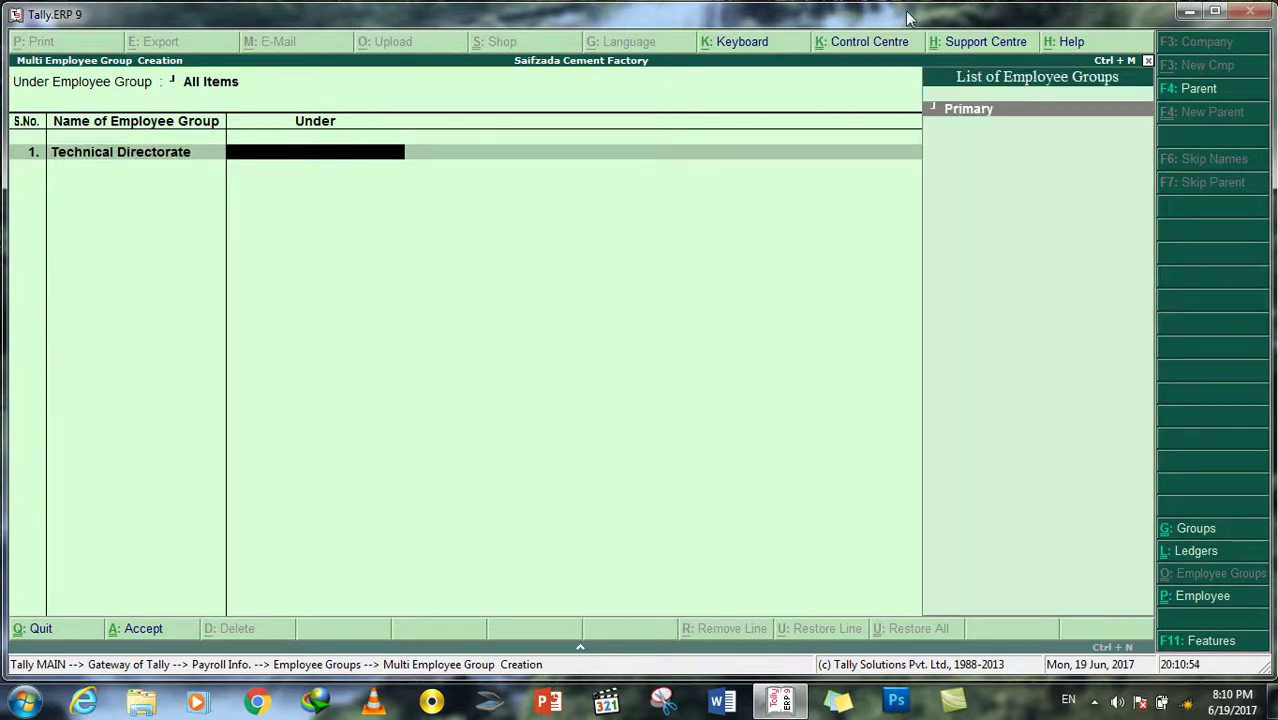
{"action": "key", "text": "Return"}
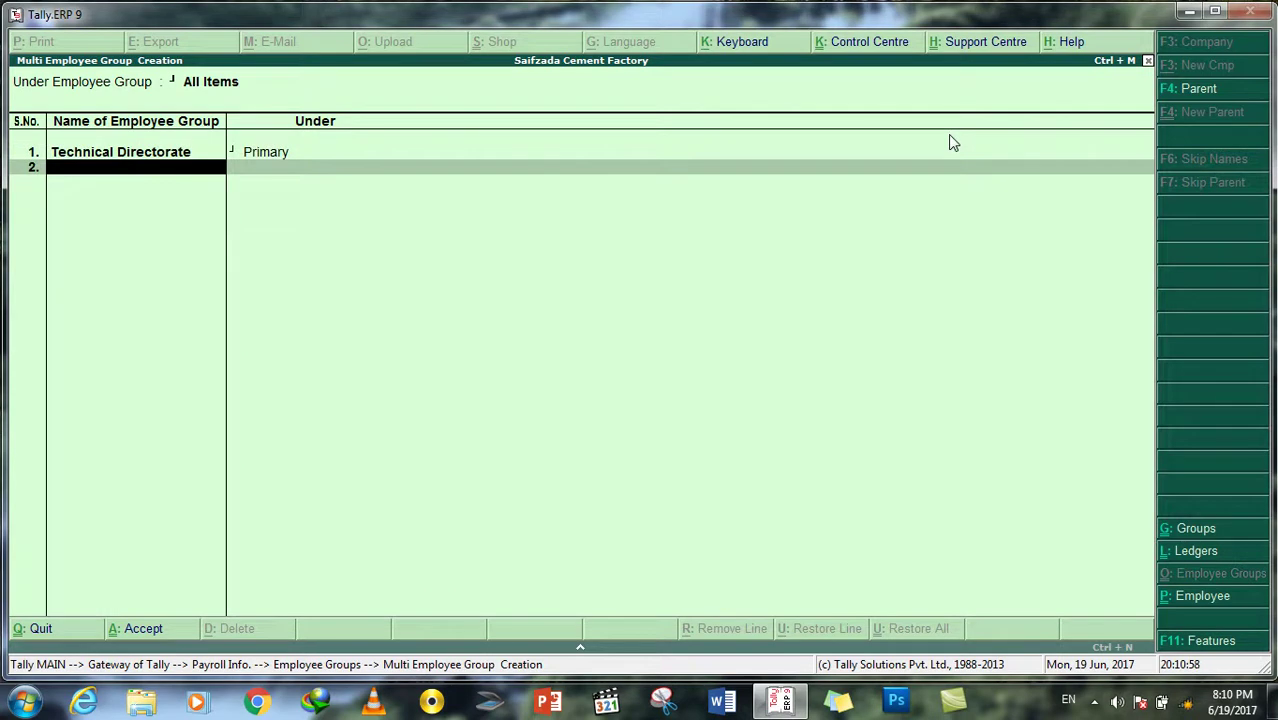
{"action": "type", "text": "Finance Directorate"}
{"action": "key", "text": "Return"}
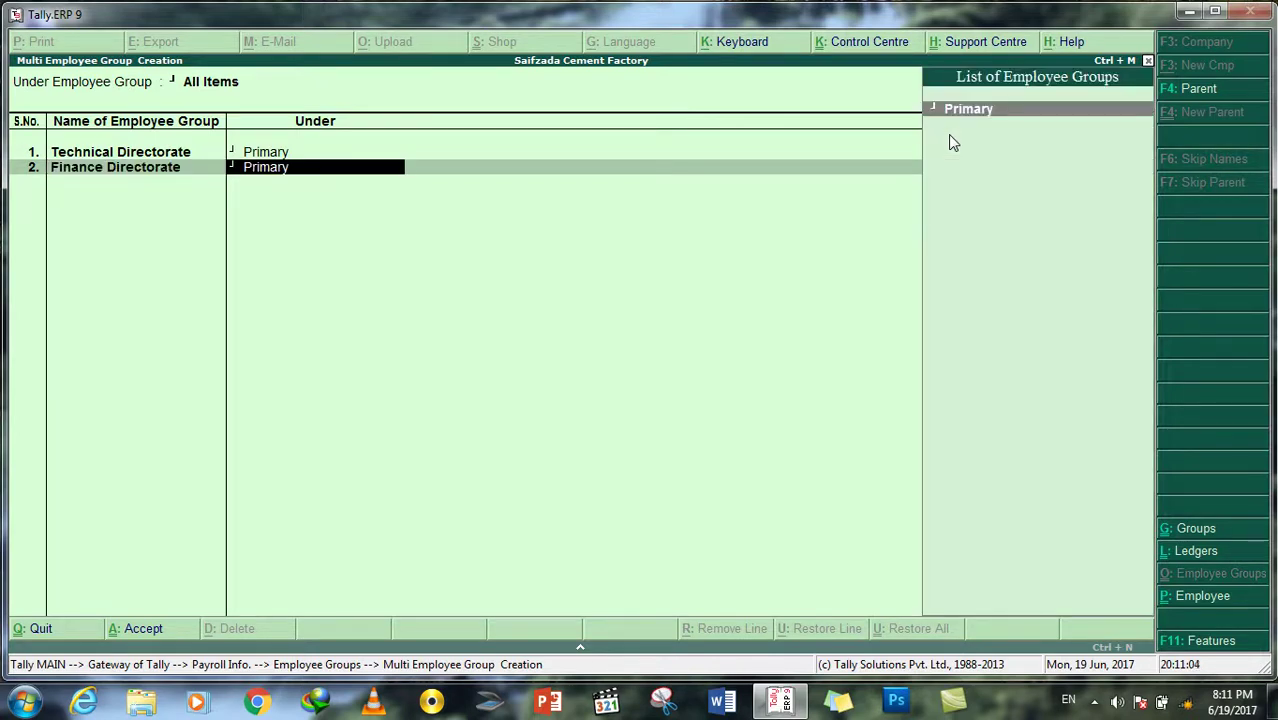
{"action": "key", "text": "Return"}
Step: Add HR Directorate and OPeration Directorate under Primary, then accept and save all four groups
{"action": "type", "text": "HR Drir"}
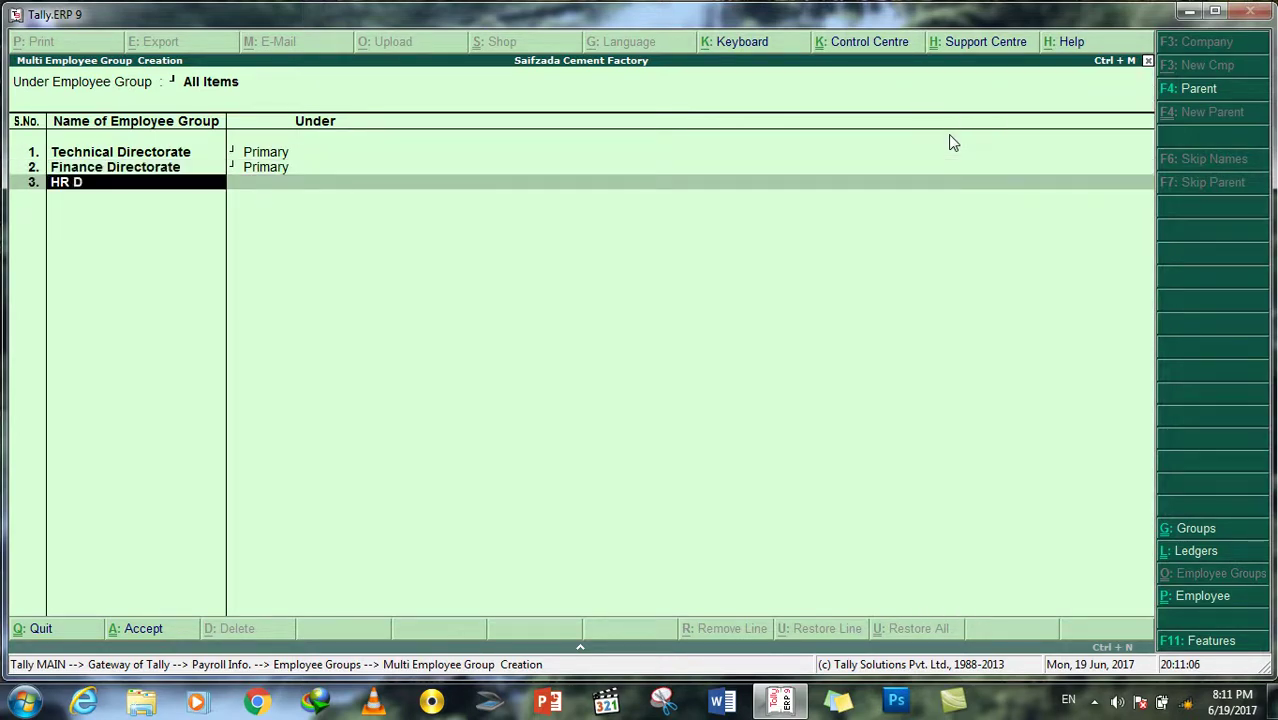
{"action": "key", "text": "BackSpace"}
{"action": "key", "text": "BackSpace"}
{"action": "key", "text": "BackSpace"}
{"action": "type", "text": "irectorate"}
{"action": "key", "text": "Return"}
{"action": "key", "text": "Return"}
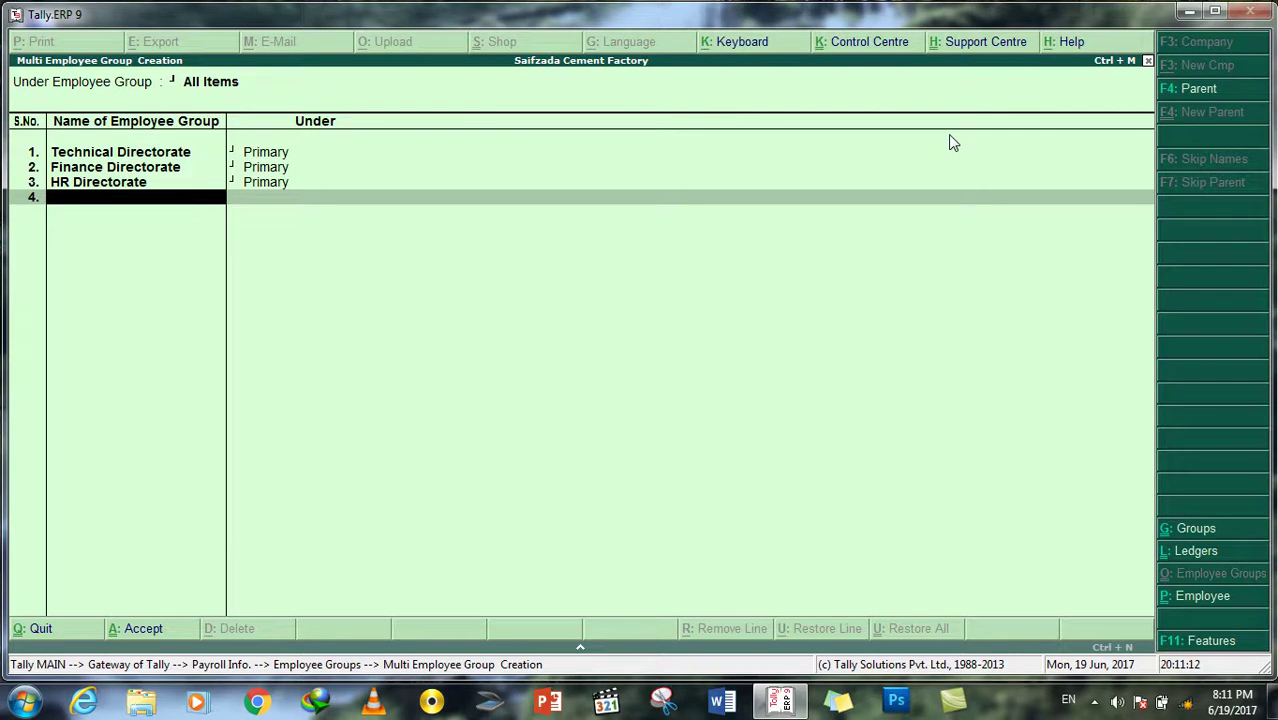
{"action": "type", "text": "OPeration Directorate"}
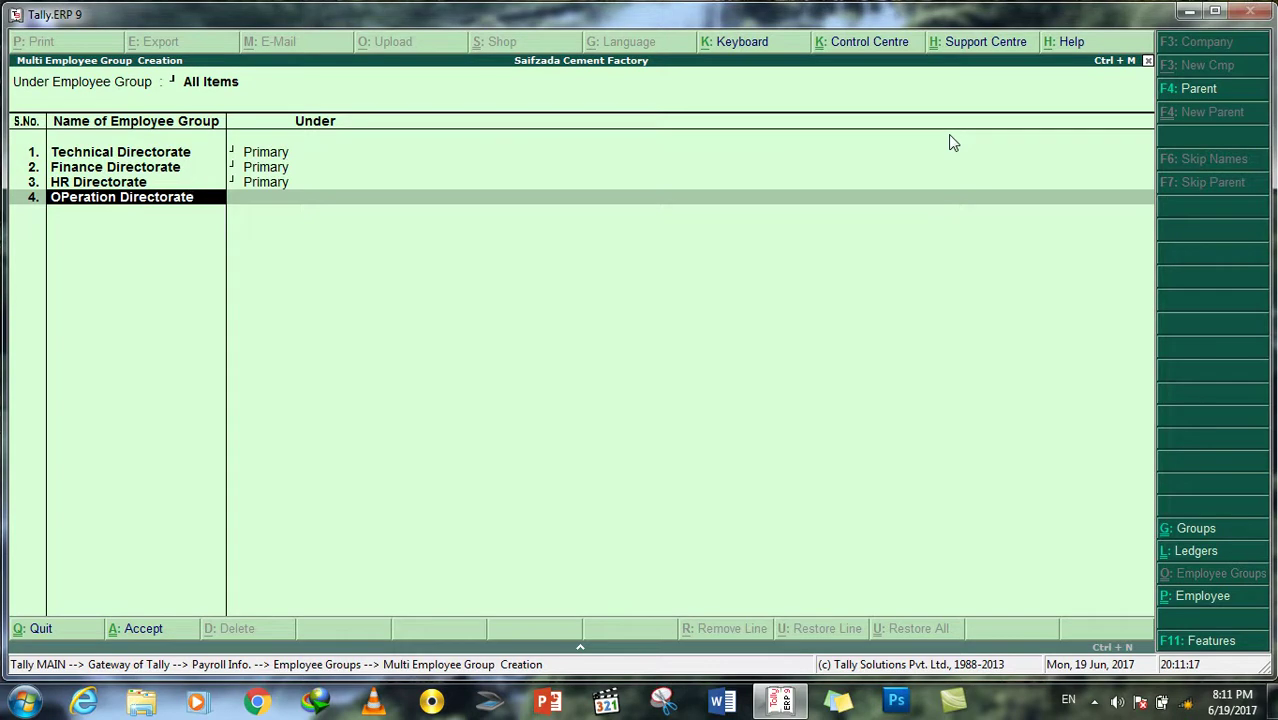
{"action": "key", "text": "Return"}
{"action": "key", "text": "Return"}
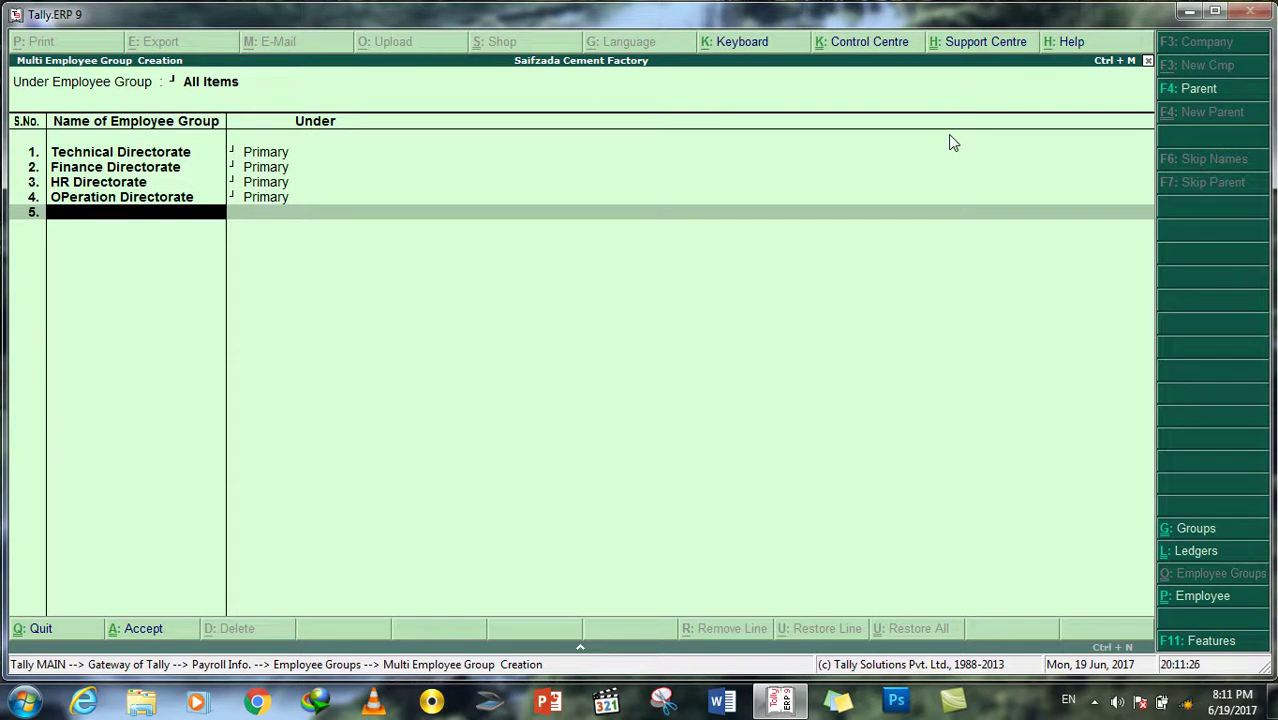
{"action": "type", "text": "G"}
{"action": "key", "text": "BackSpace"}
{"action": "key", "text": "Return"}
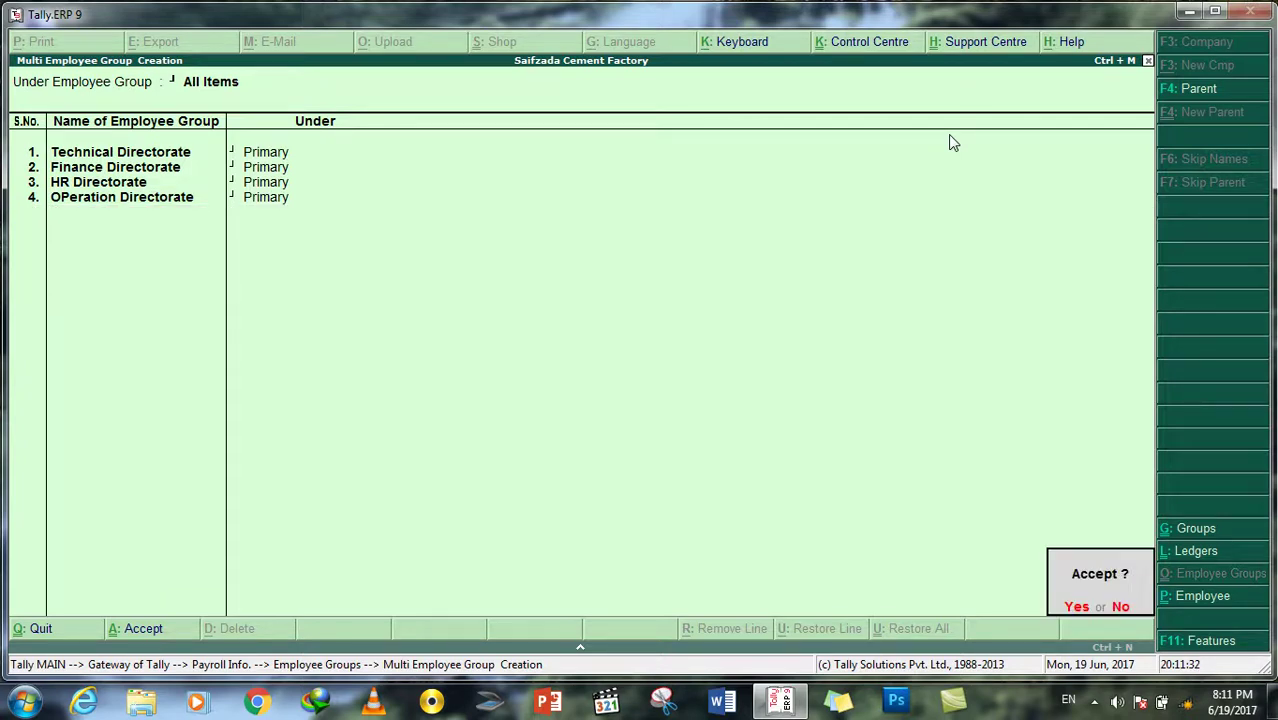
{"action": "key", "text": "Return"}
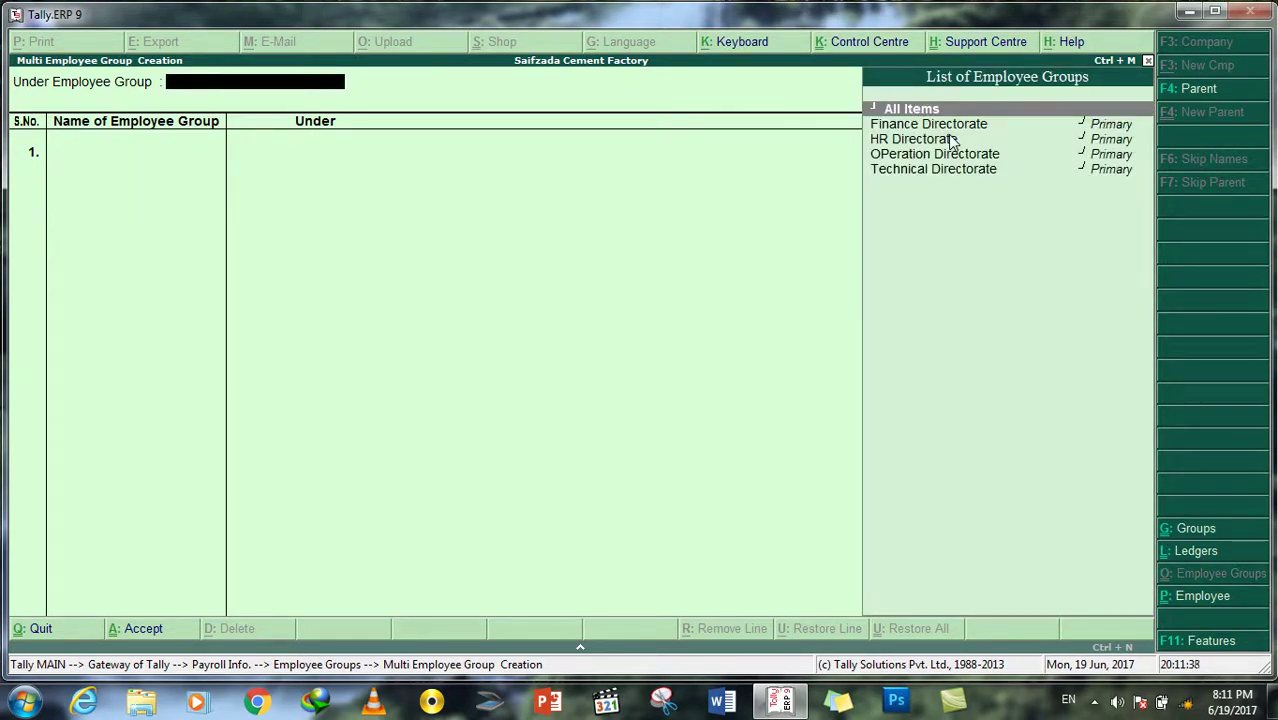
Step: Add IT Manager, Database Manager and Network Manager under Technical Directorate
{"action": "key", "text": "Return"}
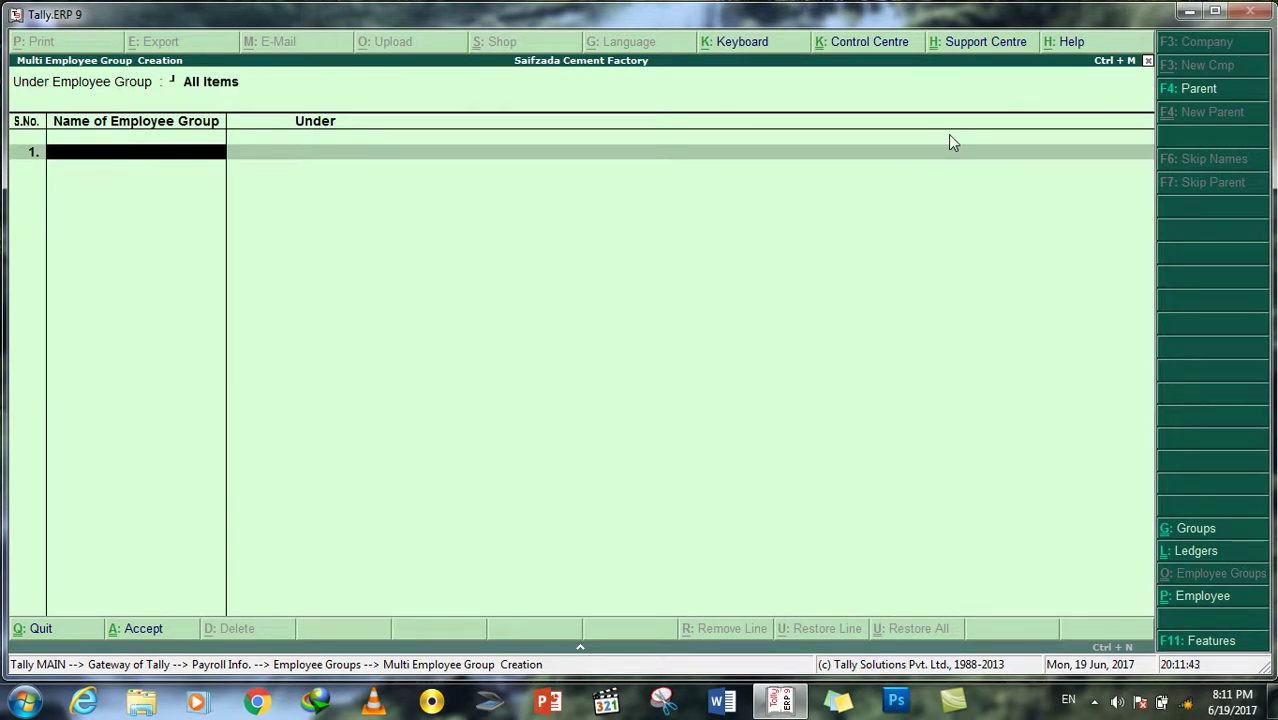
{"action": "type", "text": "IT Manager"}
{"action": "key", "text": "Return"}
{"action": "key", "text": "Down"}
{"action": "key", "text": "Down"}
{"action": "key", "text": "Down"}
{"action": "key", "text": "Down"}
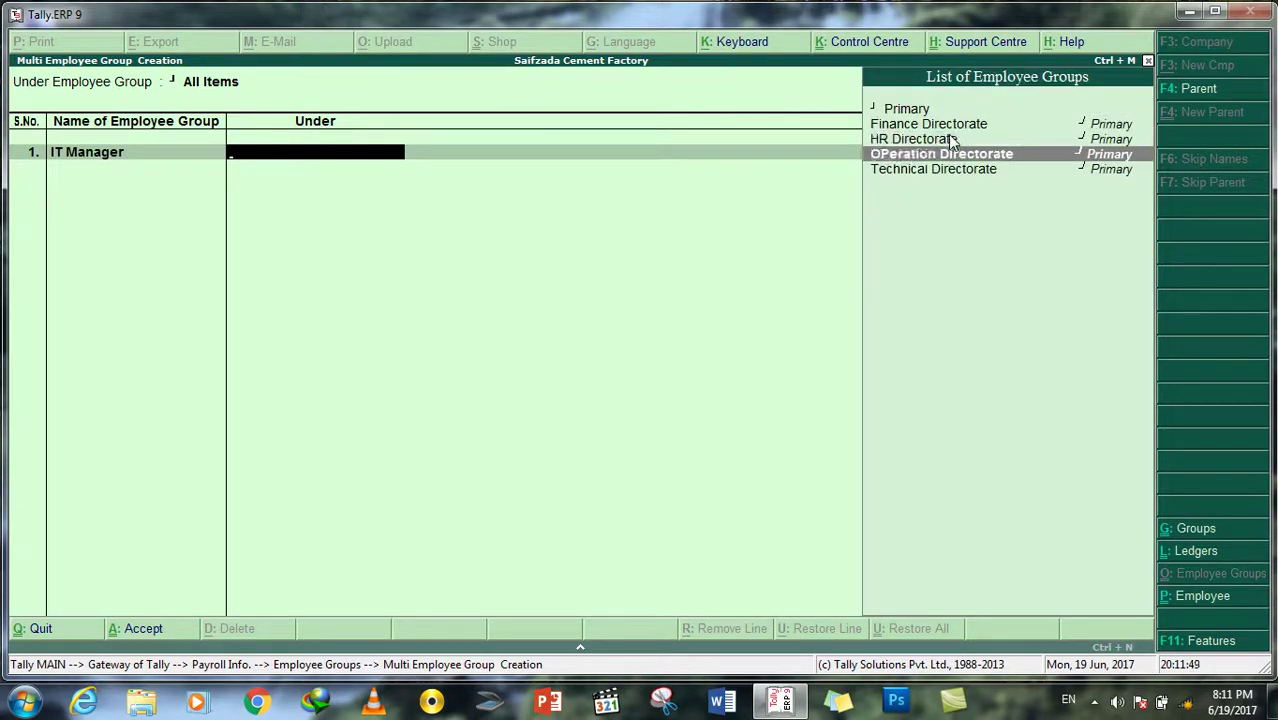
{"action": "key", "text": "Return"}
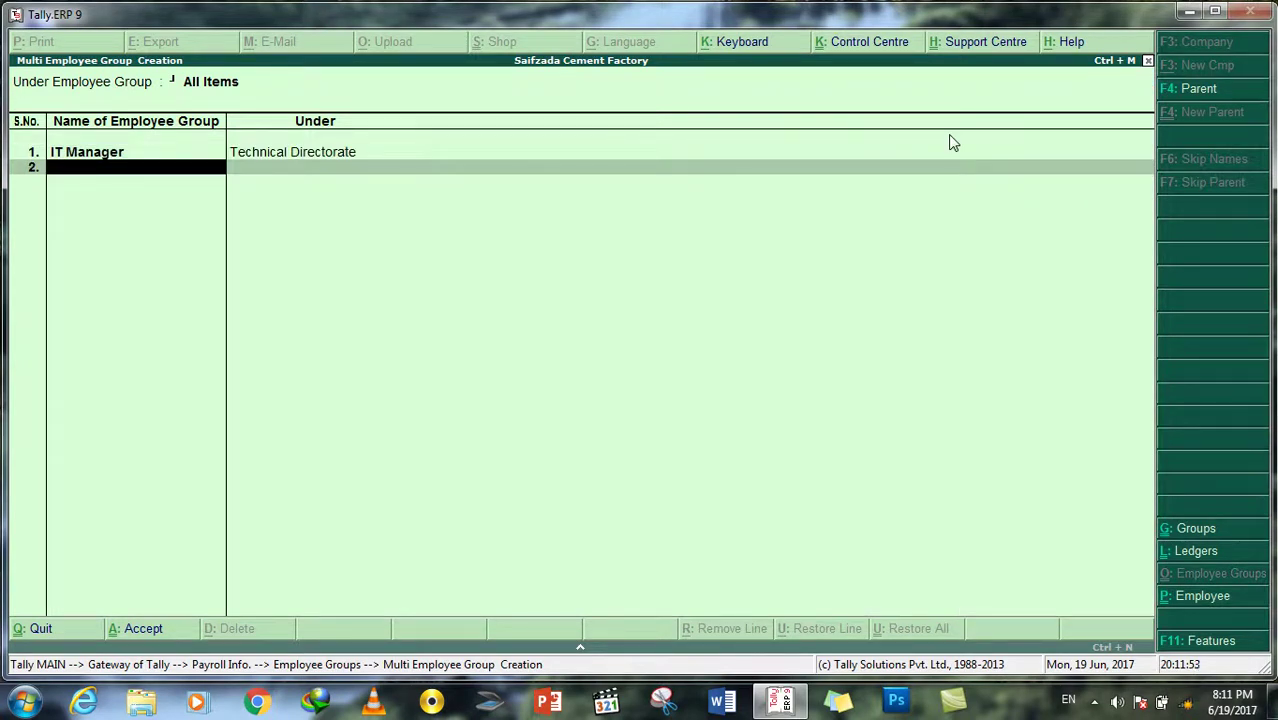
{"action": "type", "text": "Database Manager"}
{"action": "key", "text": "Return"}
{"action": "key", "text": "Down"}
{"action": "key", "text": "Down"}
{"action": "key", "text": "Down"}
{"action": "key", "text": "Down"}
{"action": "key", "text": "Return"}
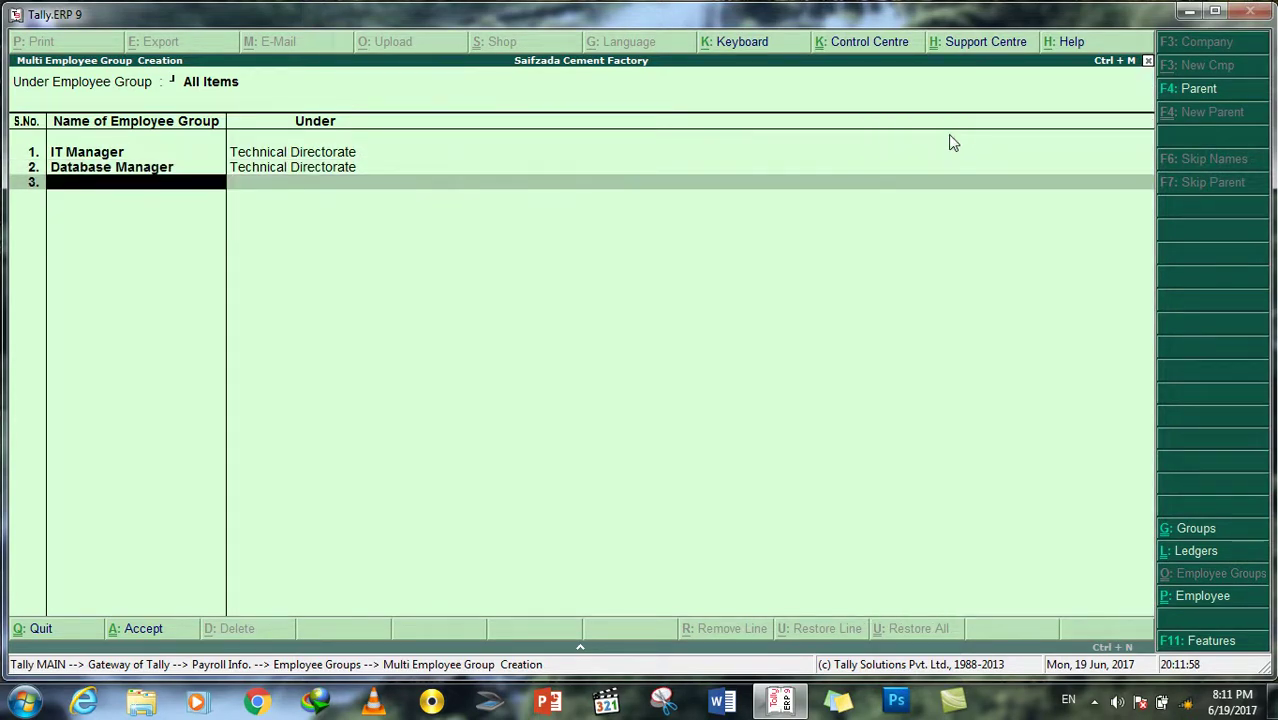
{"action": "type", "text": "Network Manager"}
{"action": "key", "text": "Return"}
{"action": "key", "text": "Down"}
{"action": "key", "text": "Down"}
{"action": "key", "text": "Down"}
{"action": "key", "text": "Down"}
{"action": "key", "text": "Return"}
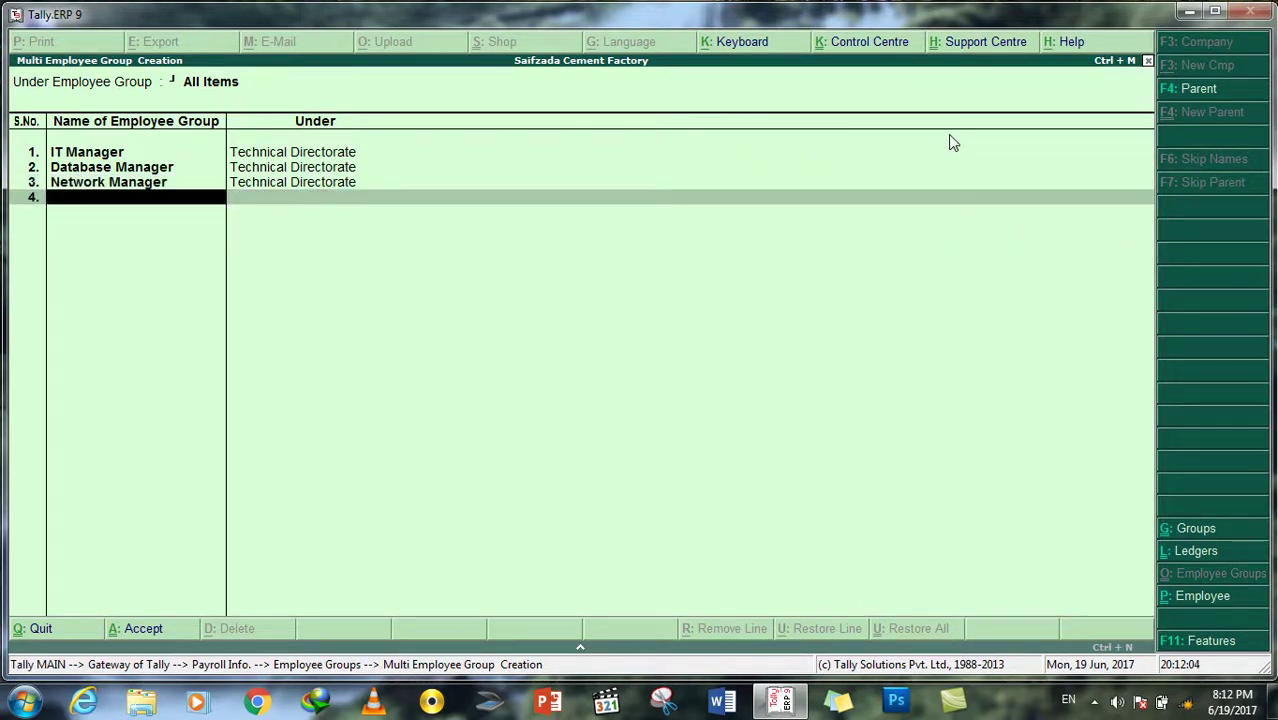
Step: Add IT Officer, Database Officer and Network Officer under Technical Directorate
{"action": "type", "text": "IT Officer"}
{"action": "key", "text": "Return"}
{"action": "key", "text": "Down"}
{"action": "key", "text": "Down"}
{"action": "key", "text": "Down"}
{"action": "key", "text": "Down"}
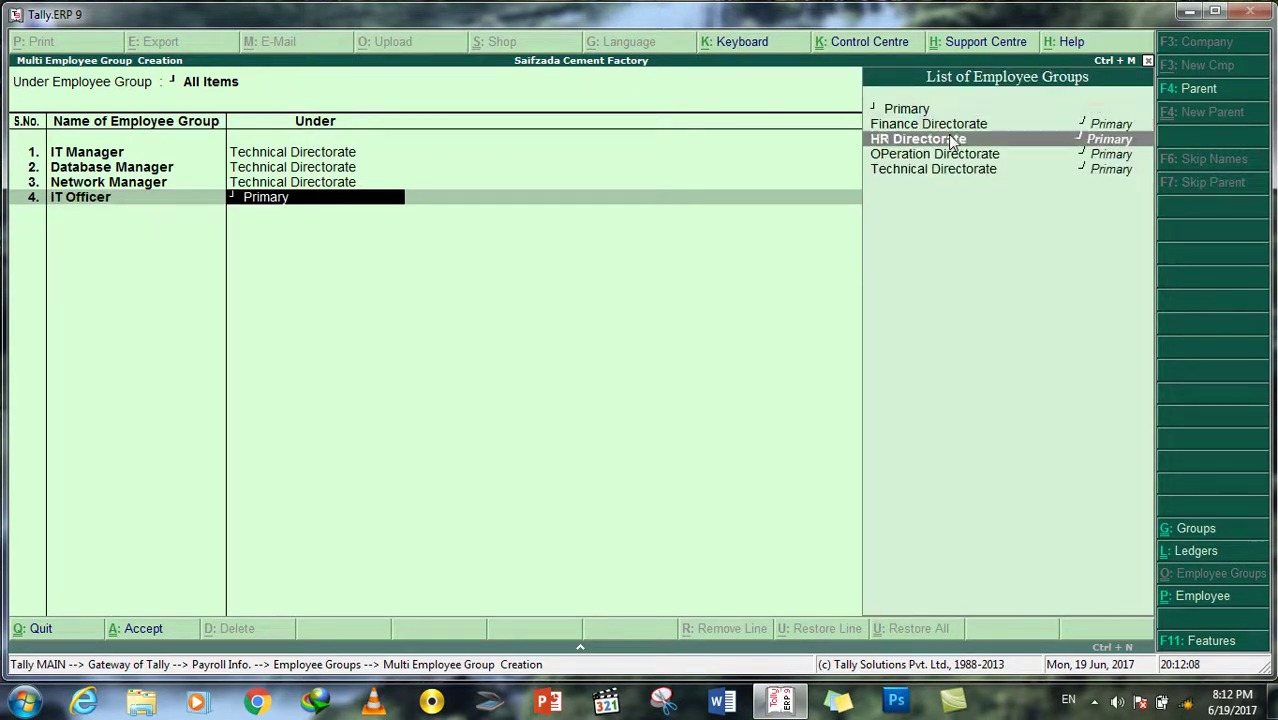
{"action": "key", "text": "Return"}
{"action": "type", "text": "D"}
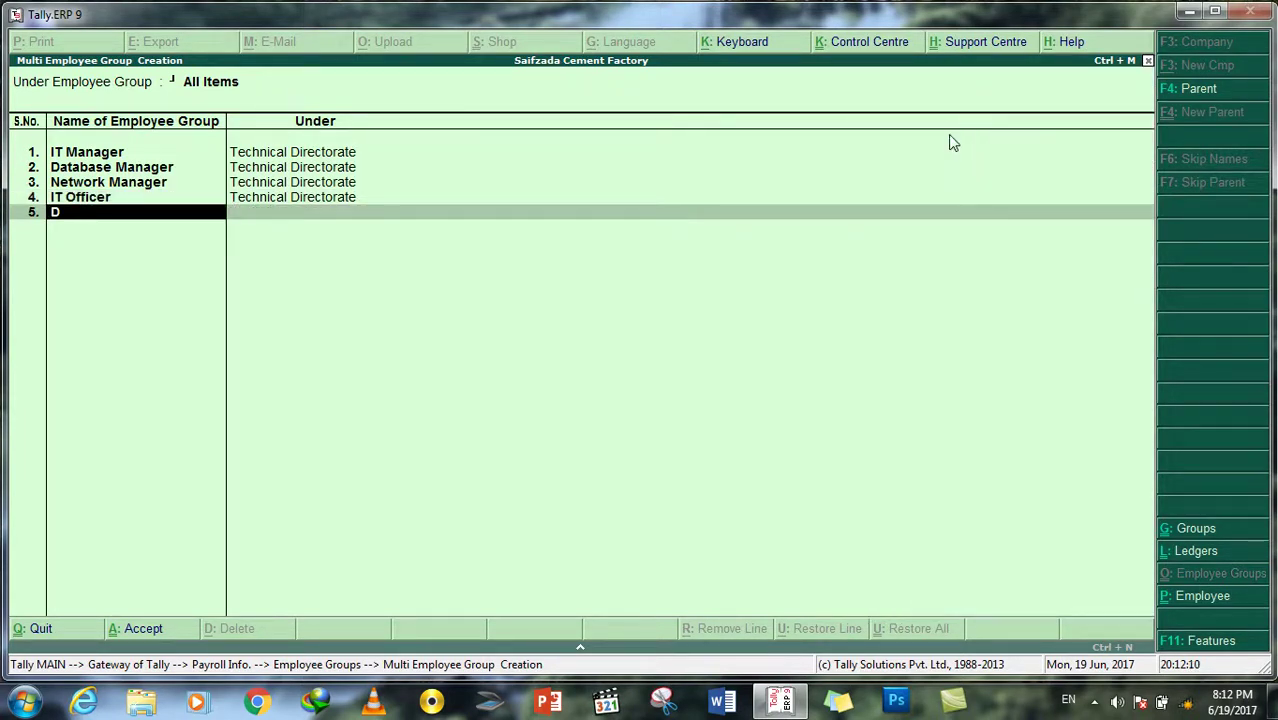
{"action": "type", "text": "atabase Officer"}
{"action": "key", "text": "Return"}
{"action": "key", "text": "Down"}
{"action": "key", "text": "Down"}
{"action": "key", "text": "Down"}
{"action": "key", "text": "Down"}
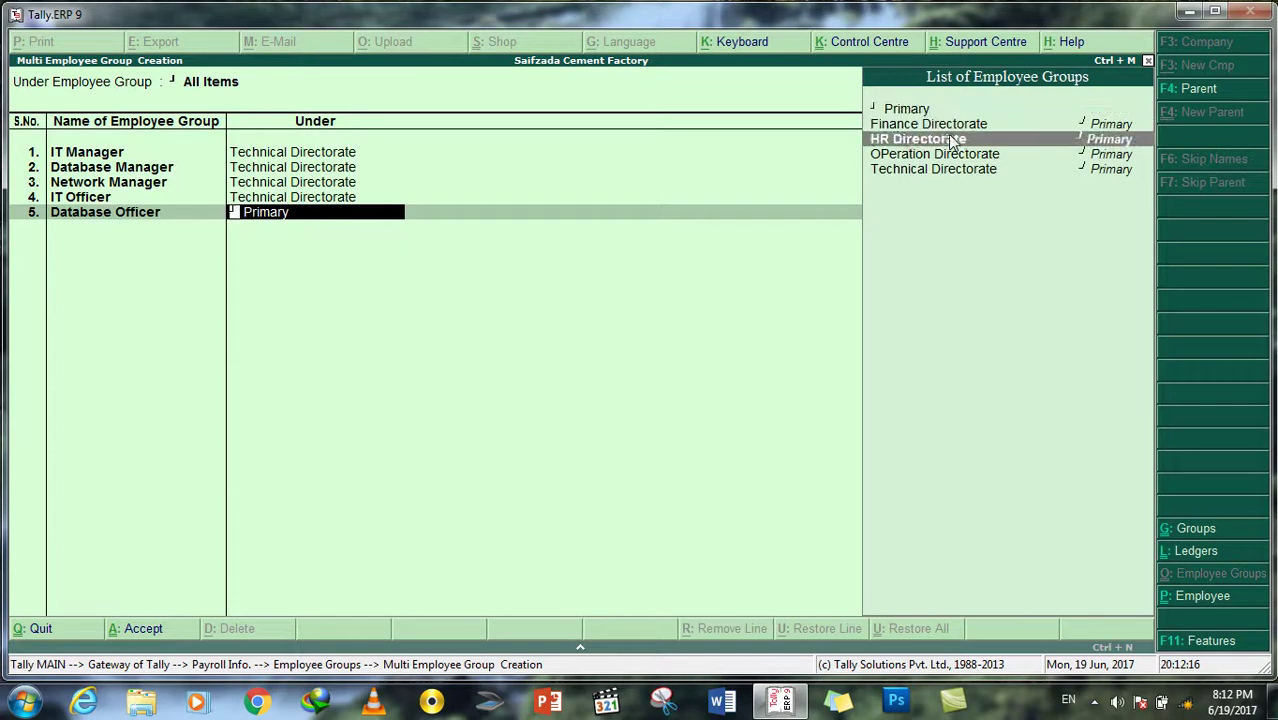
{"action": "key", "text": "Return"}
{"action": "type", "text": "Network Officer"}
{"action": "key", "text": "Return"}
{"action": "key", "text": "Down"}
{"action": "key", "text": "Down"}
{"action": "key", "text": "Down"}
{"action": "key", "text": "Down"}
{"action": "key", "text": "Return"}
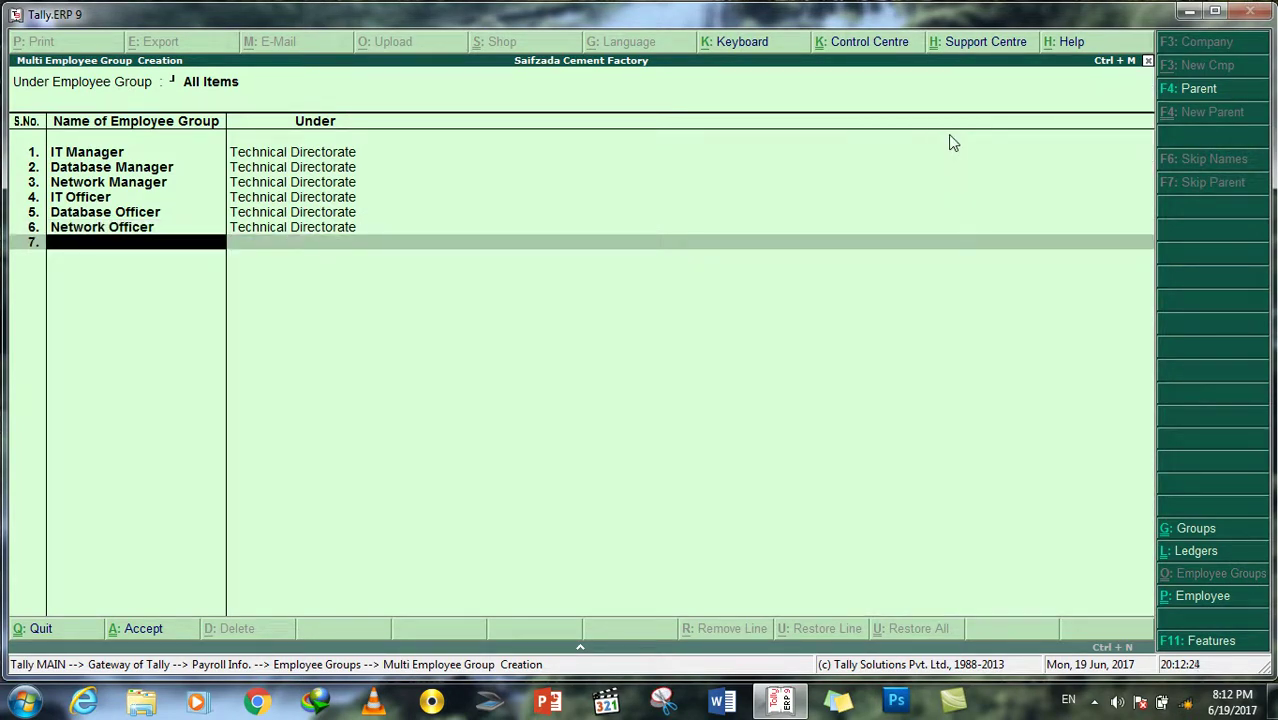
Step: Add Finance Manager, Finance Officer and Budget Specialist under Finance Directorate
{"action": "type", "text": "Finance Manager"}
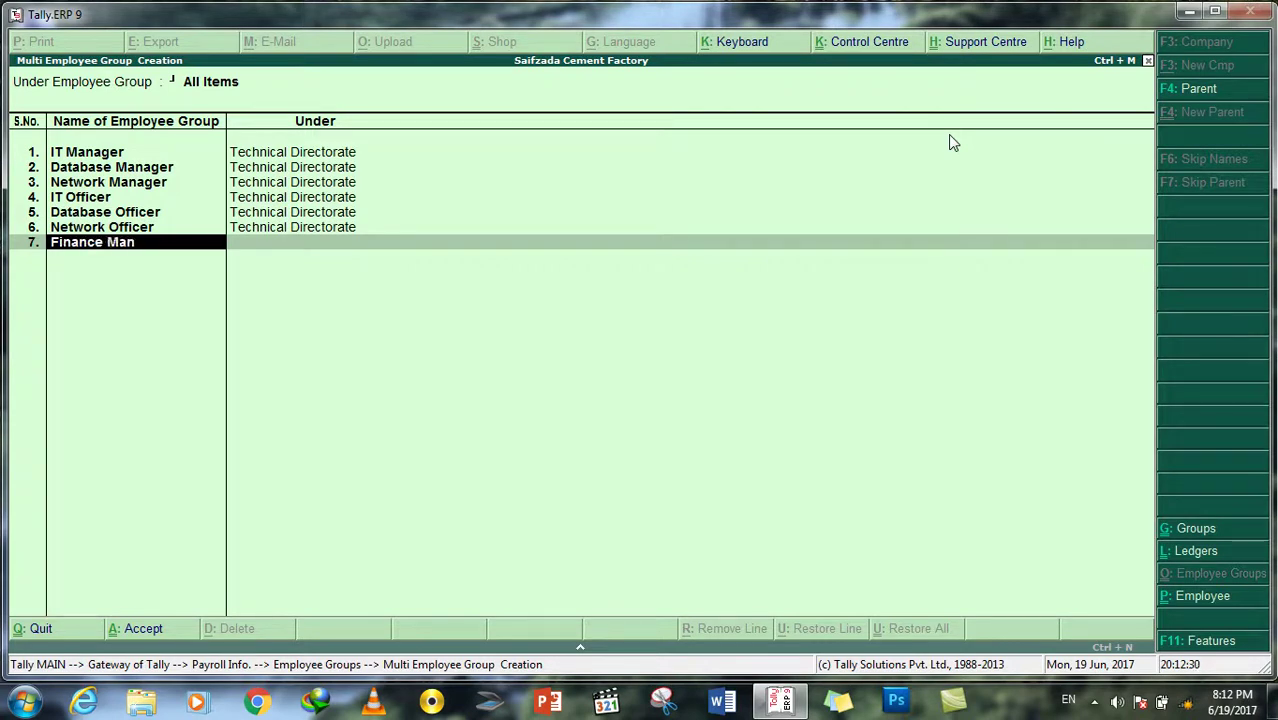
{"action": "key", "text": "Return"}
{"action": "key", "text": "Up"}
{"action": "key", "text": "Return"}
{"action": "type", "text": "Finance Officer"}
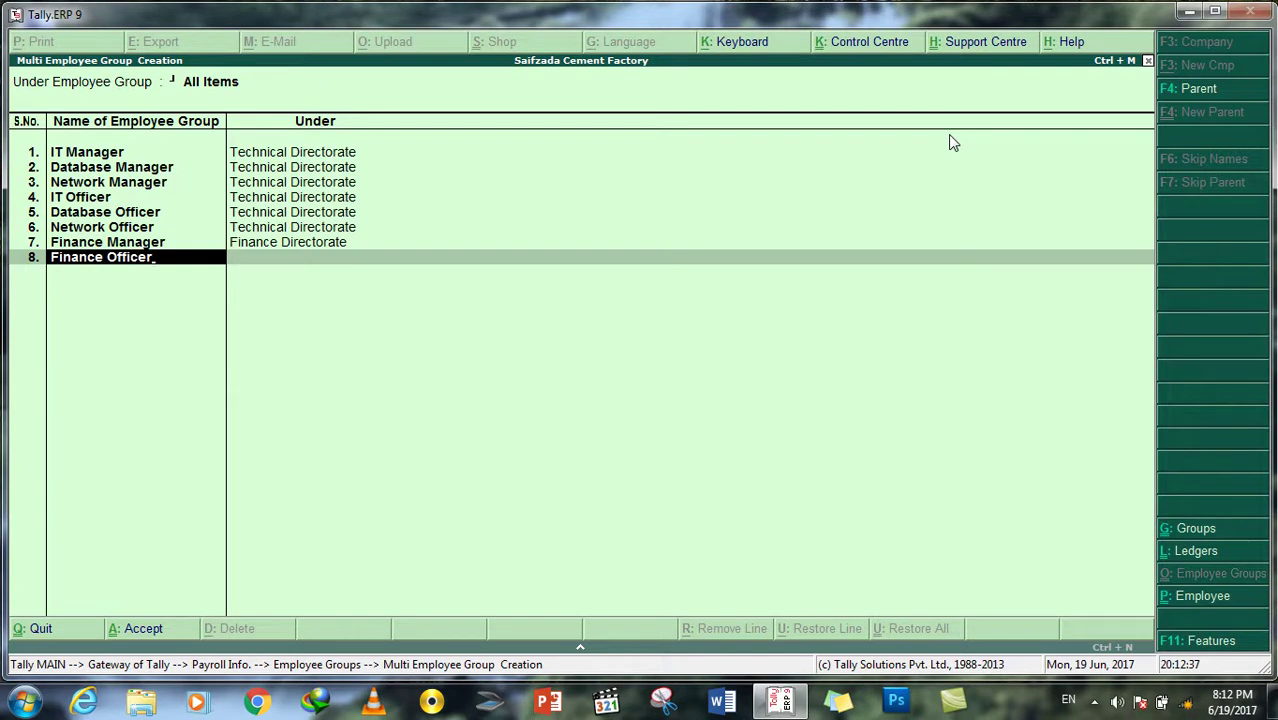
{"action": "key", "text": "Return"}
{"action": "key", "text": "Return"}
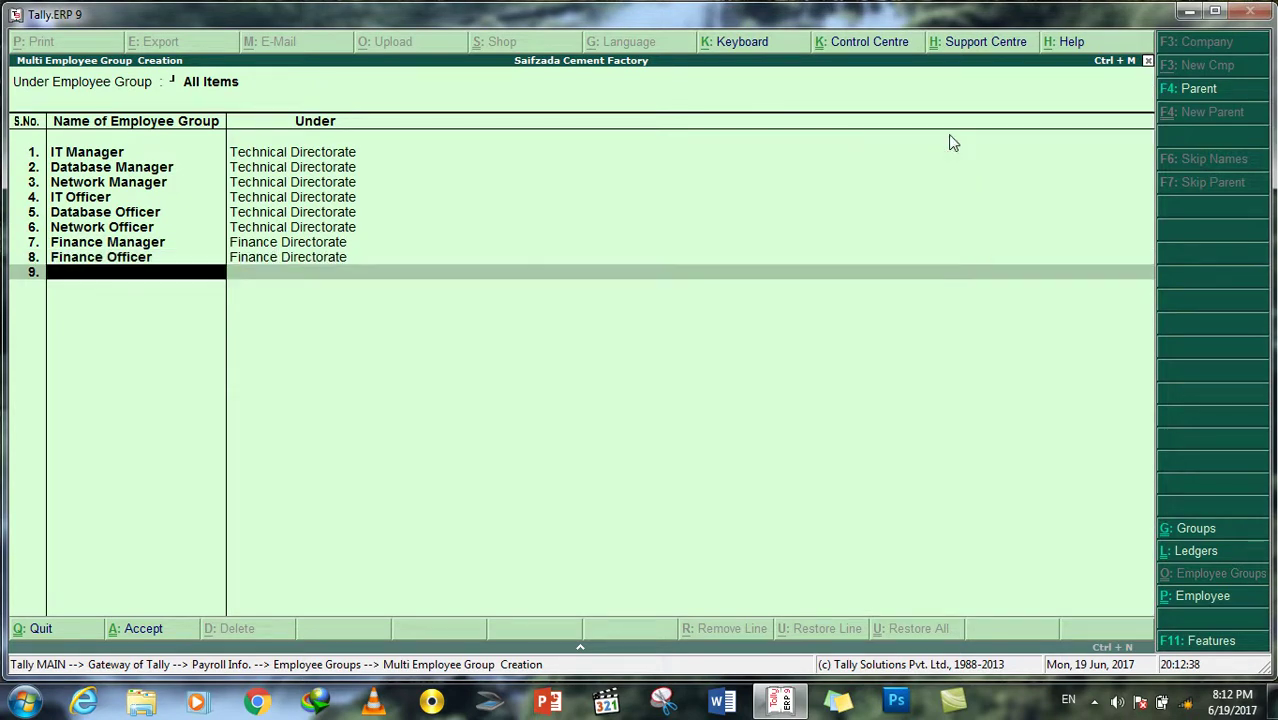
{"action": "type", "text": "Budget Specialist"}
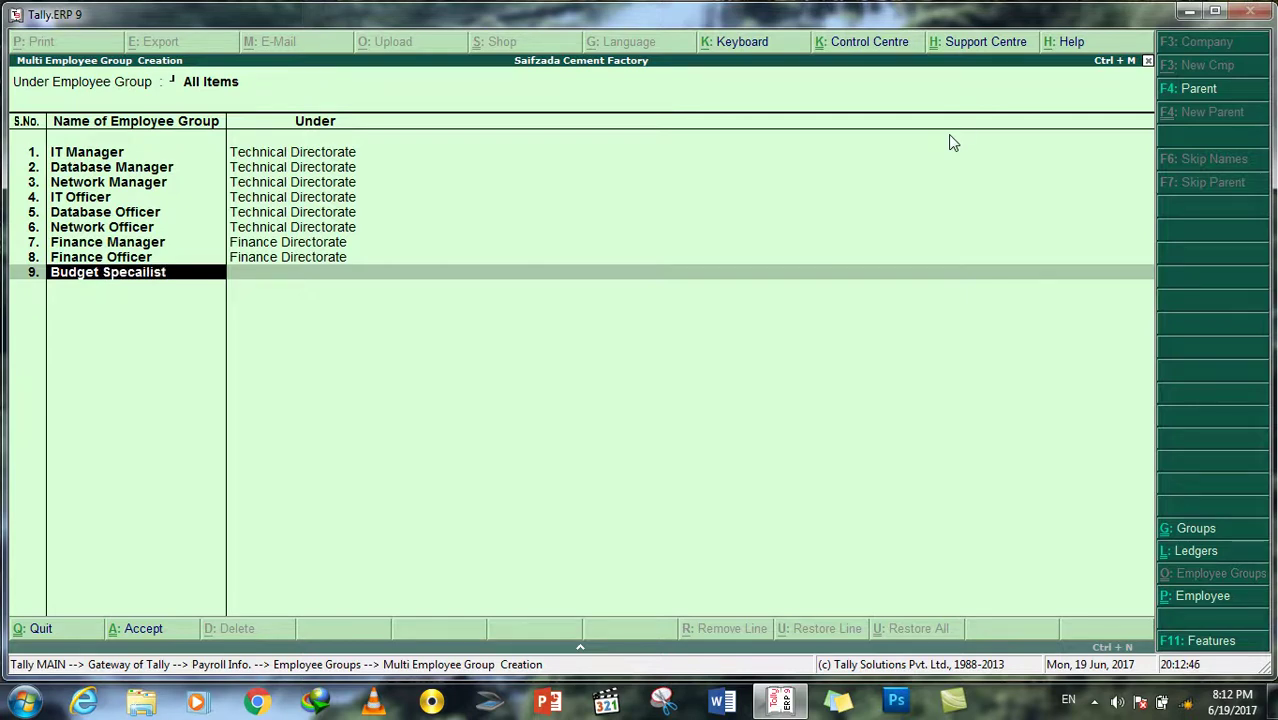
{"action": "key", "text": "Return"}
{"action": "key", "text": "Down"}
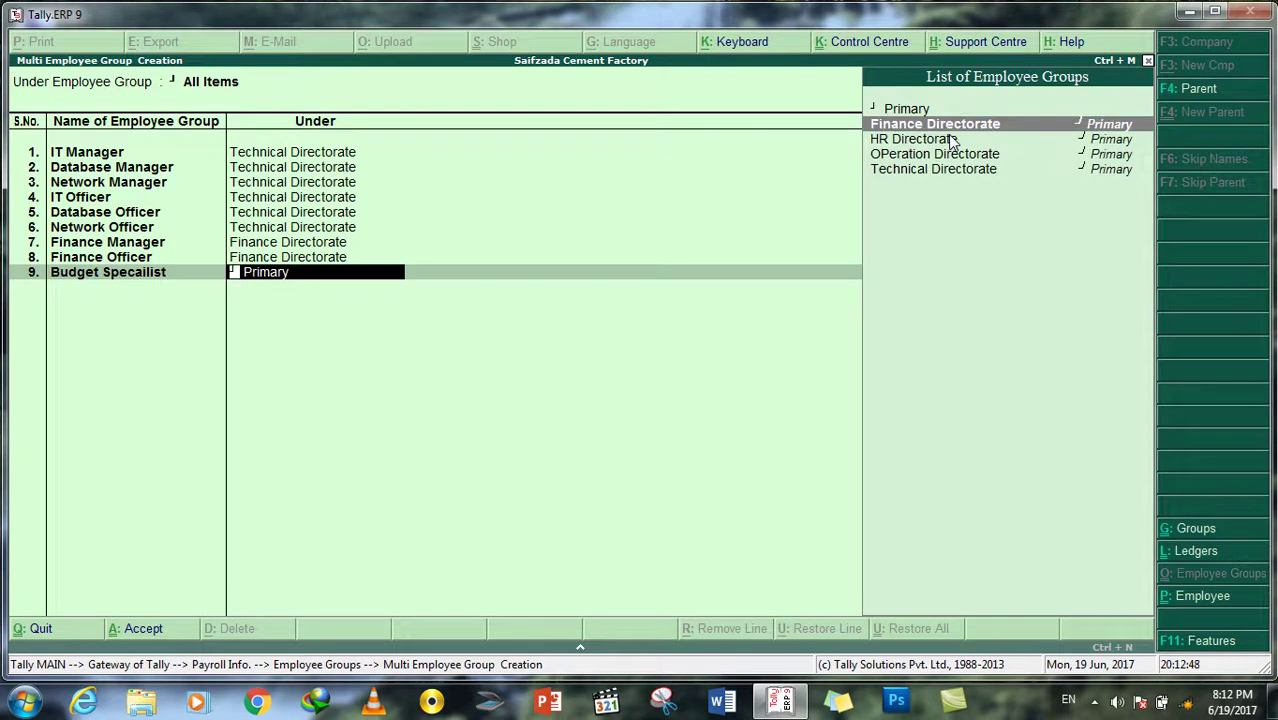
{"action": "key", "text": "Return"}
Step: Add HR Manager, HR Officer and Capacity Building Officer under HR Directorate
{"action": "type", "text": "HR Manager"}
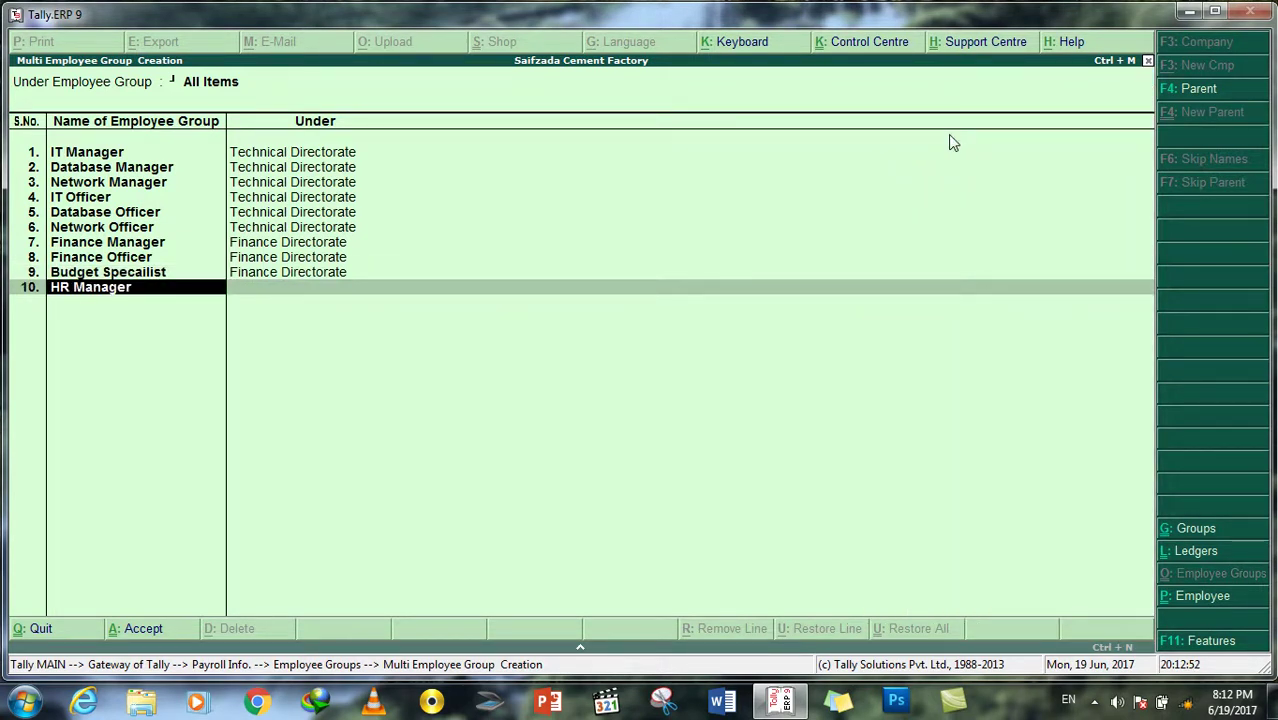
{"action": "key", "text": "Return"}
{"action": "key", "text": "Down"}
{"action": "key", "text": "Down"}
{"action": "key", "text": "Return"}
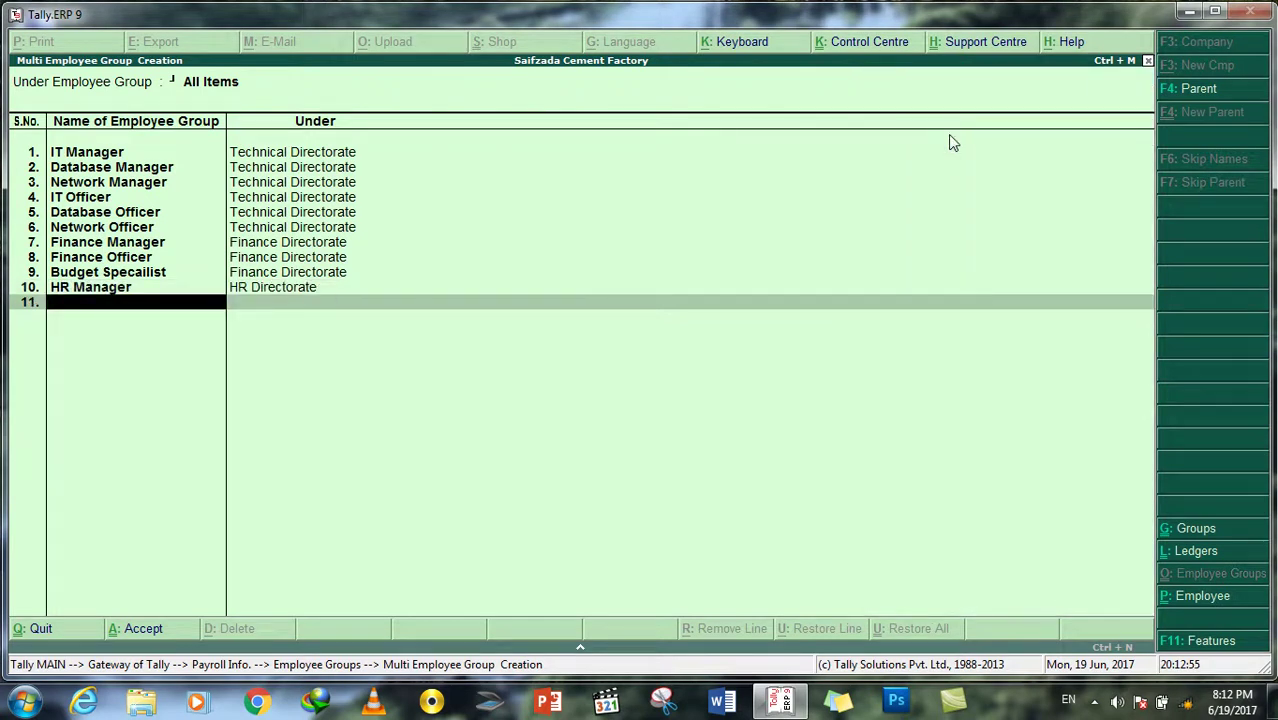
{"action": "type", "text": "HR Officer"}
{"action": "key", "text": "Return"}
{"action": "key", "text": "Down"}
{"action": "key", "text": "Down"}
{"action": "key", "text": "Return"}
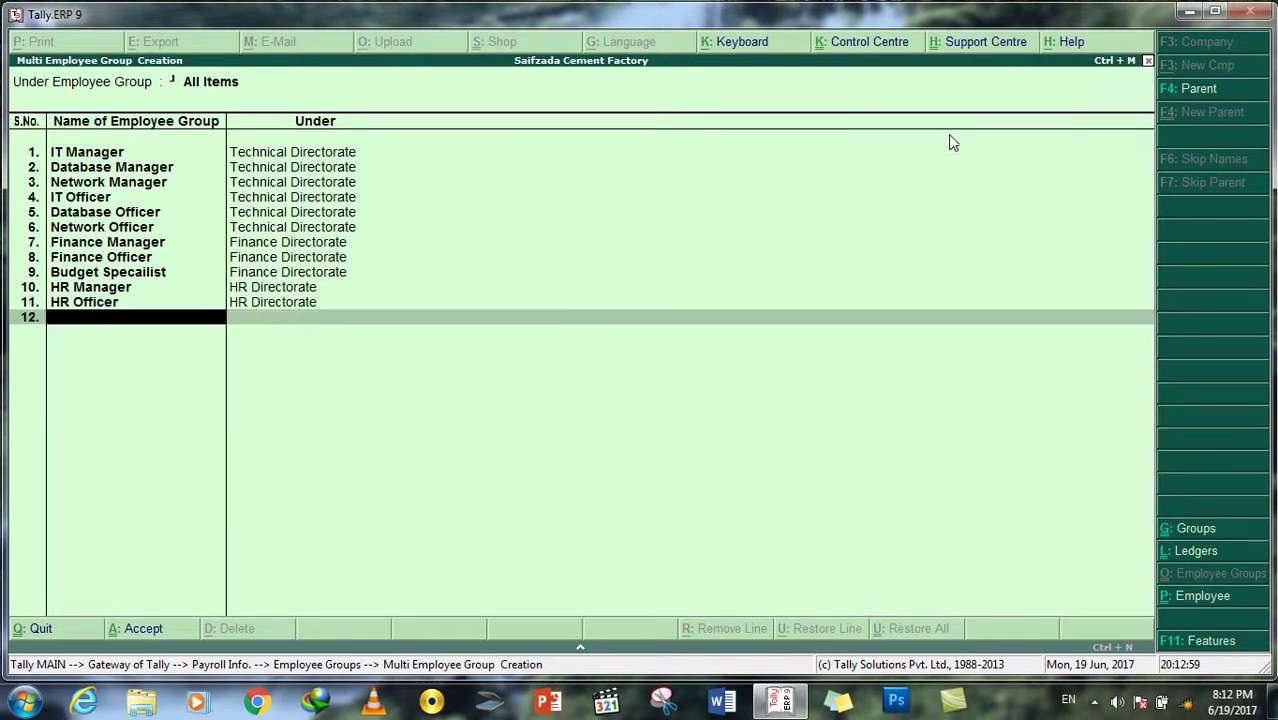
{"action": "type", "text": "Capacity"}
{"action": "type", "text": " Buil"}
{"action": "type", "text": "ng Officer"}
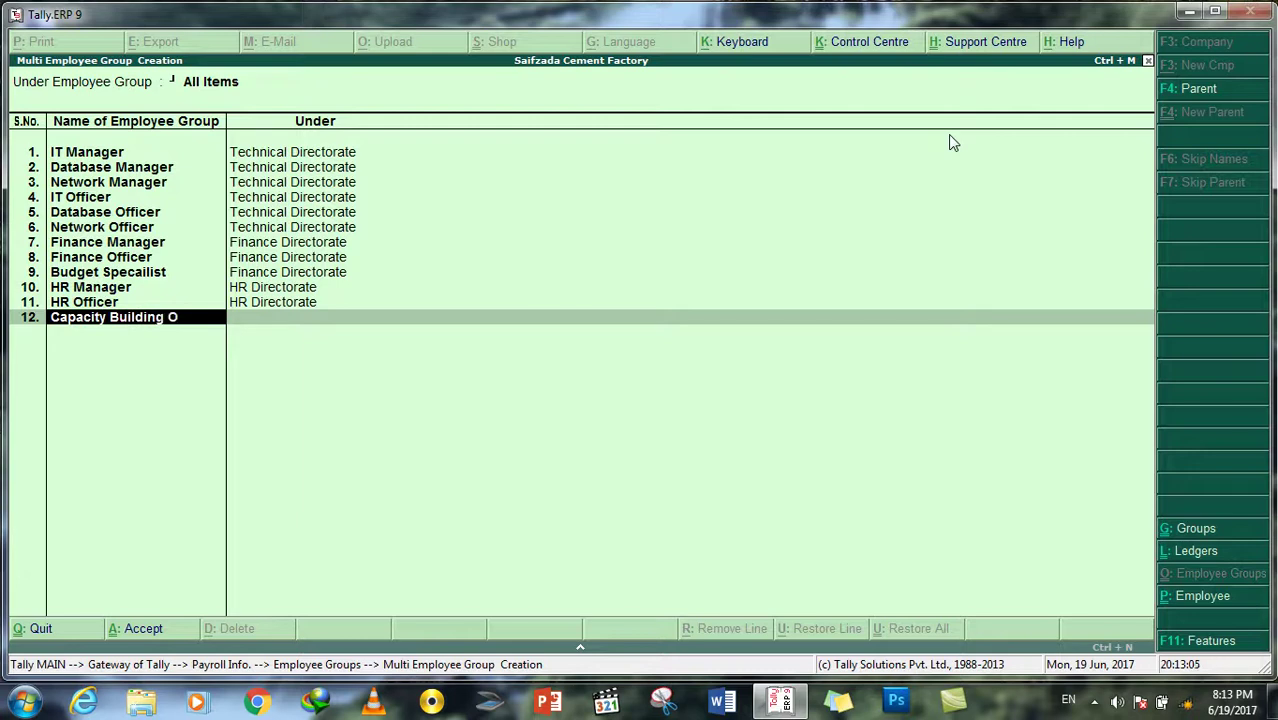
{"action": "key", "text": "Return"}
{"action": "key", "text": "Down"}
Step: Add Operation Manager, Operation Officer, Procurement Officer and Admin Officer under OPeration Directorate, then finish the list
{"action": "key", "text": "Down"}
{"action": "key", "text": "Return"}
{"action": "type", "text": "Operation Manager"}
{"action": "key", "text": "Return"}
{"action": "key", "text": "Down"}
{"action": "key", "text": "Down"}
{"action": "key", "text": "Down"}
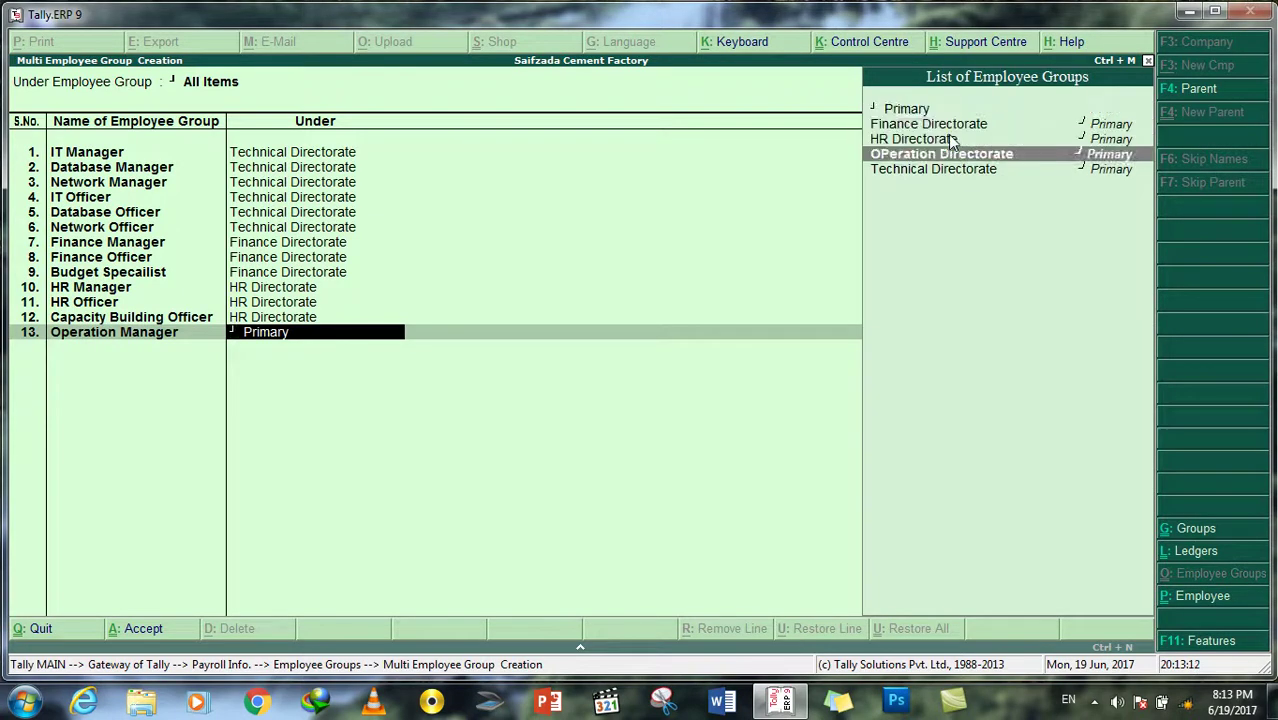
{"action": "key", "text": "Return"}
{"action": "type", "text": "P"}
{"action": "key", "text": "BackSpace"}
{"action": "type", "text": "Opera"}
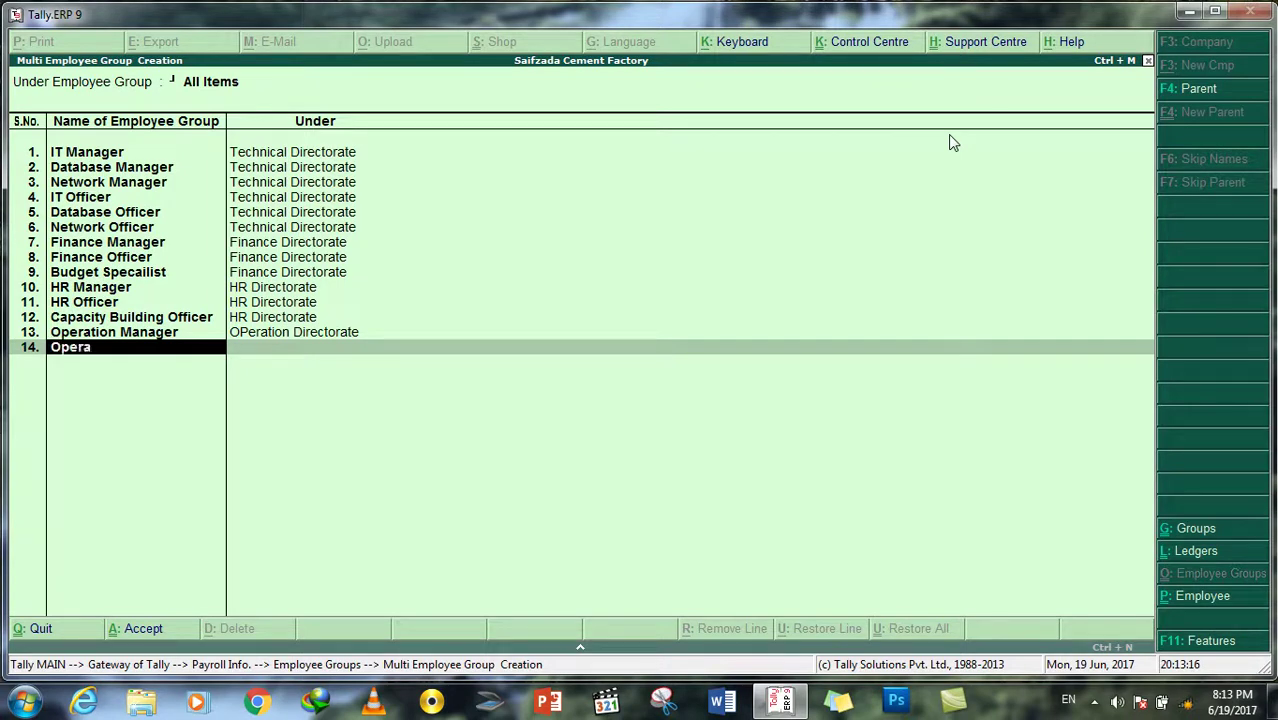
{"action": "type", "text": "tion Officer"}
{"action": "key", "text": "Return"}
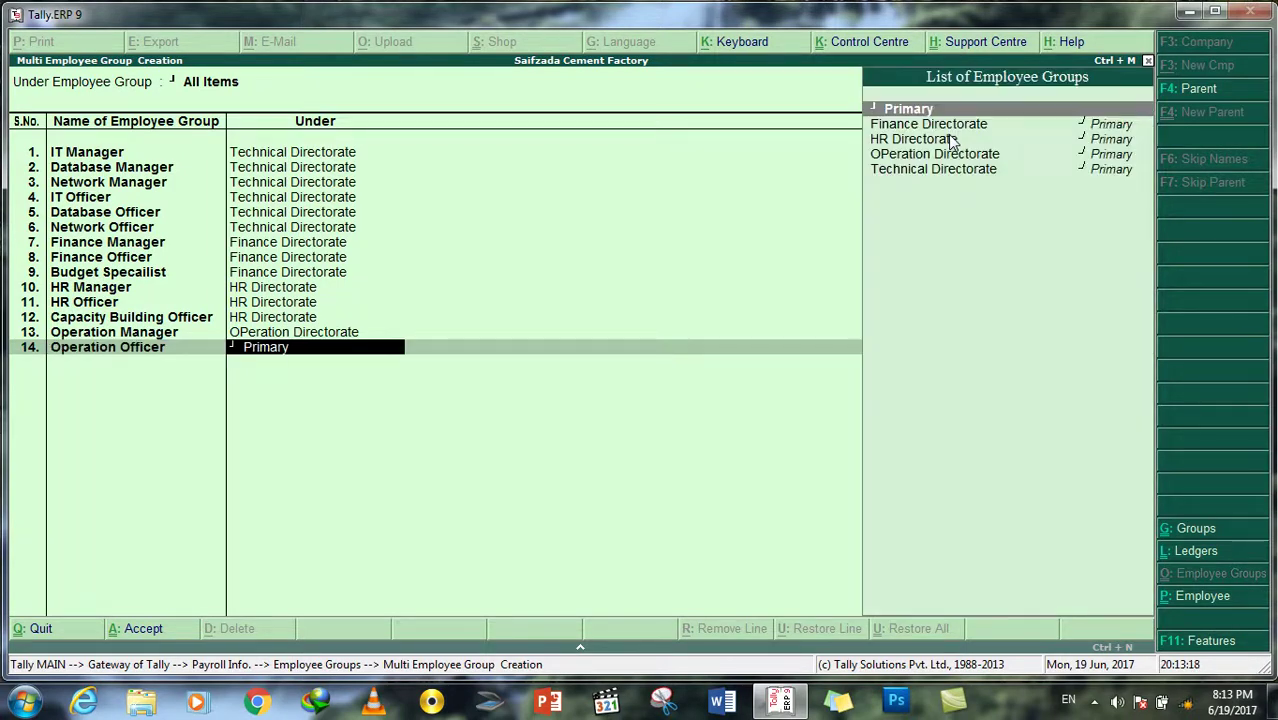
{"action": "key", "text": "Down"}
{"action": "key", "text": "Down"}
{"action": "key", "text": "Down"}
{"action": "key", "text": "Down"}
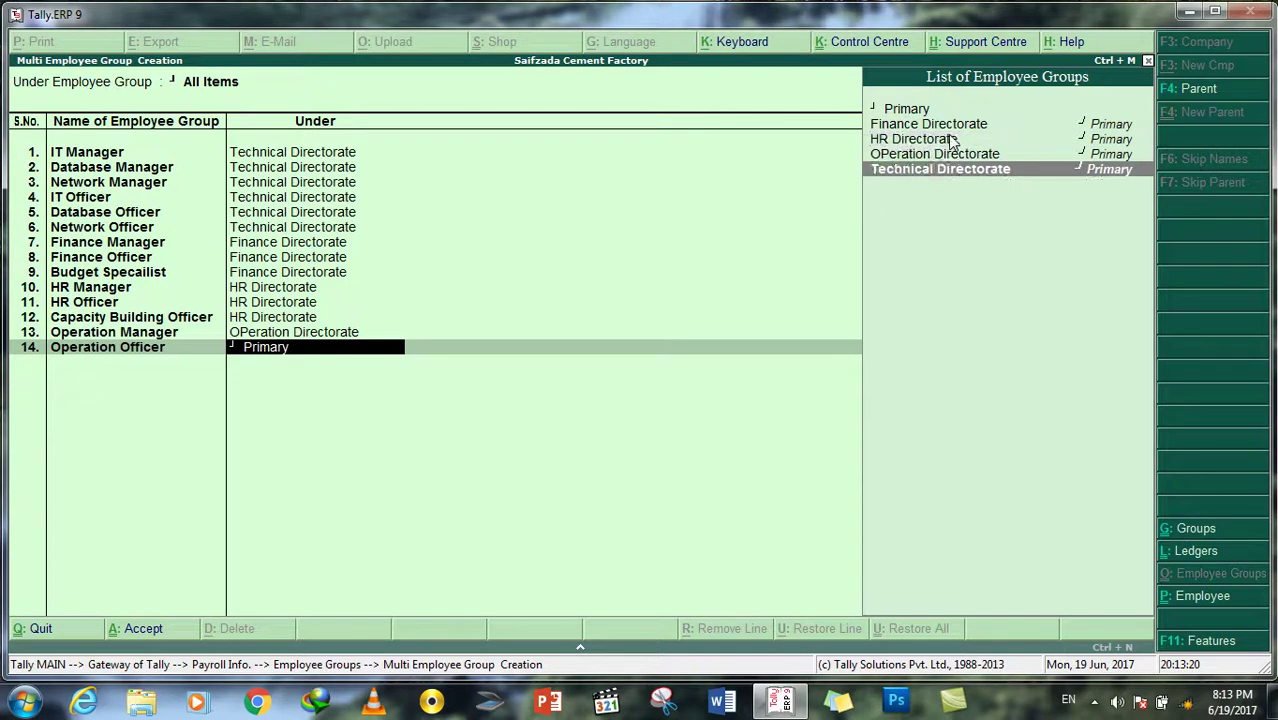
{"action": "key", "text": "Up"}
{"action": "key", "text": "Return"}
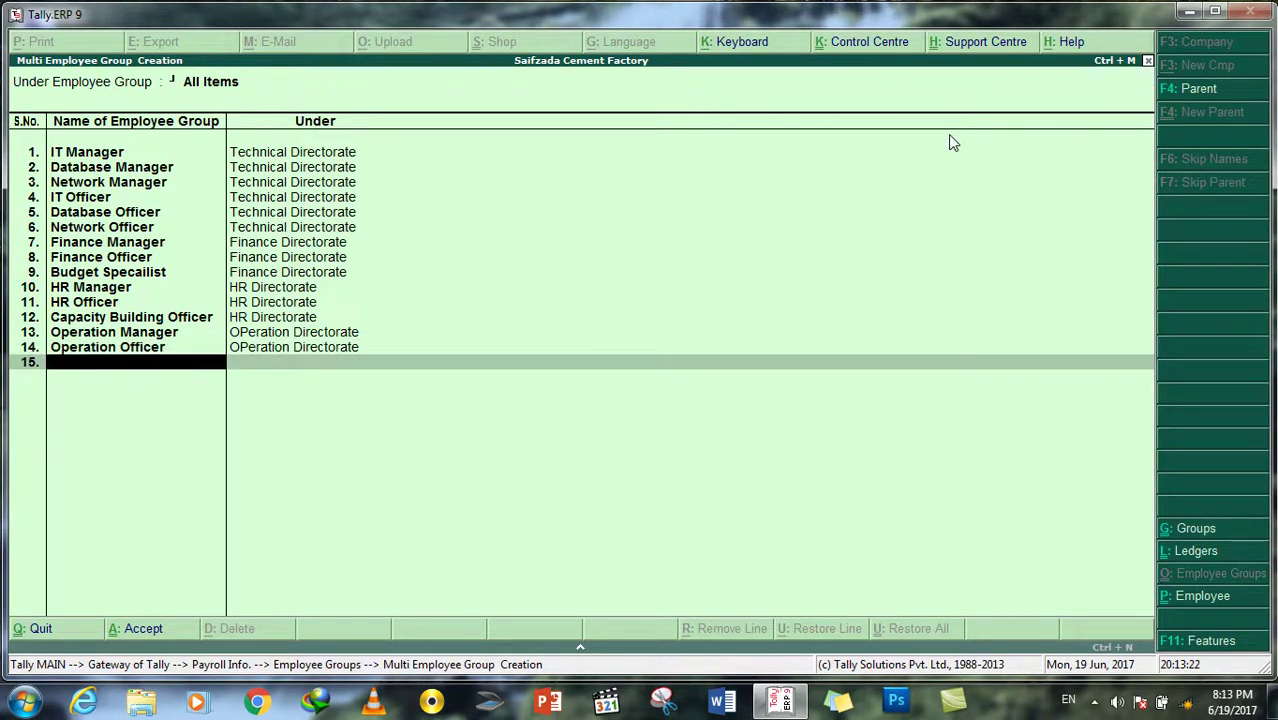
{"action": "type", "text": "Sales"}
{"action": "key", "text": "BackSpace"}
{"action": "key", "text": "BackSpace"}
{"action": "key", "text": "BackSpace"}
{"action": "key", "text": "BackSpace"}
{"action": "key", "text": "BackSpace"}
{"action": "type", "text": "Procurement Offic"}
{"action": "key", "text": "BackSpace"}
{"action": "key", "text": "BackSpace"}
{"action": "type", "text": "icer"}
{"action": "key", "text": "Return"}
{"action": "key", "text": "Down"}
{"action": "key", "text": "Down"}
{"action": "key", "text": "Down"}
{"action": "key", "text": "Return"}
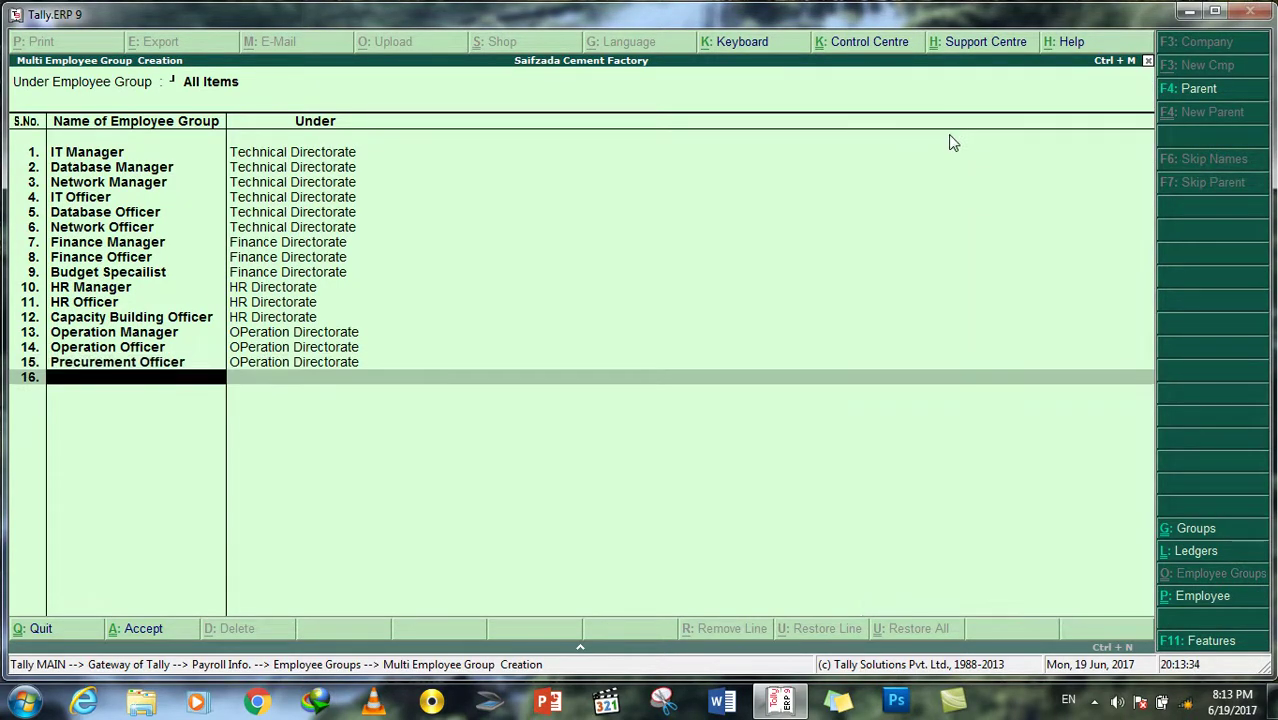
{"action": "type", "text": "Admin Officer"}
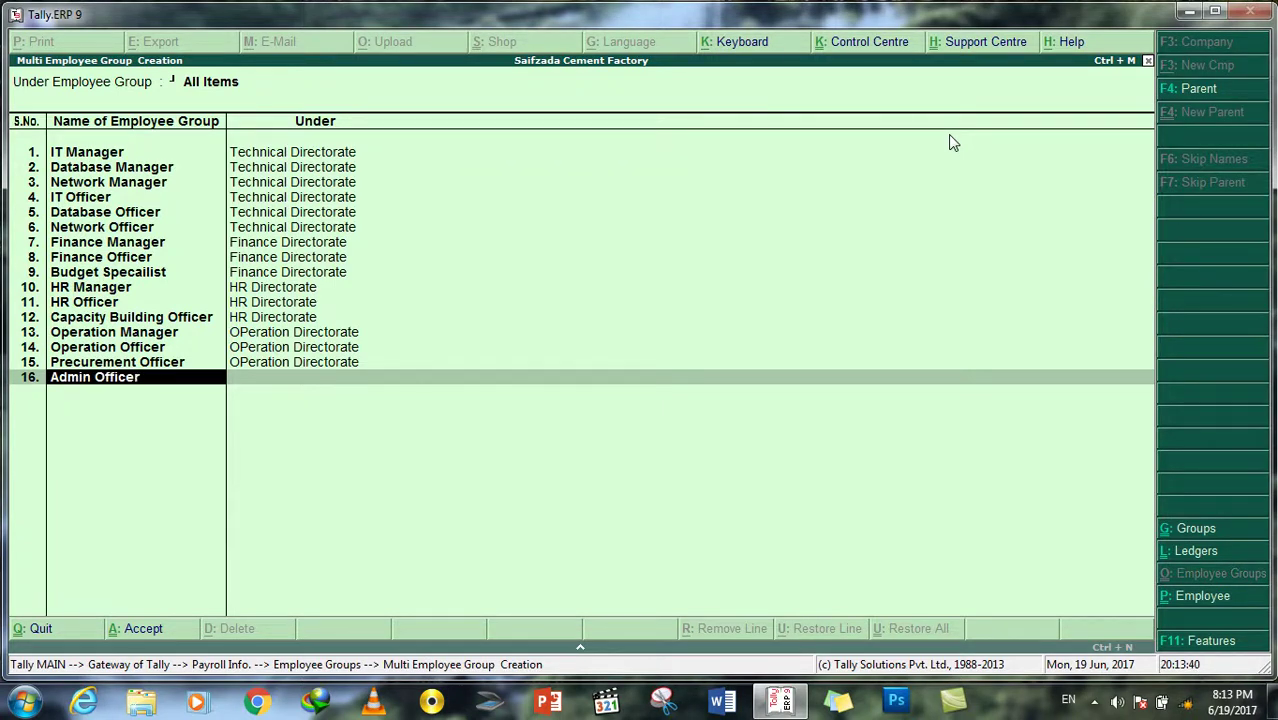
{"action": "key", "text": "Return"}
{"action": "key", "text": "Down"}
{"action": "key", "text": "Down"}
{"action": "key", "text": "Down"}
{"action": "key", "text": "Return"}
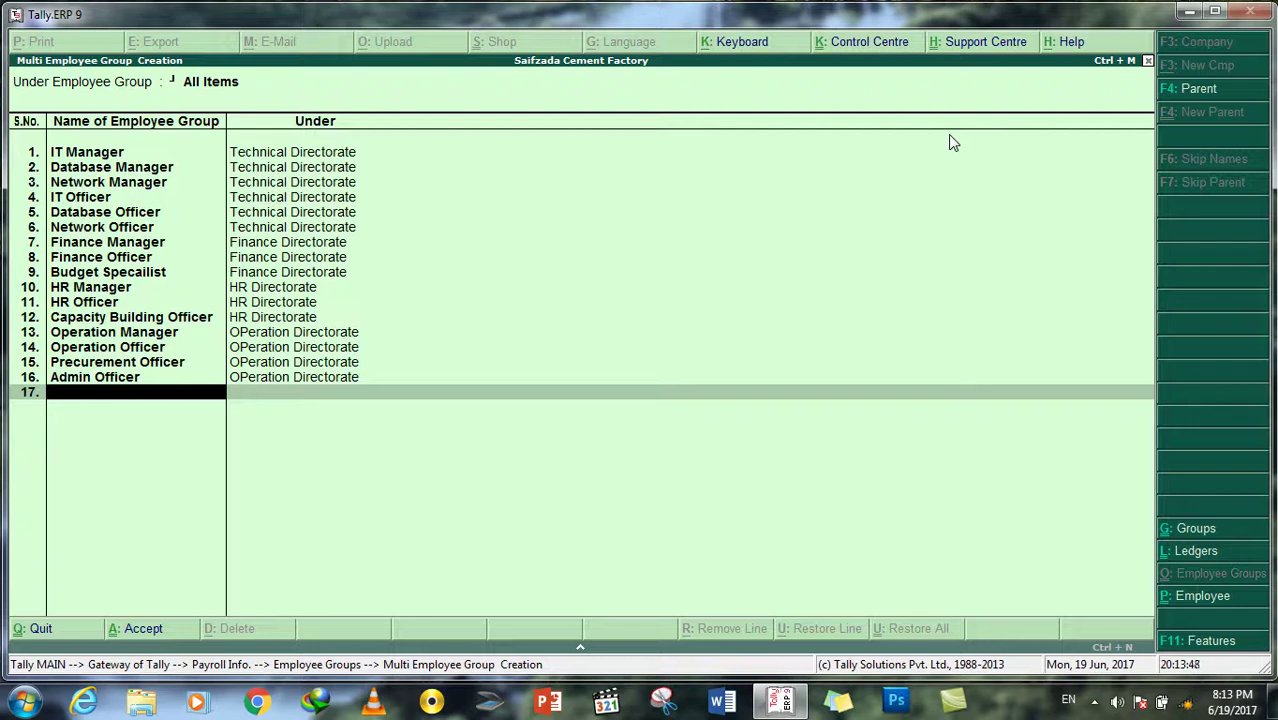
{"action": "key", "text": "Return"}
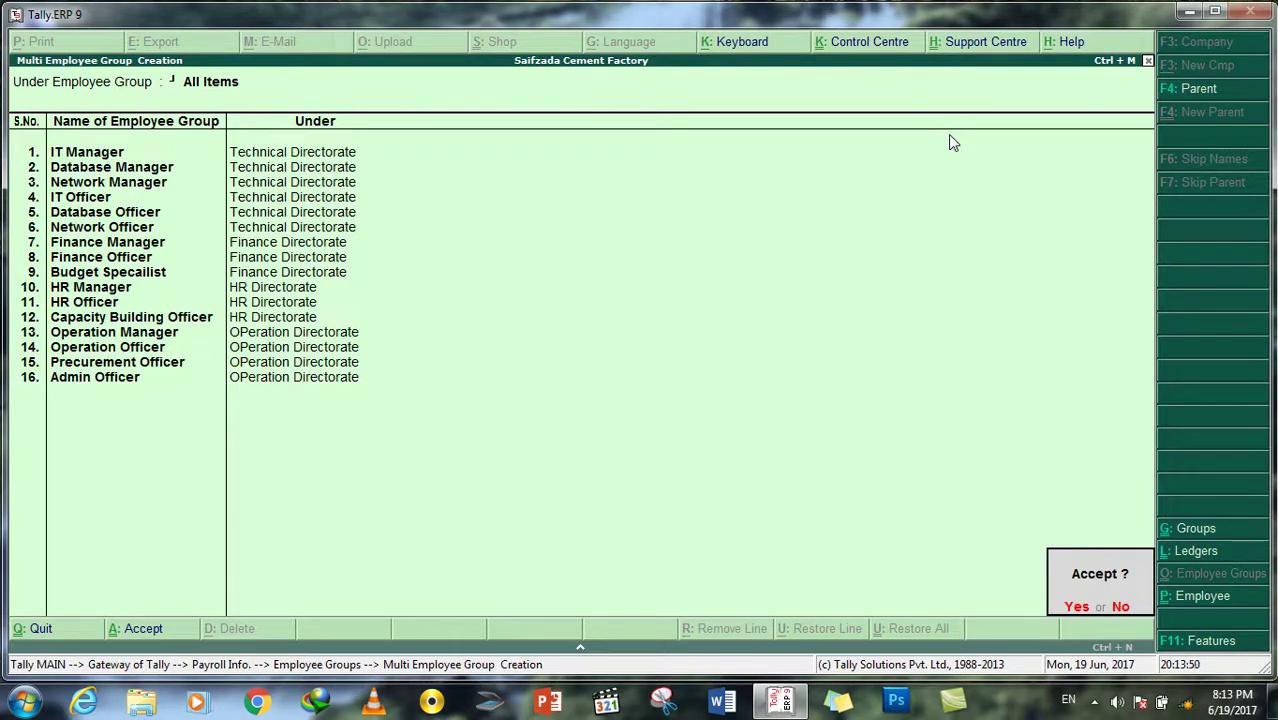
Step: Save the sixteen position groups and return to the Payroll Info. menu
{"action": "key", "text": "Return"}
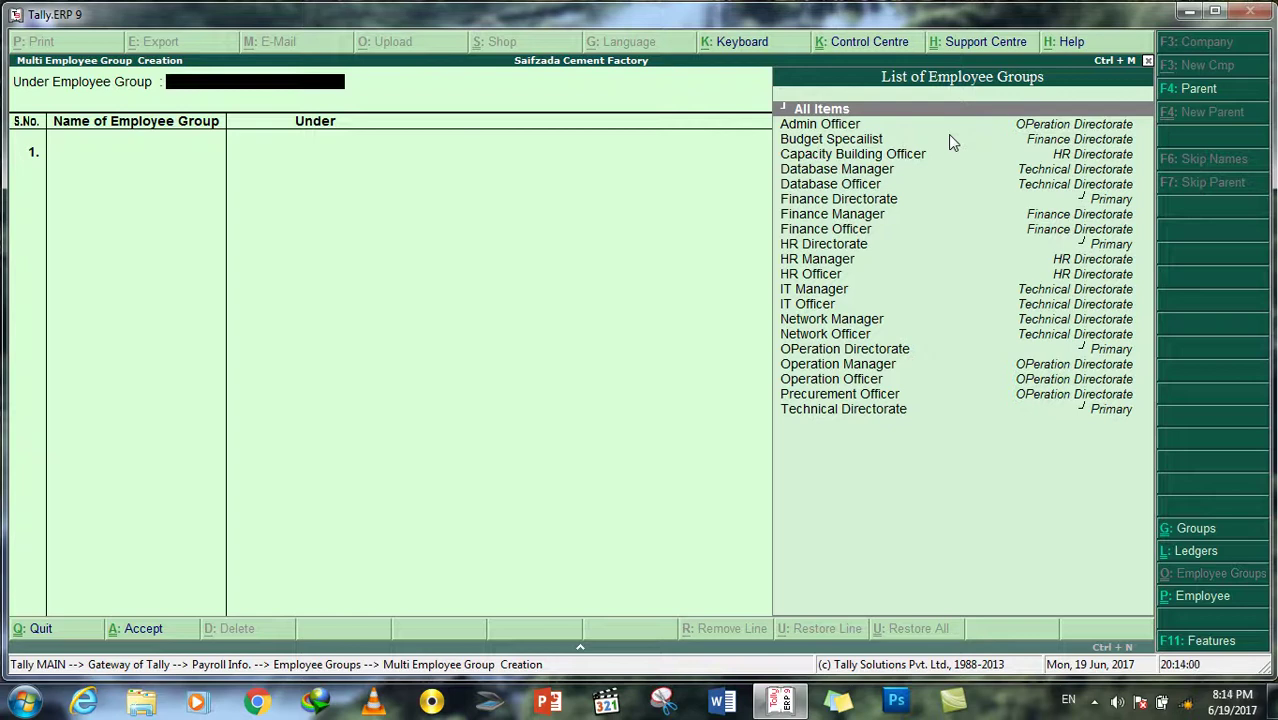
{"action": "key", "text": "Escape"}
{"action": "key", "text": "y"}
{"action": "key", "text": "Down"}
{"action": "key", "text": "Return"}
{"action": "key", "text": "Escape"}
{"action": "key", "text": "Down"}
Step: Under Employees, skip the single employee form and open Multi Employee Creation
{"action": "key", "text": "Down"}
{"action": "key", "text": "Down"}
{"action": "key", "text": "Return"}
{"action": "key", "text": "Escape"}
{"action": "key", "text": "Escape"}
{"action": "key", "text": "Down"}
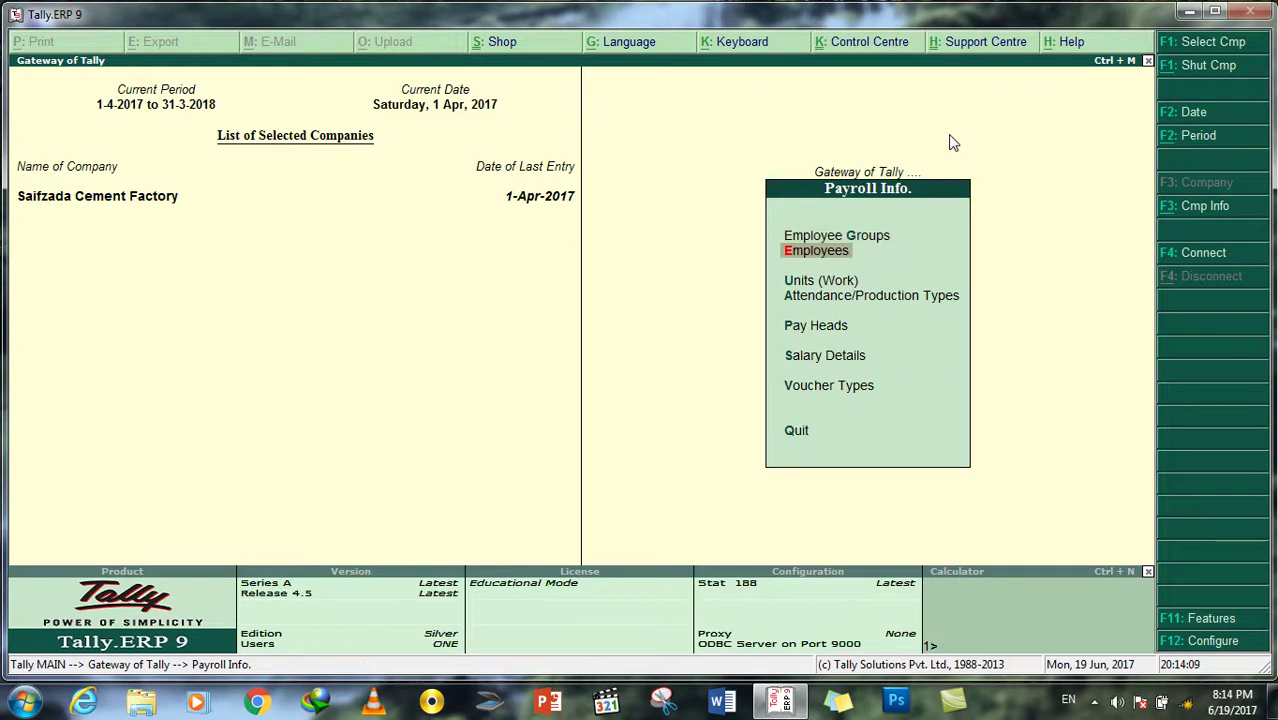
{"action": "key", "text": "Return"}
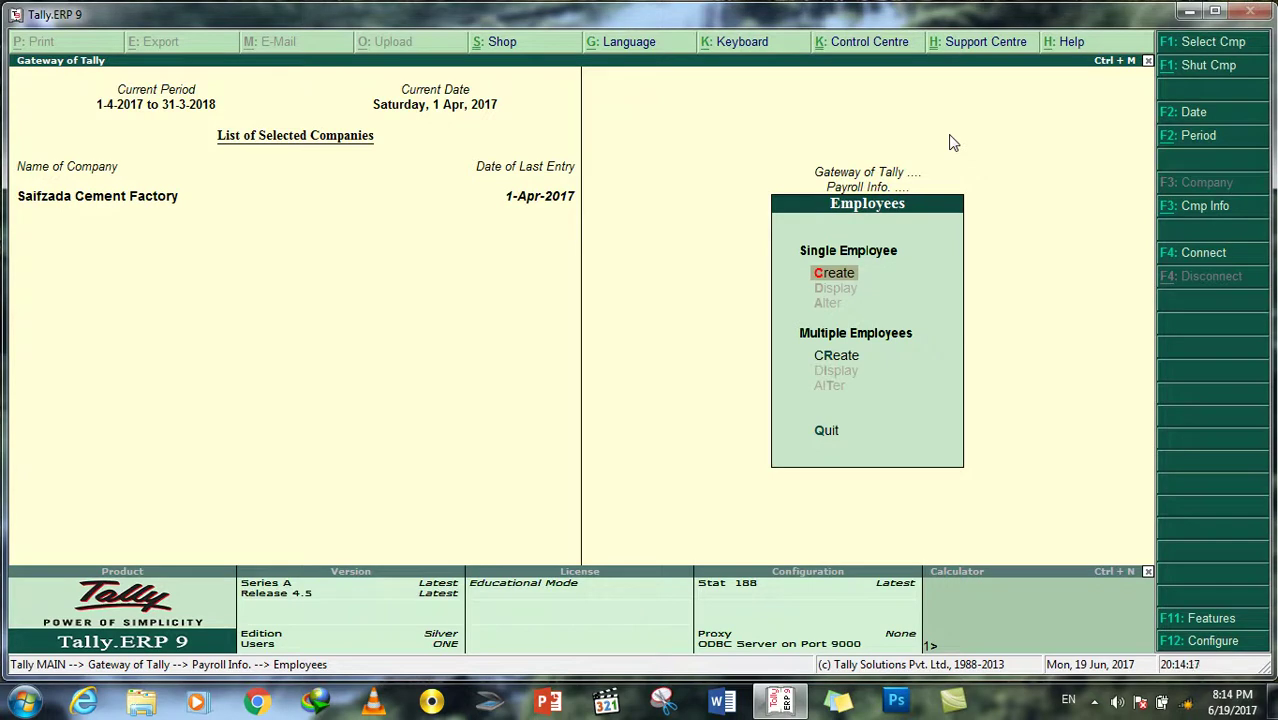
{"action": "key", "text": "Escape"}
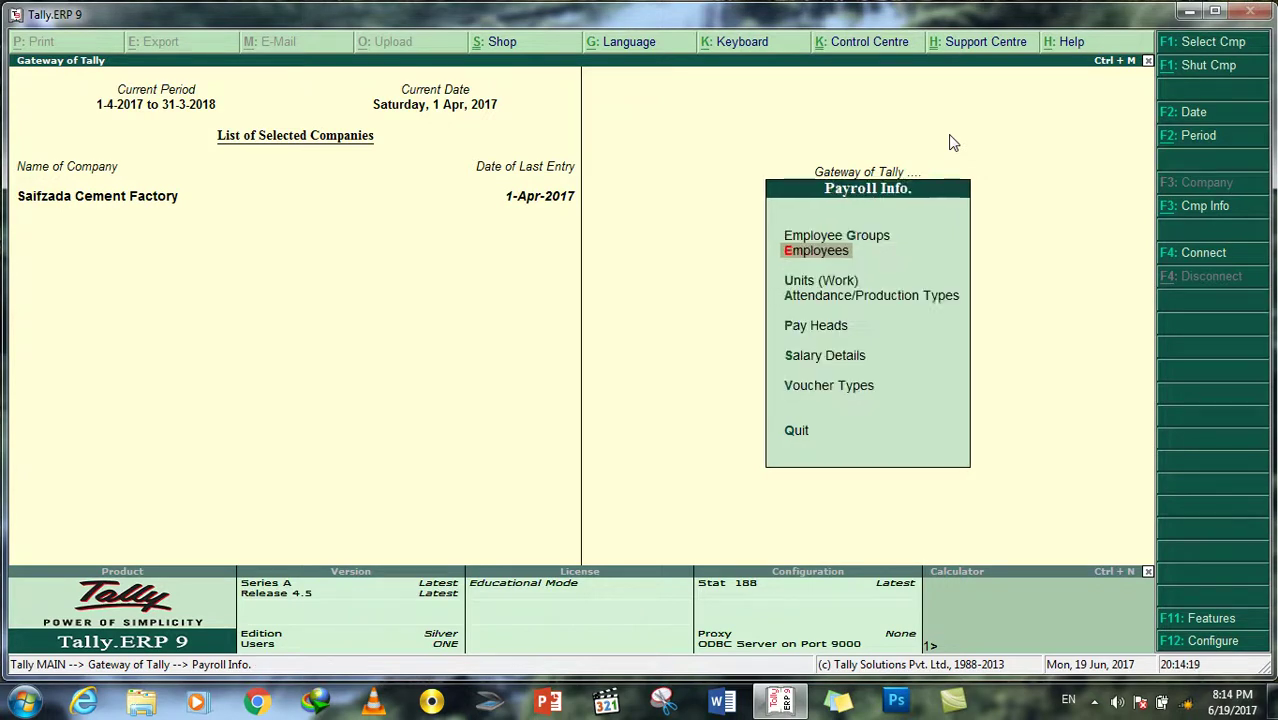
{"action": "key", "text": "Return"}
{"action": "key", "text": "Down"}
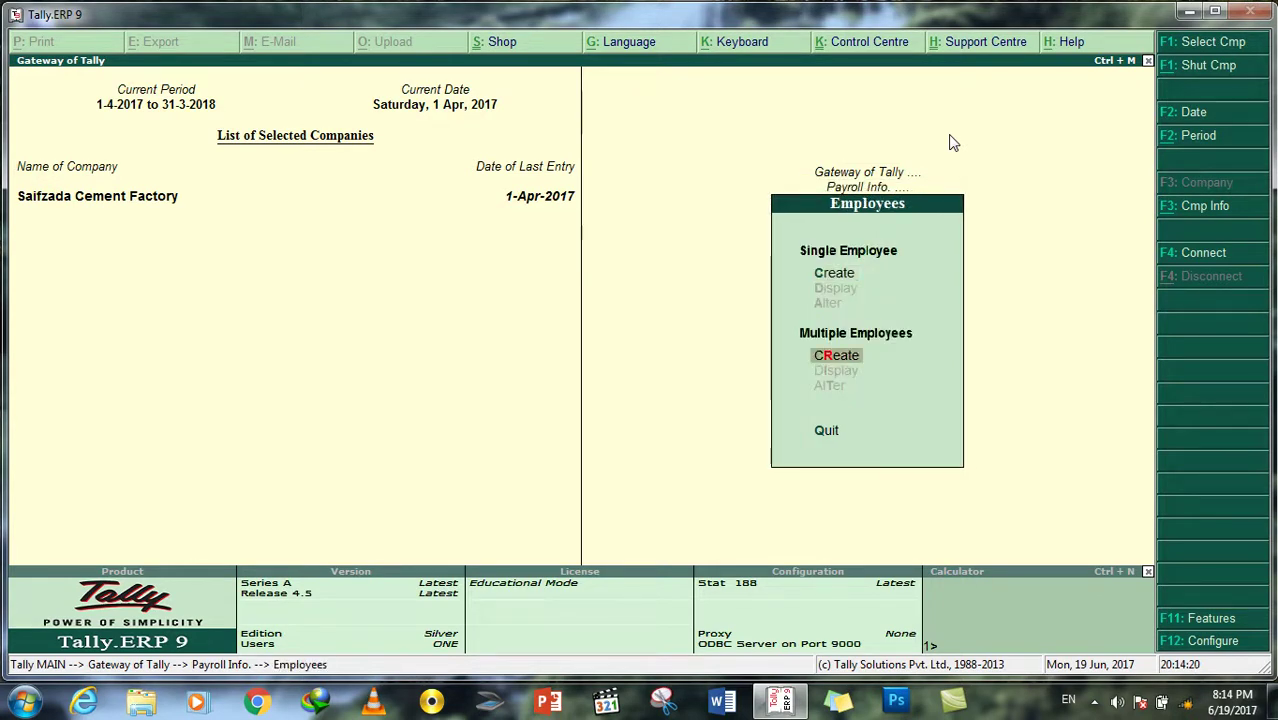
{"action": "key", "text": "Up"}
{"action": "key", "text": "Return"}
{"action": "key", "text": "Escape"}
{"action": "key", "text": "y"}
{"action": "key", "text": "Down"}
{"action": "key", "text": "Return"}
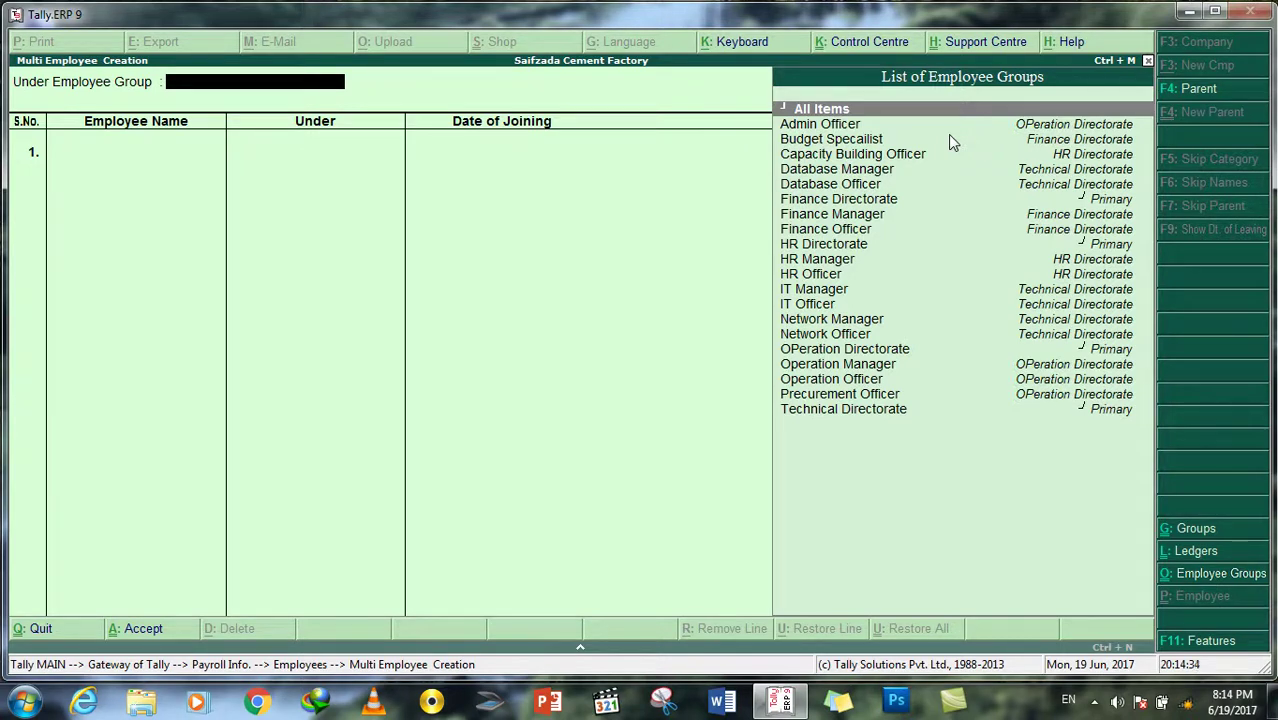
Step: Enter the first employee's full name and place them under Technical Directorate
{"action": "key", "text": "Return"}
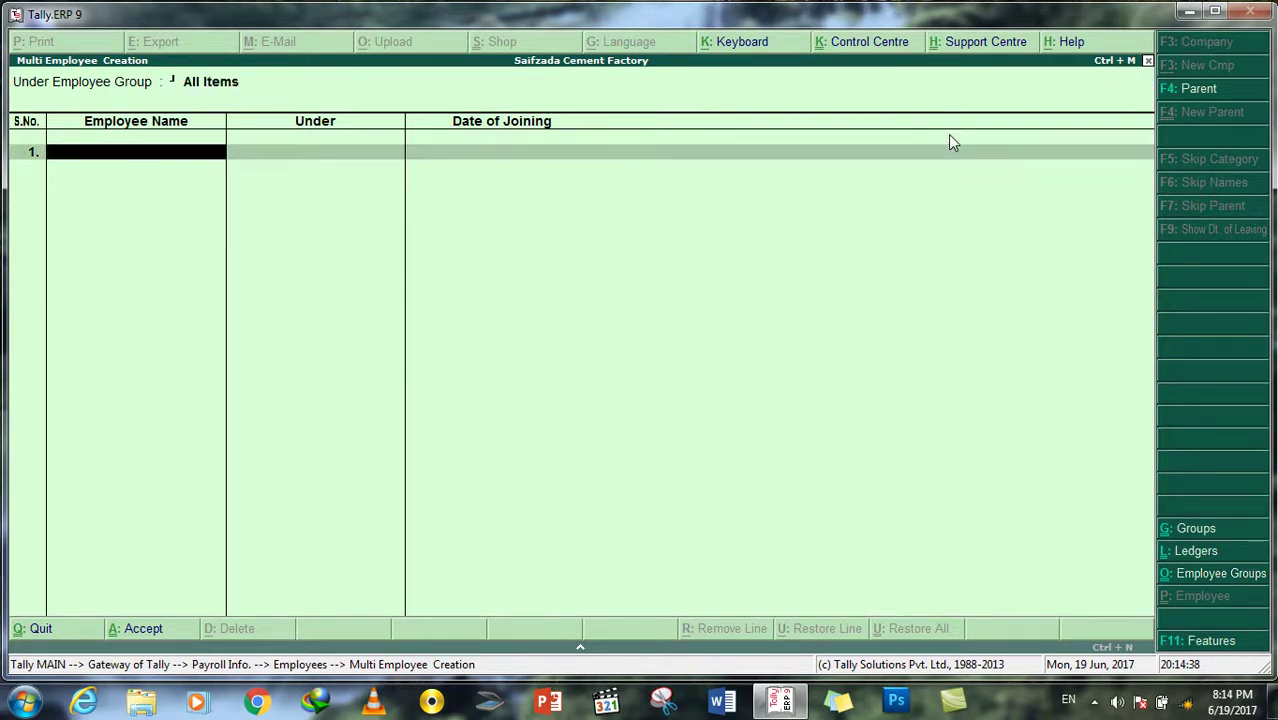
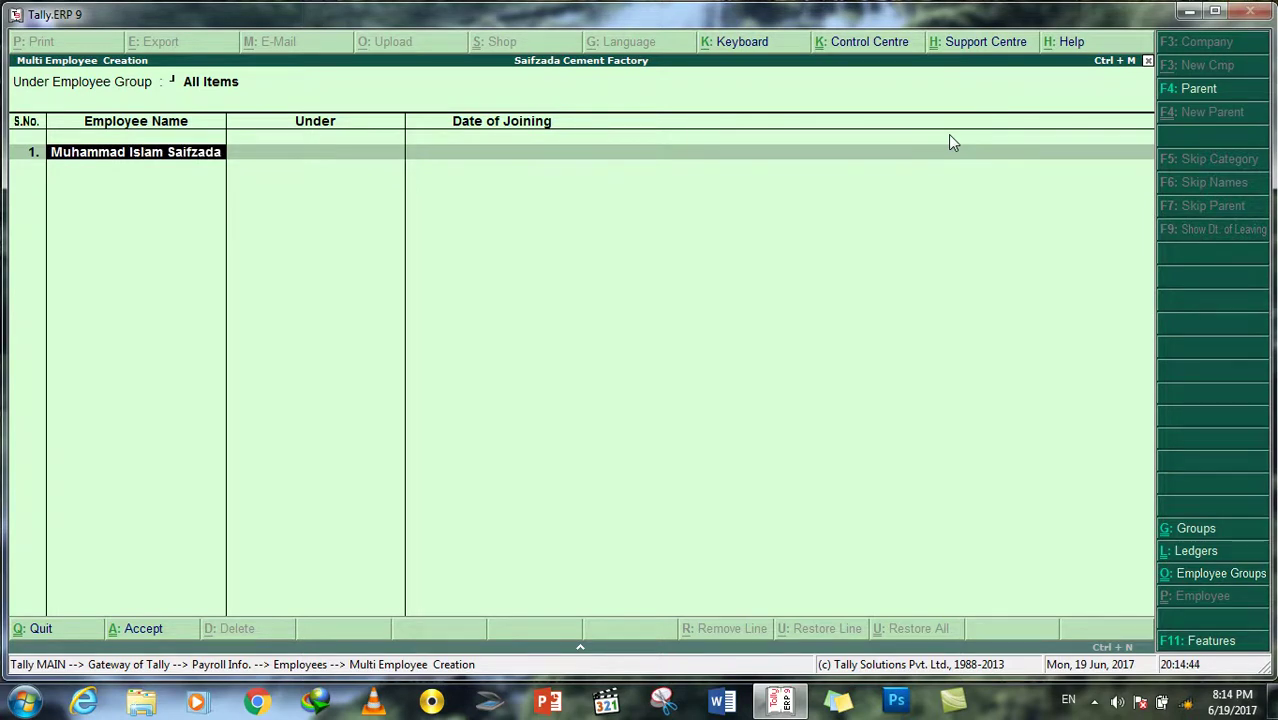
{"action": "key", "text": "Return"}
{"action": "key", "text": "Down"}
{"action": "key", "text": "Down"}
{"action": "key", "text": "Down"}
{"action": "key", "text": "Down"}
{"action": "key", "text": "Down"}
{"action": "key", "text": "Down"}
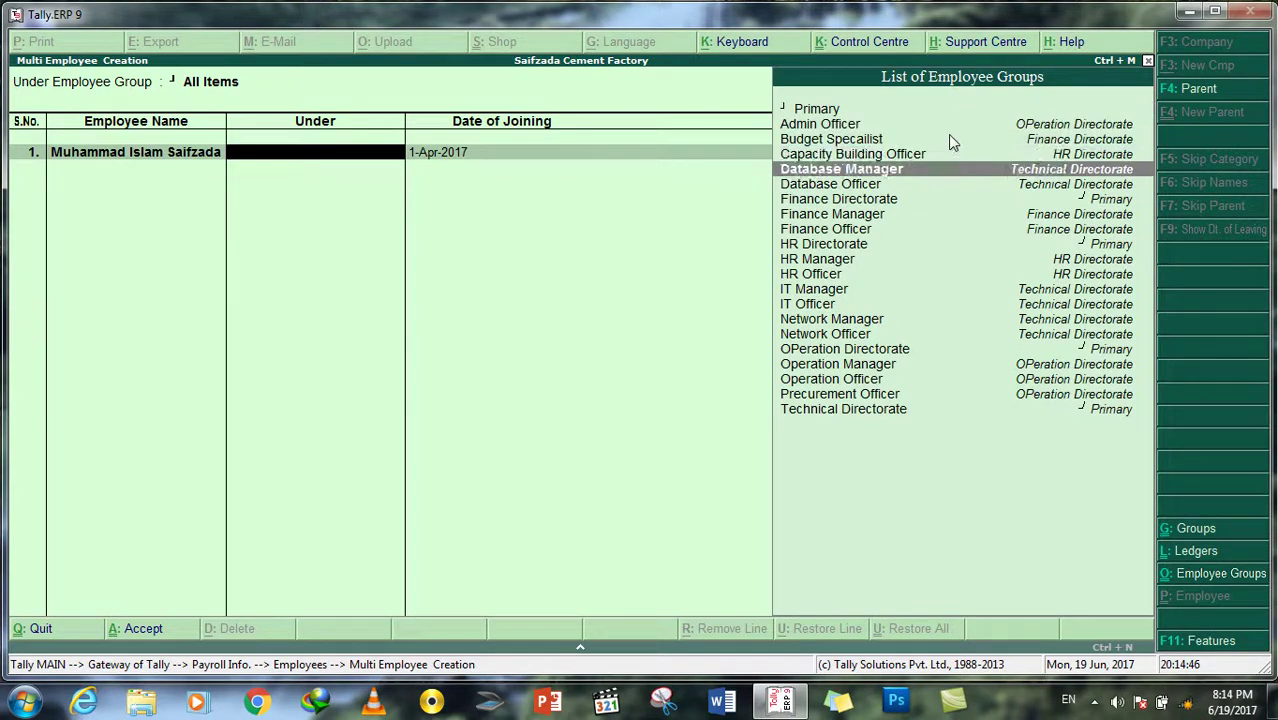
{"action": "key", "text": "Down"}
{"action": "key", "text": "Down"}
{"action": "key", "text": "Down"}
{"action": "key", "text": "Down"}
{"action": "key", "text": "Down"}
{"action": "key", "text": "Down"}
{"action": "key", "text": "Down"}
{"action": "key", "text": "Down"}
{"action": "key", "text": "Down"}
{"action": "key", "text": "Down"}
{"action": "key", "text": "Down"}
{"action": "key", "text": "Down"}
{"action": "key", "text": "Down"}
{"action": "key", "text": "Down"}
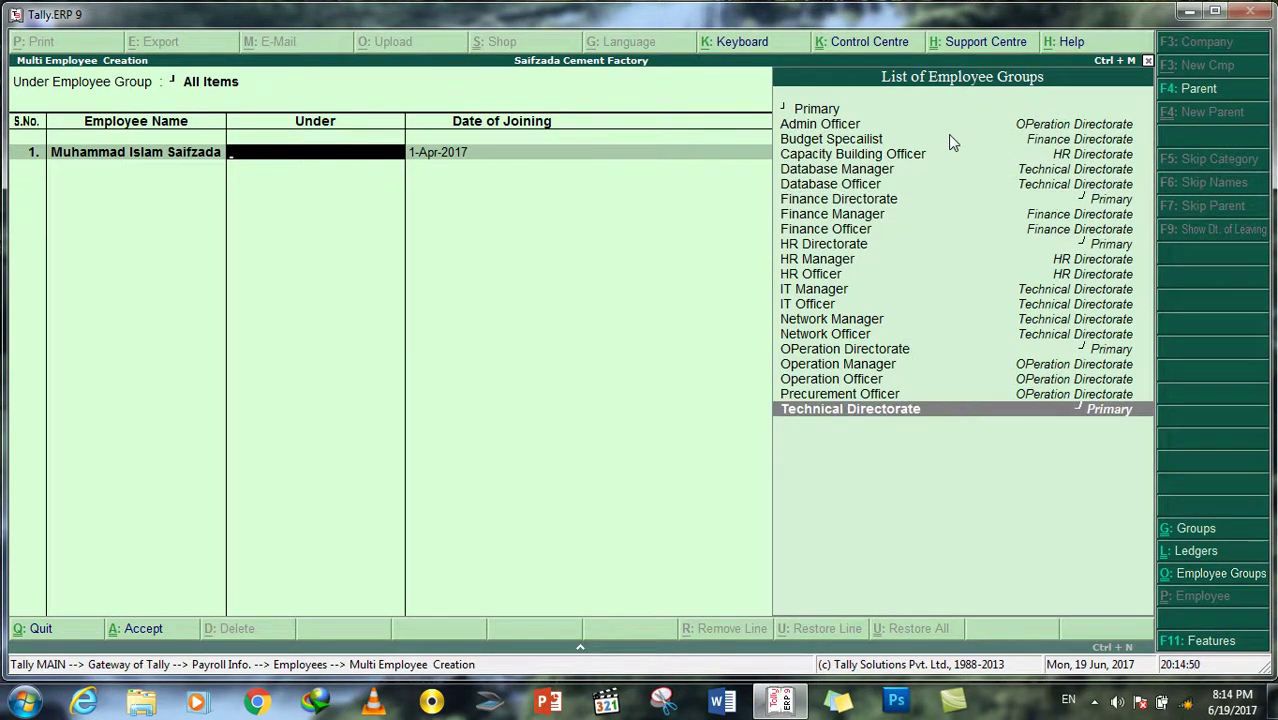
{"action": "key", "text": "Return"}
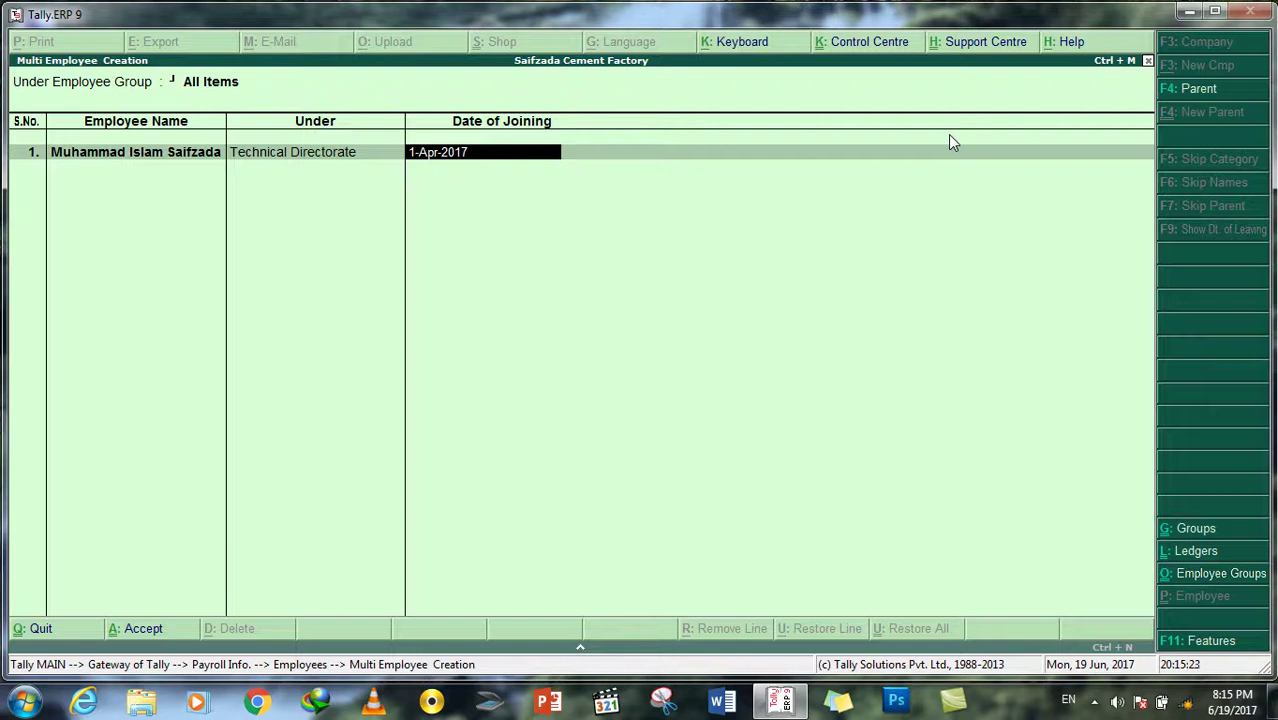
Step: Set the first employee's joining date to 1-Feb-2017
{"action": "key", "text": "Delete"}
{"action": "key", "text": "Delete"}
{"action": "key", "text": "Delete"}
{"action": "key", "text": "Delete"}
{"action": "key", "text": "Delete"}
{"action": "key", "text": "Delete"}
{"action": "key", "text": "Delete"}
{"action": "key", "text": "Delete"}
{"action": "key", "text": "Delete"}
{"action": "key", "text": "Delete"}
{"action": "type", "text": "1-"}
{"action": "type", "text": "2-2017"}
{"action": "key", "text": "Return"}
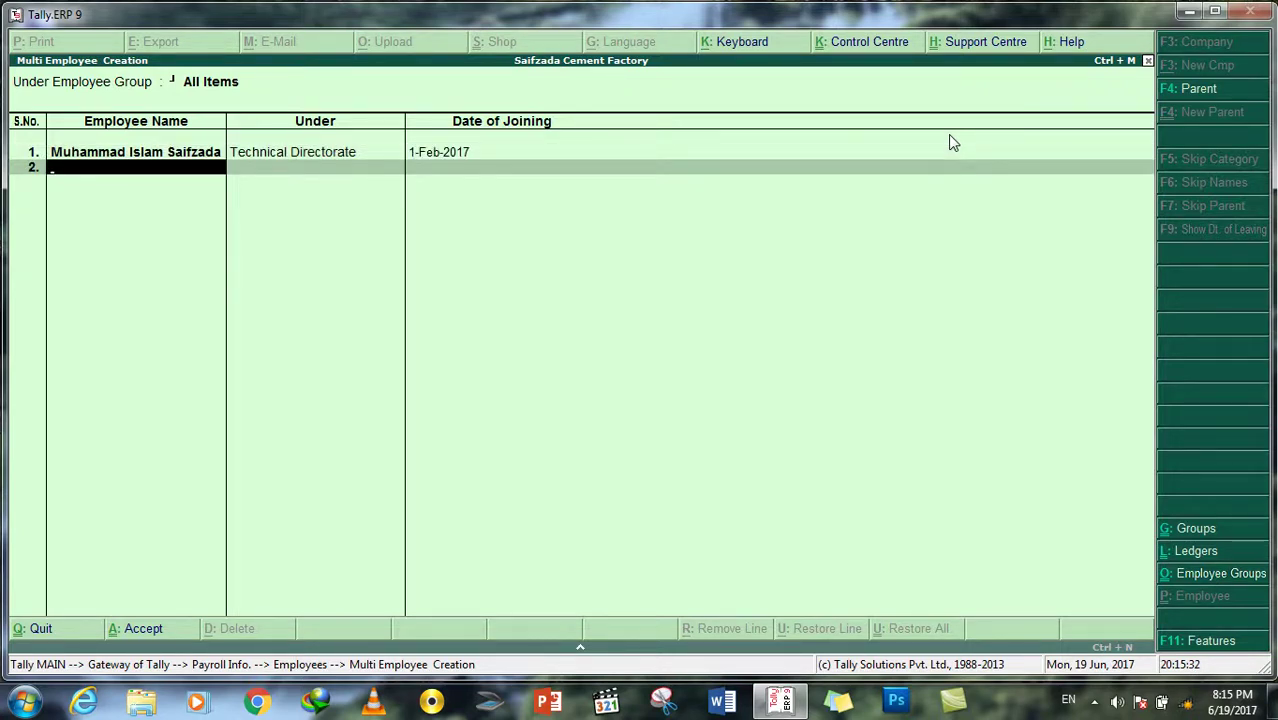
Step: Change the first employee's joining date to 1-Jan-2017
{"action": "key", "text": "Up"}
{"action": "key", "text": "Return"}
{"action": "key", "text": "Return"}
{"action": "type", "text": "1-1-201"}
{"action": "type", "text": "7"}
{"action": "key", "text": "Return"}
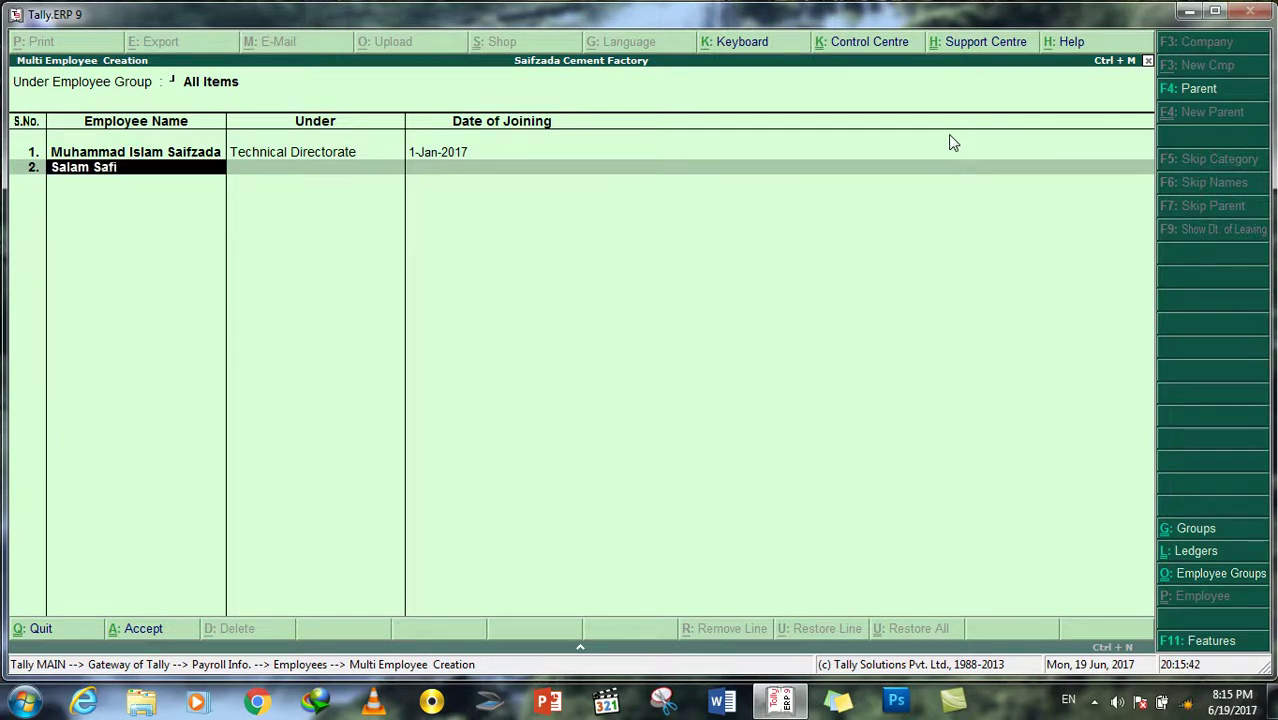
Step: Add the second employee under IT Manager (1-Jan-2017) and the third under IT Officer
{"action": "key", "text": "Return"}
{"action": "key", "text": "Down"}
{"action": "key", "text": "Down"}
{"action": "key", "text": "Down"}
{"action": "key", "text": "Down"}
{"action": "key", "text": "Down"}
{"action": "key", "text": "Down"}
{"action": "key", "text": "Down"}
{"action": "key", "text": "Down"}
{"action": "key", "text": "Down"}
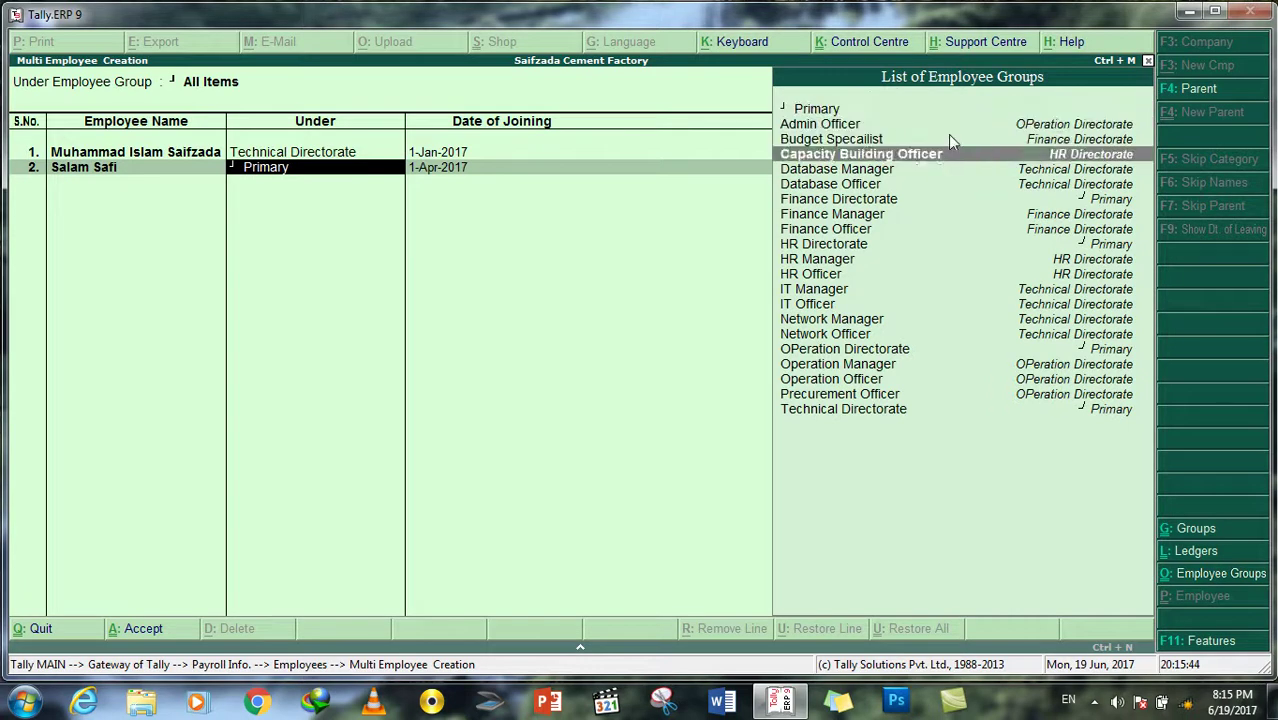
{"action": "key", "text": "Down"}
{"action": "key", "text": "Down"}
{"action": "key", "text": "Down"}
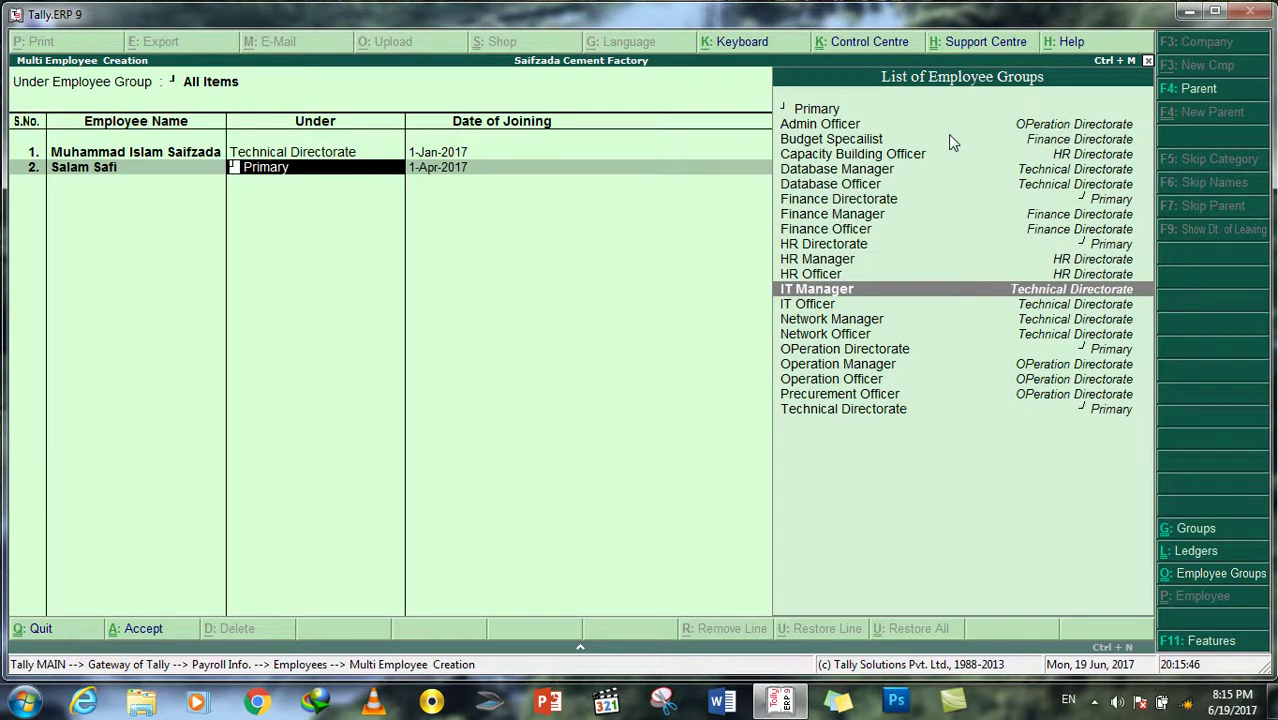
{"action": "key", "text": "Return"}
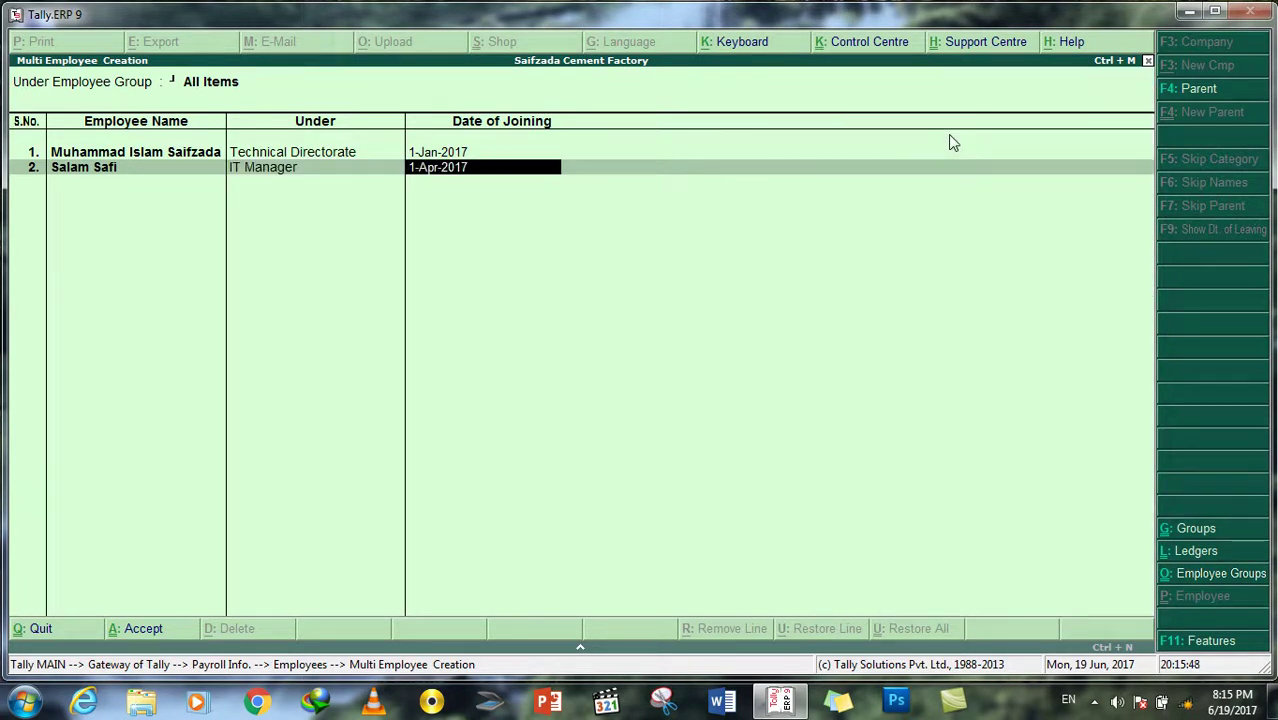
{"action": "type", "text": "1-1-2017"}
{"action": "key", "text": "Return"}
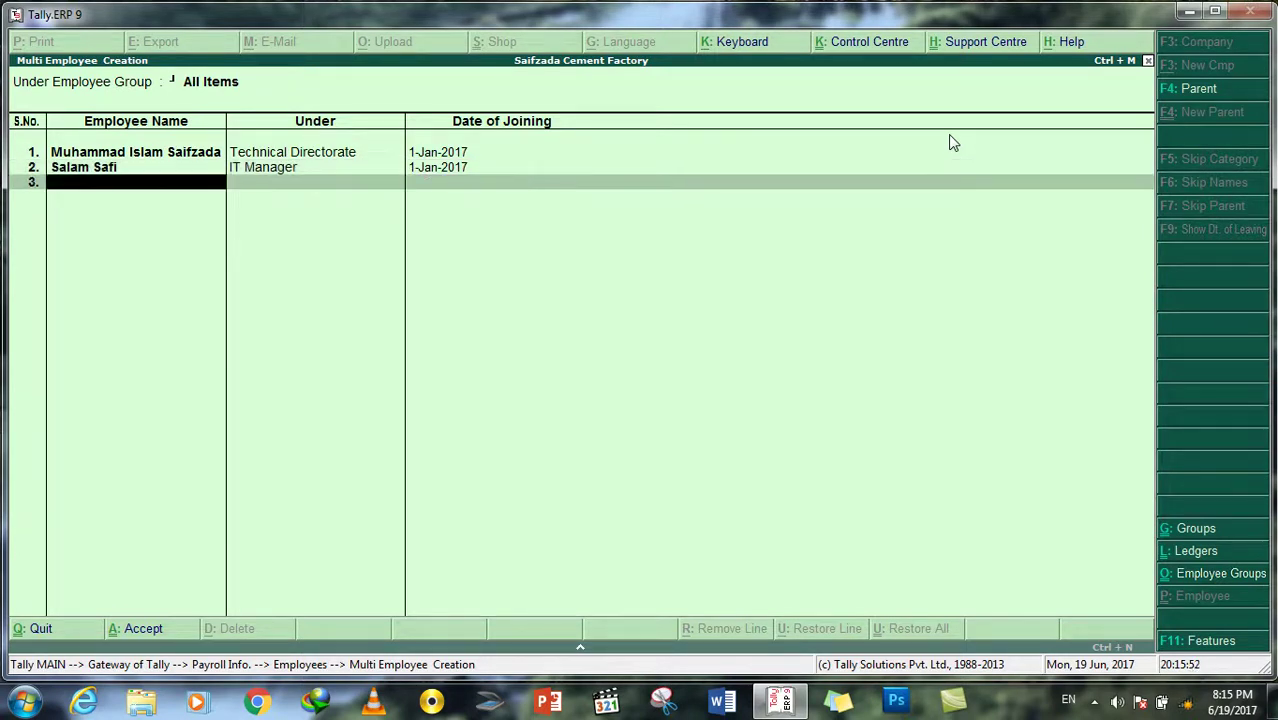
{"action": "key", "text": "Return"}
{"action": "key", "text": "Down"}
{"action": "key", "text": "Down"}
{"action": "key", "text": "Down"}
{"action": "key", "text": "Down"}
{"action": "key", "text": "Down"}
{"action": "key", "text": "Down"}
{"action": "key", "text": "Down"}
{"action": "key", "text": "Down"}
{"action": "key", "text": "Down"}
{"action": "key", "text": "Down"}
{"action": "key", "text": "Down"}
{"action": "key", "text": "Down"}
{"action": "key", "text": "Down"}
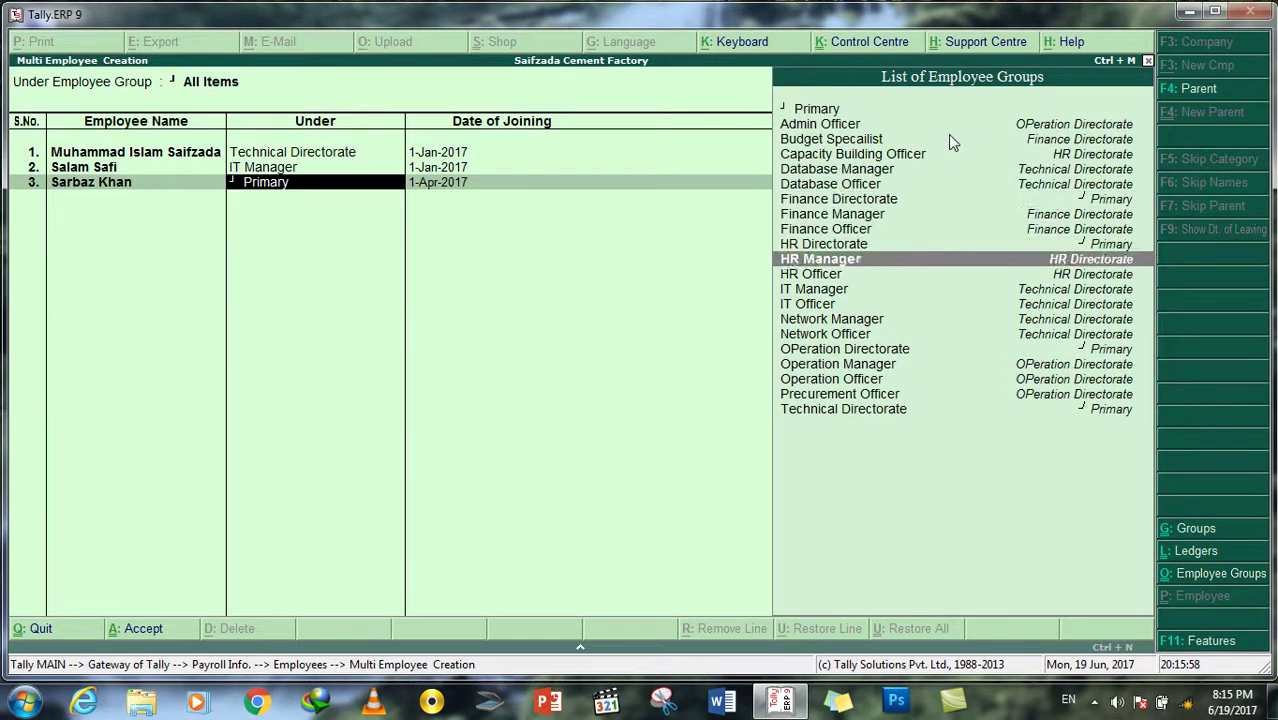
{"action": "key", "text": "Return"}
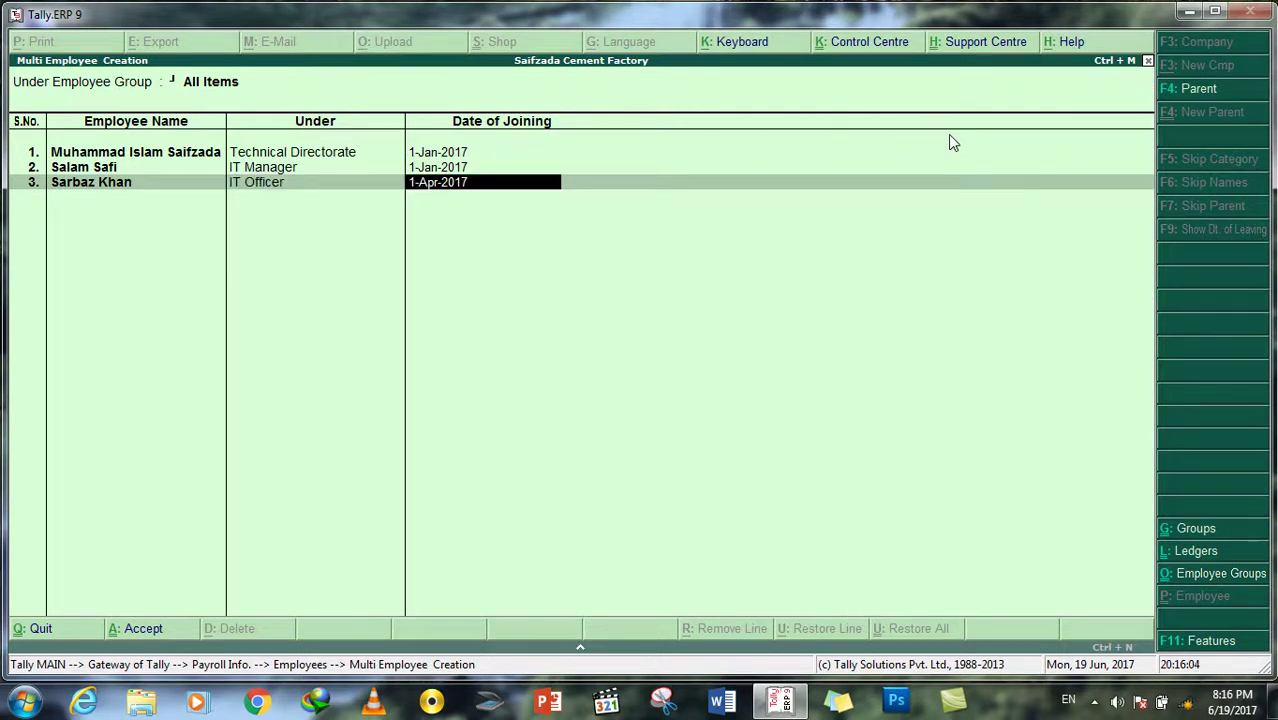
{"action": "key", "text": "Return"}
Step: Add the fourth employee under Database Manager and the fifth under Database Officer
{"action": "type", "text": "Wali"}
{"action": "key", "text": "Return"}
{"action": "key", "text": "Down"}
{"action": "key", "text": "Down"}
{"action": "key", "text": "Down"}
{"action": "key", "text": "Down"}
{"action": "key", "text": "Down"}
{"action": "key", "text": "Down"}
{"action": "key", "text": "Down"}
{"action": "key", "text": "Down"}
{"action": "key", "text": "Down"}
{"action": "key", "text": "Down"}
{"action": "key", "text": "Down"}
{"action": "key", "text": "Down"}
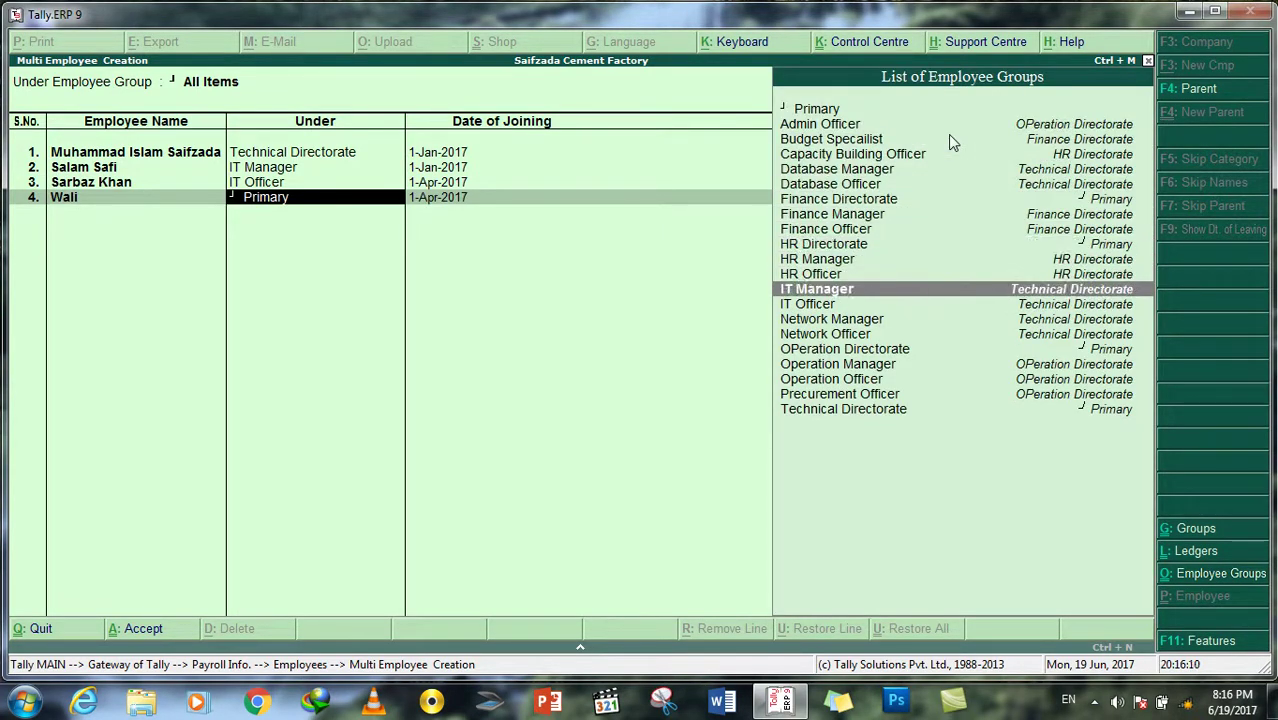
{"action": "key", "text": "Down"}
{"action": "key", "text": "Up"}
{"action": "key", "text": "Up"}
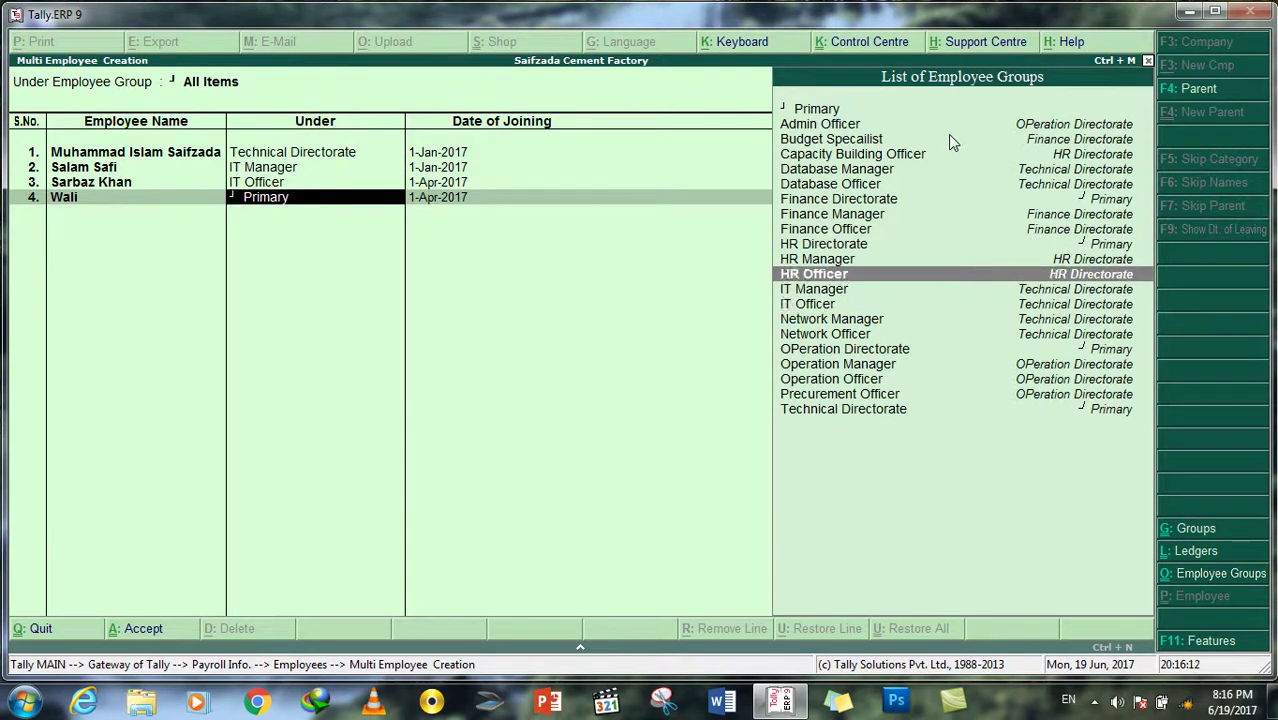
{"action": "key", "text": "Up"}
{"action": "key", "text": "Up"}
{"action": "key", "text": "Up"}
{"action": "key", "text": "Up"}
{"action": "key", "text": "Up"}
{"action": "key", "text": "Up"}
{"action": "key", "text": "Up"}
{"action": "key", "text": "Return"}
{"action": "key", "text": "Return"}
{"action": "type", "text": "Sah"}
{"action": "key", "text": "BackSpace"}
{"action": "type", "text": "hadi"}
{"action": "key", "text": "BackSpace"}
{"action": "key", "text": "BackSpace"}
{"action": "type", "text": "fiullah"}
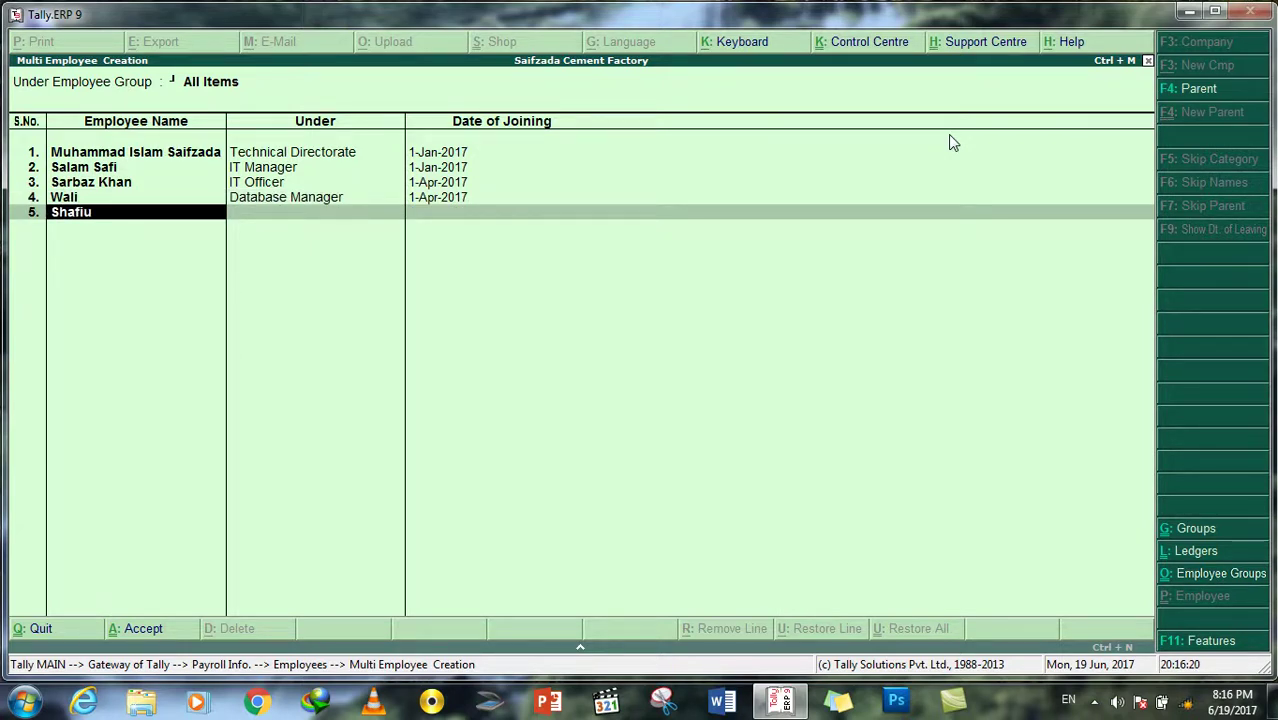
{"action": "key", "text": "Return"}
{"action": "key", "text": "Down"}
{"action": "key", "text": "Down"}
{"action": "key", "text": "Down"}
{"action": "key", "text": "Down"}
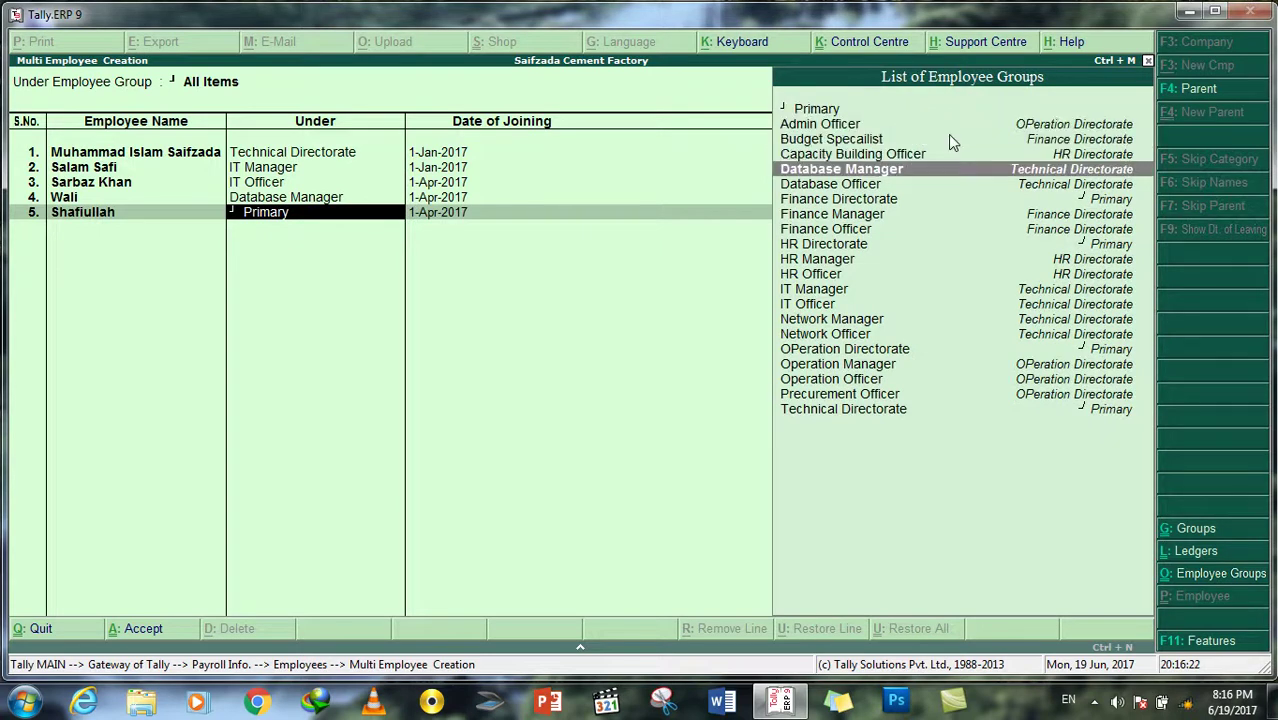
{"action": "key", "text": "Return"}
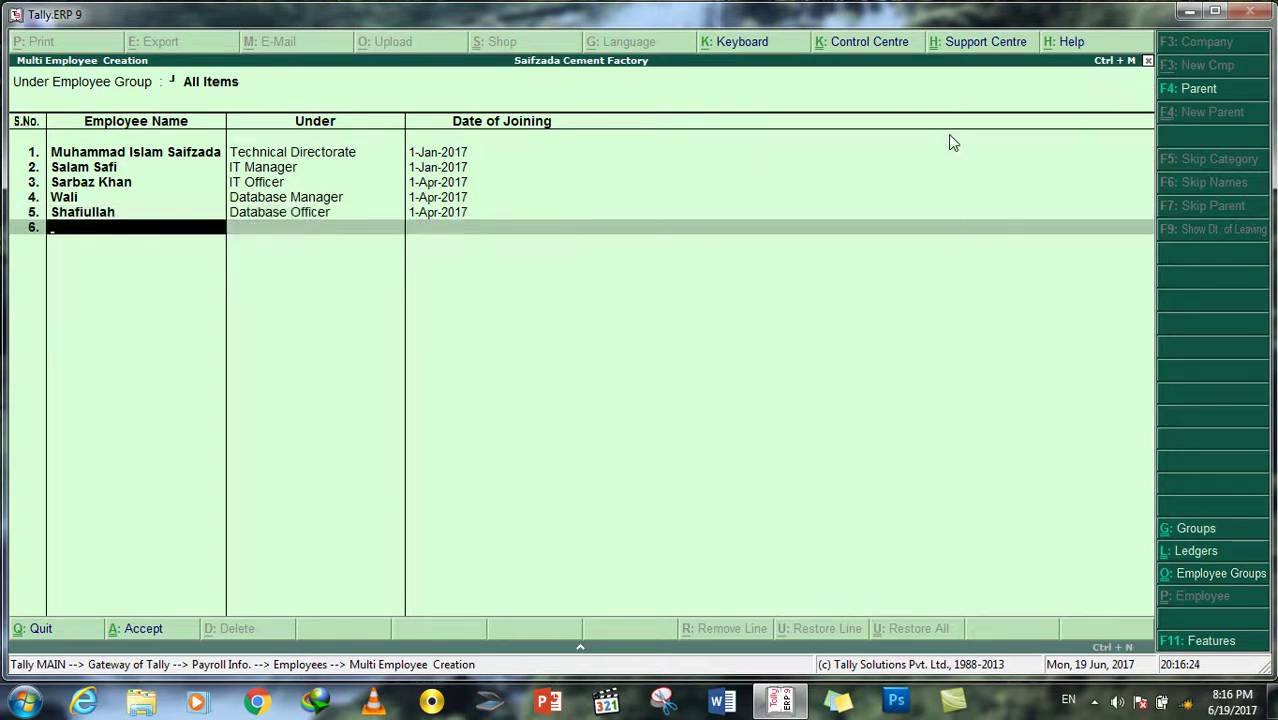
Step: Add the sixth employee under Network Manager and the seventh under Network Officer
{"action": "key", "text": "Return"}
{"action": "key", "text": "Down"}
{"action": "key", "text": "Down"}
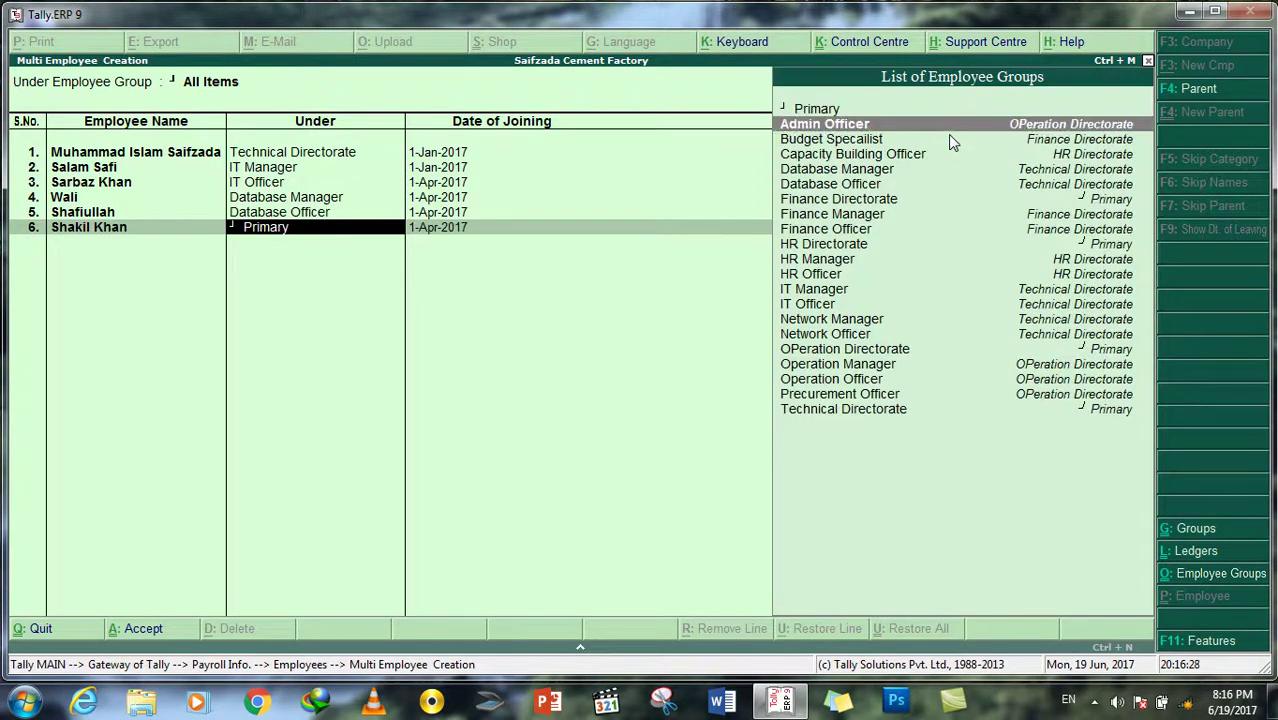
{"action": "key", "text": "Down"}
{"action": "key", "text": "Down"}
{"action": "key", "text": "Down"}
{"action": "key", "text": "Down"}
{"action": "key", "text": "Down"}
{"action": "key", "text": "Down"}
{"action": "key", "text": "Down"}
{"action": "key", "text": "Down"}
{"action": "key", "text": "Down"}
{"action": "key", "text": "Down"}
{"action": "key", "text": "Down"}
{"action": "key", "text": "Down"}
{"action": "key", "text": "Down"}
{"action": "key", "text": "Up"}
{"action": "key", "text": "Return"}
{"action": "key", "text": "Return"}
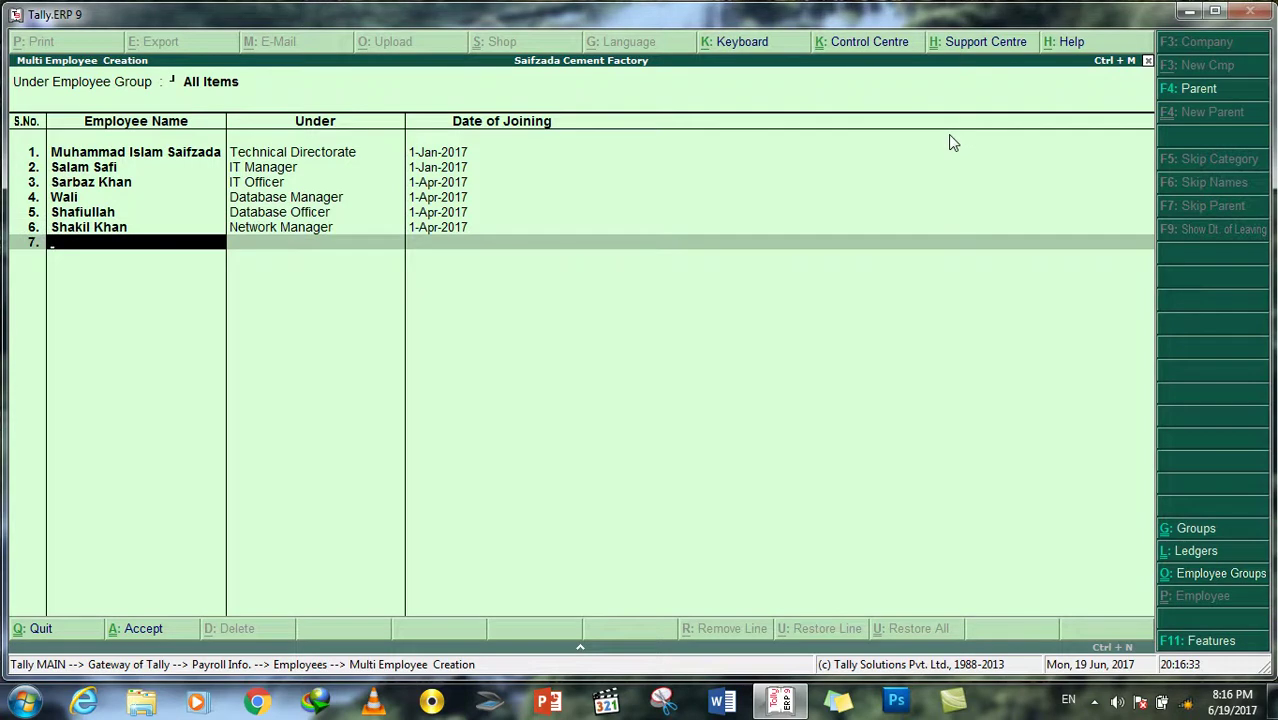
{"action": "type", "text": "Naqeeb"}
{"action": "key", "text": "Return"}
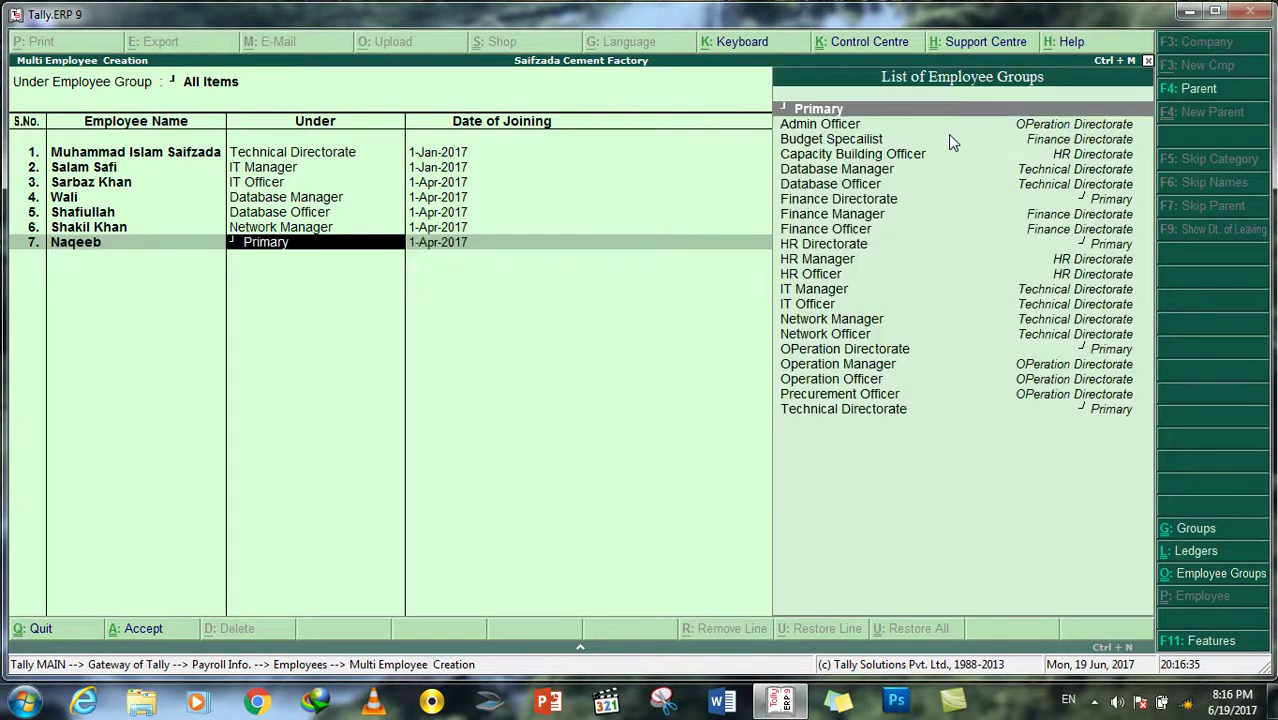
{"action": "key", "text": "Down"}
{"action": "key", "text": "Down"}
{"action": "key", "text": "Down"}
{"action": "key", "text": "Down"}
{"action": "key", "text": "Down"}
{"action": "key", "text": "Down"}
{"action": "key", "text": "Down"}
{"action": "key", "text": "Down"}
{"action": "key", "text": "Down"}
{"action": "key", "text": "Down"}
{"action": "key", "text": "Down"}
{"action": "key", "text": "Down"}
{"action": "key", "text": "Down"}
{"action": "key", "text": "Down"}
{"action": "key", "text": "Down"}
{"action": "key", "text": "Down"}
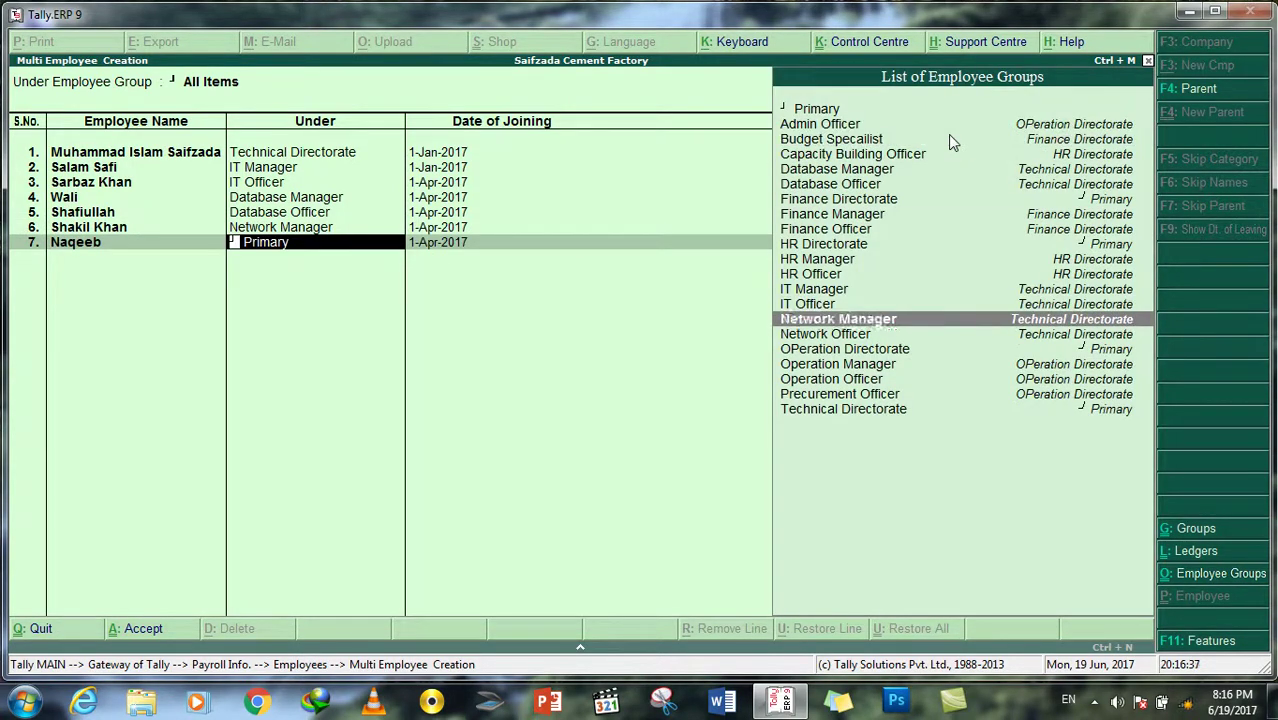
{"action": "key", "text": "Up"}
{"action": "key", "text": "Return"}
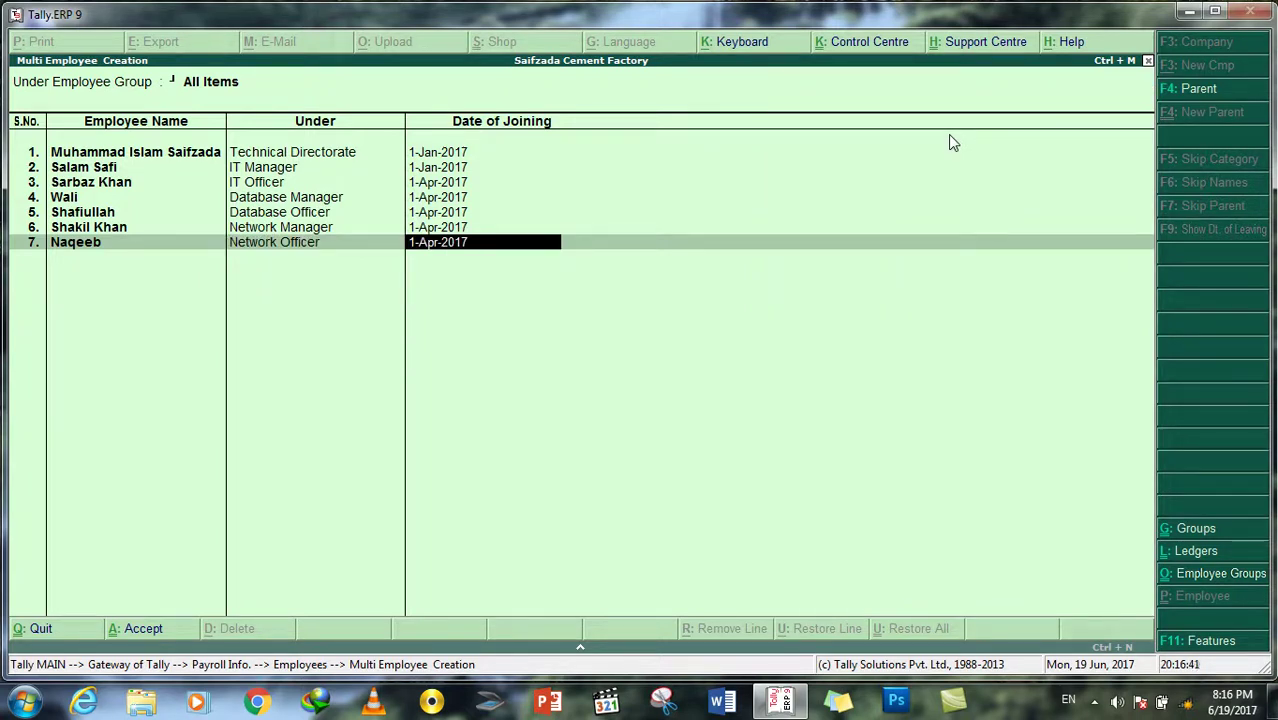
{"action": "key", "text": "Return"}
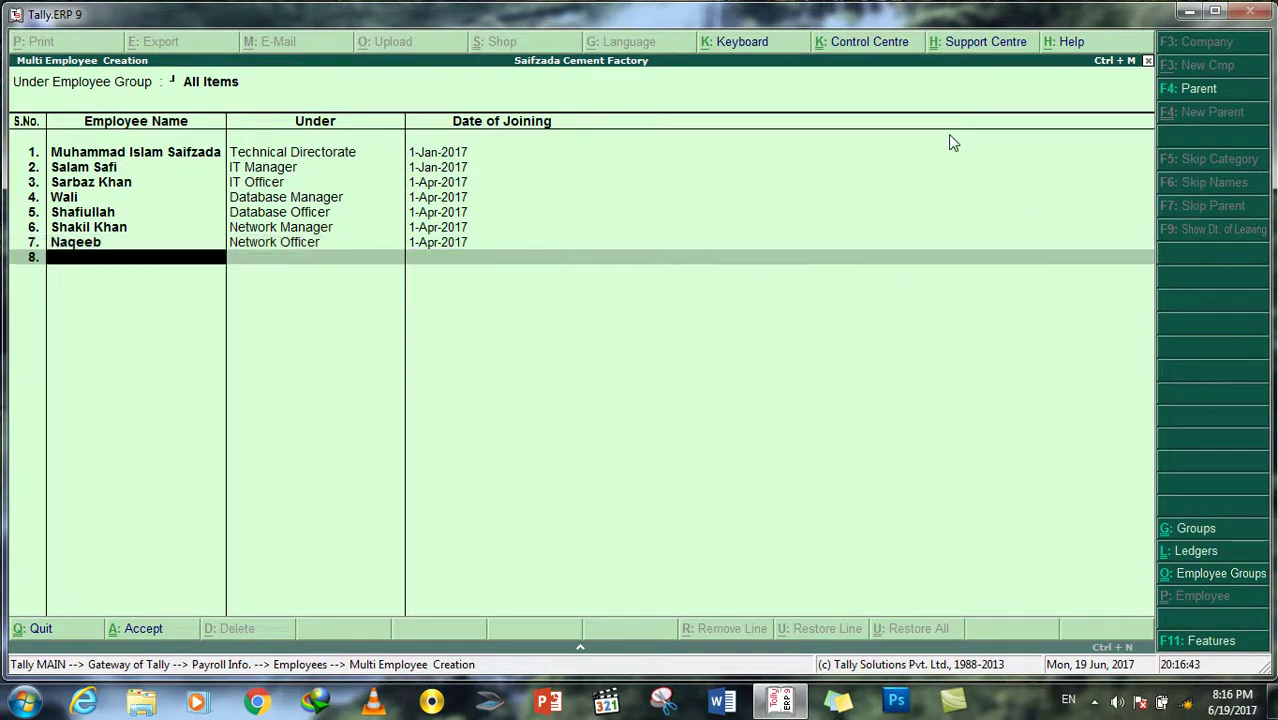
Step: Add the eighth employee under Finance Directorate
{"action": "key", "text": "Up"}
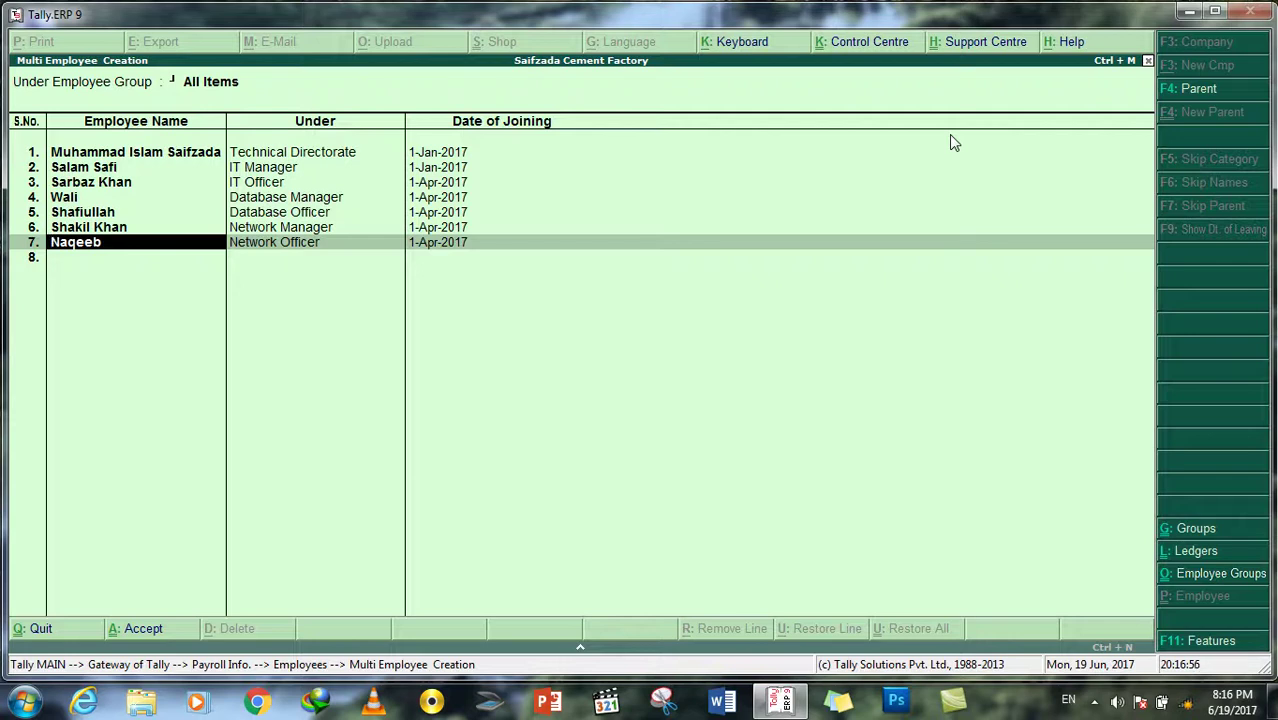
{"action": "key", "text": "Return"}
{"action": "key", "text": "Return"}
{"action": "key", "text": "Return"}
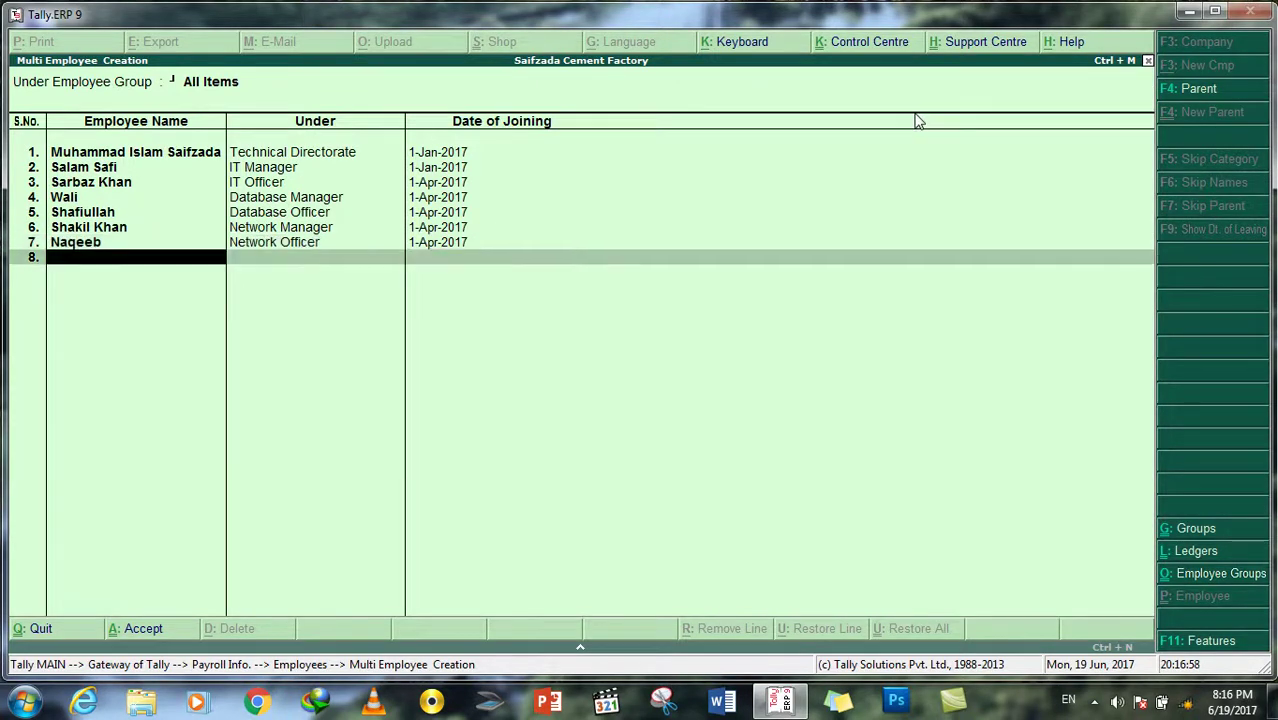
{"action": "type", "text": "Wahid"}
{"action": "key", "text": "Return"}
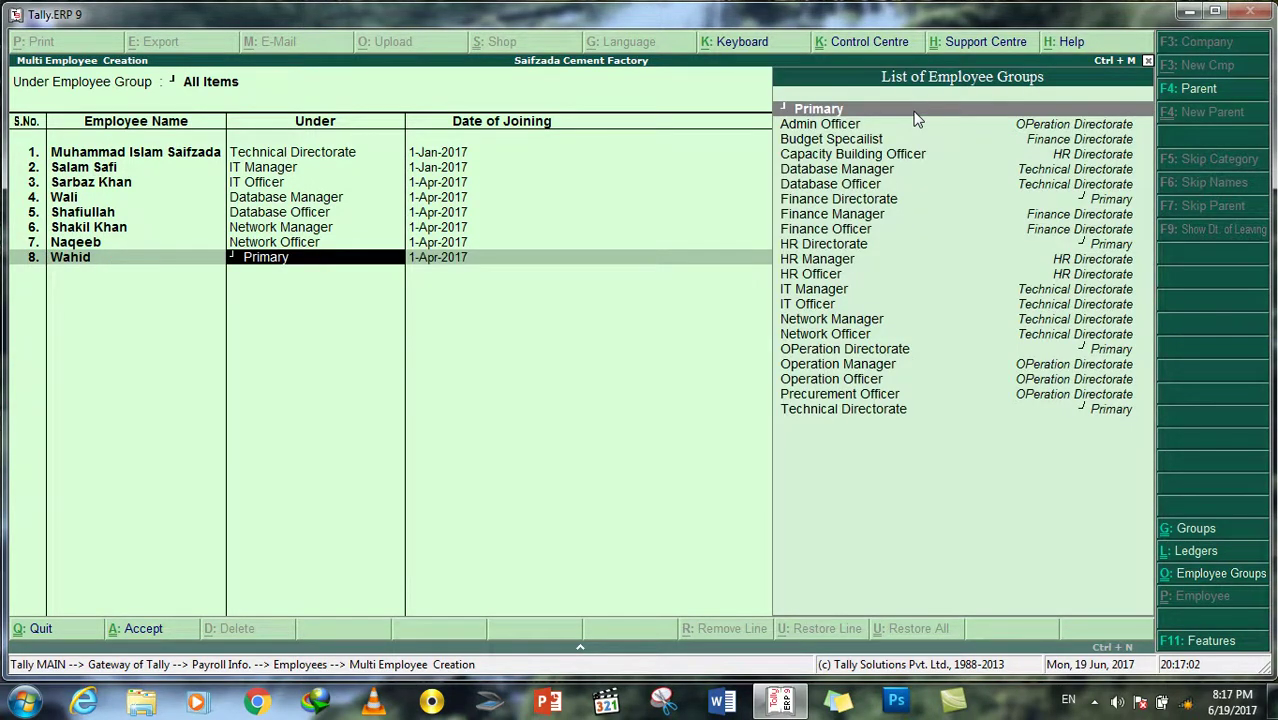
{"action": "key", "text": "Down"}
{"action": "key", "text": "Down"}
{"action": "key", "text": "Down"}
{"action": "key", "text": "Down"}
{"action": "key", "text": "Down"}
{"action": "key", "text": "Down"}
{"action": "key", "text": "Return"}
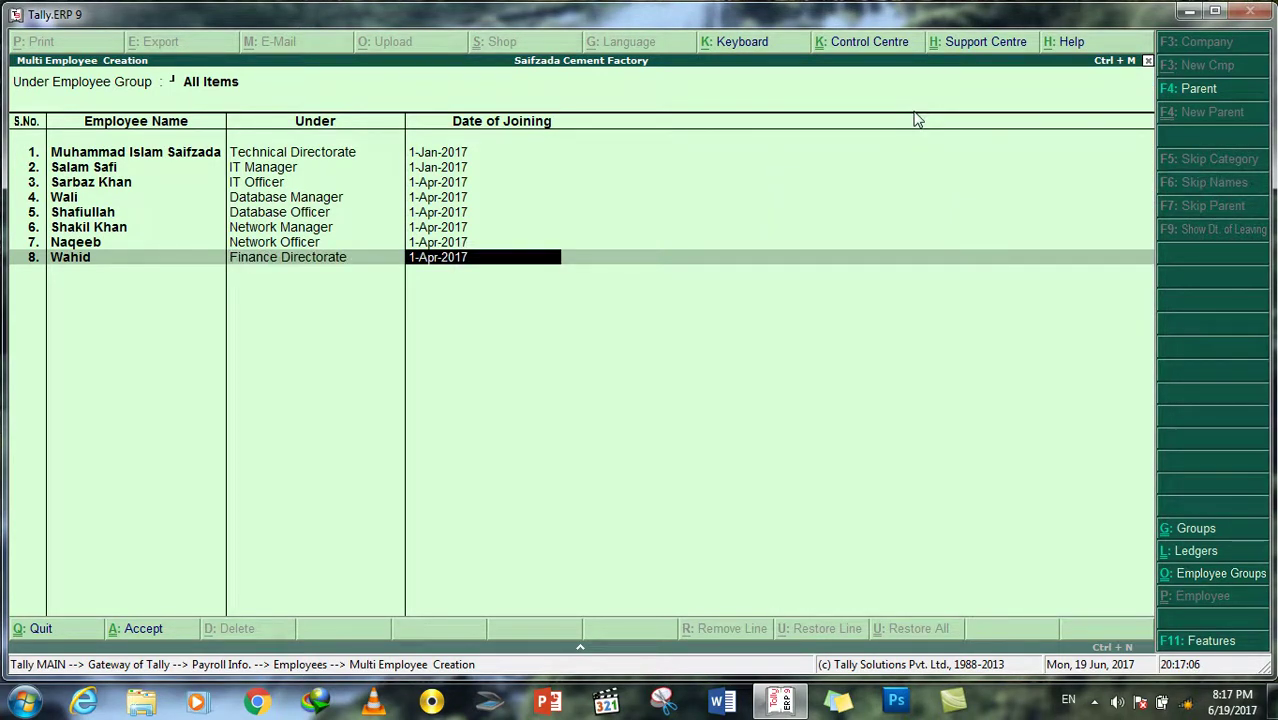
Step: Enter names for the next four employee rows with default group and date
{"action": "key", "text": "Return"}
{"action": "type", "text": "Jamal"}
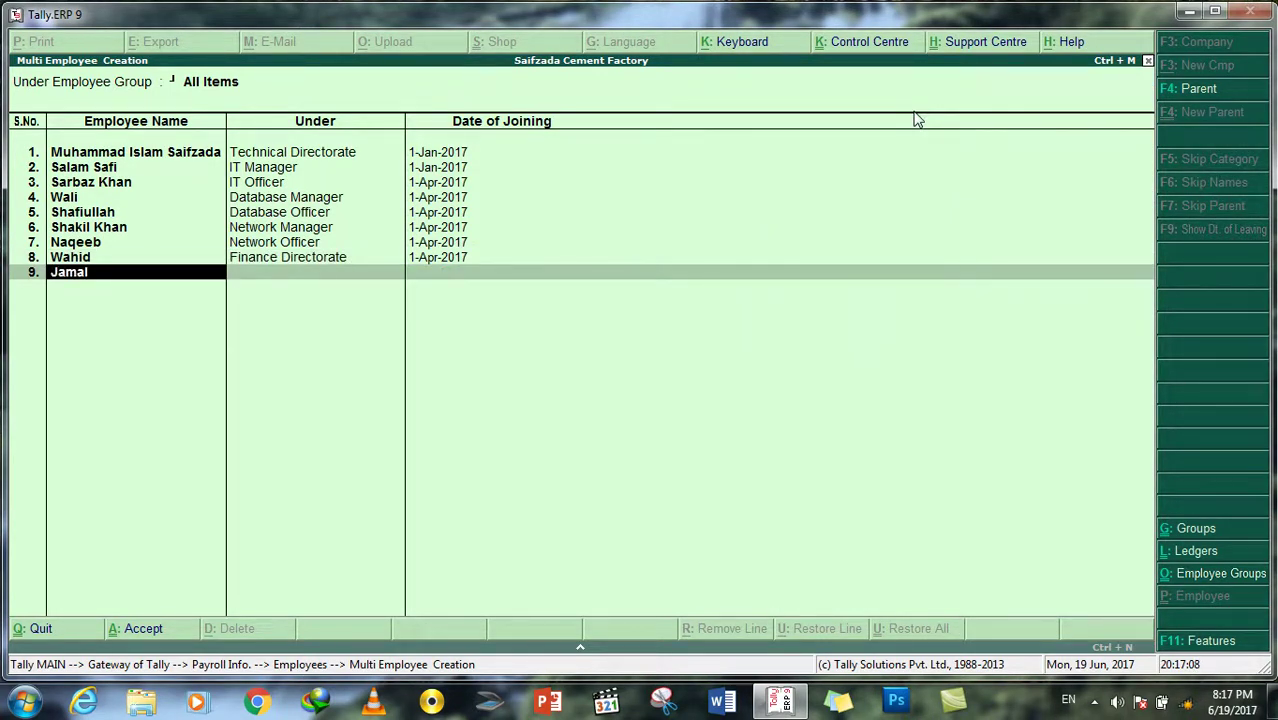
{"action": "key", "text": "Return"}
{"action": "key", "text": "Return"}
{"action": "key", "text": "Return"}
{"action": "type", "text": "Kamal"}
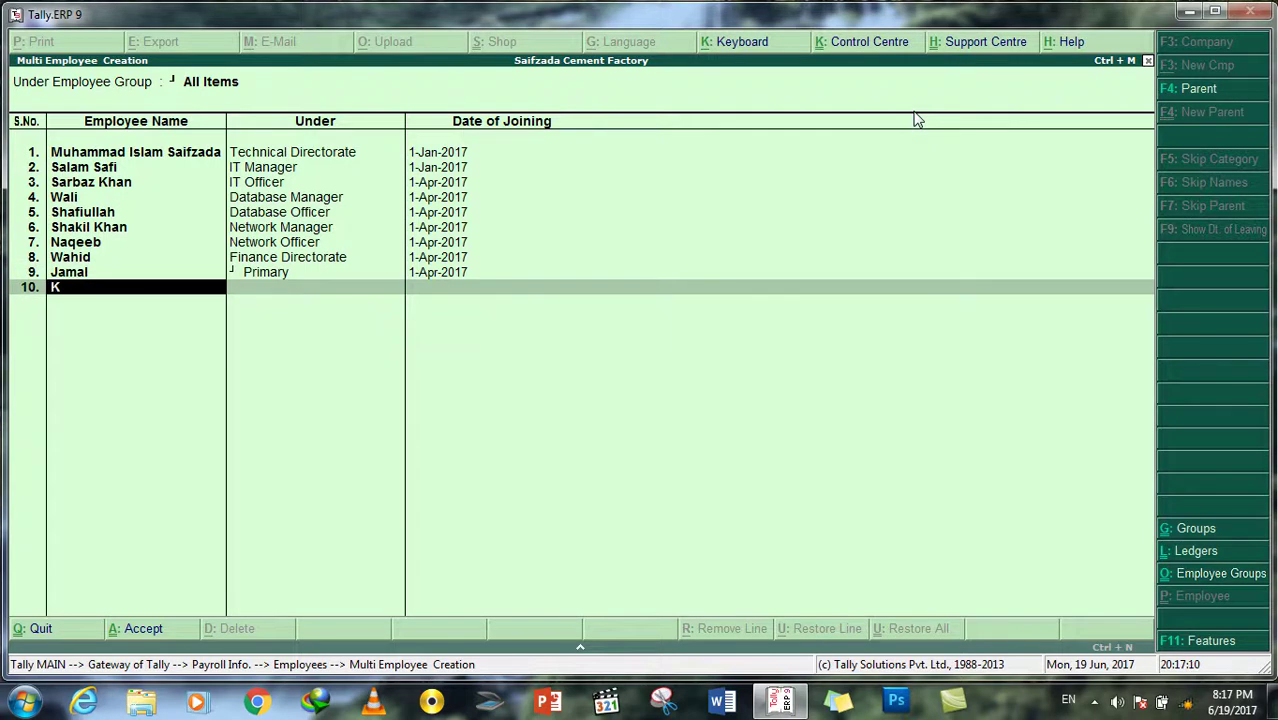
{"action": "key", "text": "Return"}
{"action": "key", "text": "Return"}
{"action": "key", "text": "Return"}
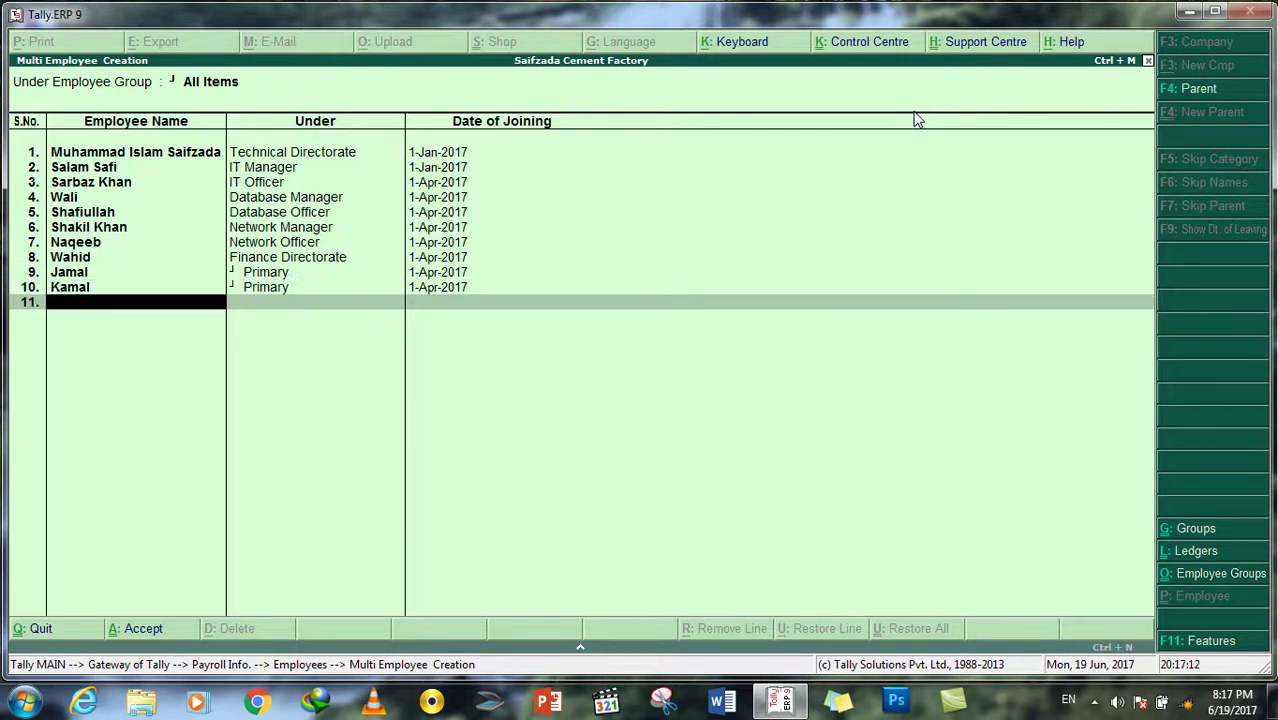
{"action": "type", "text": "Ali"}
{"action": "key", "text": "Return"}
{"action": "key", "text": "Return"}
{"action": "key", "text": "Return"}
{"action": "type", "text": "Khan"}
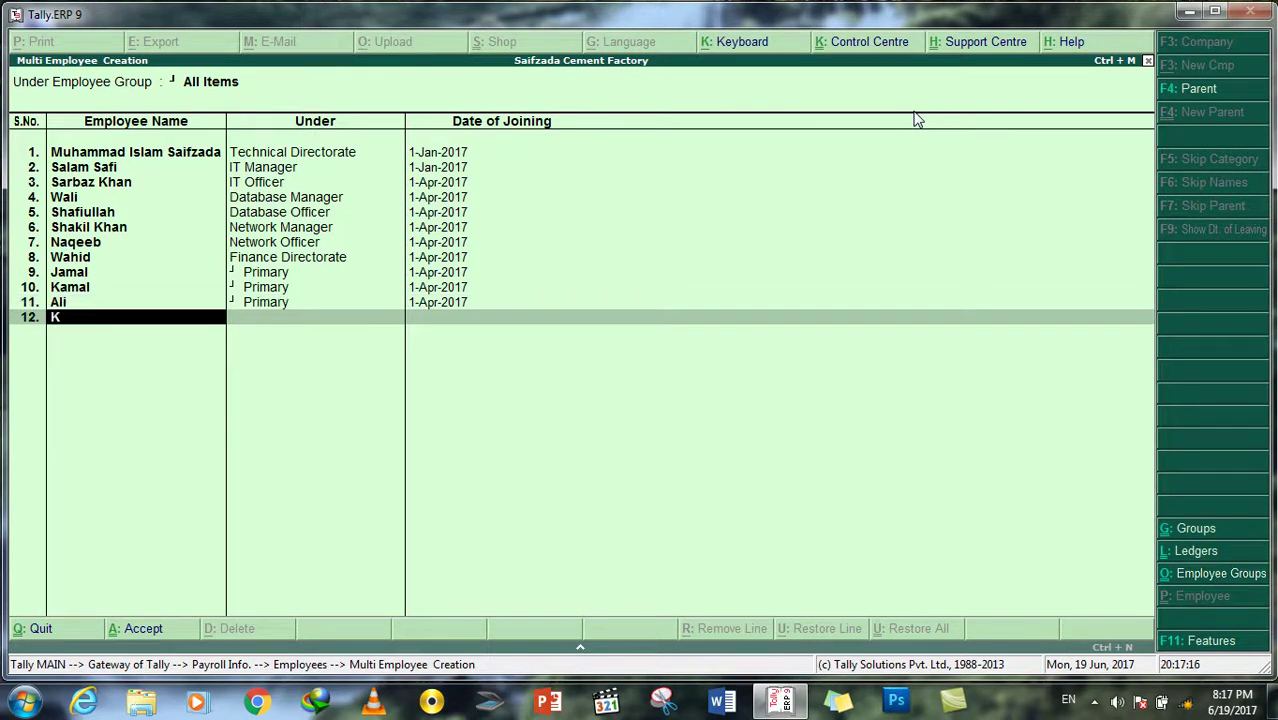
Step: Assign Budget Specailist to the ninth employee and Finance Manager to row 10
{"action": "key", "text": "Up"}
{"action": "key", "text": "Up"}
{"action": "key", "text": "Up"}
{"action": "key", "text": "Return"}
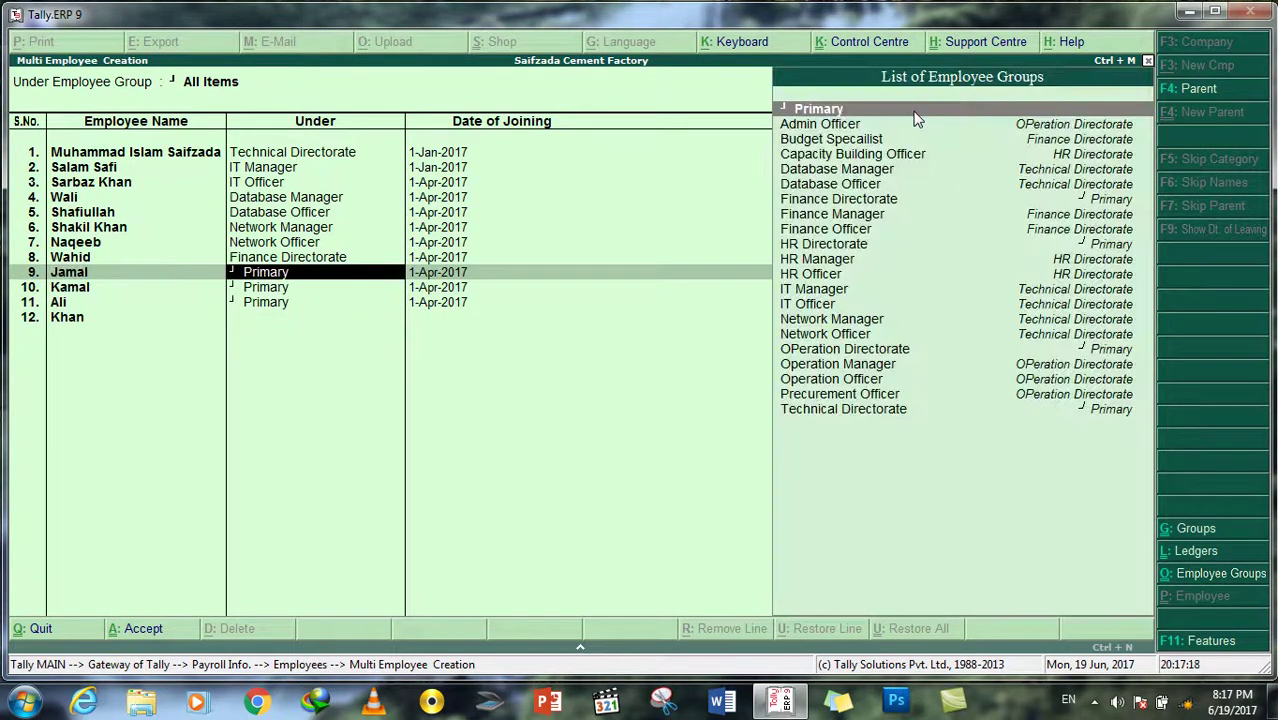
{"action": "key", "text": "Down"}
{"action": "key", "text": "Down"}
{"action": "key", "text": "Return"}
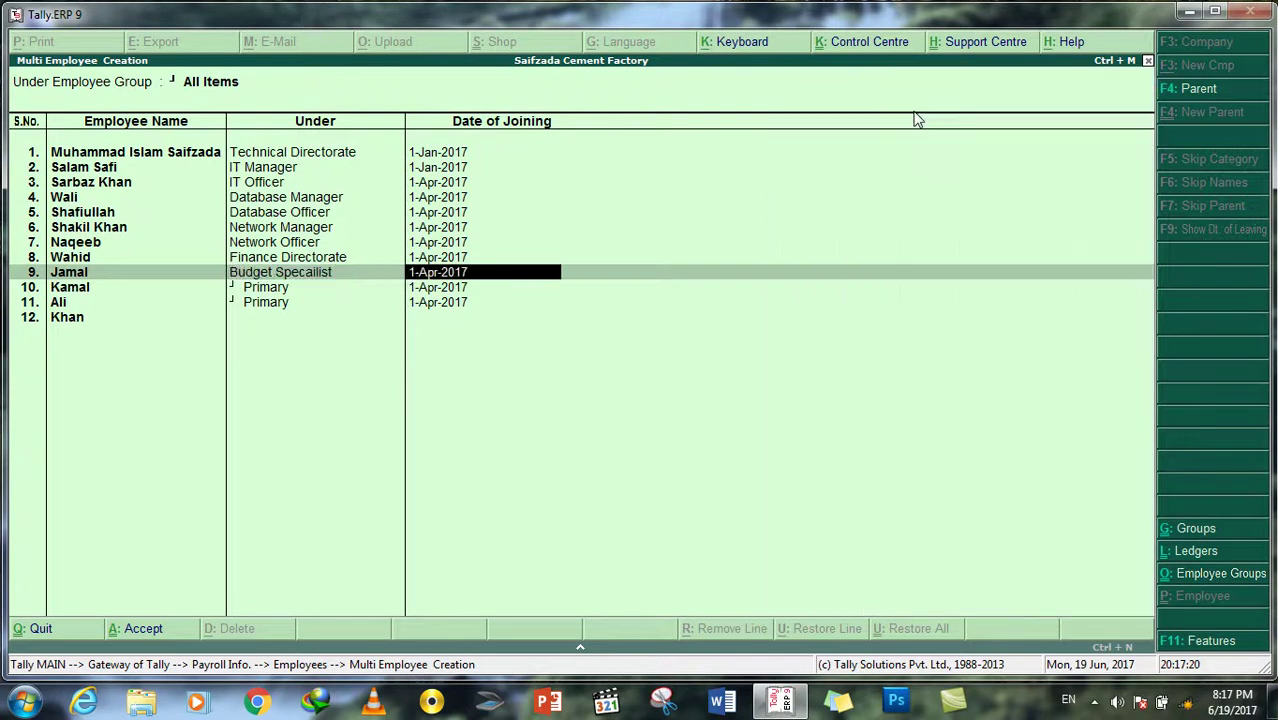
{"action": "key", "text": "Down"}
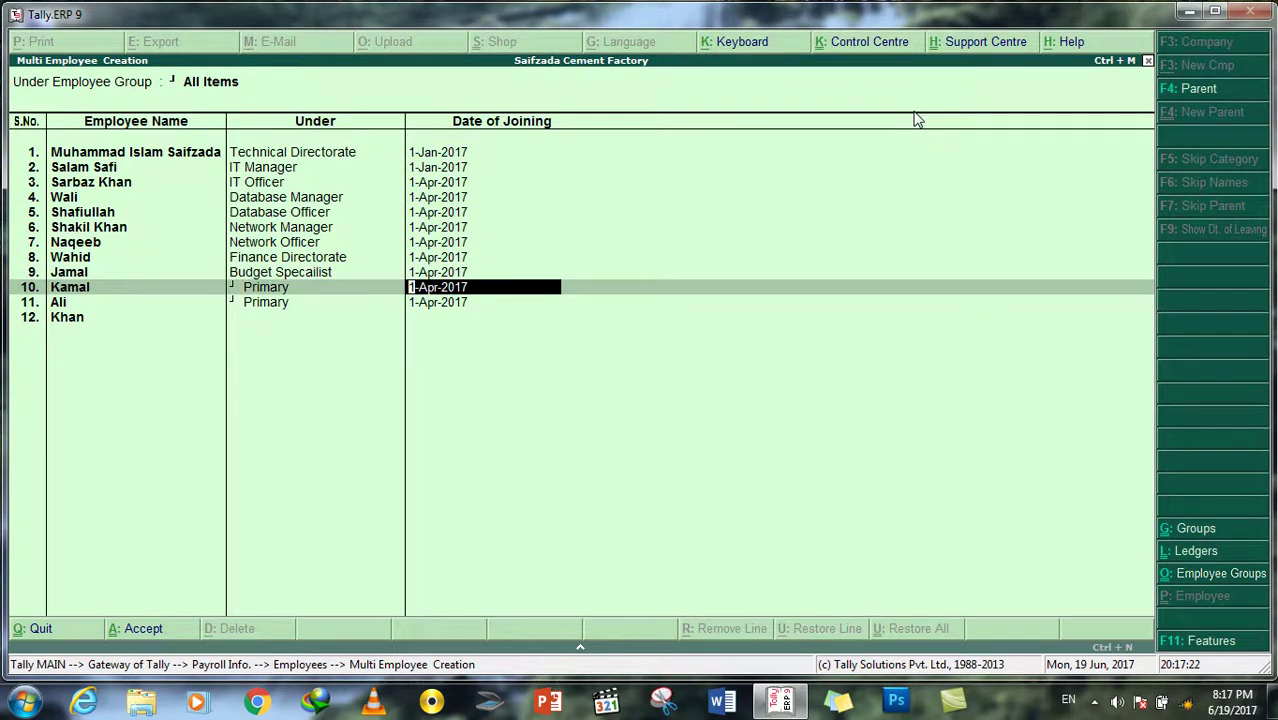
{"action": "key", "text": "shift+Tab"}
{"action": "key", "text": "shift+Tab"}
{"action": "key", "text": "Return"}
{"action": "key", "text": "Down"}
{"action": "key", "text": "Down"}
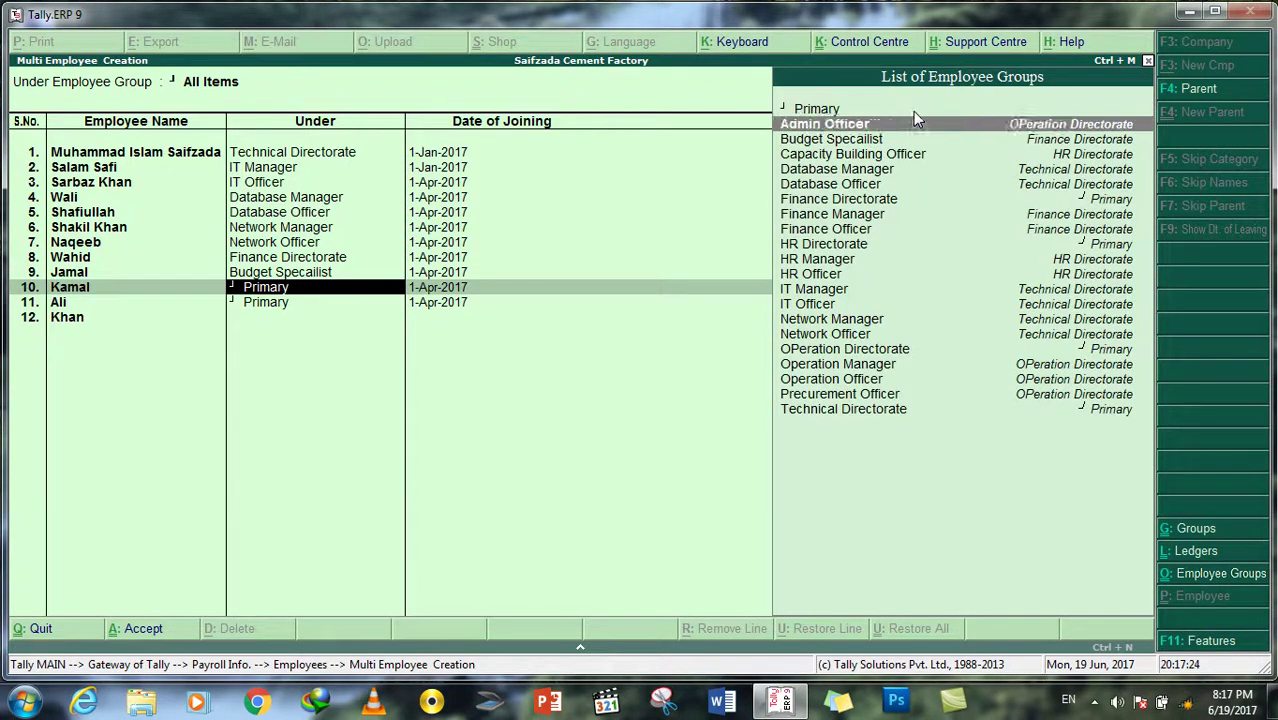
{"action": "key", "text": "Down"}
{"action": "key", "text": "Down"}
{"action": "key", "text": "Down"}
{"action": "key", "text": "Down"}
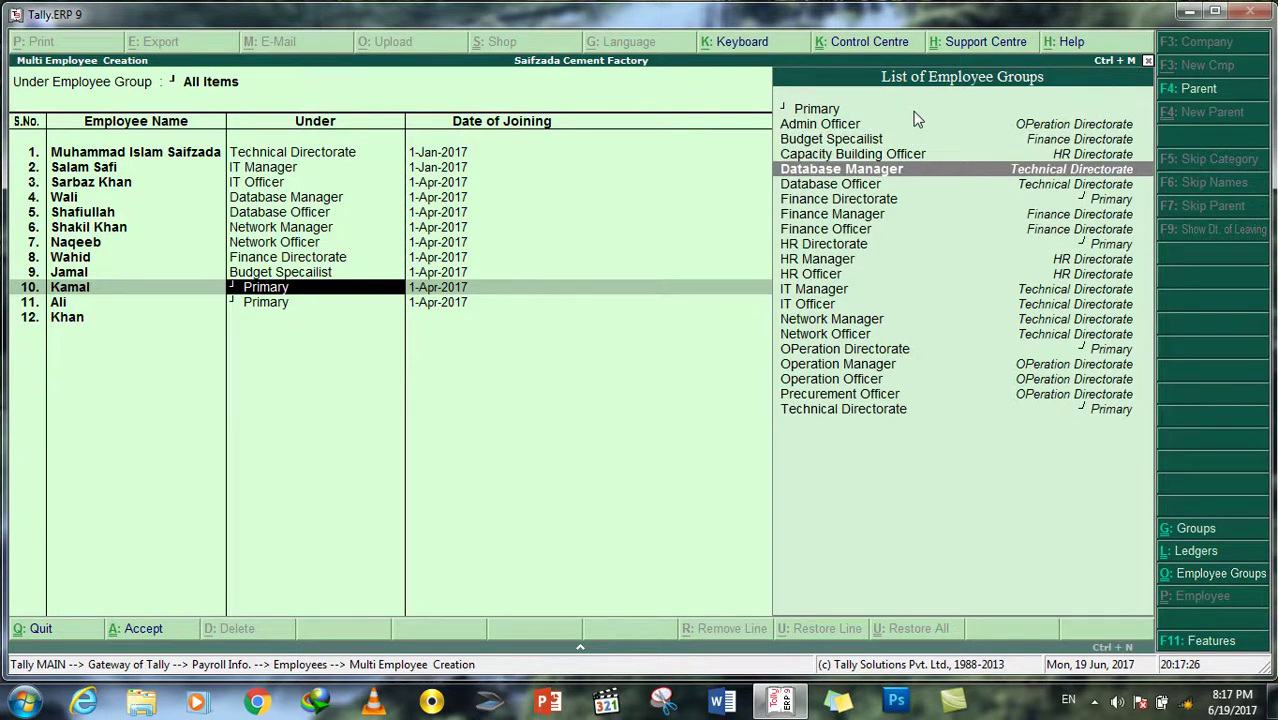
{"action": "key", "text": "Down"}
{"action": "key", "text": "Return"}
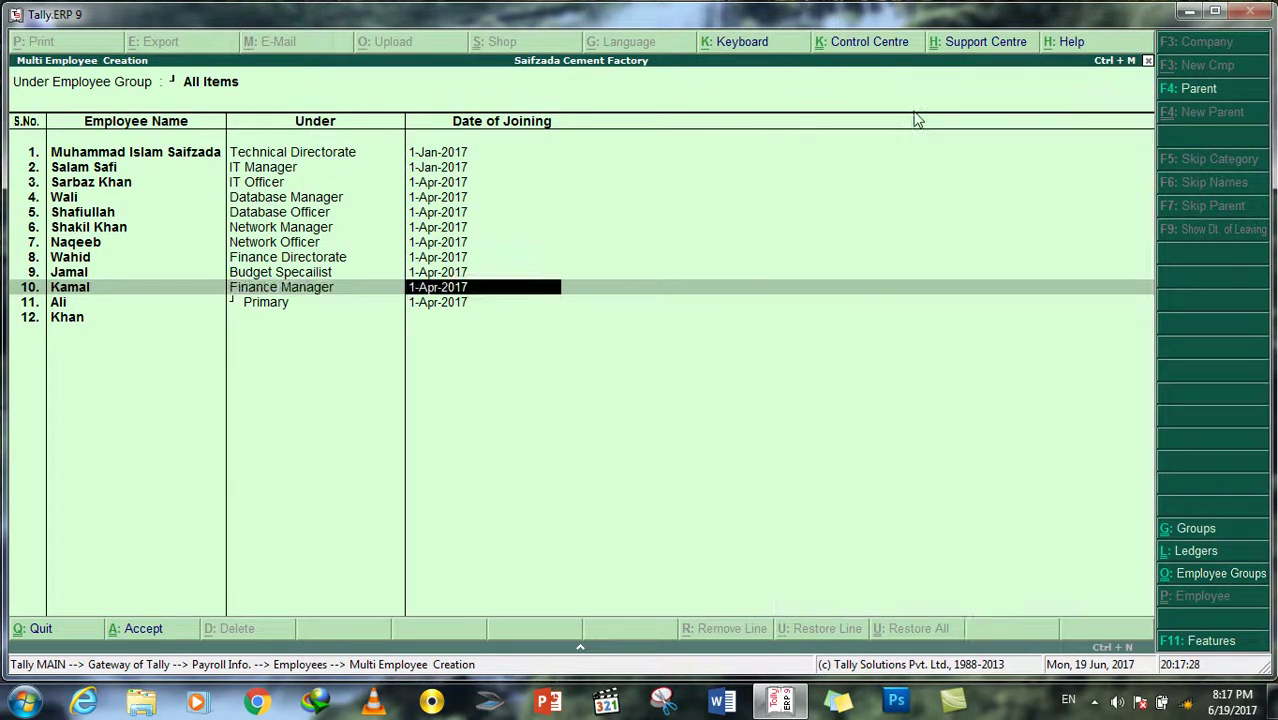
Step: Assign Finance Officer to row 11 and Budget Specailist to row 12
{"action": "key", "text": "Return"}
{"action": "key", "text": "Return"}
{"action": "key", "text": "Down"}
{"action": "key", "text": "Down"}
{"action": "key", "text": "Down"}
{"action": "key", "text": "Down"}
{"action": "key", "text": "Down"}
{"action": "key", "text": "Down"}
{"action": "key", "text": "Down"}
{"action": "key", "text": "Down"}
{"action": "key", "text": "Return"}
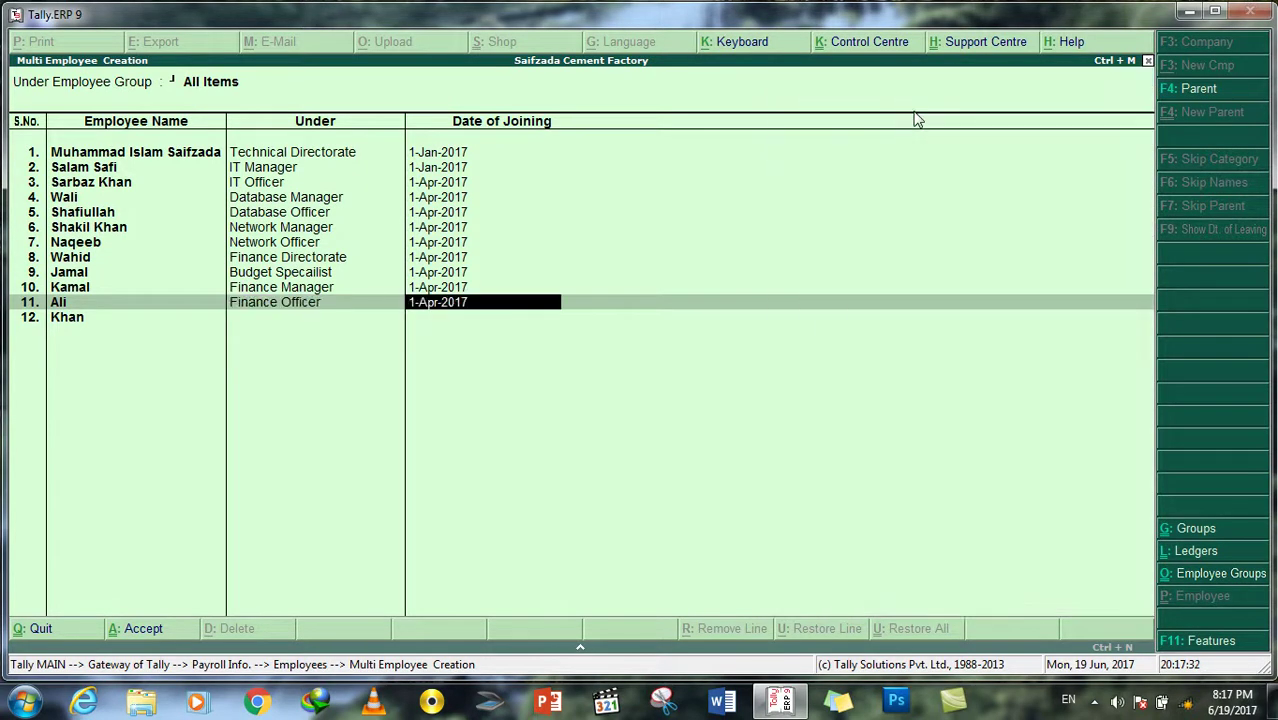
{"action": "key", "text": "Return"}
{"action": "key", "text": "Return"}
{"action": "key", "text": "Down"}
{"action": "key", "text": "Down"}
{"action": "key", "text": "Down"}
{"action": "key", "text": "Down"}
{"action": "key", "text": "Down"}
{"action": "key", "text": "Down"}
{"action": "key", "text": "Down"}
{"action": "key", "text": "Down"}
{"action": "key", "text": "Down"}
{"action": "key", "text": "Down"}
{"action": "key", "text": "Down"}
{"action": "key", "text": "Down"}
{"action": "key", "text": "Down"}
{"action": "key", "text": "Down"}
{"action": "key", "text": "Down"}
{"action": "key", "text": "Down"}
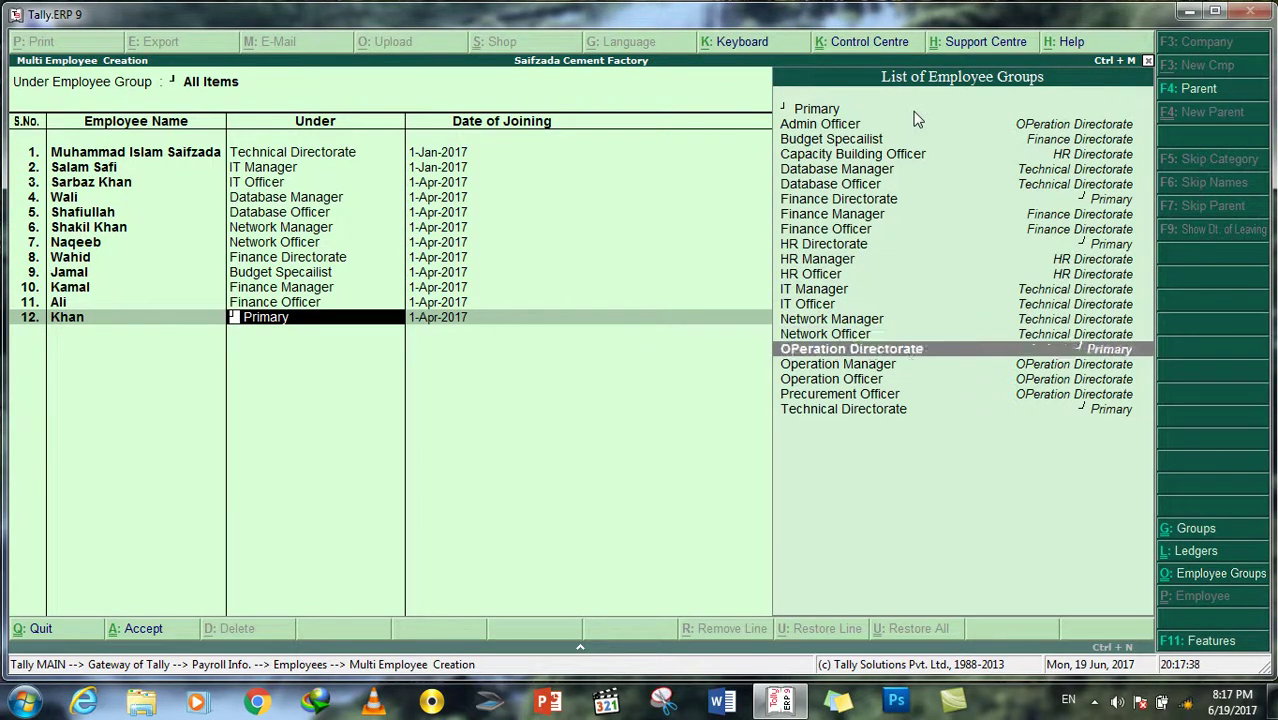
{"action": "key", "text": "Down"}
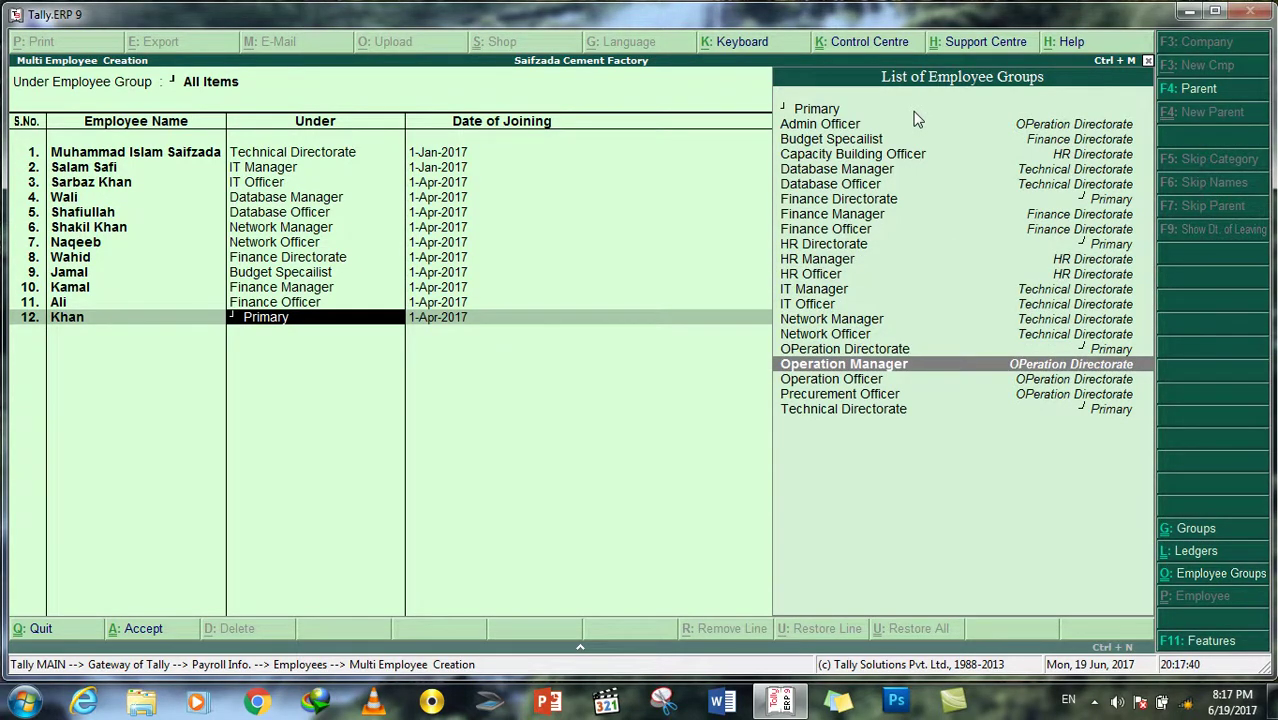
{"action": "key", "text": "Up"}
{"action": "key", "text": "Up"}
{"action": "key", "text": "Up"}
{"action": "key", "text": "Up"}
{"action": "key", "text": "Up"}
{"action": "key", "text": "Up"}
{"action": "key", "text": "Up"}
{"action": "key", "text": "Up"}
{"action": "key", "text": "Up"}
{"action": "key", "text": "Up"}
{"action": "key", "text": "Up"}
{"action": "key", "text": "Up"}
{"action": "key", "text": "Up"}
{"action": "key", "text": "Up"}
{"action": "key", "text": "Up"}
{"action": "key", "text": "Return"}
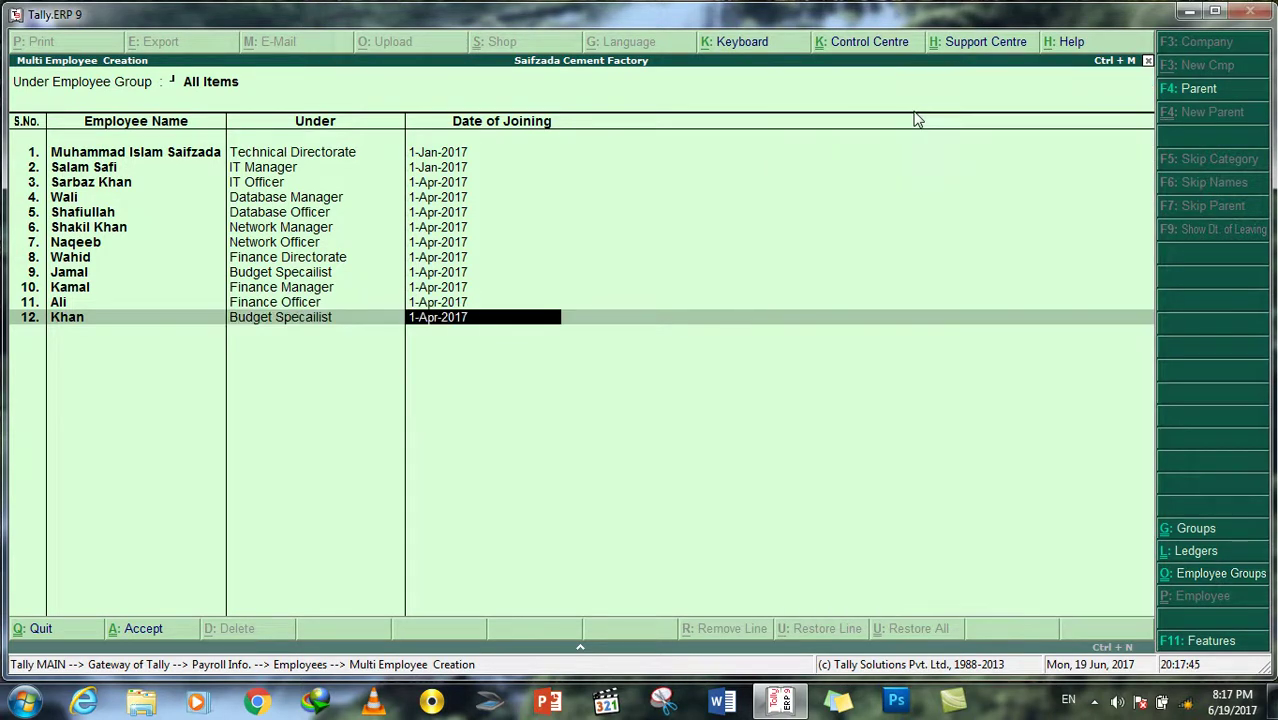
Step: Add the thirteenth employee under OPeration Directorate
{"action": "key", "text": "Return"}
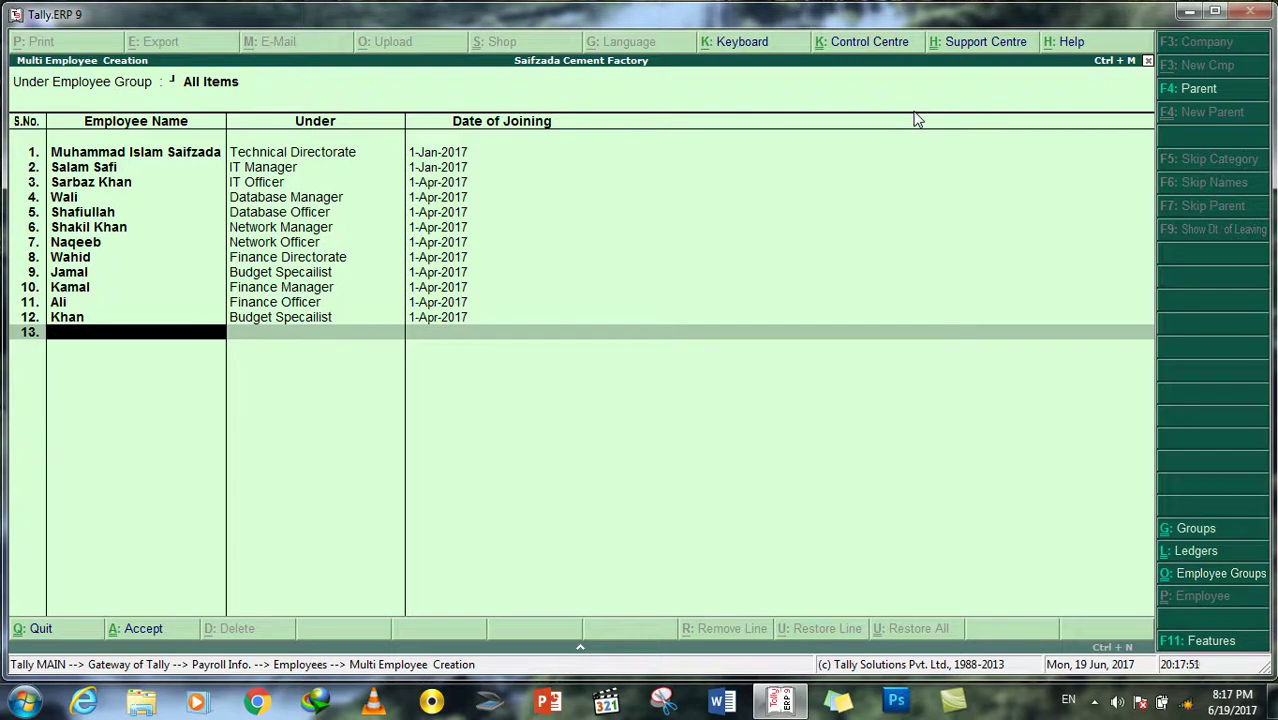
{"action": "key", "text": "Return"}
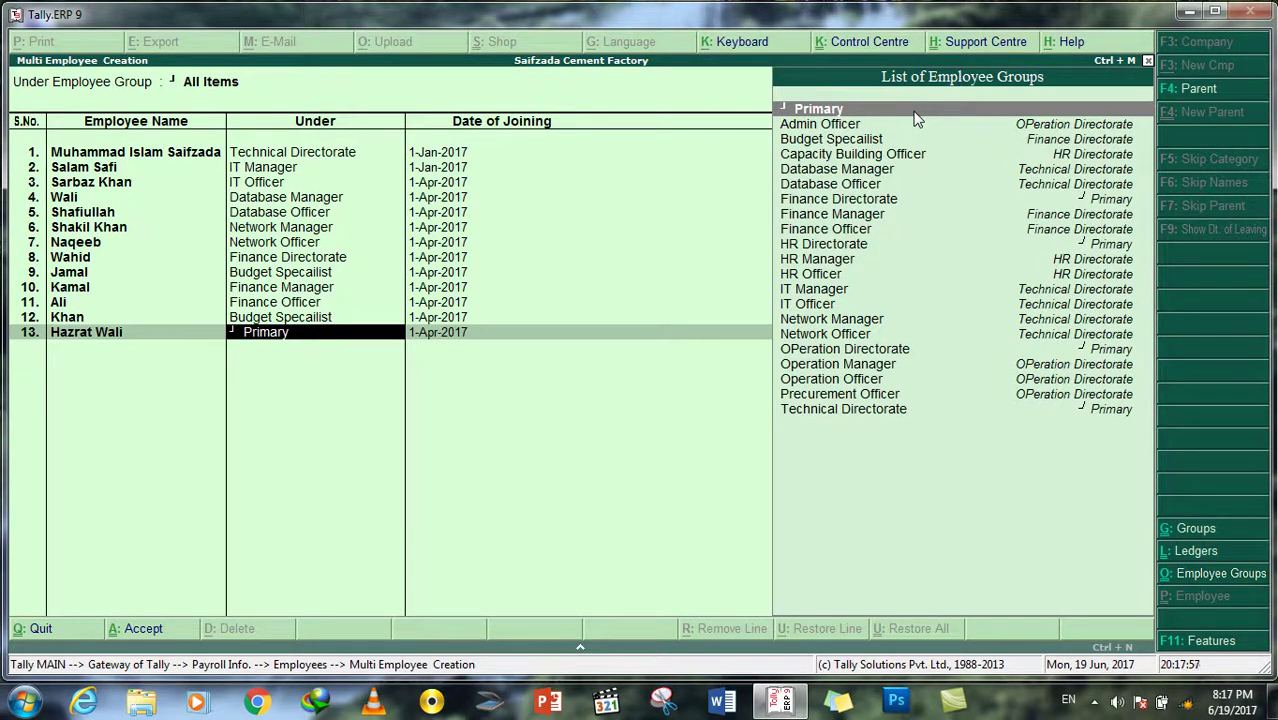
{"action": "key", "text": "Down"}
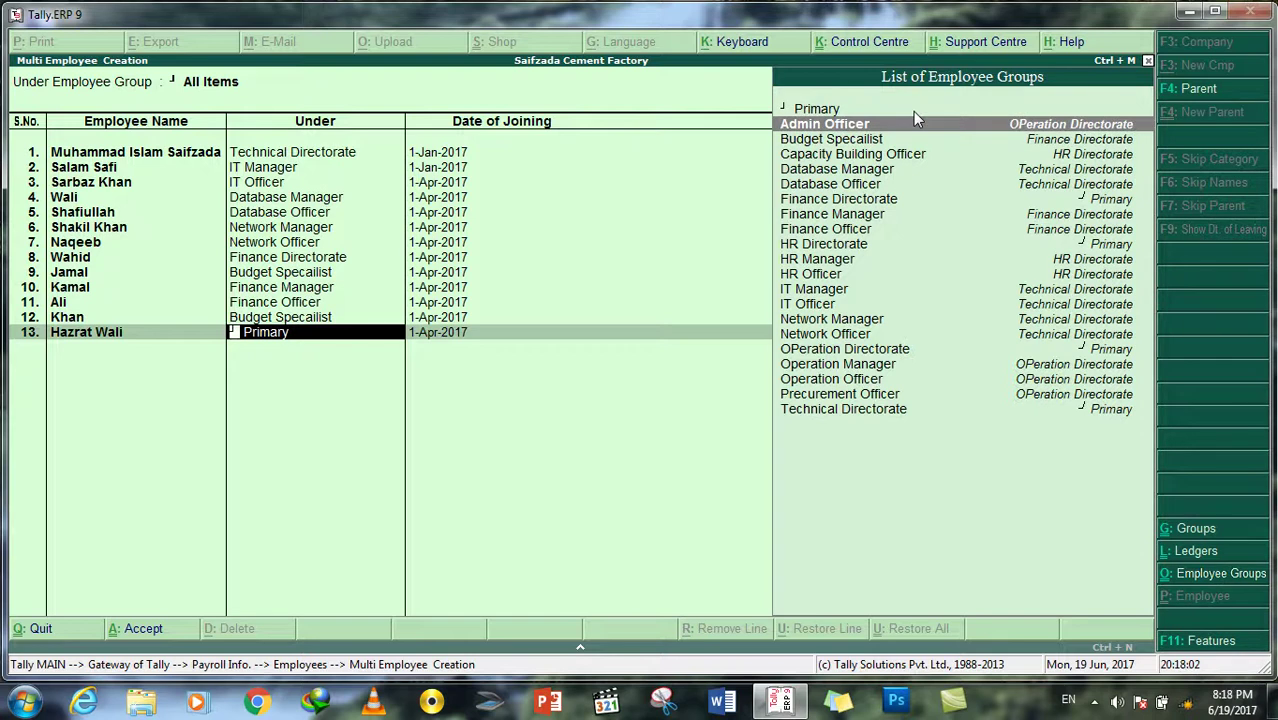
{"action": "key", "text": "Down"}
{"action": "key", "text": "Down"}
{"action": "key", "text": "Down"}
{"action": "key", "text": "Down"}
{"action": "key", "text": "Down"}
{"action": "key", "text": "Down"}
{"action": "key", "text": "Down"}
{"action": "key", "text": "Down"}
{"action": "key", "text": "Down"}
{"action": "key", "text": "Down"}
{"action": "key", "text": "Down"}
{"action": "key", "text": "Down"}
{"action": "key", "text": "Down"}
{"action": "key", "text": "Down"}
{"action": "key", "text": "Down"}
{"action": "key", "text": "Down"}
{"action": "key", "text": "Down"}
{"action": "key", "text": "Down"}
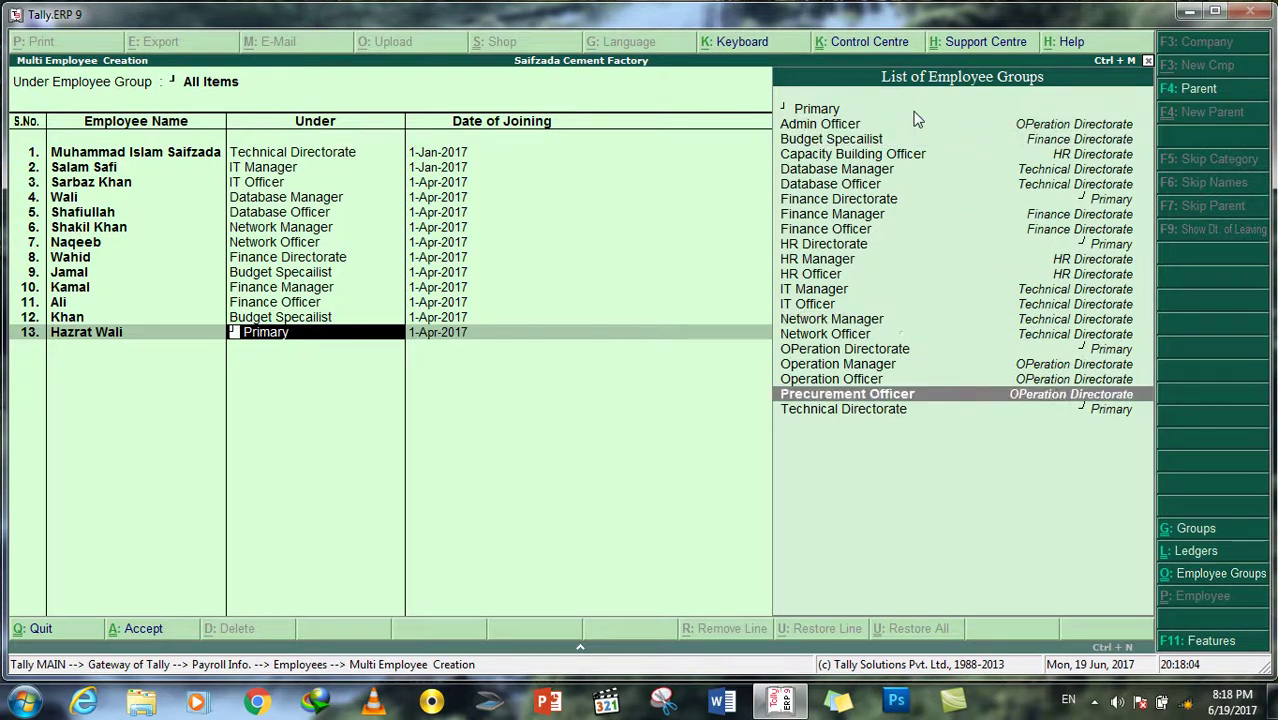
{"action": "key", "text": "Up"}
{"action": "key", "text": "Up"}
{"action": "key", "text": "Up"}
{"action": "key", "text": "Return"}
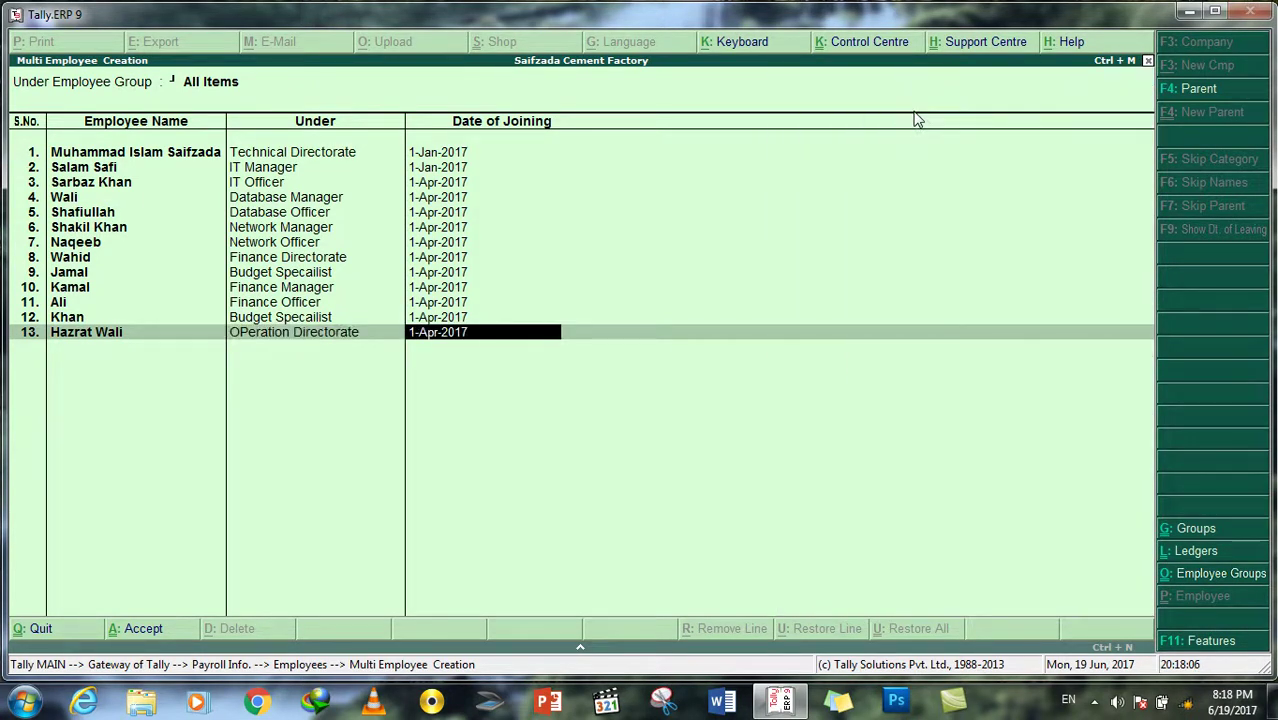
Step: Enter names for employee rows 14–16 with default group and date
{"action": "key", "text": "Return"}
{"action": "type", "text": "Mansoor"}
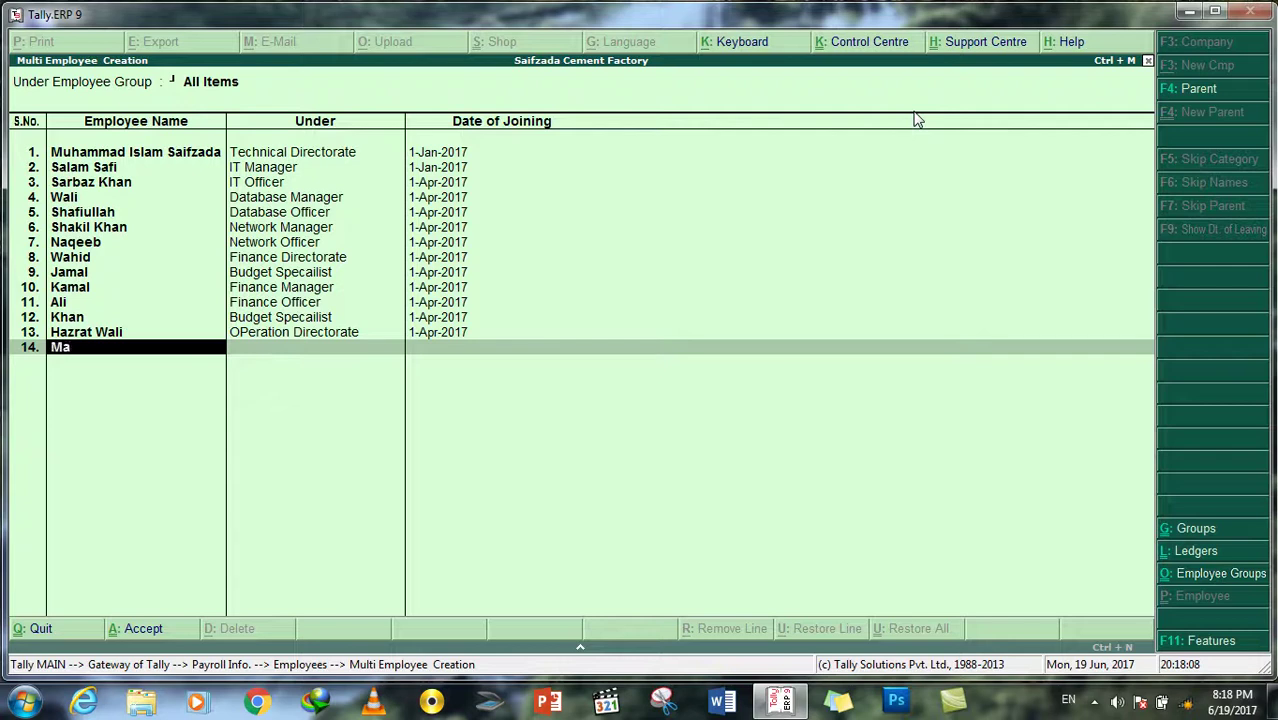
{"action": "key", "text": "Return"}
{"action": "key", "text": "Return"}
{"action": "key", "text": "Return"}
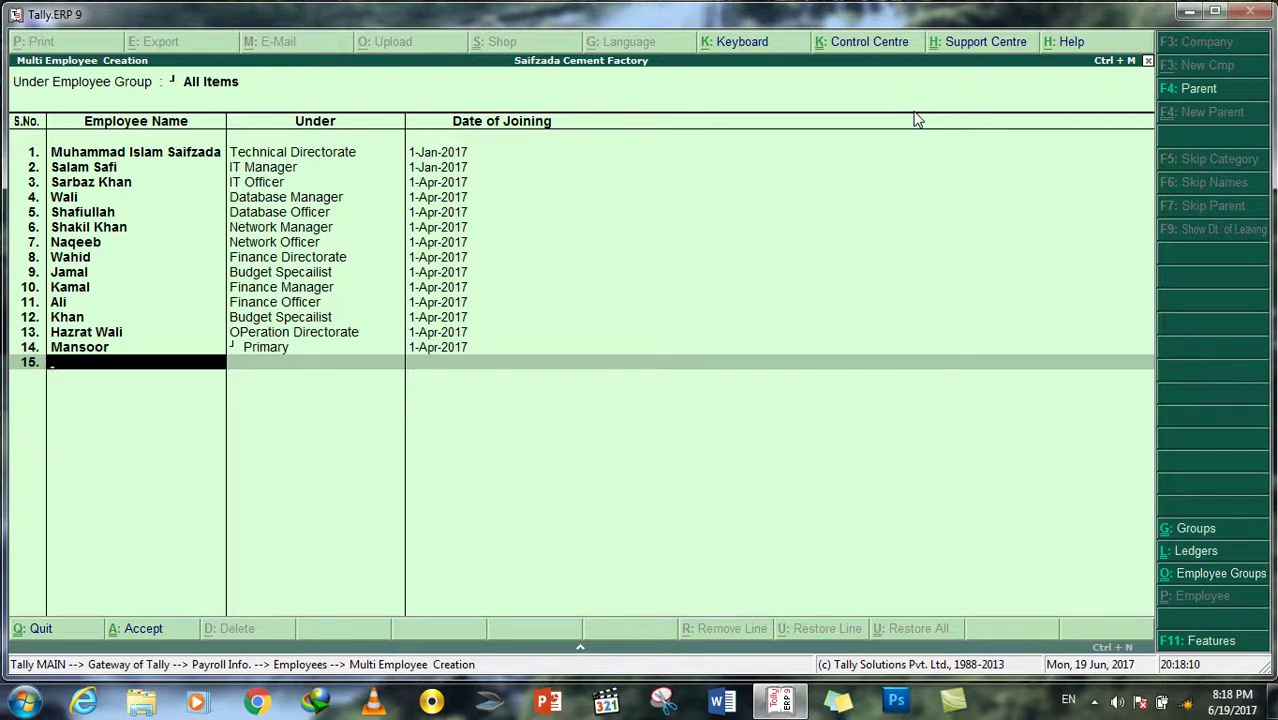
{"action": "type", "text": "Parwize"}
{"action": "key", "text": "Return"}
{"action": "key", "text": "Return"}
{"action": "key", "text": "Return"}
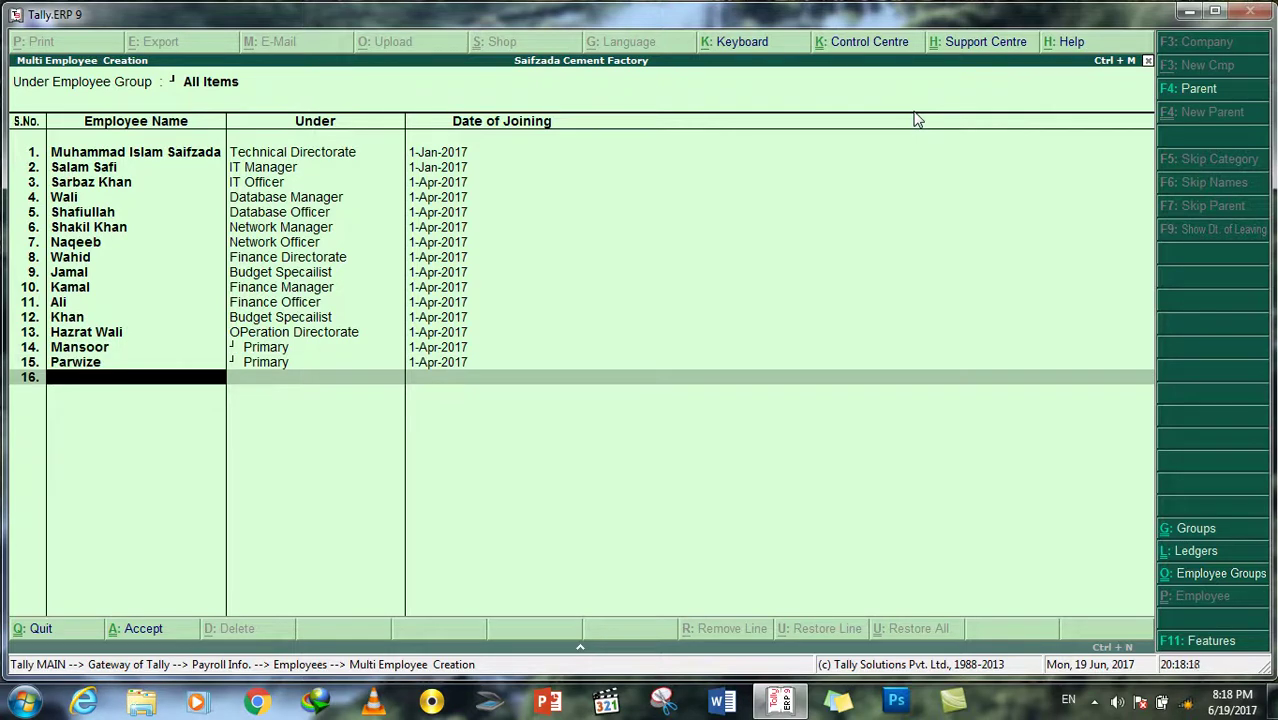
{"action": "type", "text": "Janan"}
Step: Assign Admin Officer to row 14 and Operation Manager to row 15
{"action": "key", "text": "Up"}
{"action": "key", "text": "Up"}
{"action": "key", "text": "Return"}
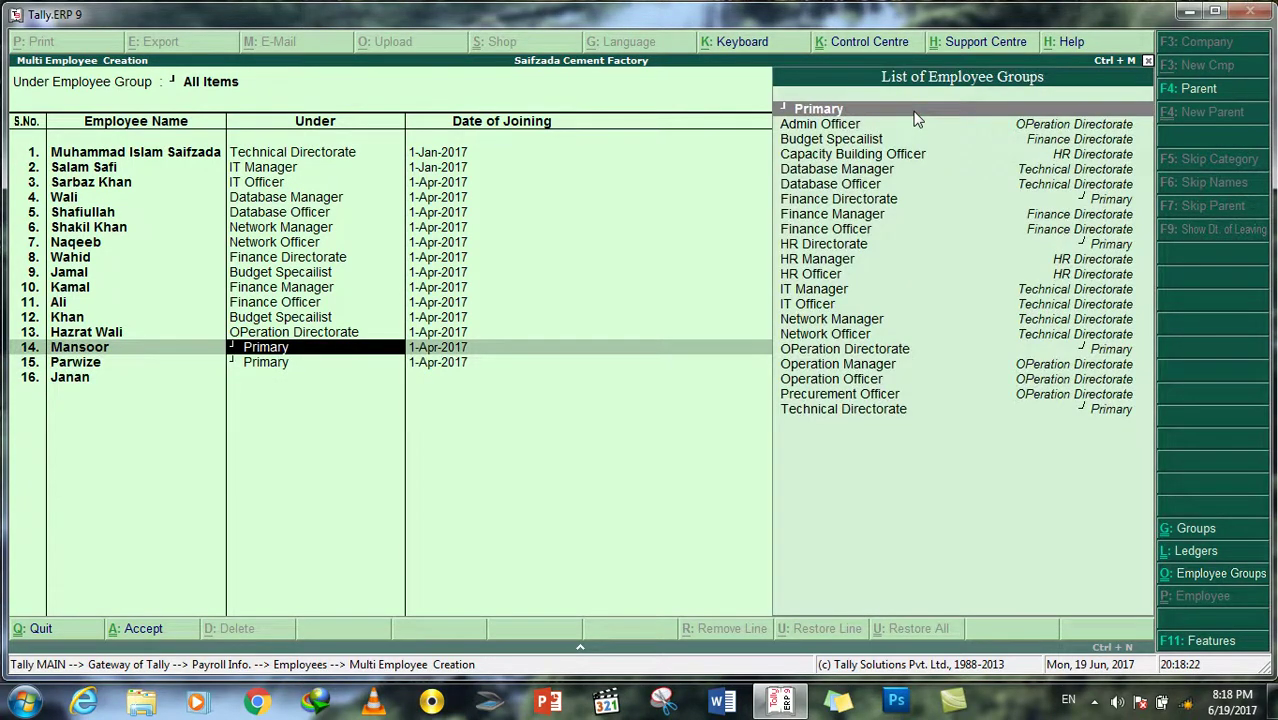
{"action": "key", "text": "Down"}
{"action": "key", "text": "Return"}
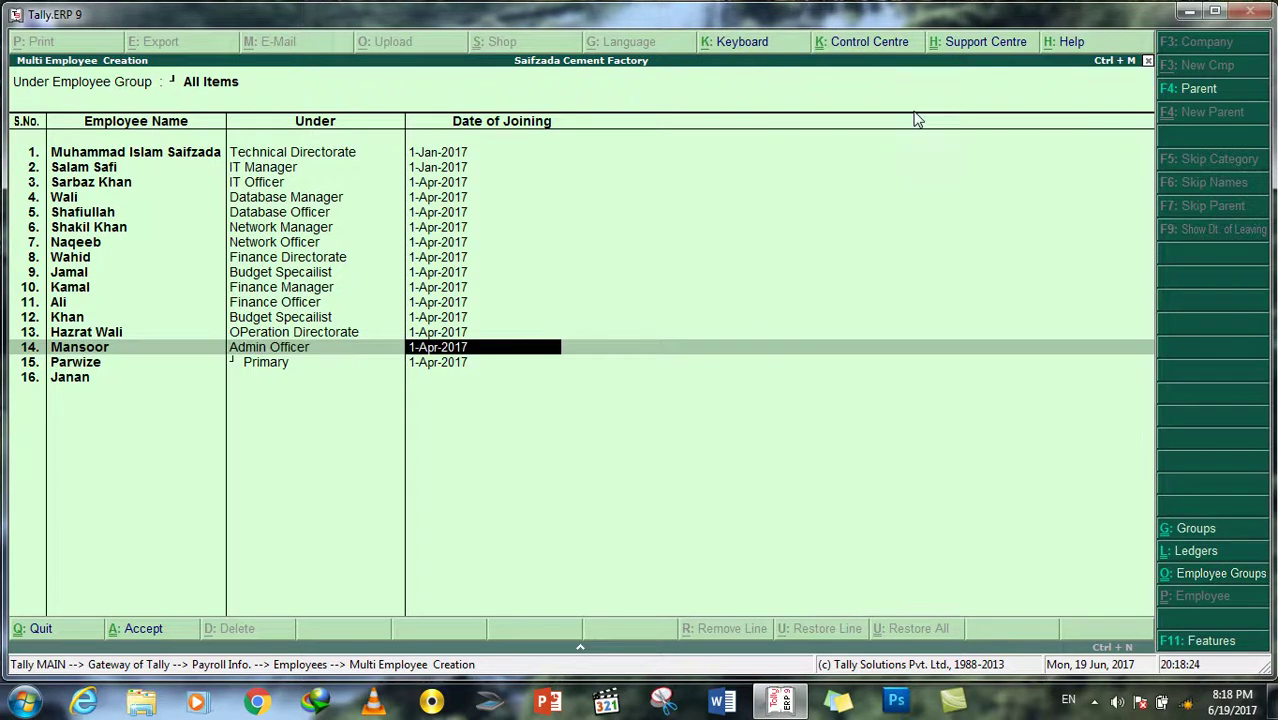
{"action": "key", "text": "Return"}
{"action": "key", "text": "Return"}
{"action": "key", "text": "Down"}
{"action": "key", "text": "Down"}
{"action": "key", "text": "Down"}
{"action": "key", "text": "Down"}
{"action": "key", "text": "Down"}
{"action": "key", "text": "Down"}
{"action": "key", "text": "Down"}
{"action": "key", "text": "Down"}
{"action": "key", "text": "Down"}
{"action": "key", "text": "Down"}
{"action": "key", "text": "Down"}
{"action": "key", "text": "Down"}
{"action": "key", "text": "Down"}
{"action": "key", "text": "Down"}
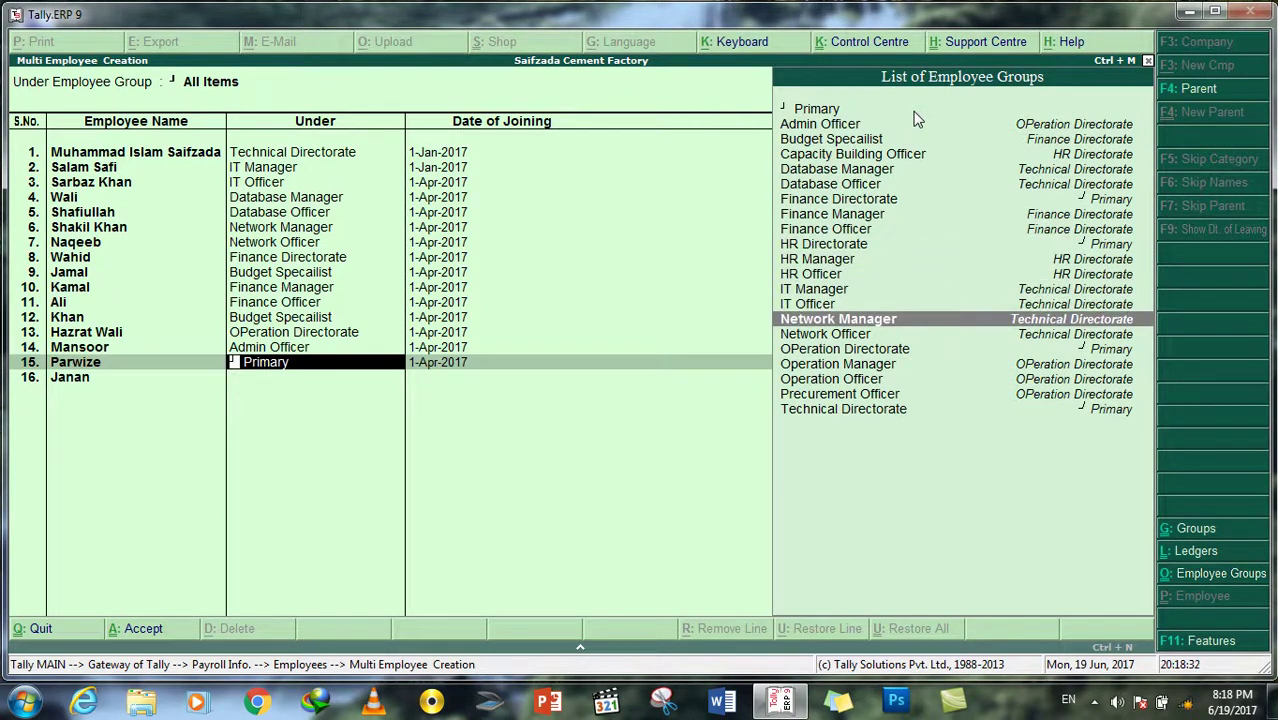
{"action": "key", "text": "Down"}
{"action": "key", "text": "Down"}
{"action": "key", "text": "Down"}
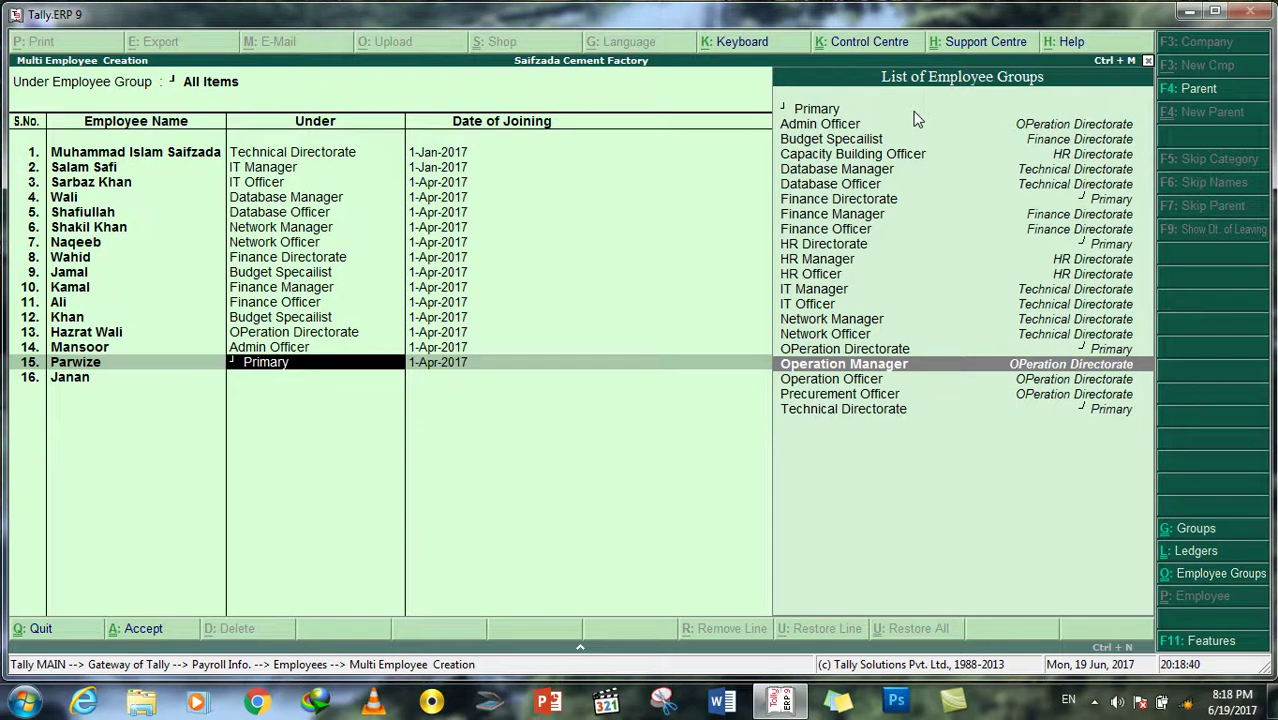
{"action": "key", "text": "Return"}
{"action": "key", "text": "Return"}
{"action": "key", "text": "Return"}
{"action": "key", "text": "Down"}
{"action": "key", "text": "Down"}
{"action": "key", "text": "Down"}
{"action": "key", "text": "Down"}
{"action": "key", "text": "Down"}
{"action": "key", "text": "Down"}
{"action": "key", "text": "Down"}
{"action": "key", "text": "Down"}
{"action": "key", "text": "Down"}
{"action": "key", "text": "Down"}
{"action": "key", "text": "Down"}
{"action": "key", "text": "Down"}
{"action": "key", "text": "Down"}
{"action": "key", "text": "Down"}
{"action": "key", "text": "Down"}
{"action": "key", "text": "Down"}
{"action": "key", "text": "Down"}
{"action": "key", "text": "Down"}
{"action": "key", "text": "Return"}
Step: Set row 16 to Operation Officer, add row 17 under Procurement Officer, and save
{"action": "key", "text": "Return"}
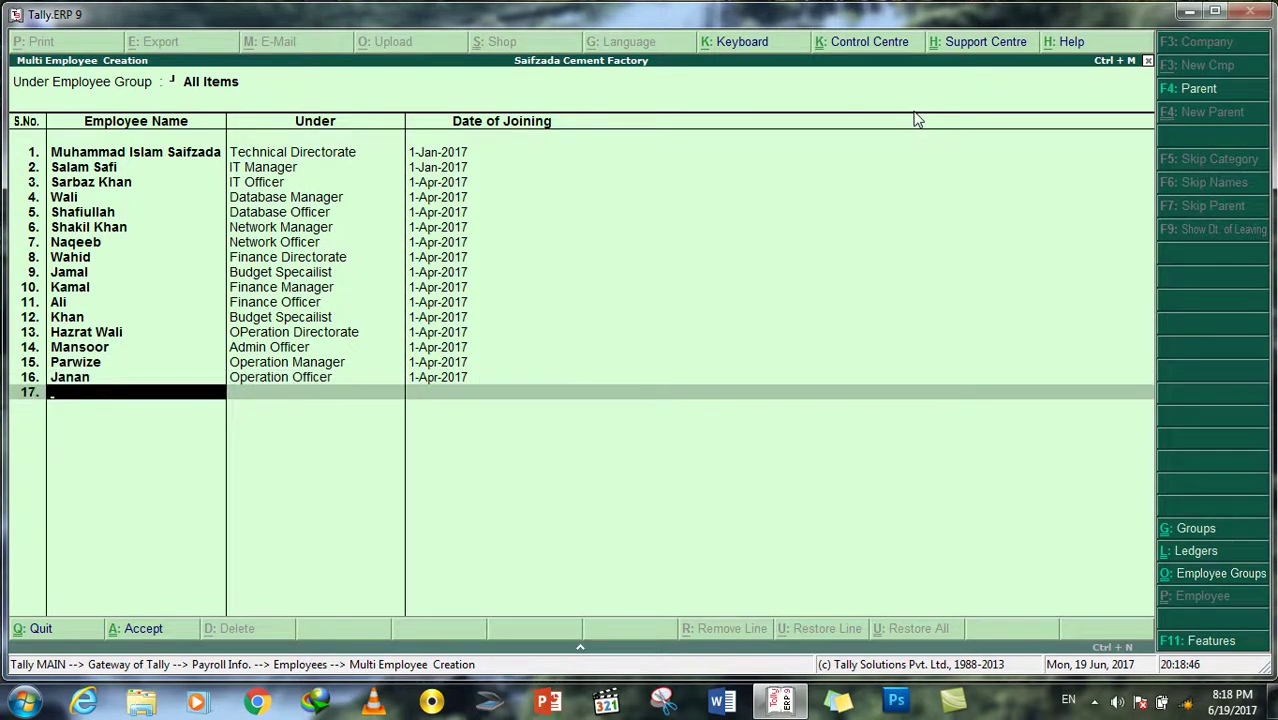
{"action": "type", "text": "Aslam"}
{"action": "key", "text": "Return"}
{"action": "key", "text": "Down"}
{"action": "key", "text": "Down"}
{"action": "key", "text": "Down"}
{"action": "key", "text": "Down"}
{"action": "key", "text": "Down"}
{"action": "key", "text": "Down"}
{"action": "key", "text": "Down"}
{"action": "key", "text": "Down"}
{"action": "key", "text": "Down"}
{"action": "key", "text": "Down"}
{"action": "key", "text": "Down"}
{"action": "key", "text": "Down"}
{"action": "key", "text": "Down"}
{"action": "key", "text": "Down"}
{"action": "key", "text": "Down"}
{"action": "key", "text": "Down"}
{"action": "key", "text": "Down"}
{"action": "key", "text": "Down"}
{"action": "key", "text": "Down"}
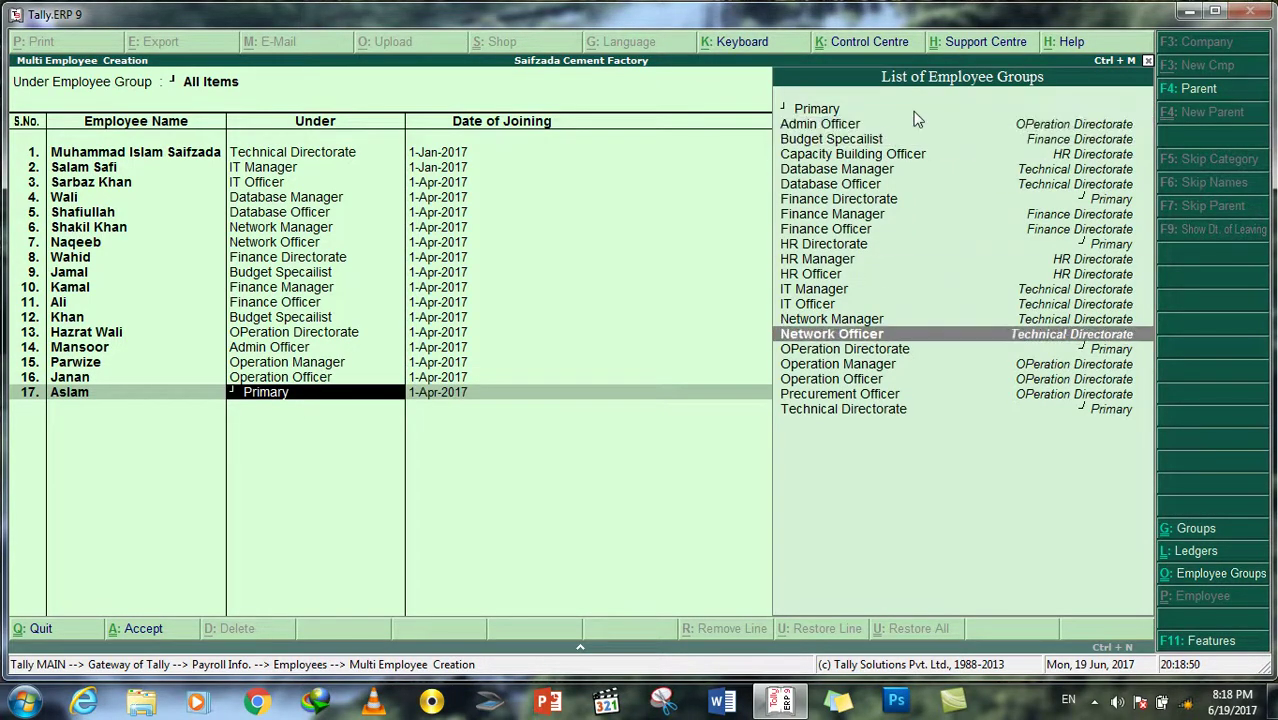
{"action": "key", "text": "Return"}
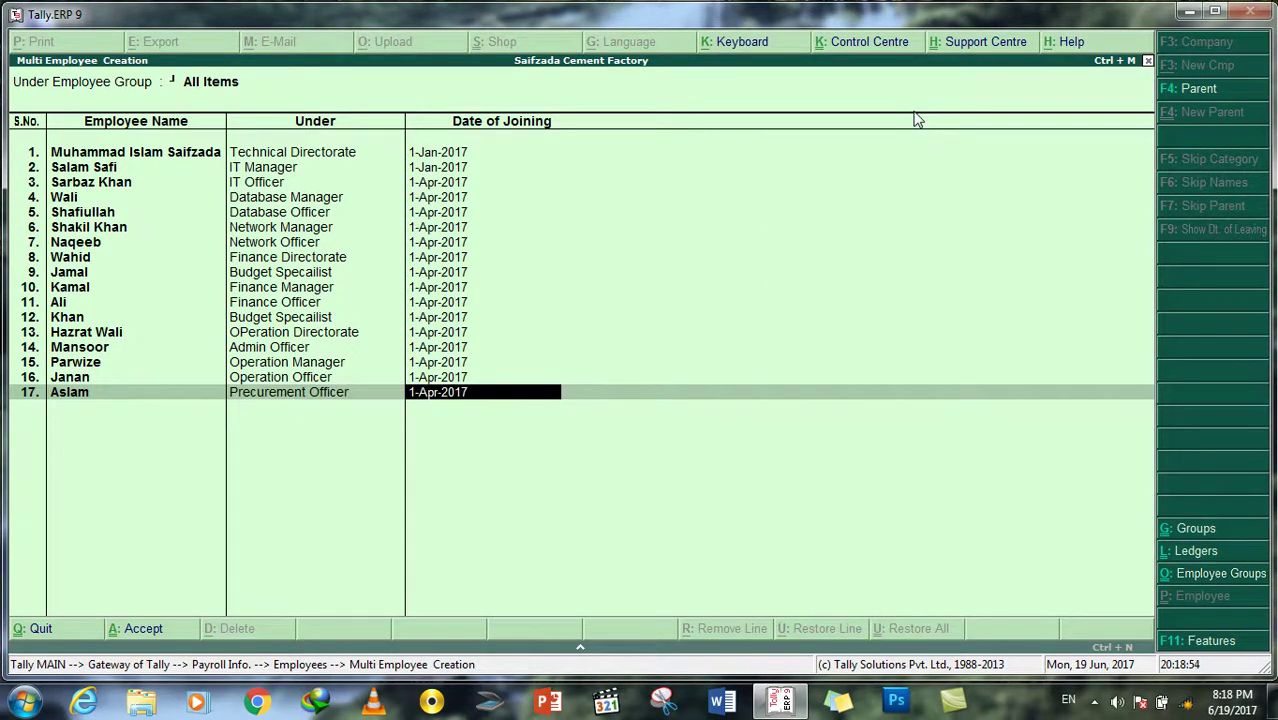
{"action": "key", "text": "Return"}
{"action": "key", "text": "Return"}
{"action": "key", "text": "Return"}
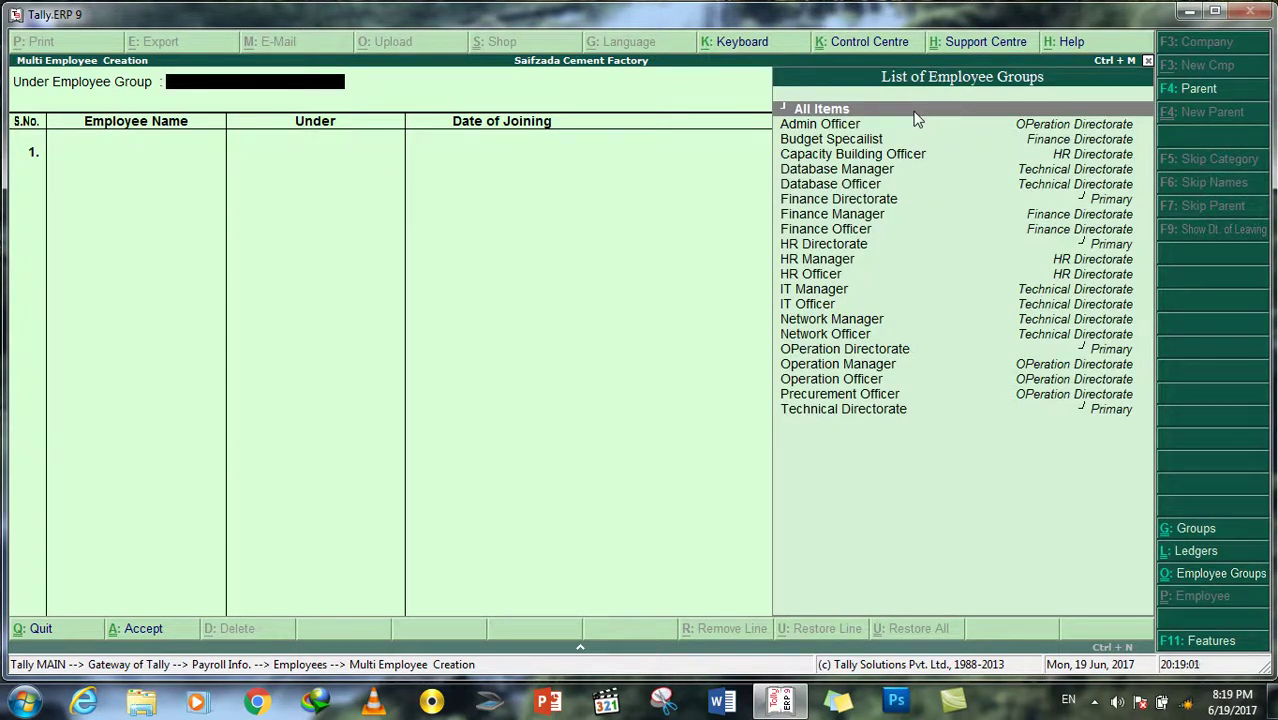
Step: Quit multi-employee creation and display the last employee, the Procurement Officer joining 1-Apr-2017
{"action": "key", "text": "Escape"}
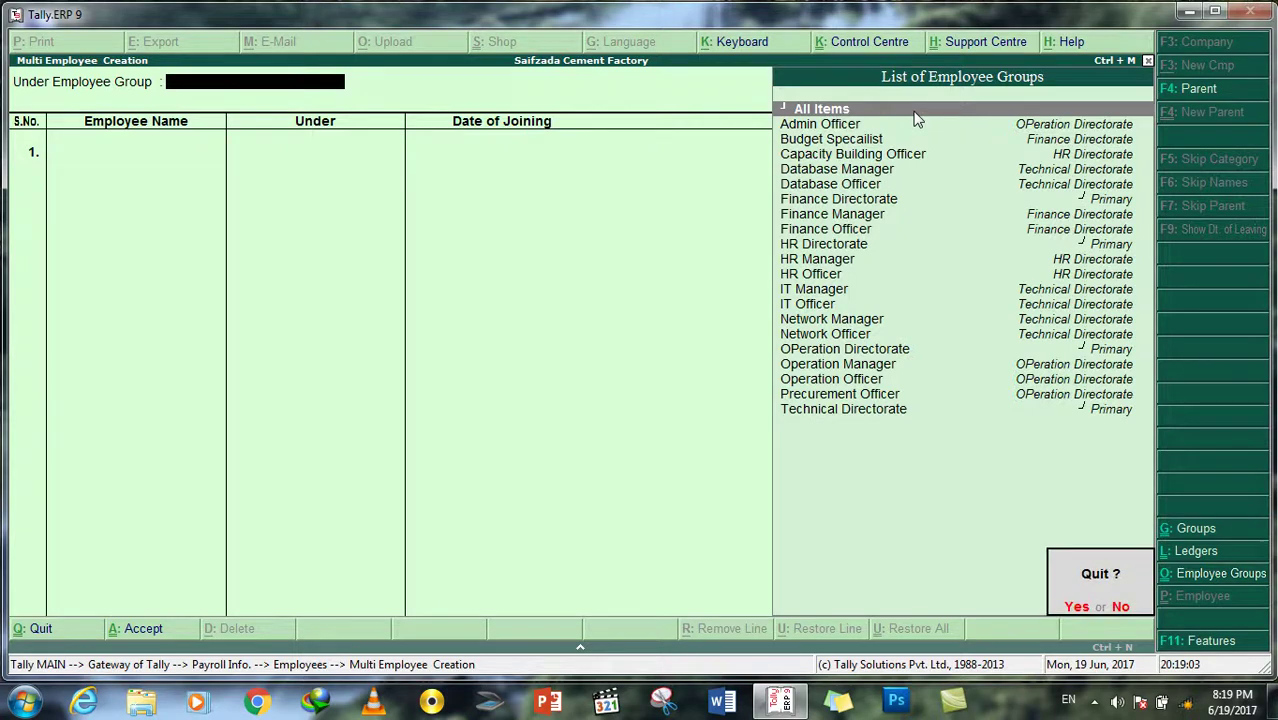
{"action": "key", "text": "y"}
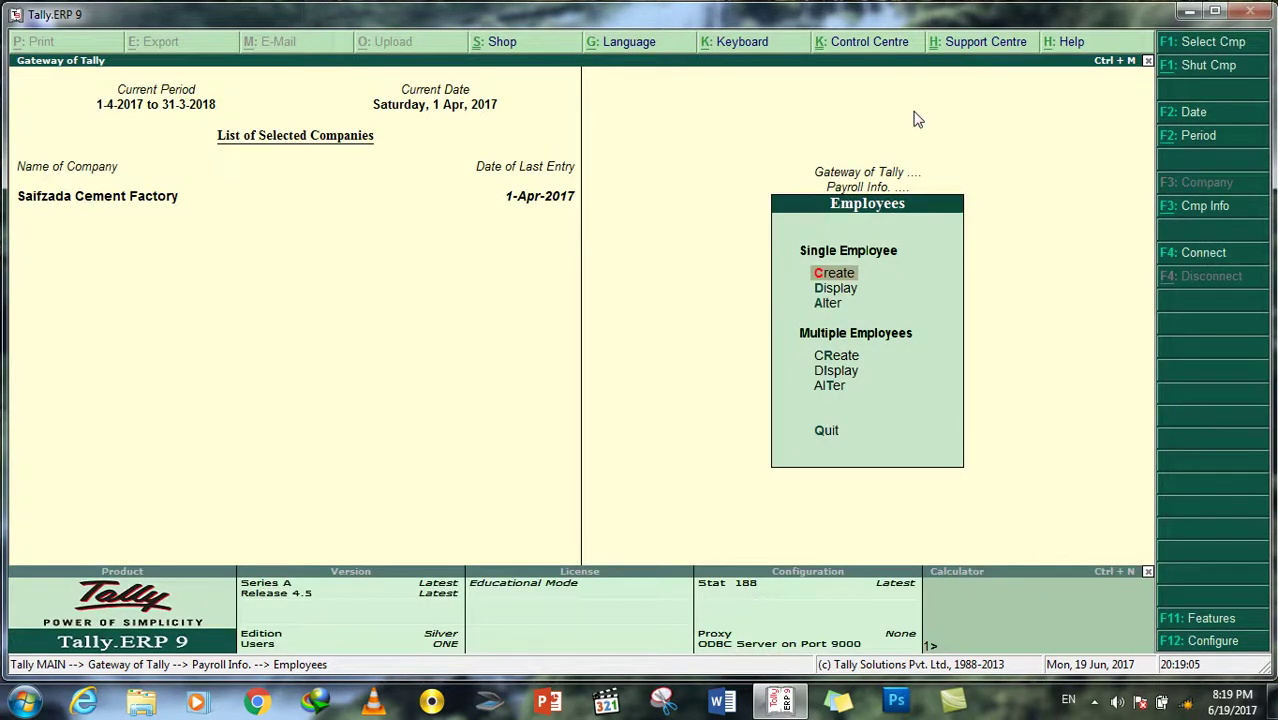
{"action": "key", "text": "Down"}
{"action": "key", "text": "Return"}
{"action": "key", "text": "Down"}
{"action": "key", "text": "Return"}
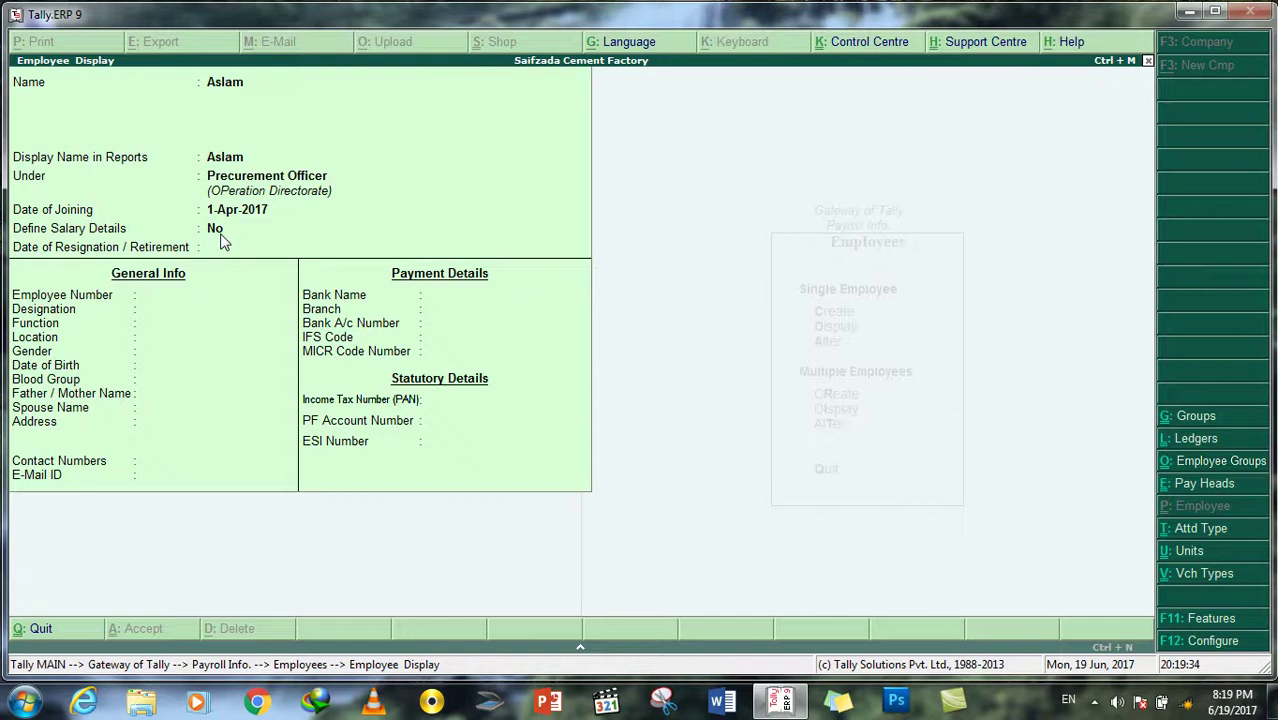
Step: Switch from Employee Display to Employee Alteration for the Technical Directorate employee
{"action": "key", "text": "Escape"}
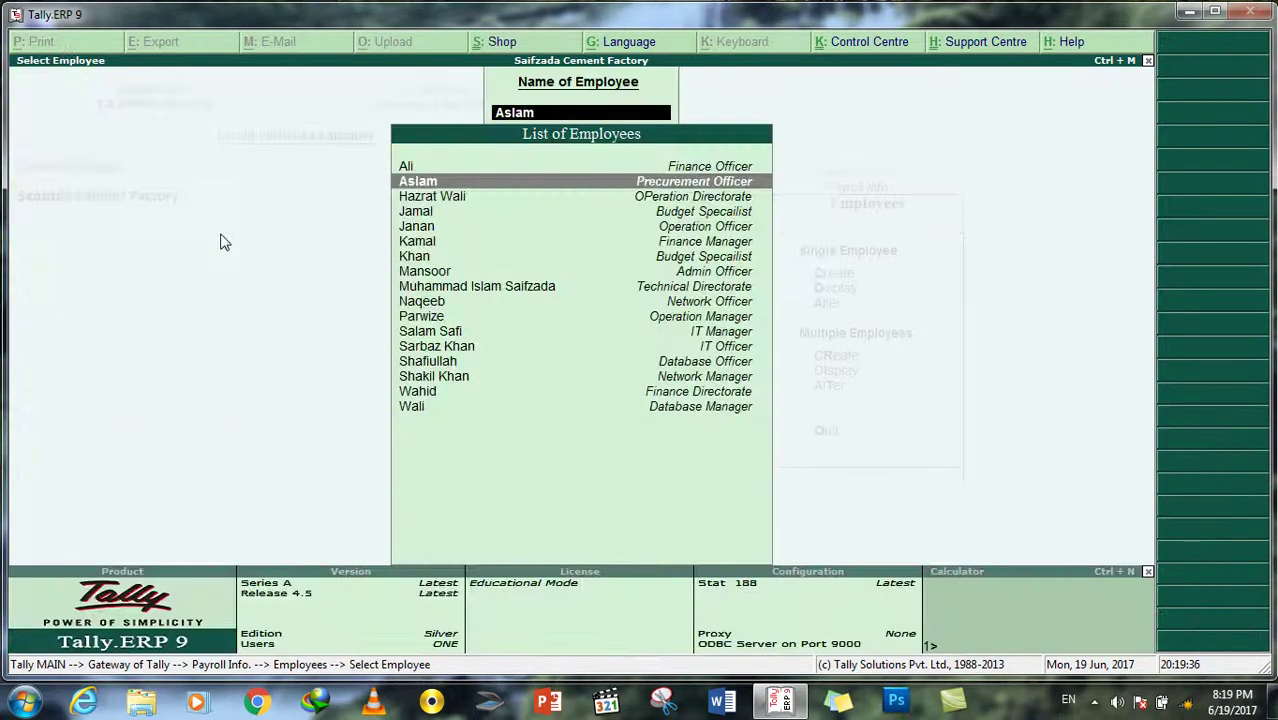
{"action": "key", "text": "Escape"}
{"action": "key", "text": "Down"}
{"action": "key", "text": "Return"}
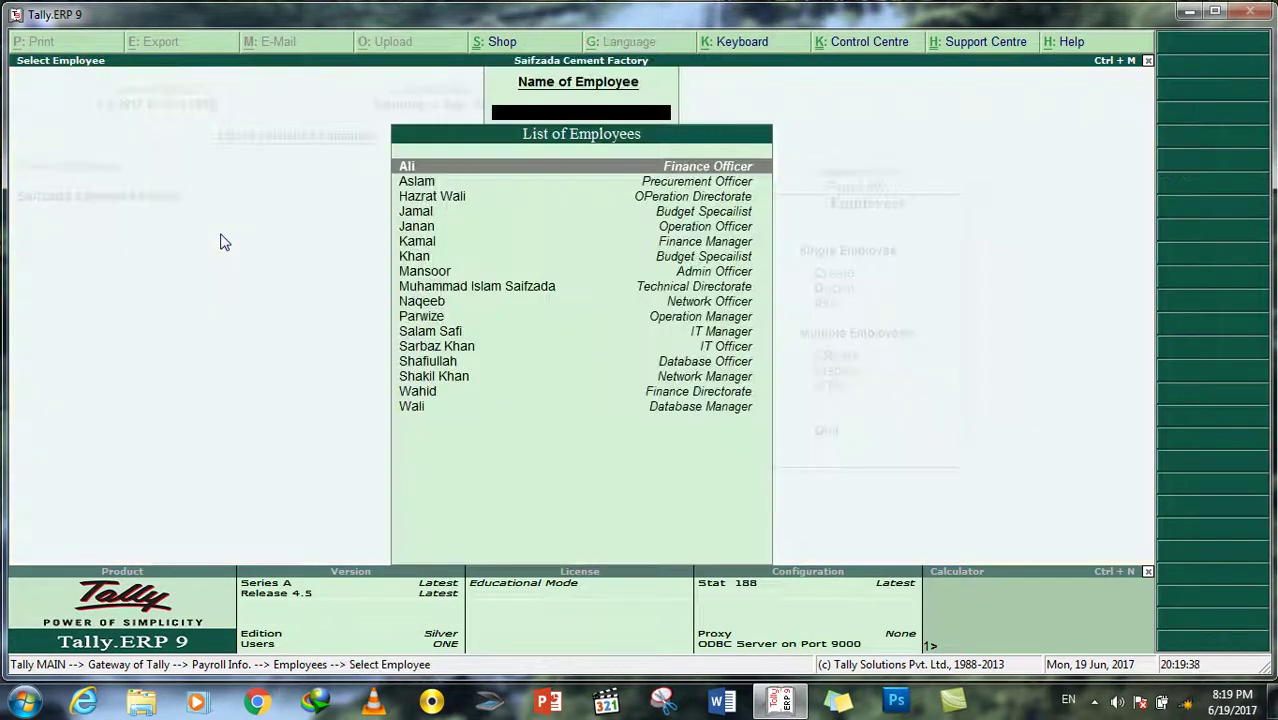
{"action": "key", "text": "Down"}
{"action": "key", "text": "Down"}
{"action": "key", "text": "Down"}
{"action": "key", "text": "Down"}
{"action": "key", "text": "Down"}
{"action": "key", "text": "Down"}
{"action": "key", "text": "Down"}
{"action": "key", "text": "Down"}
{"action": "key", "text": "Return"}
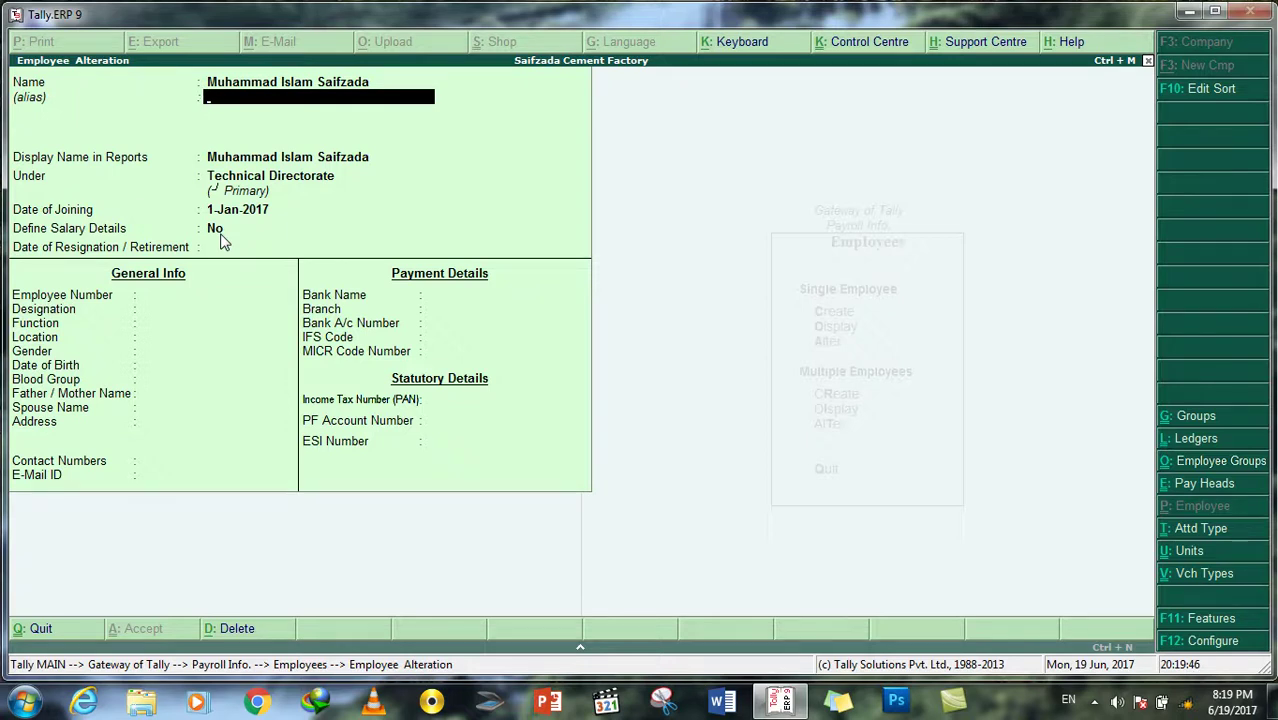
Step: Keep group Technical Directorate and joining date 1-Jan-2017, and set Define Salary Details to Yes
{"action": "key", "text": "Return"}
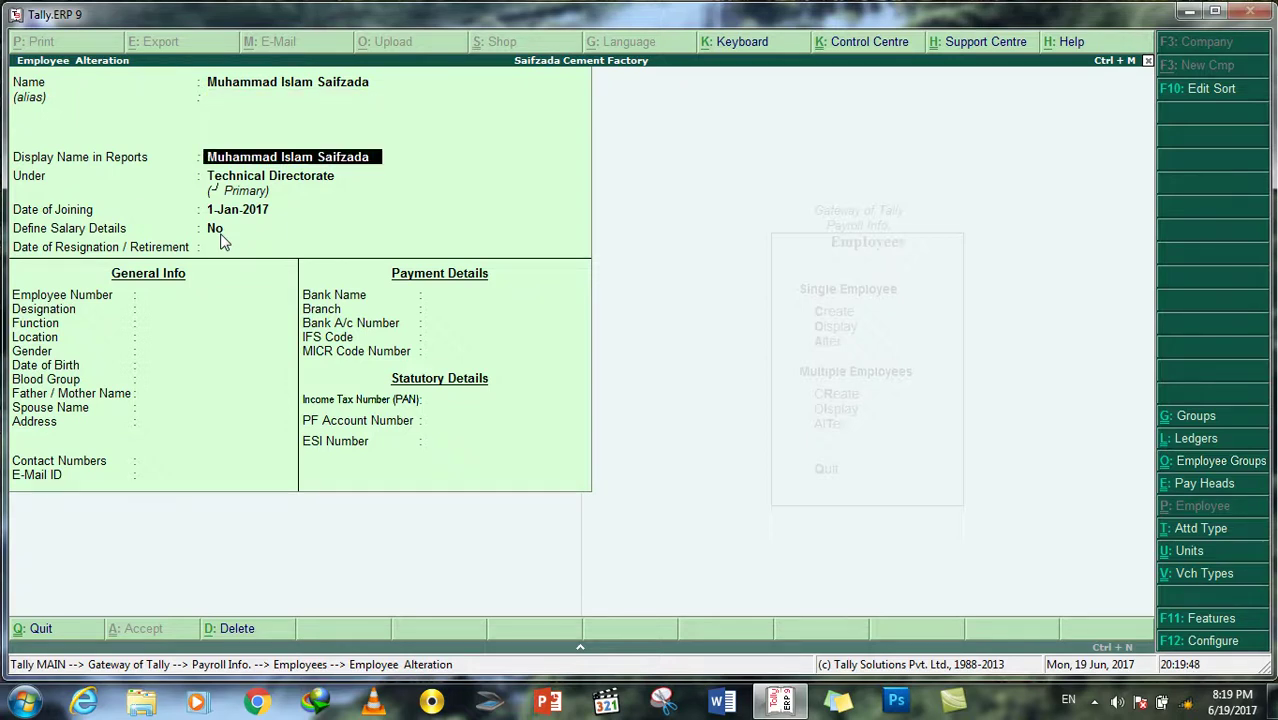
{"action": "key", "text": "BackSpace"}
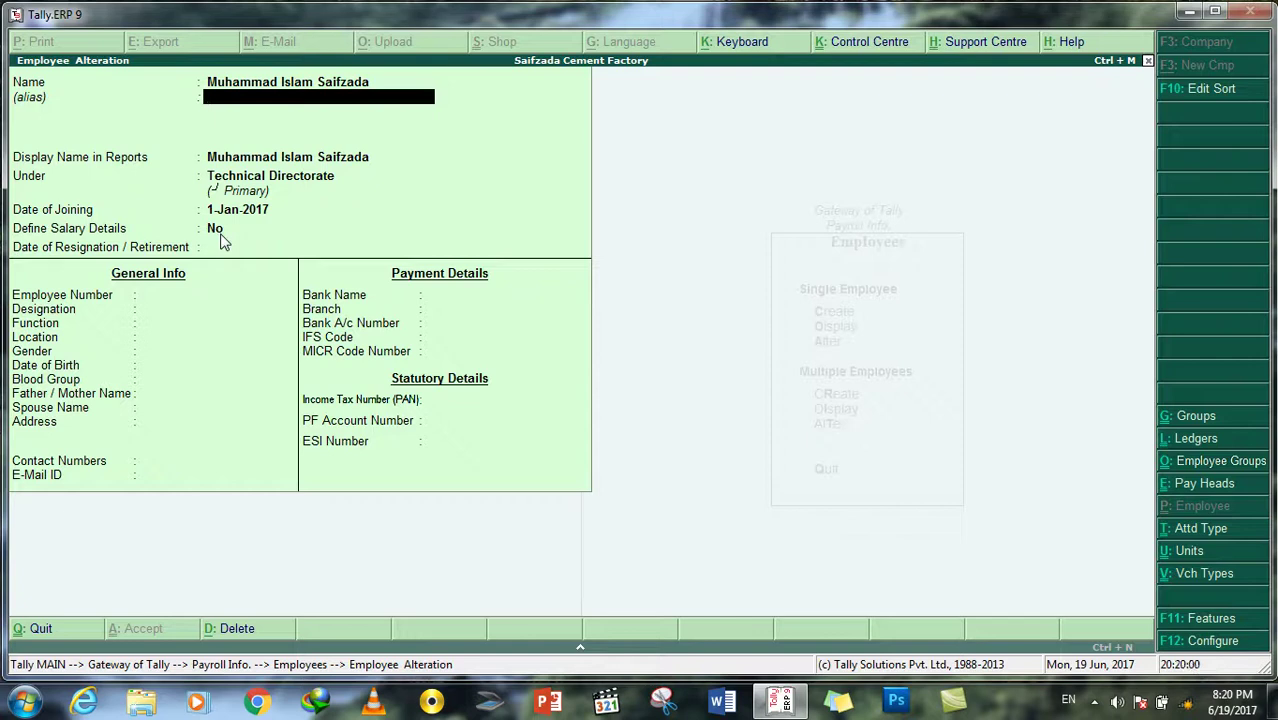
{"action": "key", "text": "Return"}
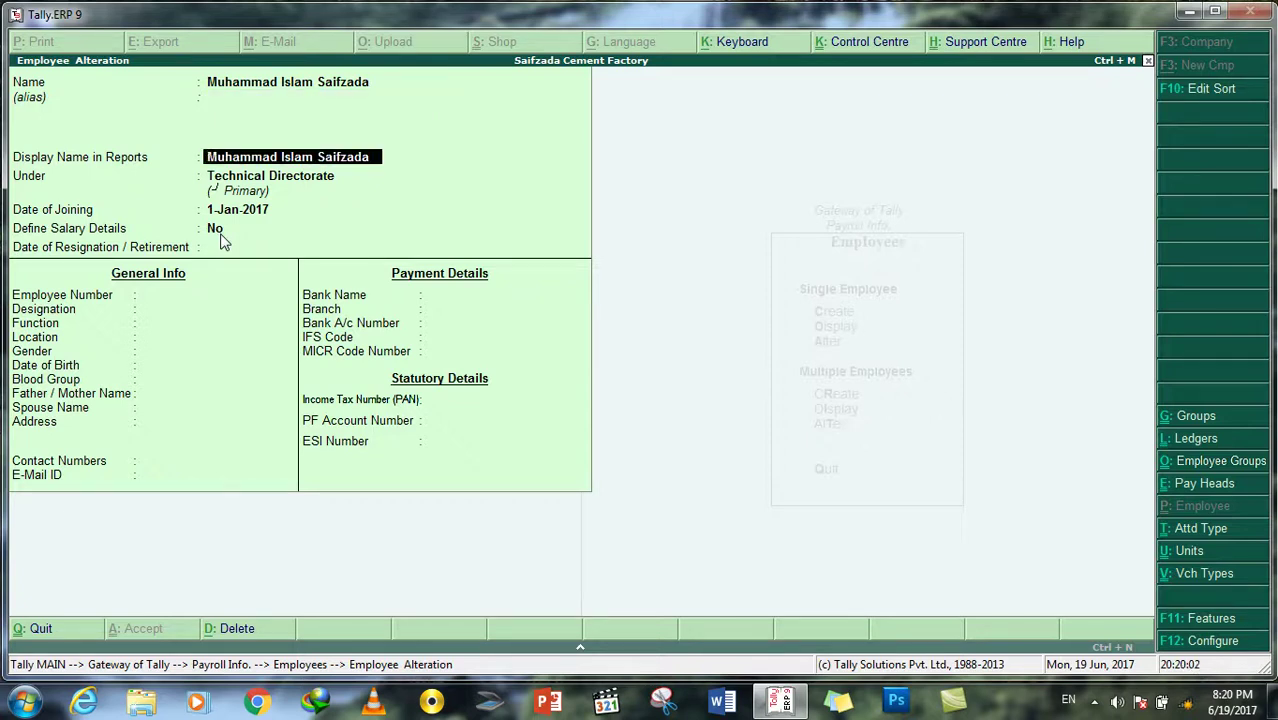
{"action": "key", "text": "Return"}
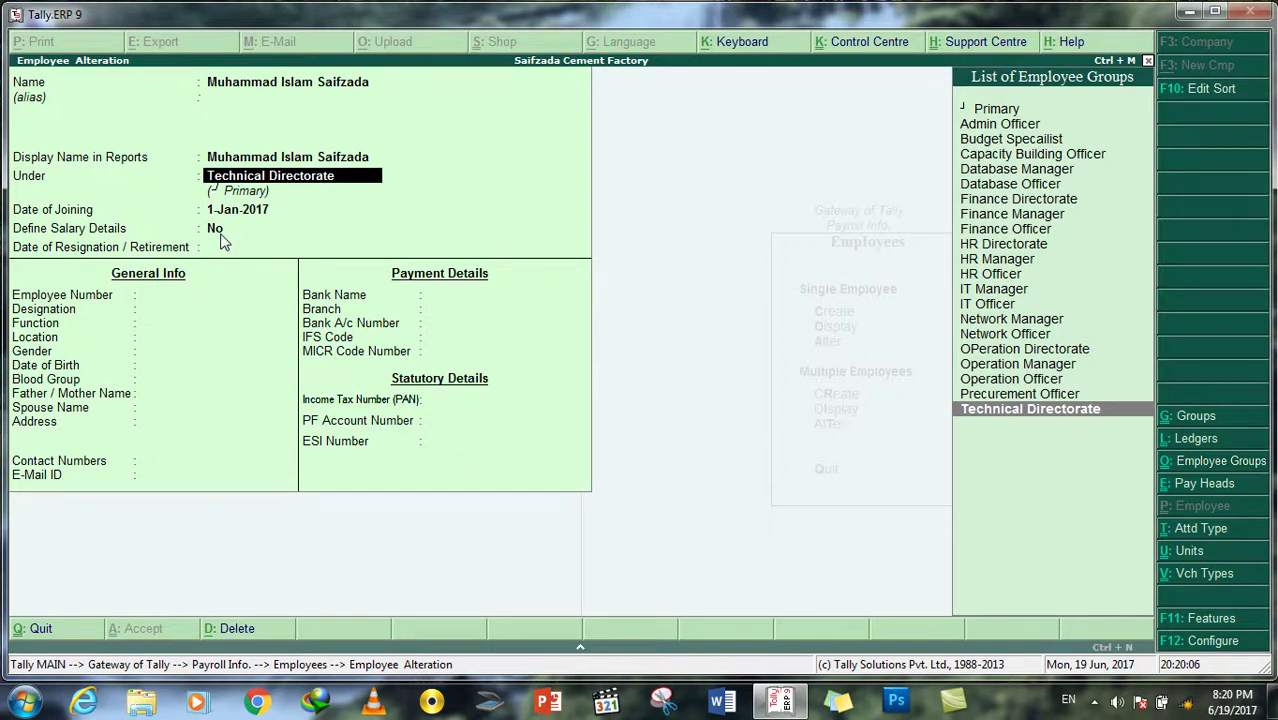
{"action": "key", "text": "Return"}
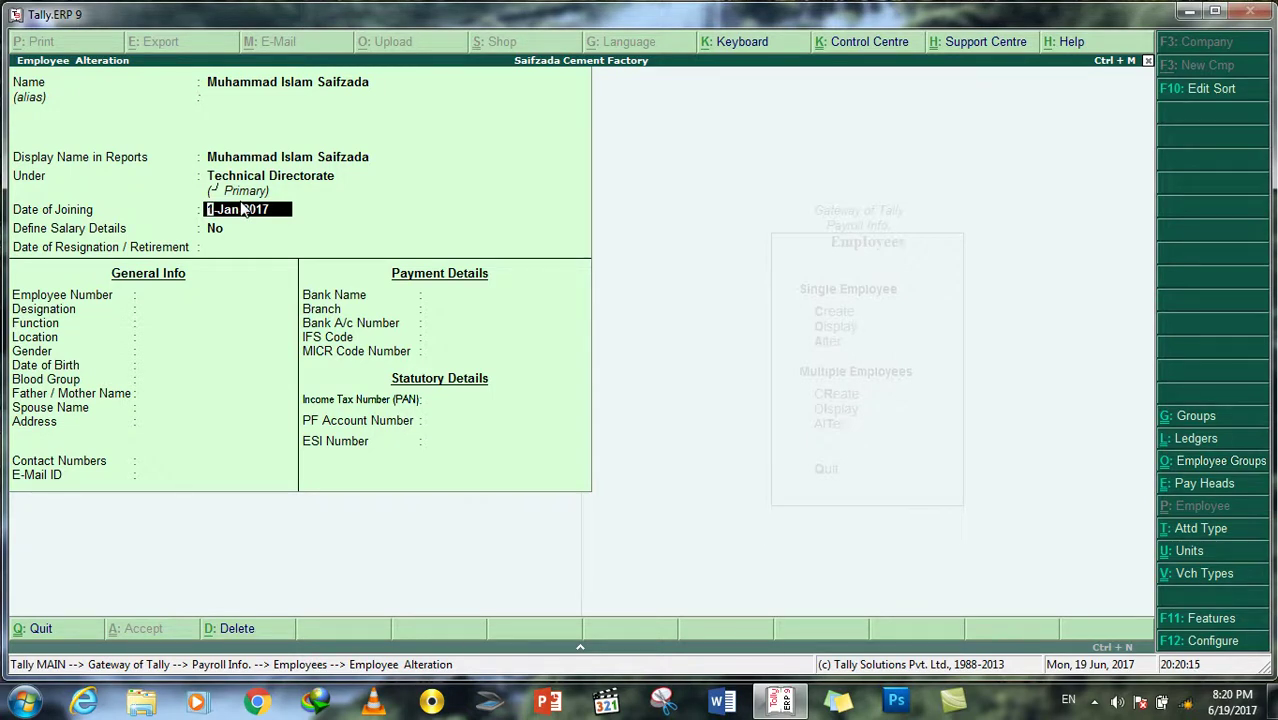
{"action": "key", "text": "Return"}
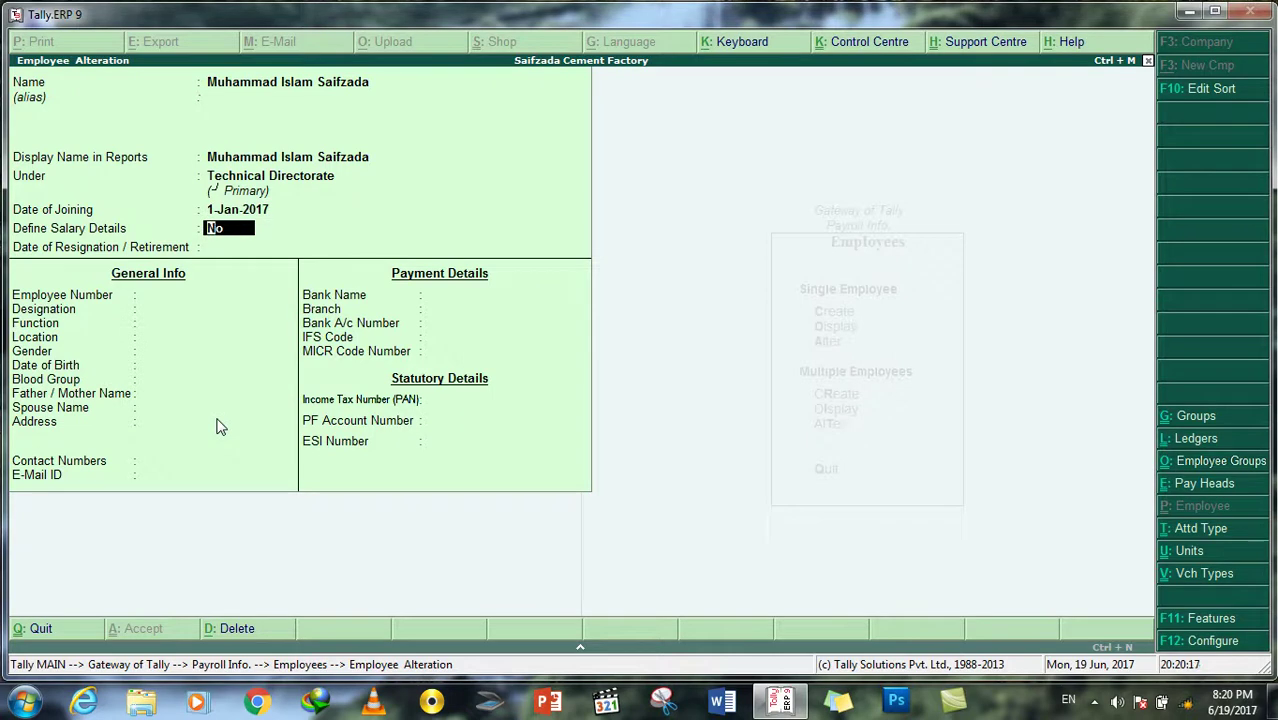
{"action": "type", "text": "y"}
{"action": "key", "text": "Return"}
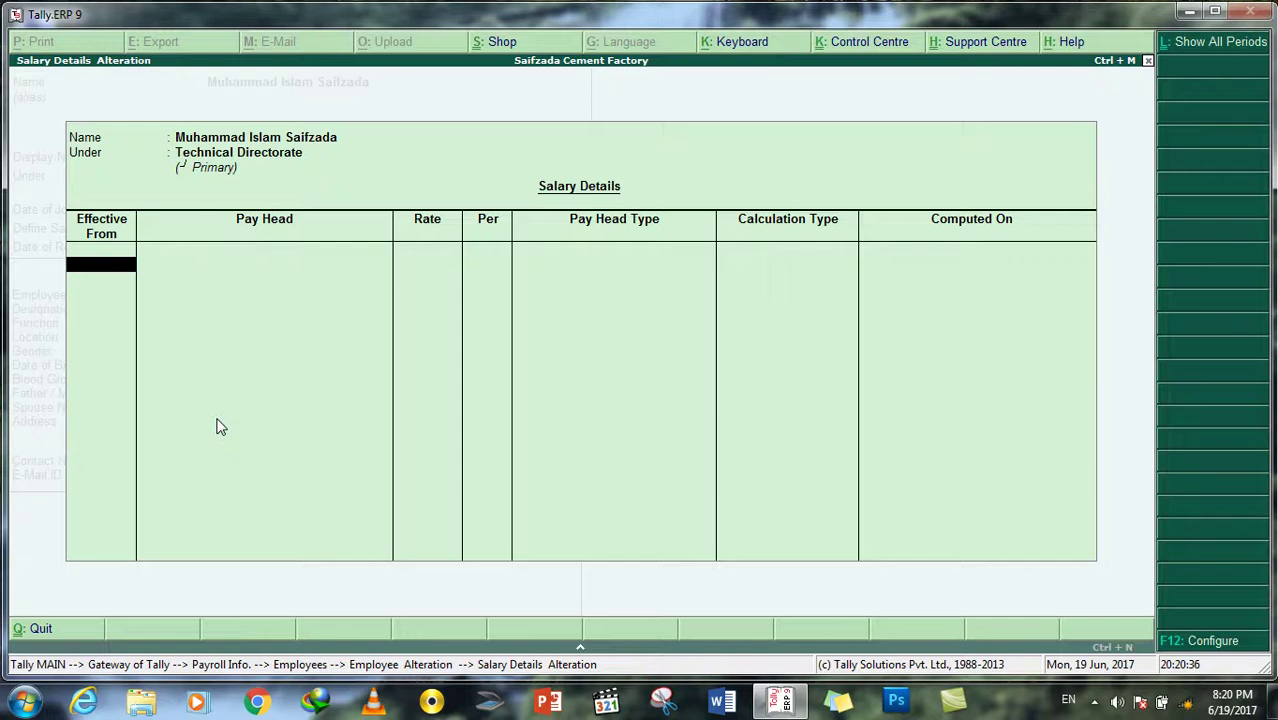
Step: Quit the salary details screen and set Define Salary Details to No
{"action": "key", "text": "Escape"}
{"action": "key", "text": "Return"}
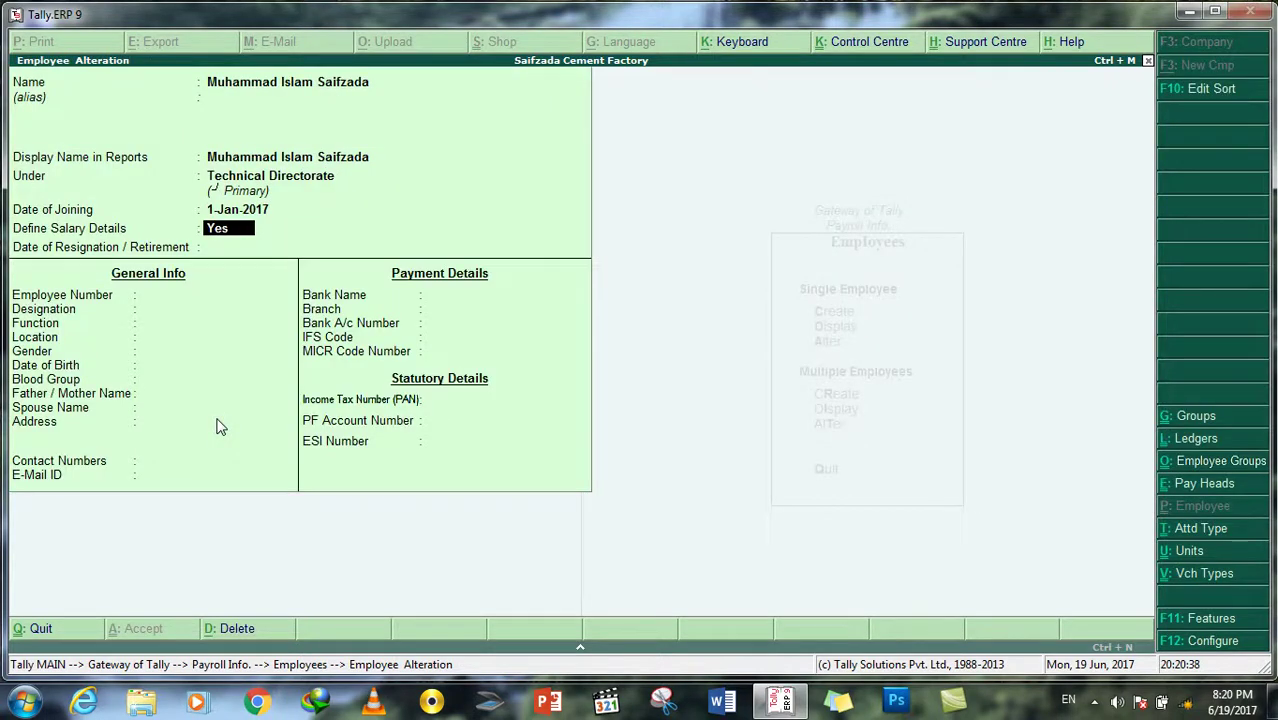
{"action": "type", "text": "n"}
{"action": "key", "text": "Return"}
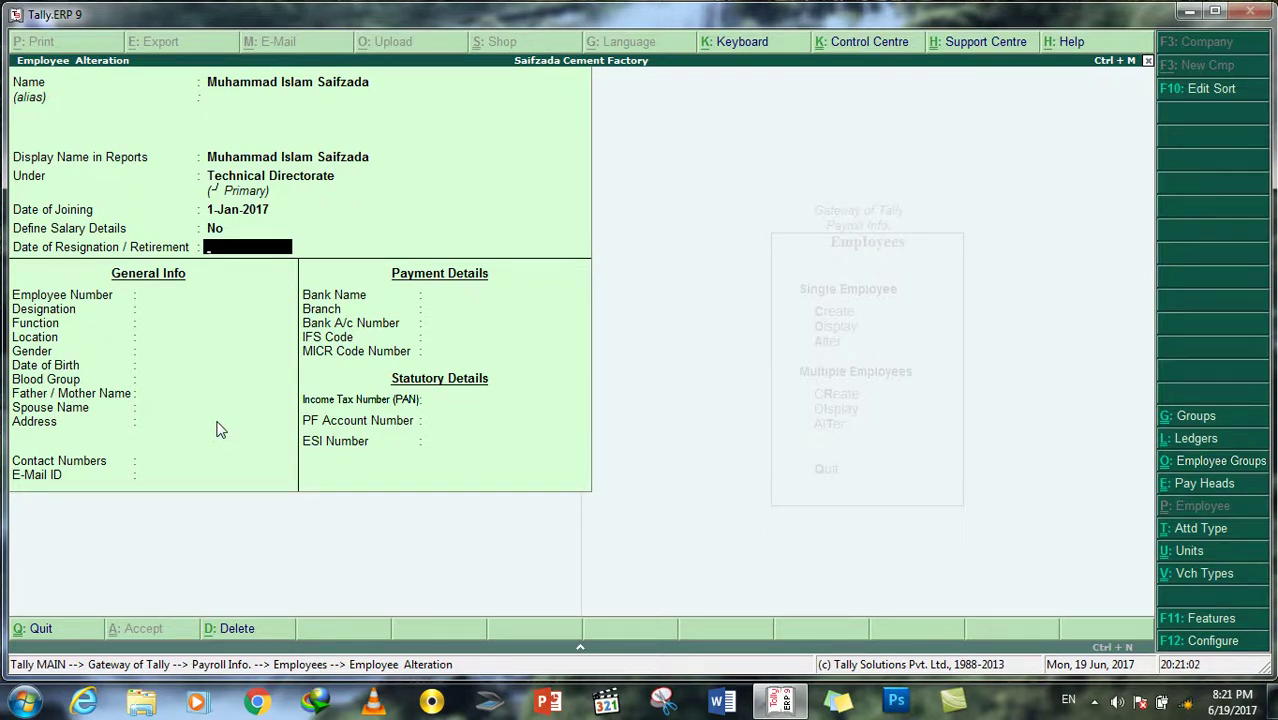
Step: Launch Excel from the Run box with 'excel'
{"action": "key", "text": "super+r"}
{"action": "type", "text": "excel"}
{"action": "key", "text": "Return"}
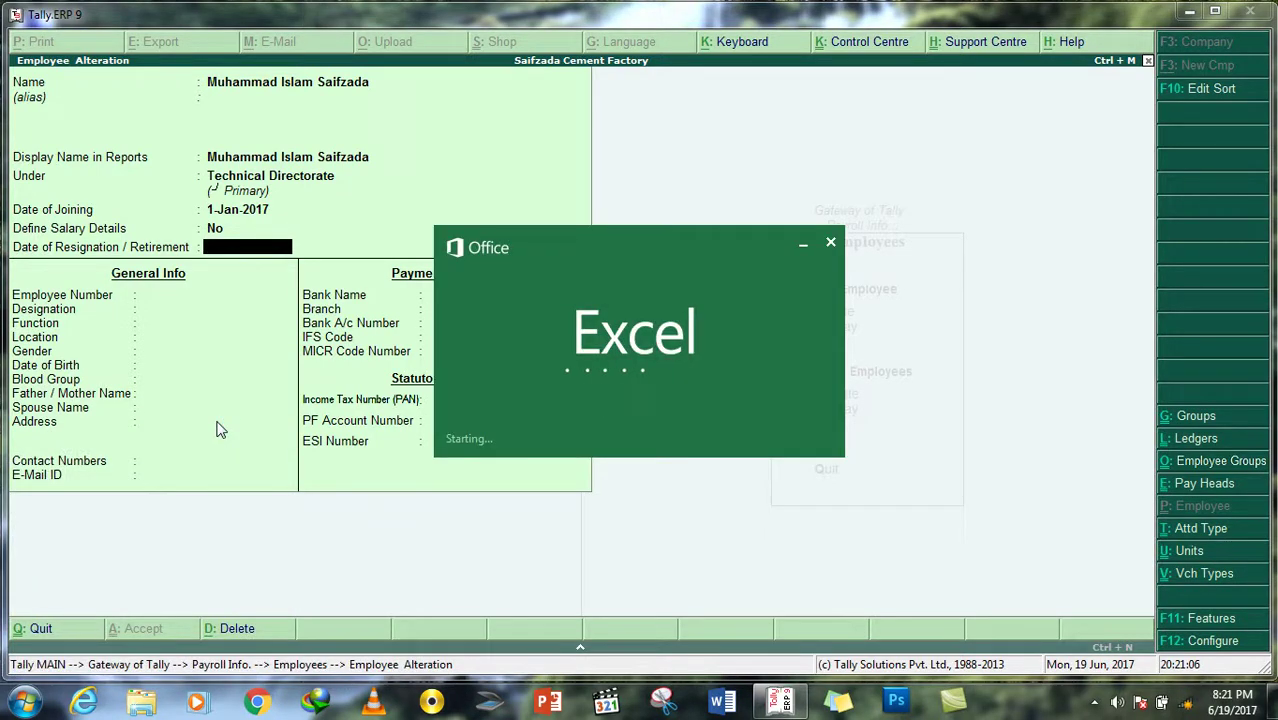
Step: In a blank workbook, label column A with DOB and Retirement Date, and autofit column A
{"action": "key", "text": "Escape"}
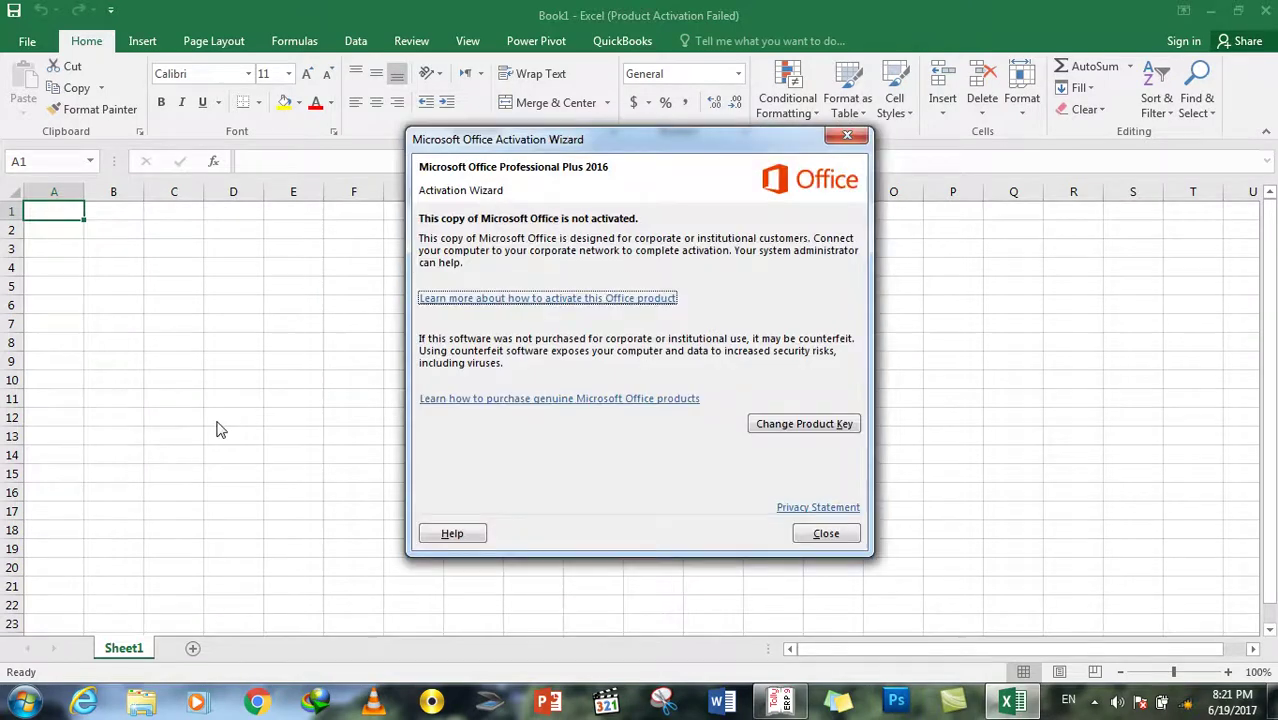
{"action": "key", "text": "Escape"}
{"action": "key", "text": "Right"}
{"action": "key", "text": "Right"}
{"action": "key", "text": "Right"}
{"action": "key", "text": "Right"}
{"action": "key", "text": "Right"}
{"action": "key", "text": "Right"}
{"action": "key", "text": "Left"}
{"action": "key", "text": "Left"}
{"action": "key", "text": "Left"}
{"action": "key", "text": "Left"}
{"action": "key", "text": "Left"}
{"action": "key", "text": "Left"}
{"action": "type", "text": "DOB"}
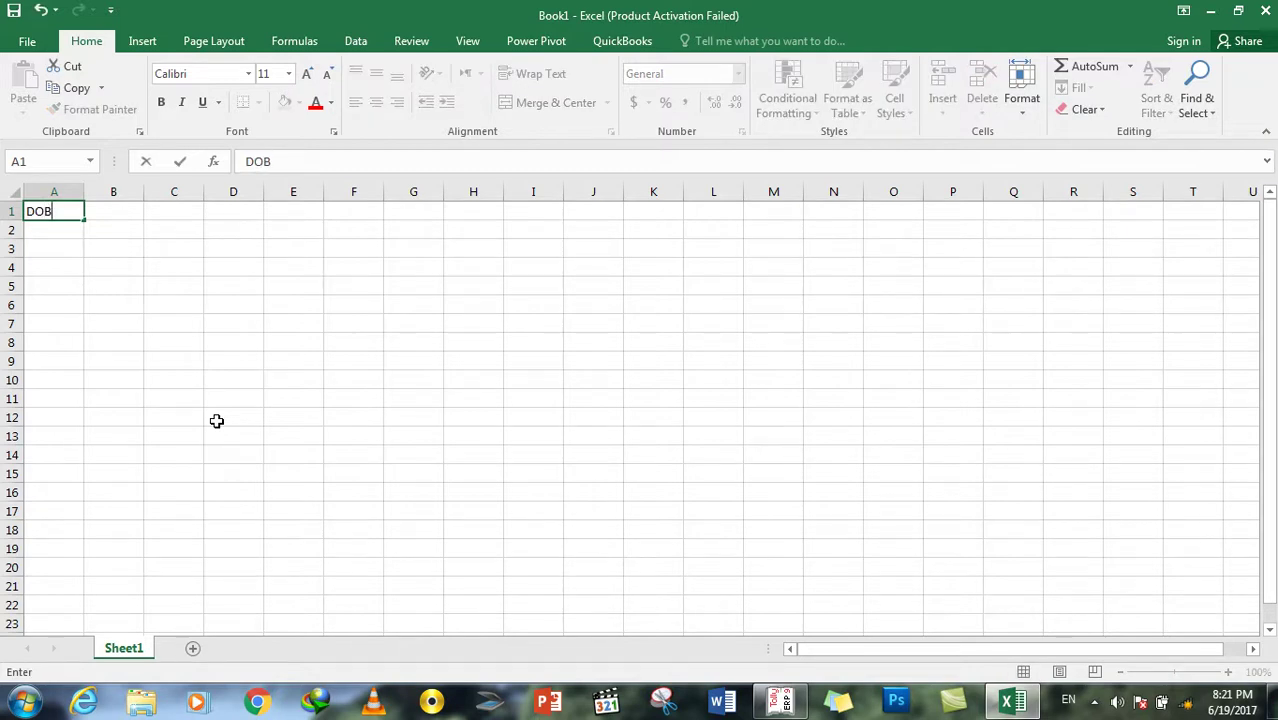
{"action": "key", "text": "Return"}
{"action": "type", "text": "R"}
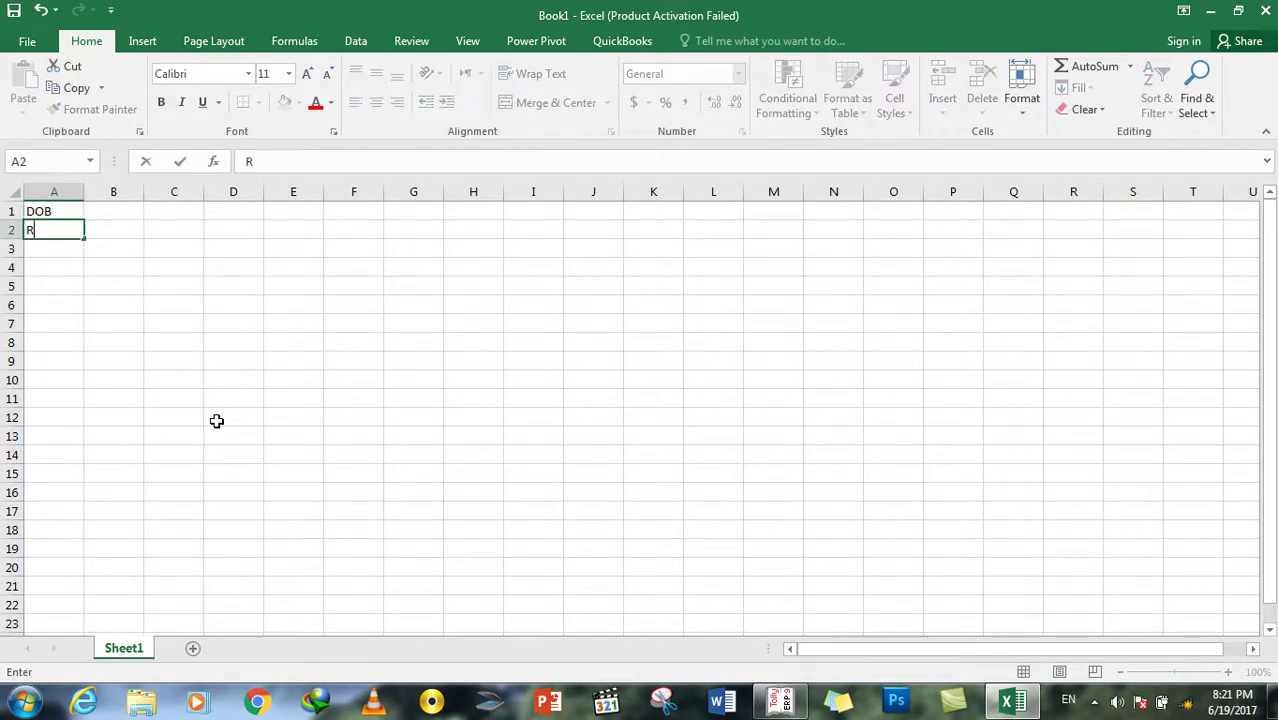
{"action": "type", "text": "etirement Date"}
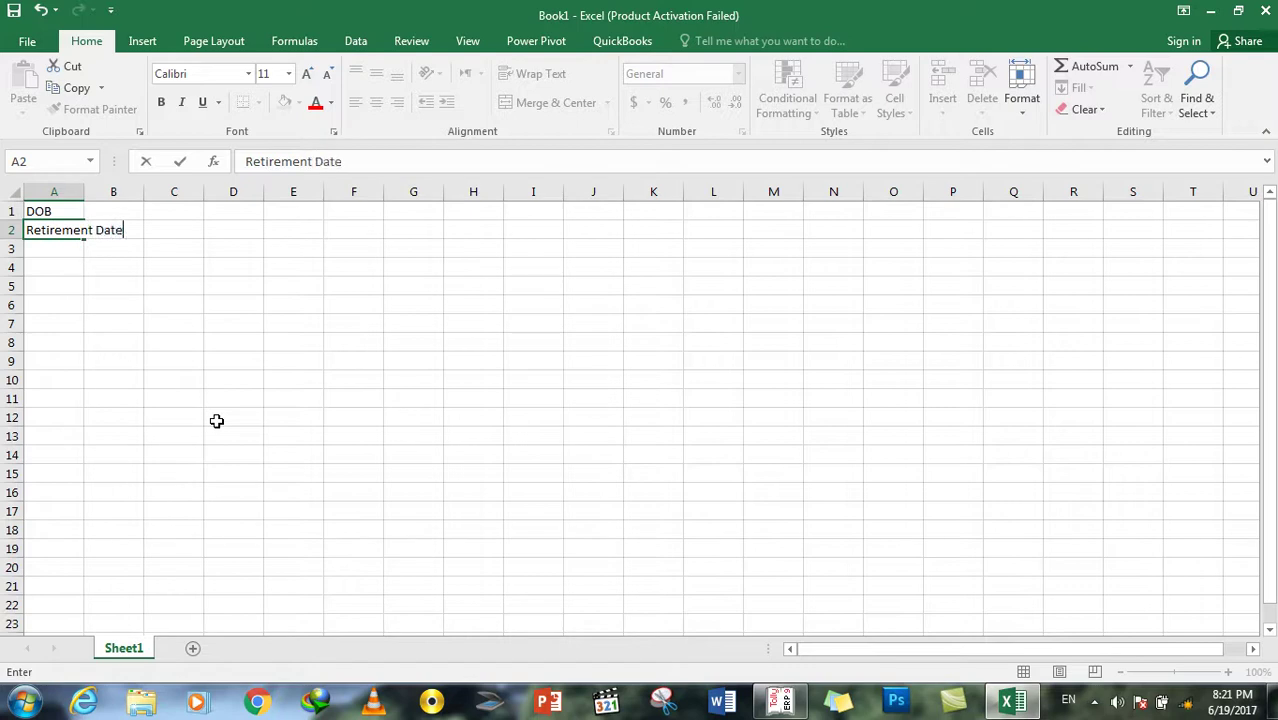
{"action": "key", "text": "Return"}
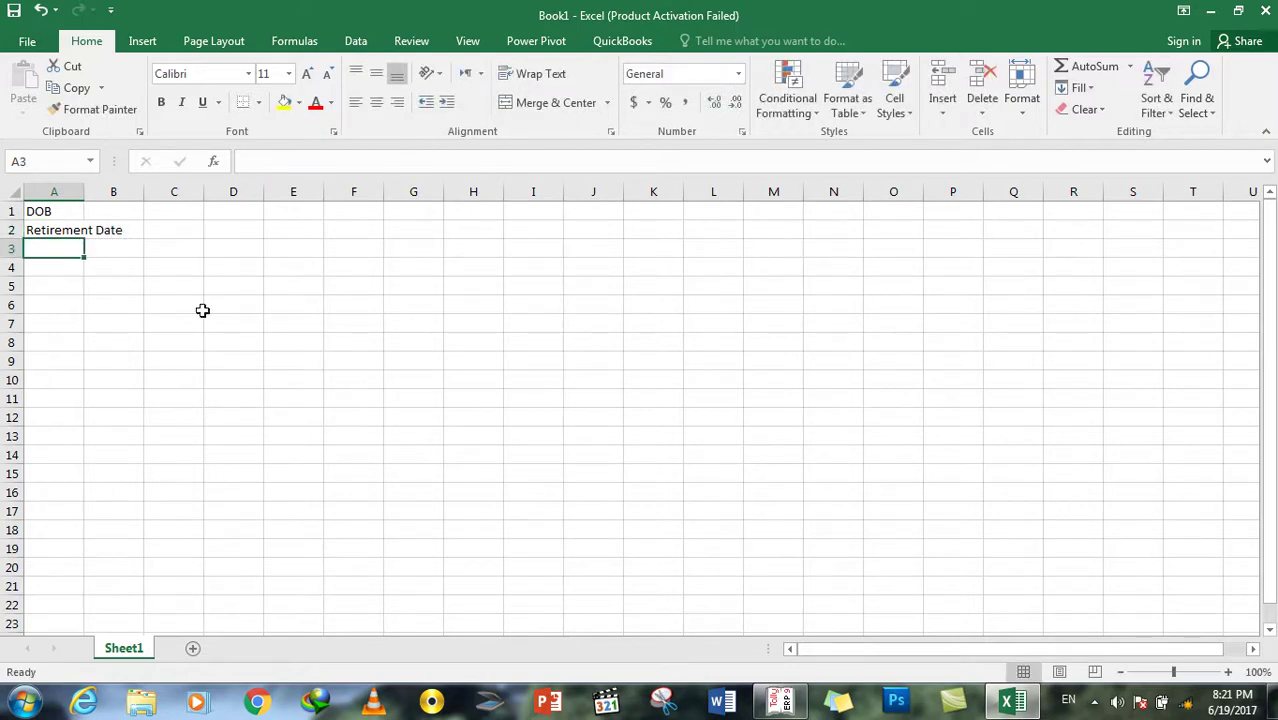
{"action": "double_click", "coordinate": [83, 190]}
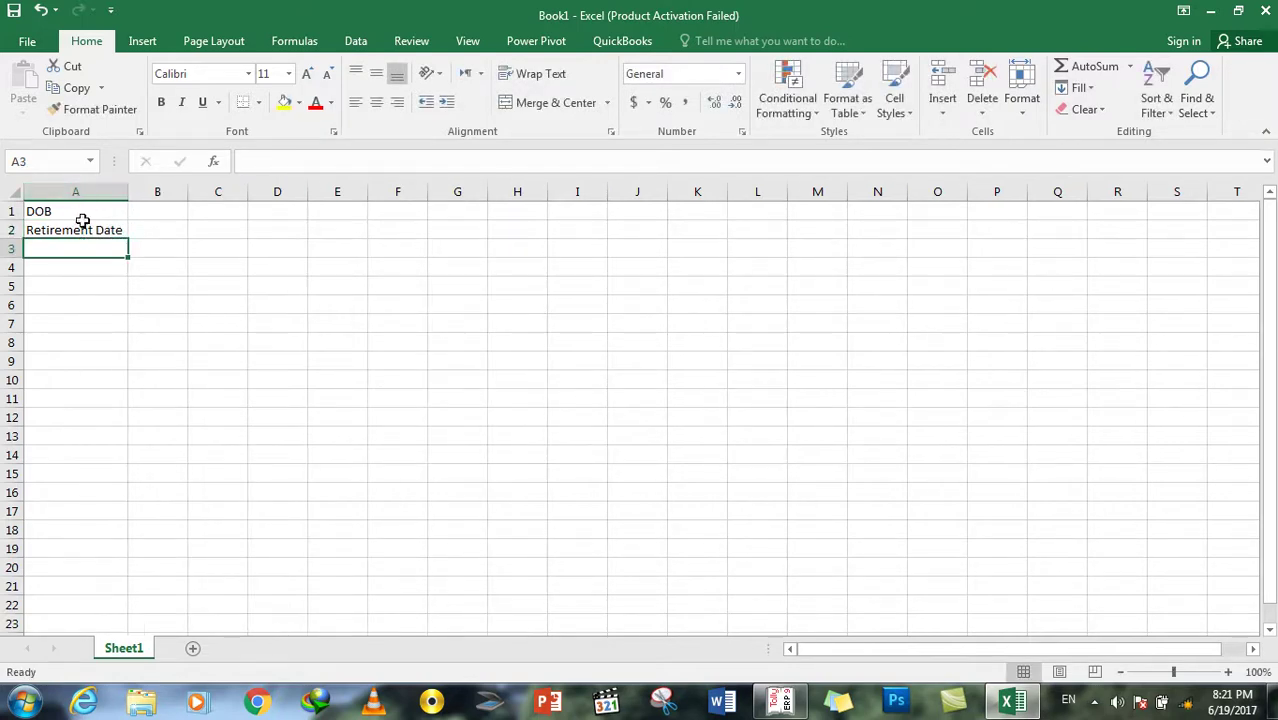
{"action": "left_click", "coordinate": [83, 229]}
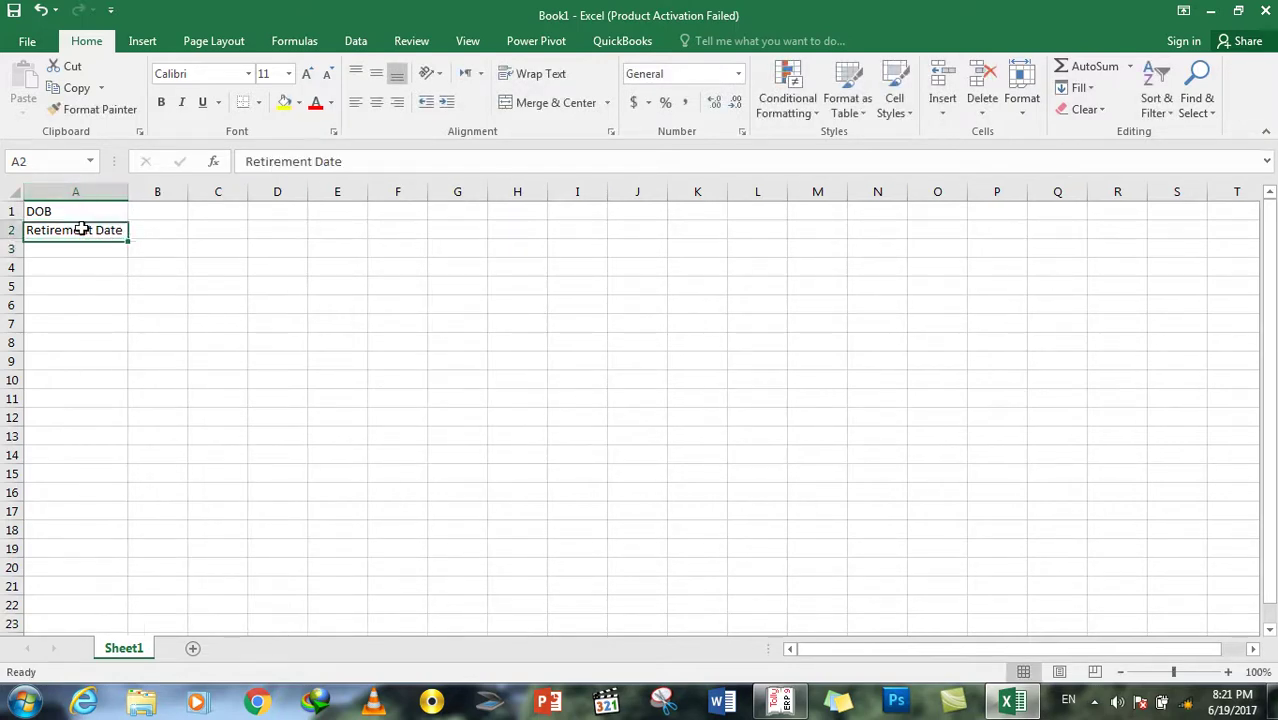
Step: Enter the birth date 28/July/1990 in cell B1
{"action": "left_click", "coordinate": [149, 210]}
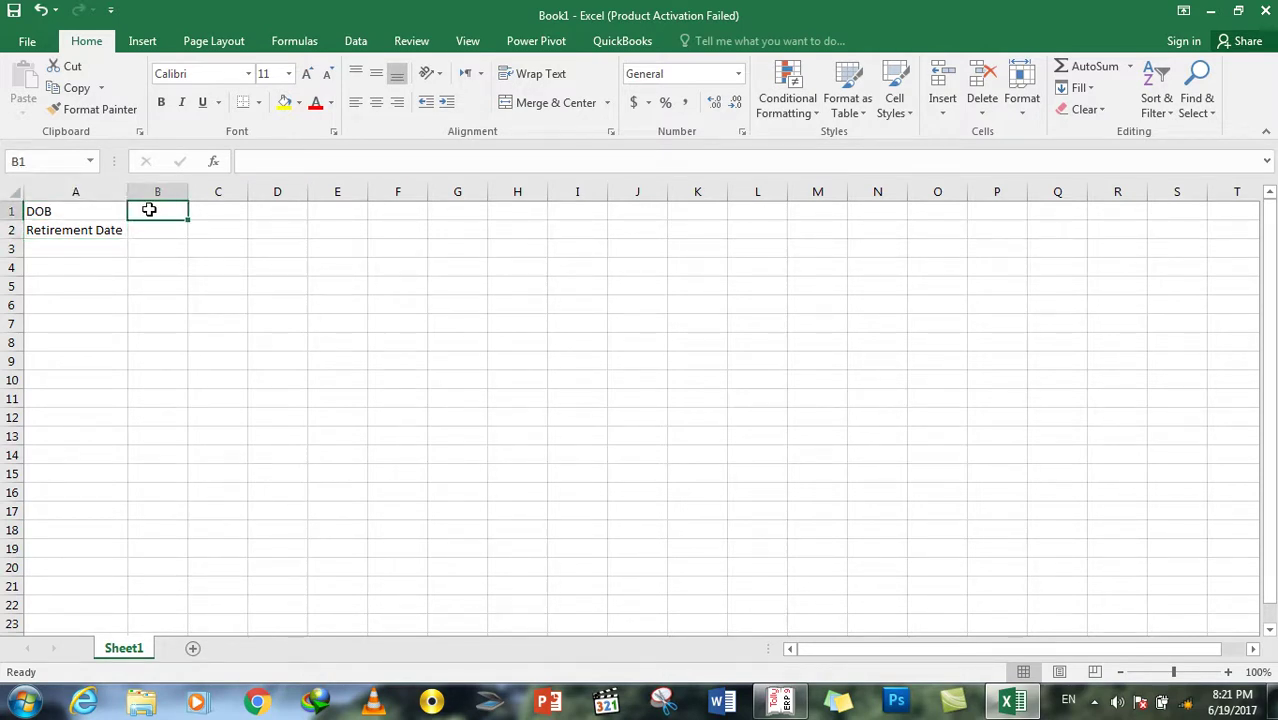
{"action": "type", "text": "28"}
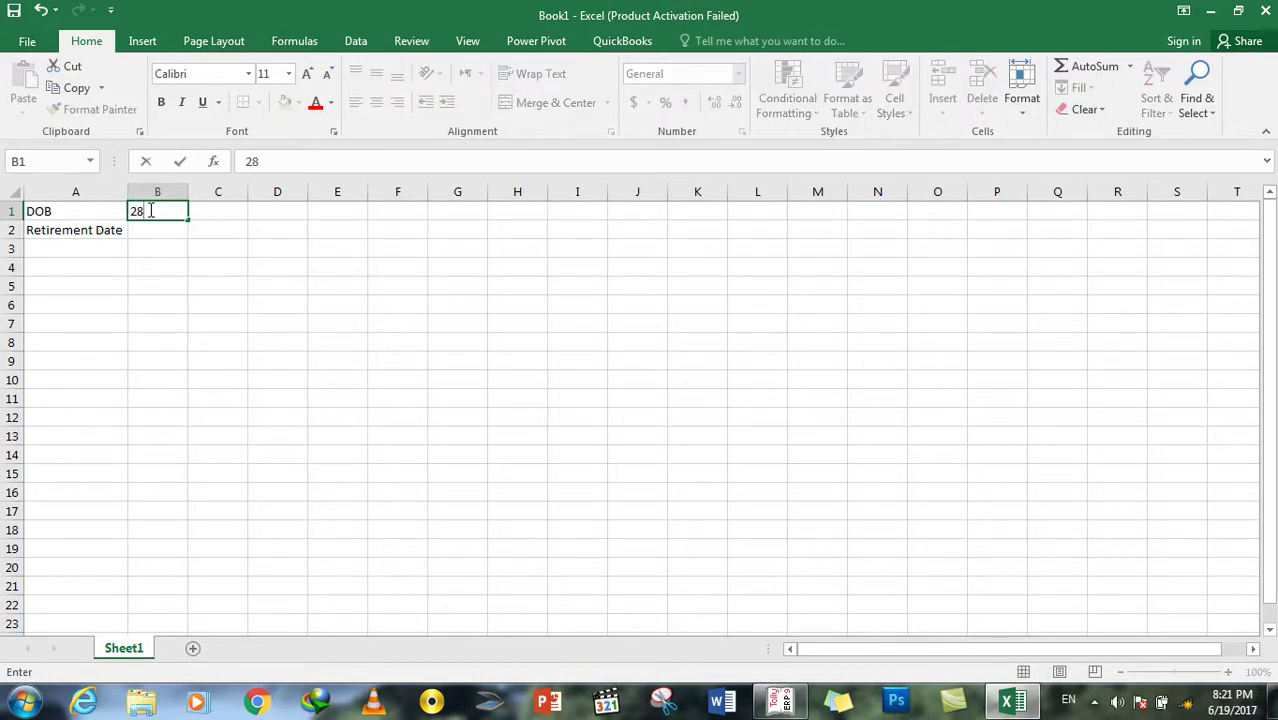
{"action": "type", "text": "/July"}
{"action": "key", "text": "BackSpace"}
{"action": "type", "text": "y/20"}
{"action": "key", "text": "BackSpace"}
{"action": "key", "text": "BackSpace"}
{"action": "type", "text": "198"}
{"action": "key", "text": "BackSpace"}
{"action": "type", "text": "90"}
{"action": "key", "text": "Return"}
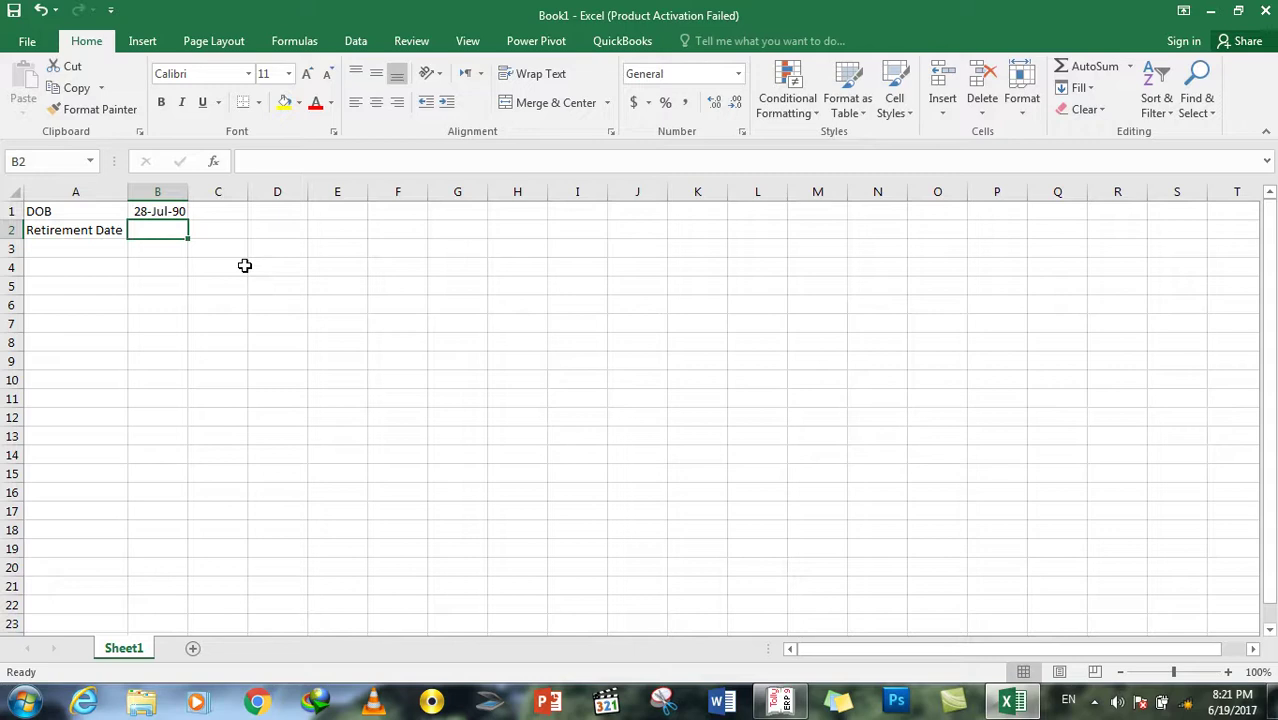
Step: Begin a DATEDIF formula in B2 using B1 and today(), then select B3
{"action": "type", "text": "=datedif"}
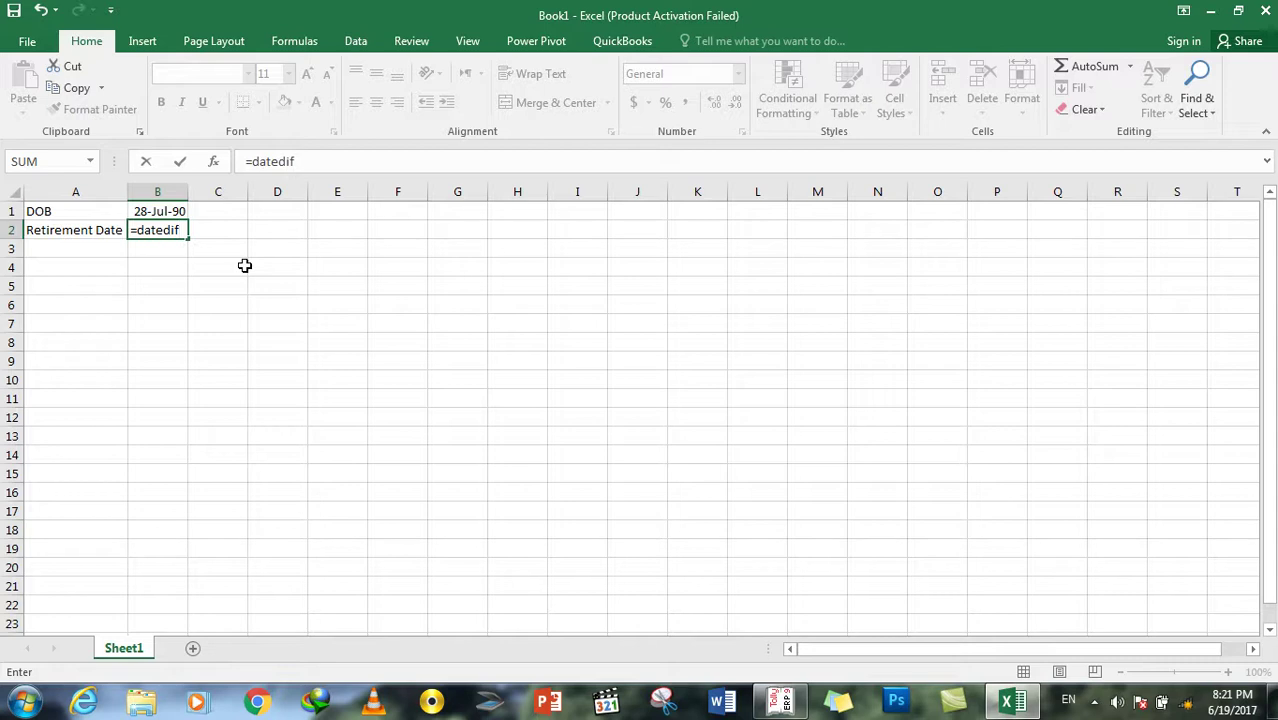
{"action": "type", "text": "("}
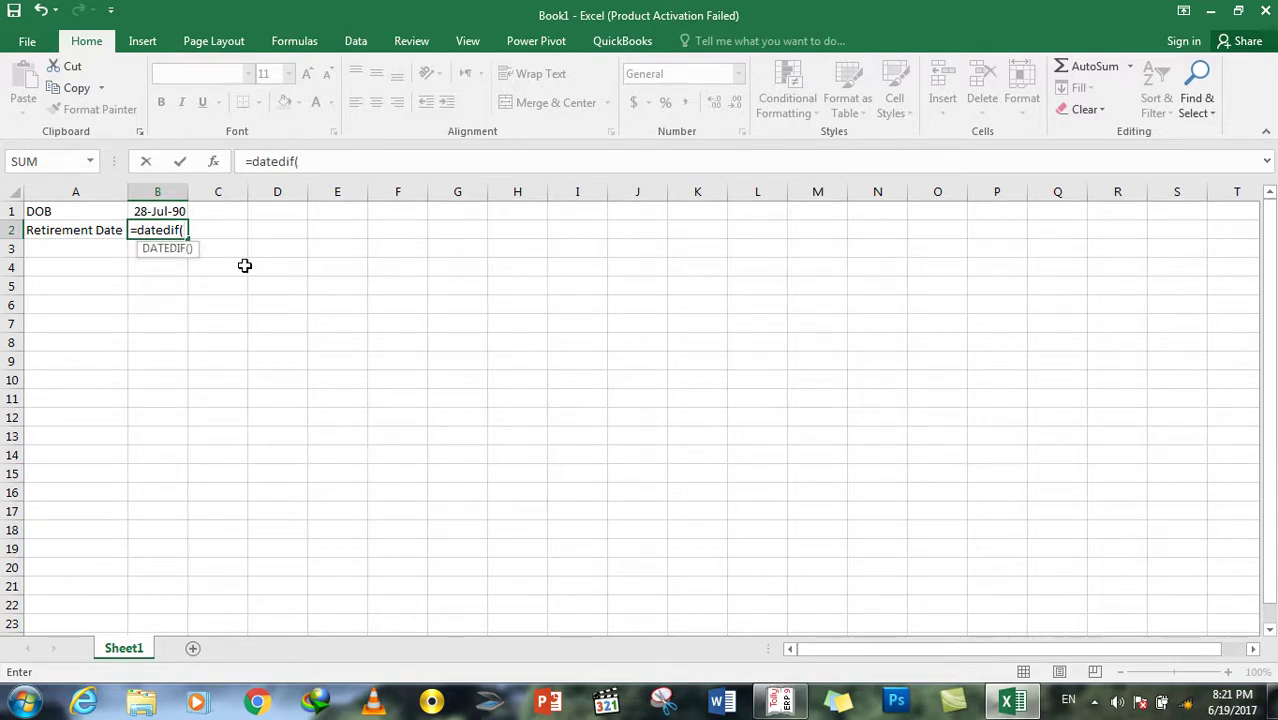
{"action": "key", "text": "Up"}
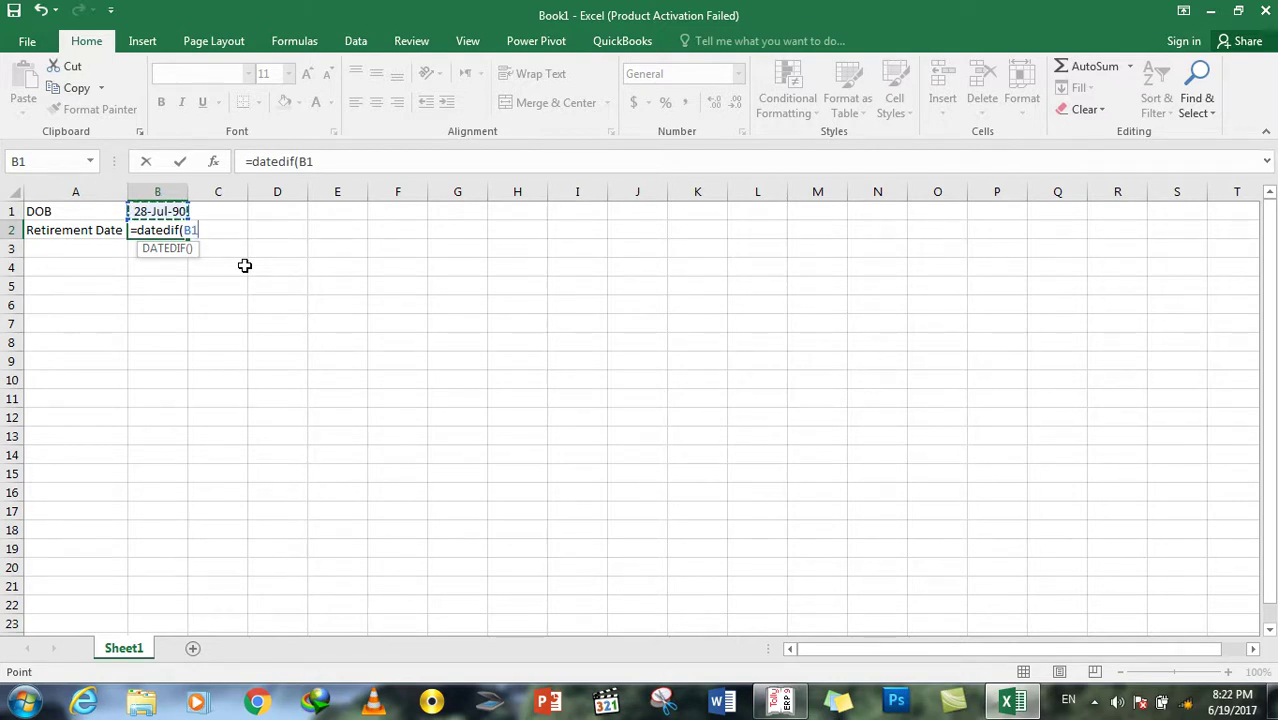
{"action": "type", "text": ",today"}
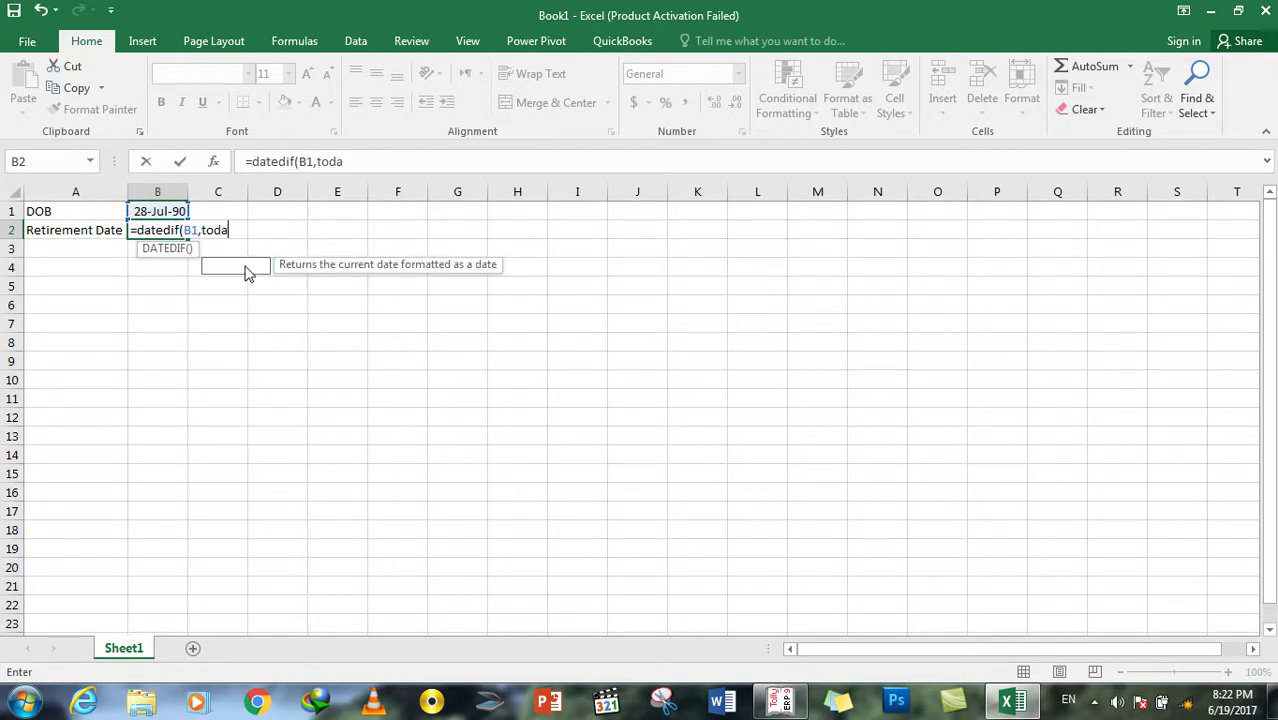
{"action": "type", "text": "(),\""}
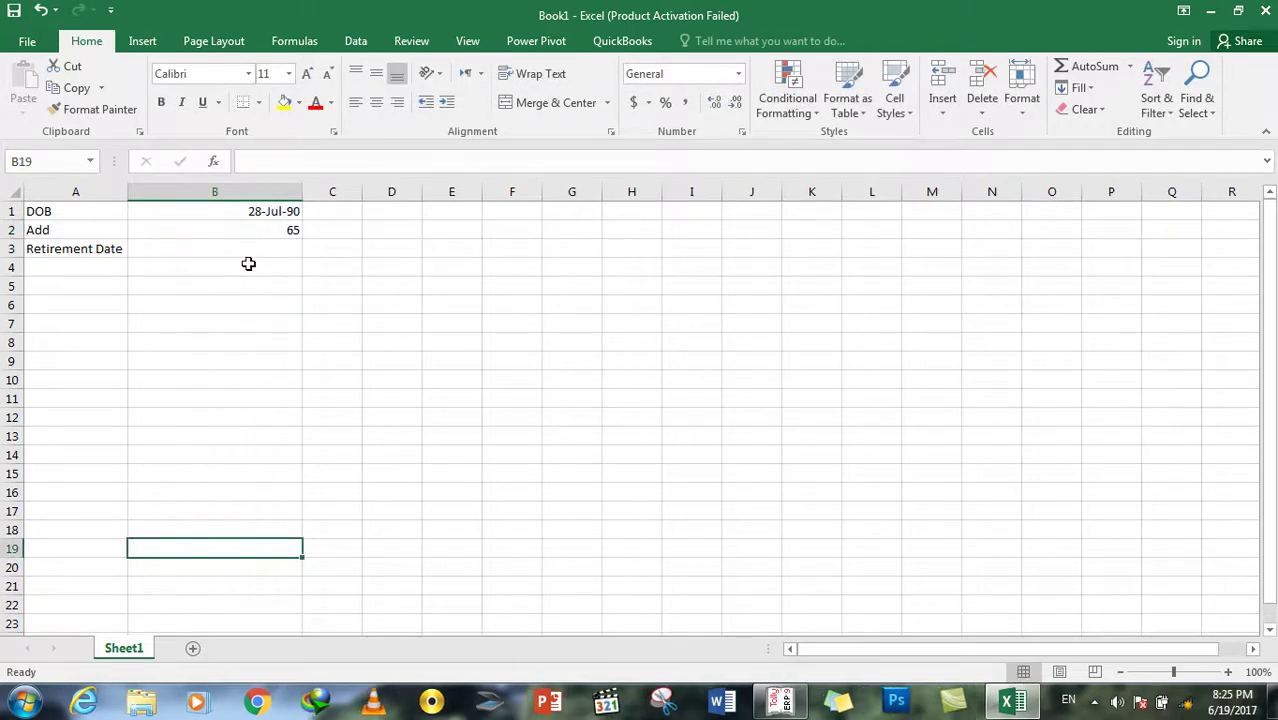
{"action": "left_click", "coordinate": [258, 252]}
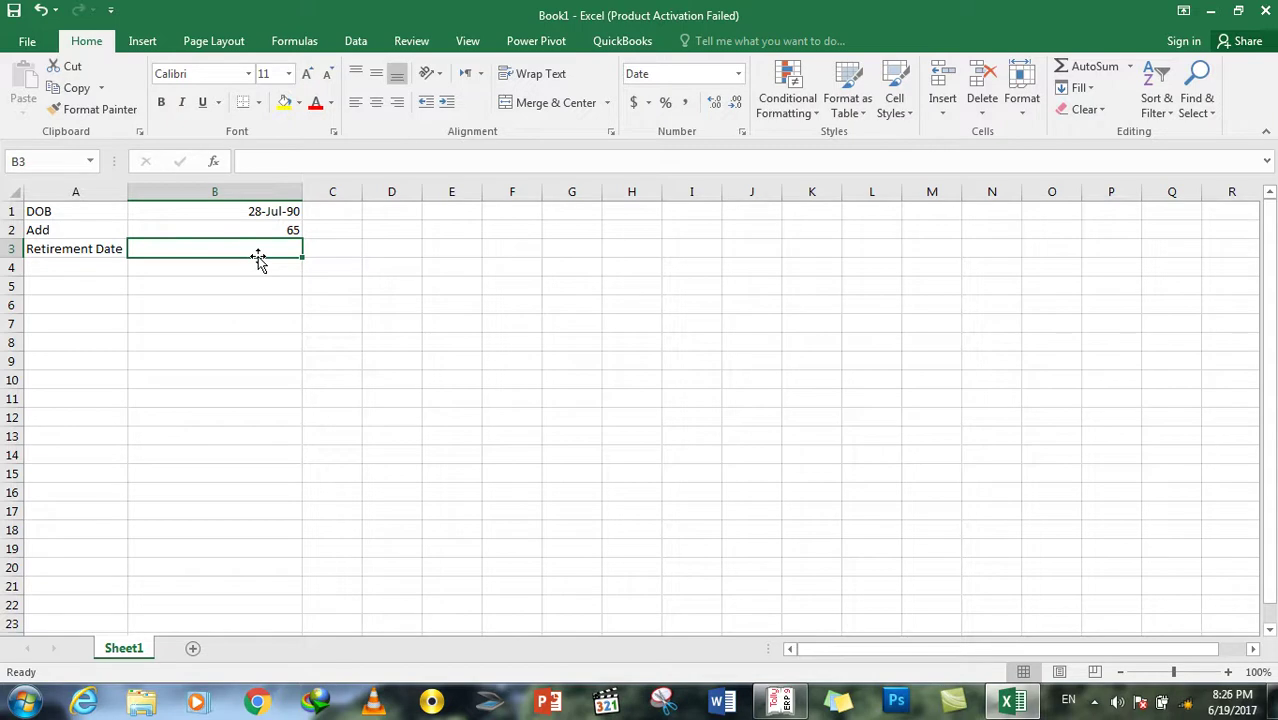
Step: Enter the retirement formula =DATE(B2,0,0) in cell B3
{"action": "type", "text": "dated"}
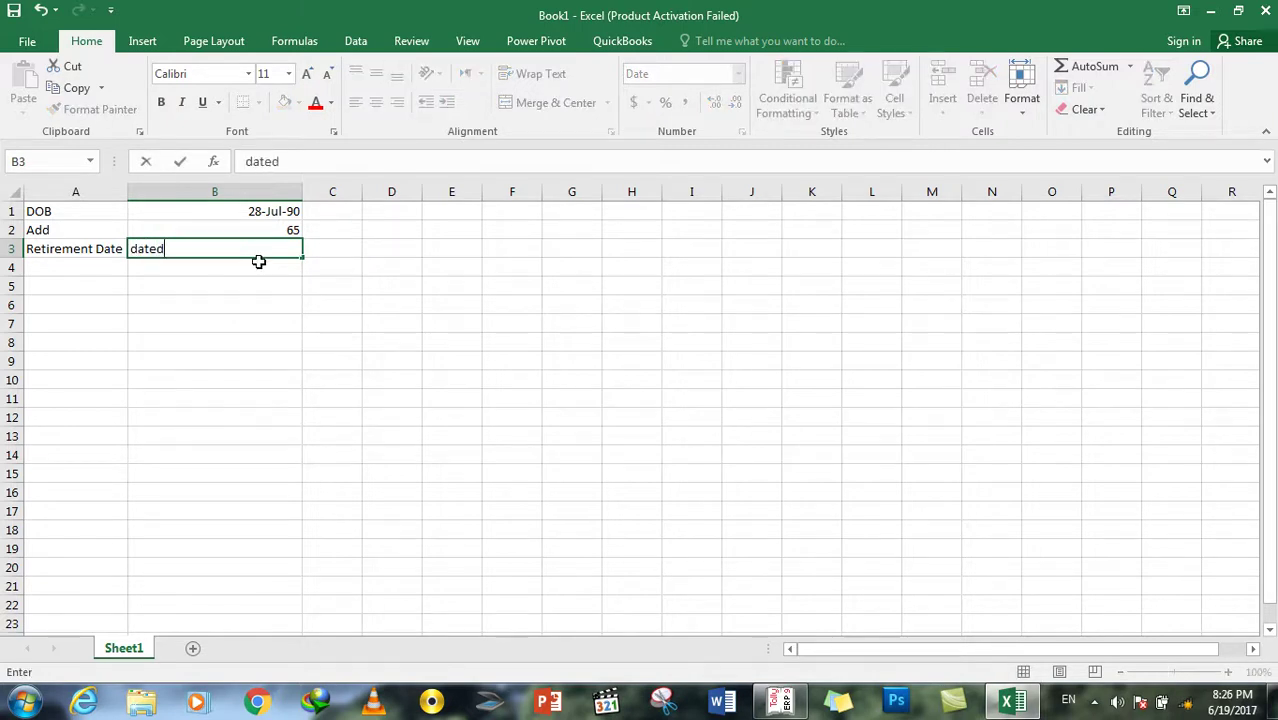
{"action": "key", "text": "BackSpace"}
{"action": "key", "text": "BackSpace"}
{"action": "key", "text": "BackSpace"}
{"action": "key", "text": "BackSpace"}
{"action": "type", "text": "=date("}
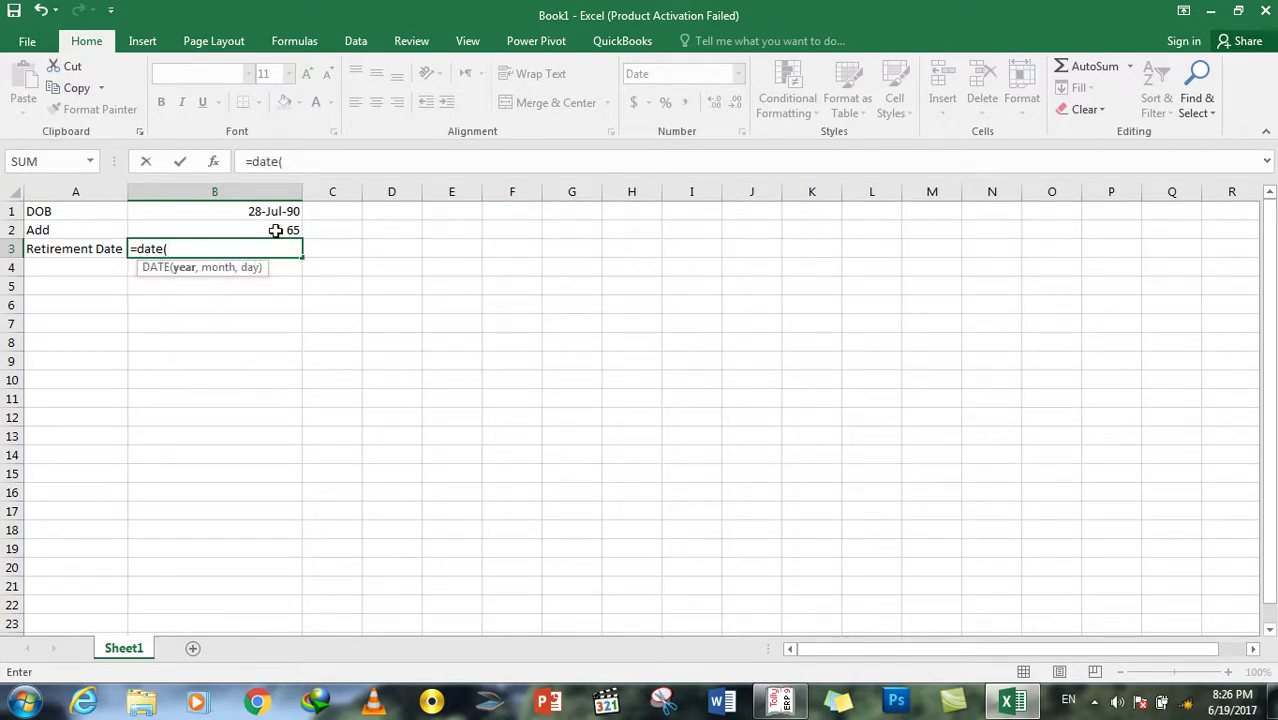
{"action": "left_click", "coordinate": [275, 230]}
{"action": "type", "text": ",0"}
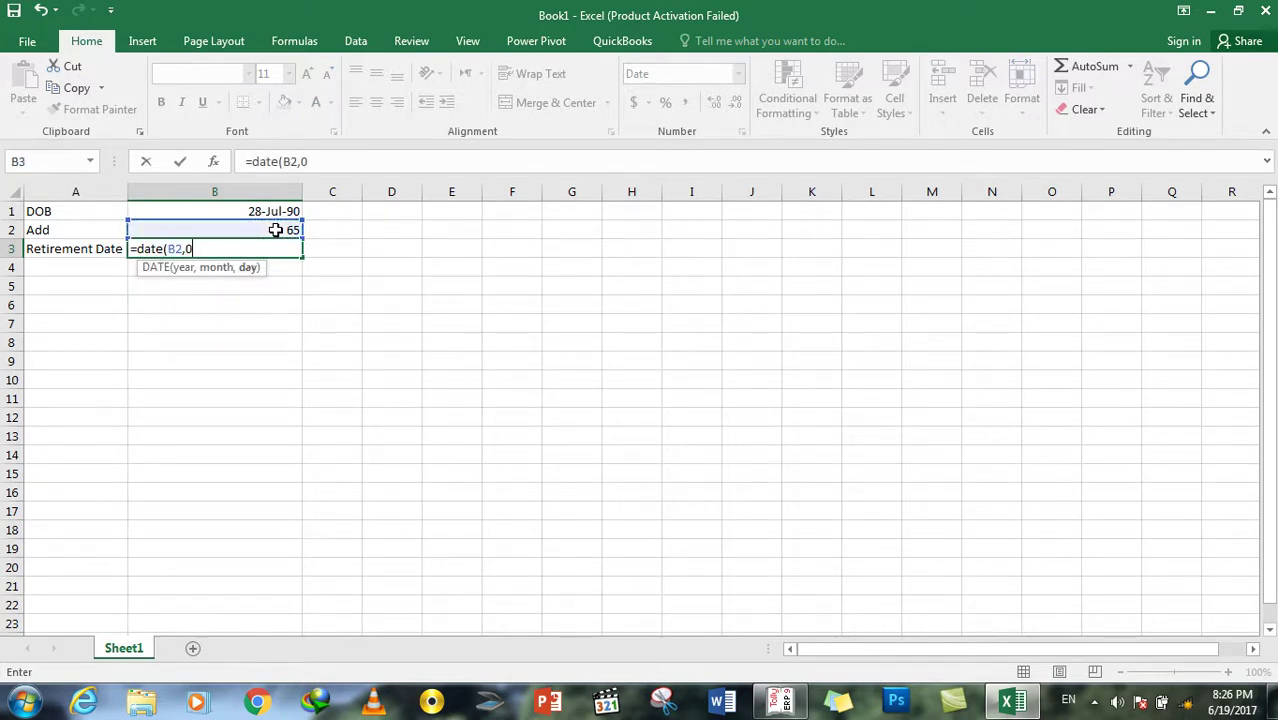
{"action": "type", "text": ",0)"}
{"action": "key", "text": "Return"}
Step: Check the values in B1 and B3, then minimize Excel to return to Tally
{"action": "left_click", "coordinate": [291, 249]}
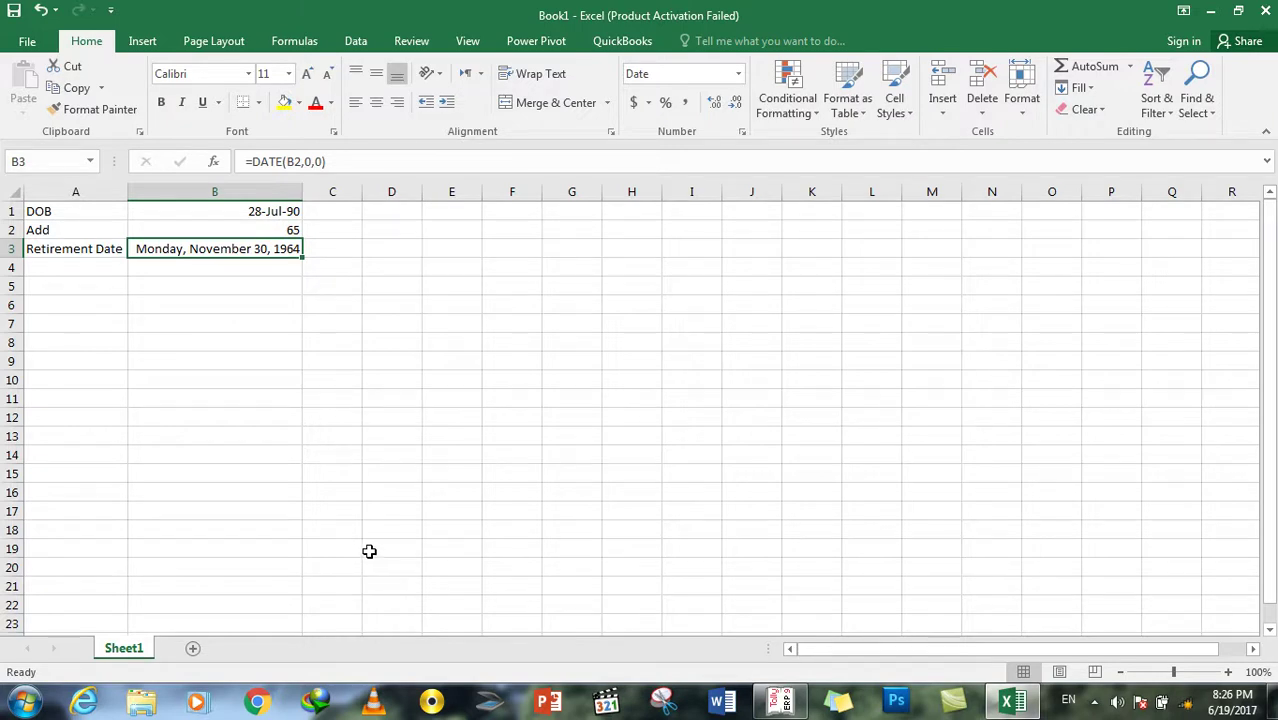
{"action": "left_click", "coordinate": [263, 212]}
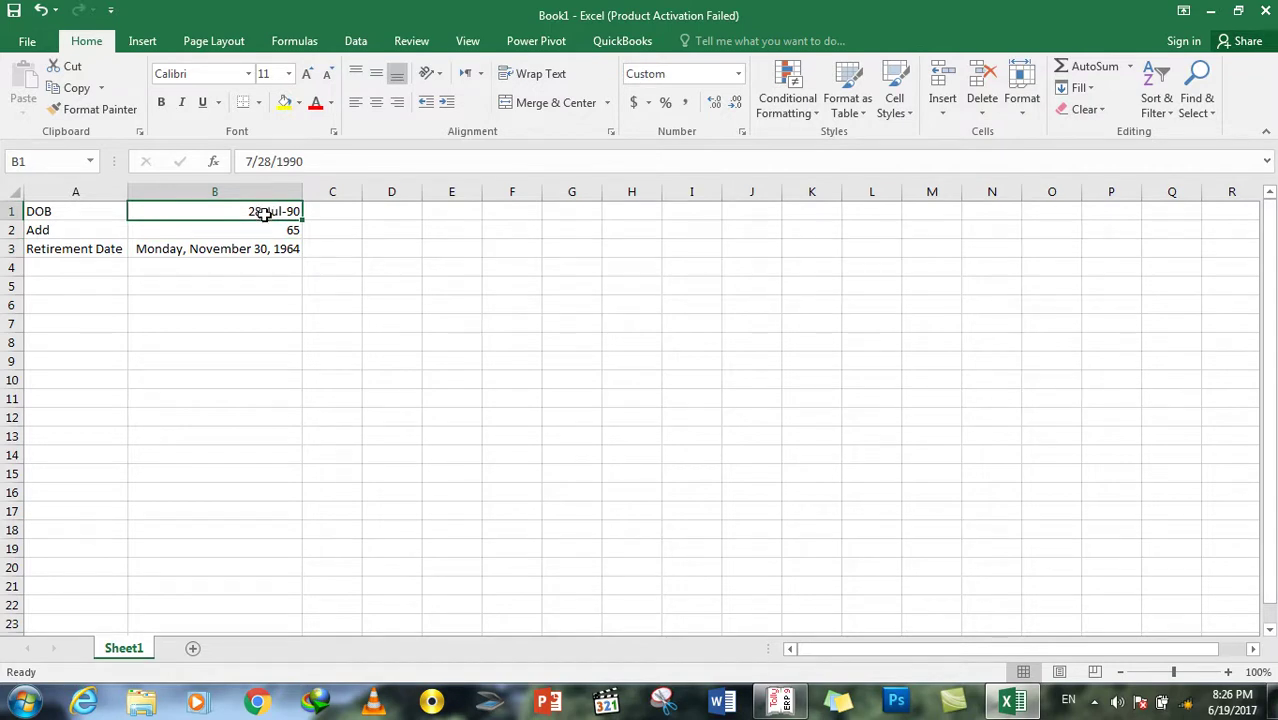
{"action": "left_click", "coordinate": [285, 248]}
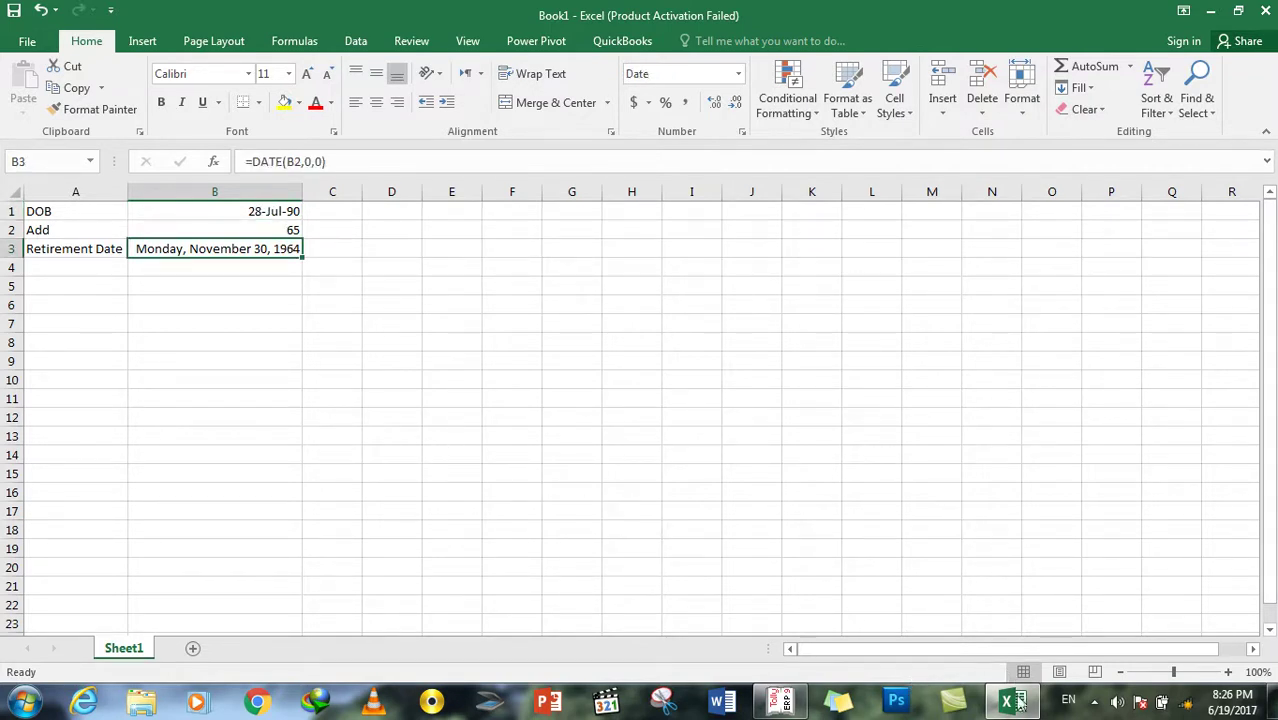
{"action": "mouse_move", "coordinate": [1016, 706]}
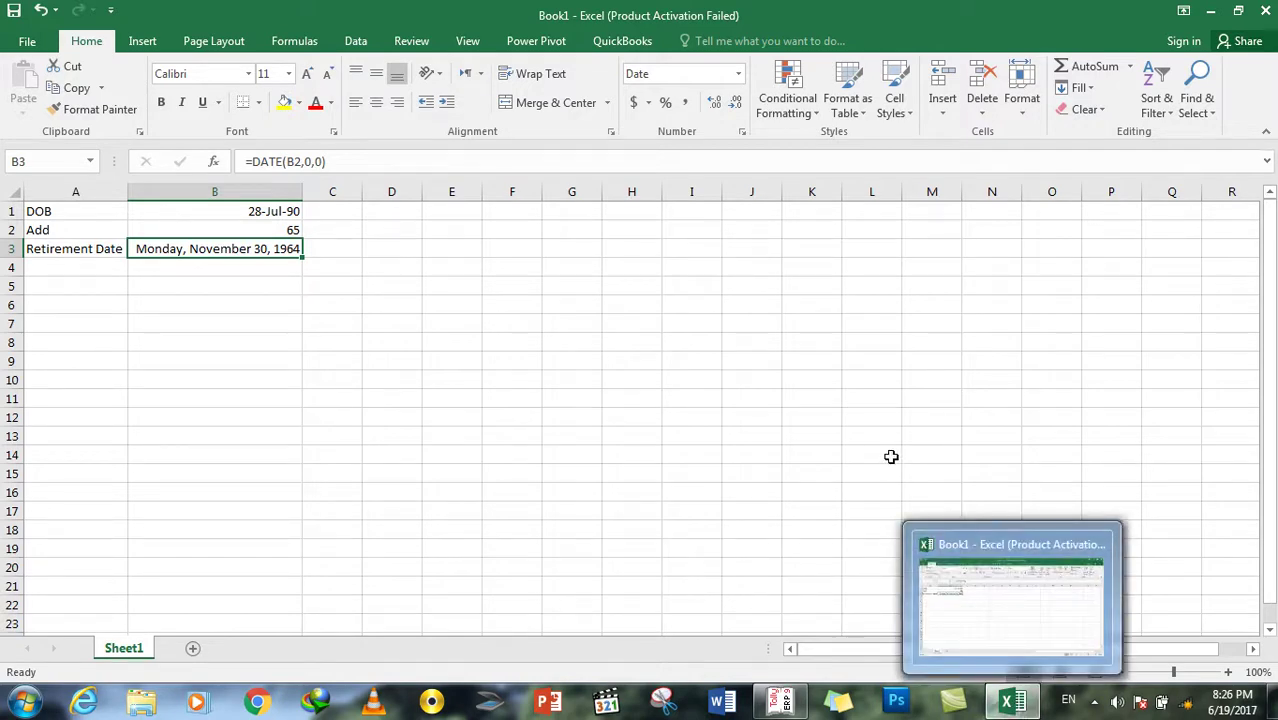
{"action": "left_click", "coordinate": [1003, 706]}
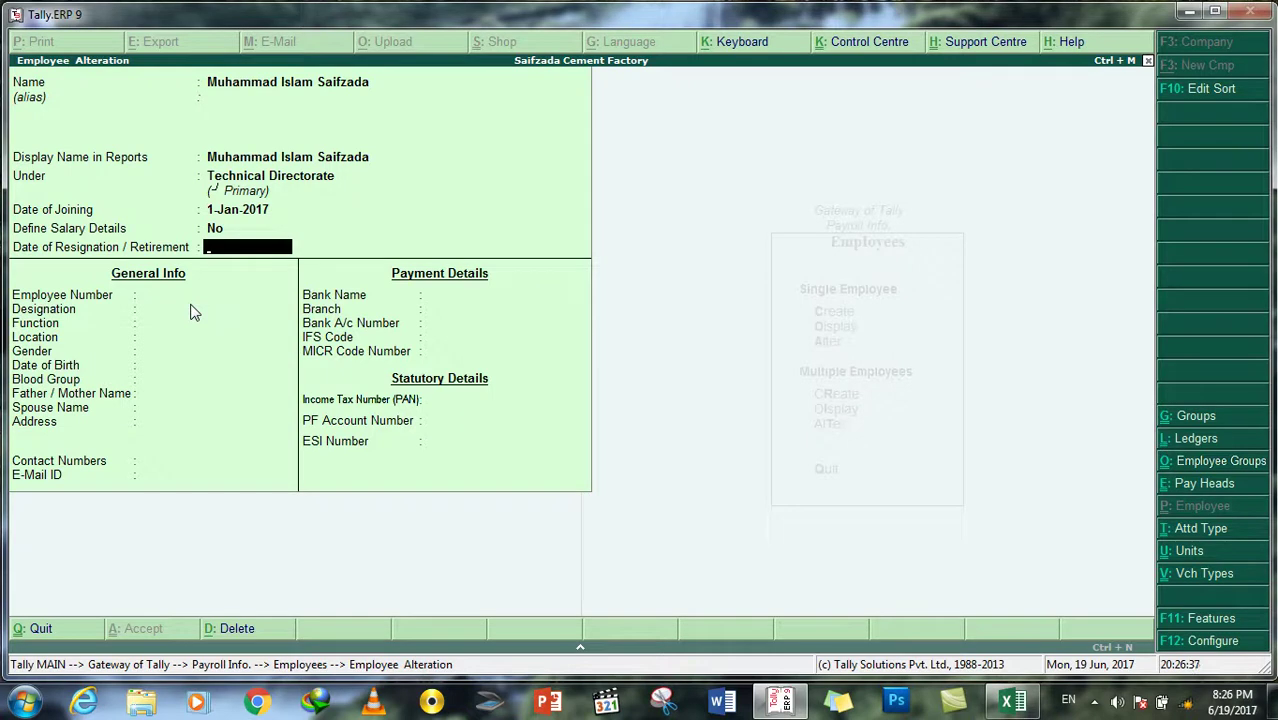
Step: Enter the employee number, designation Computer Trainer, function Training and location WIG Main Office
{"action": "key", "text": "Return"}
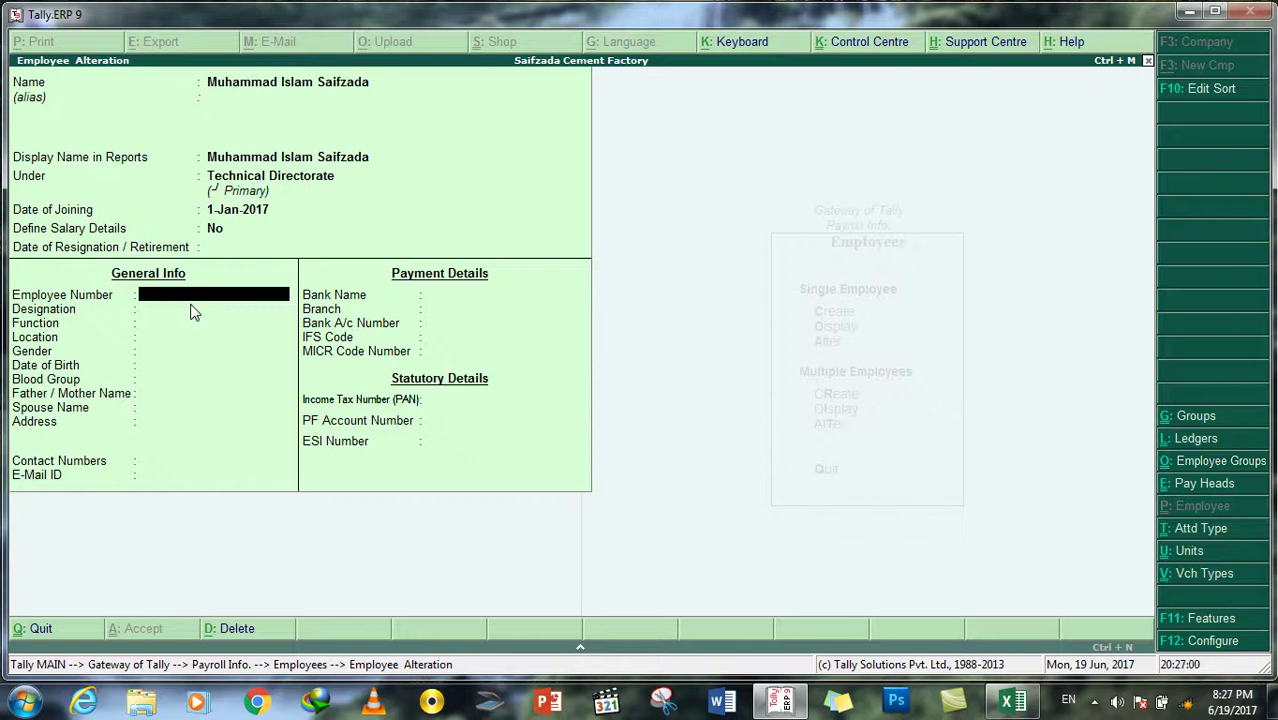
{"action": "type", "text": "WIG0122"}
{"action": "key", "text": "Return"}
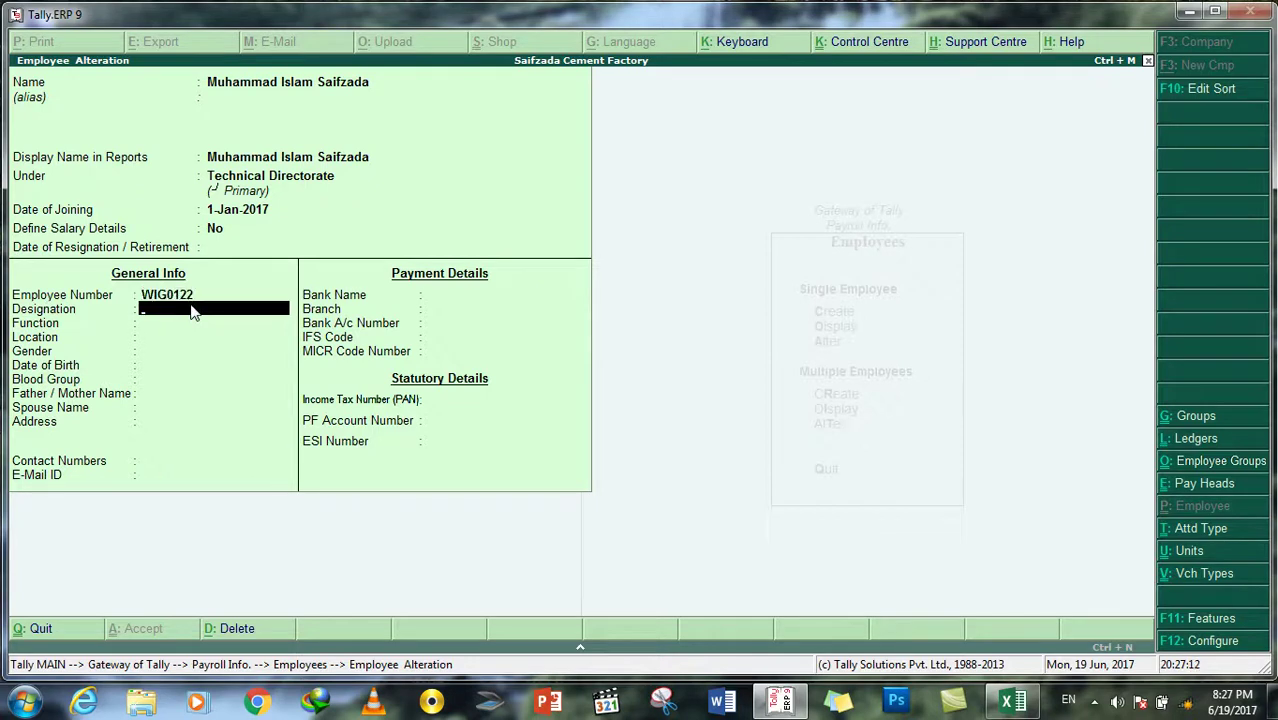
{"action": "type", "text": "Computer Trainer"}
{"action": "key", "text": "Return"}
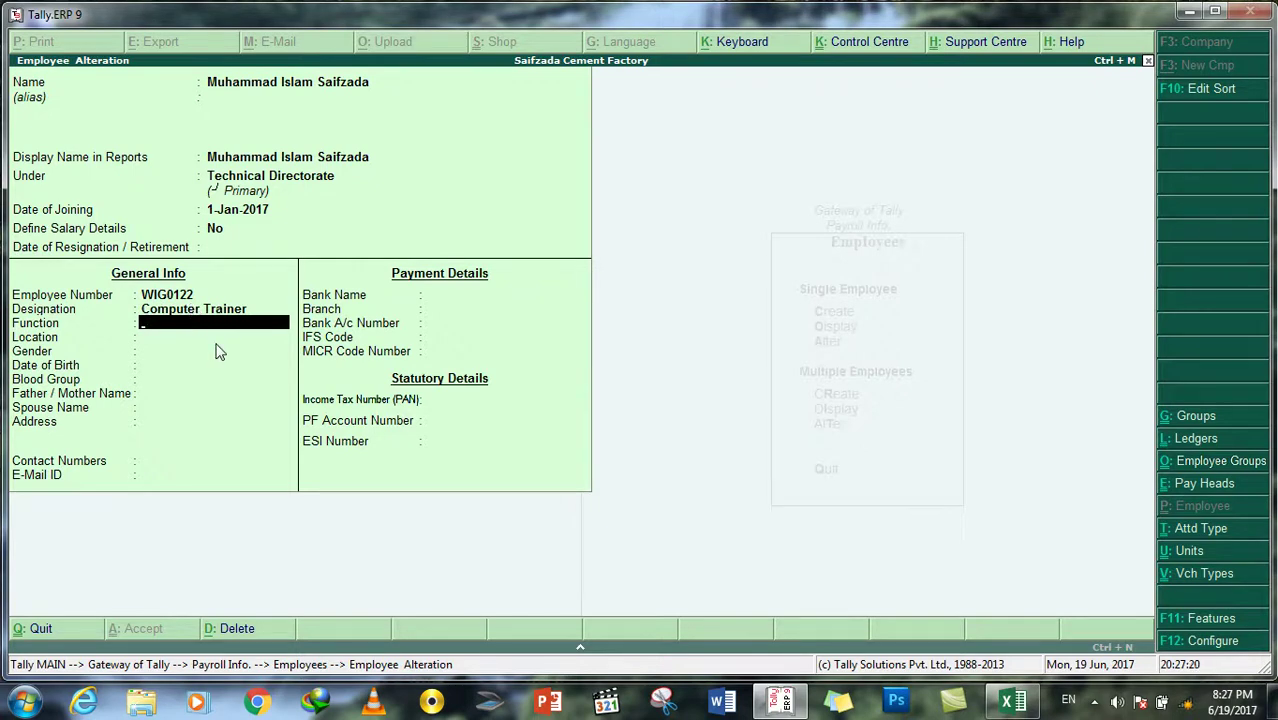
{"action": "type", "text": "Trainini"}
{"action": "key", "text": "BackSpace"}
{"action": "type", "text": "ng"}
{"action": "key", "text": "Return"}
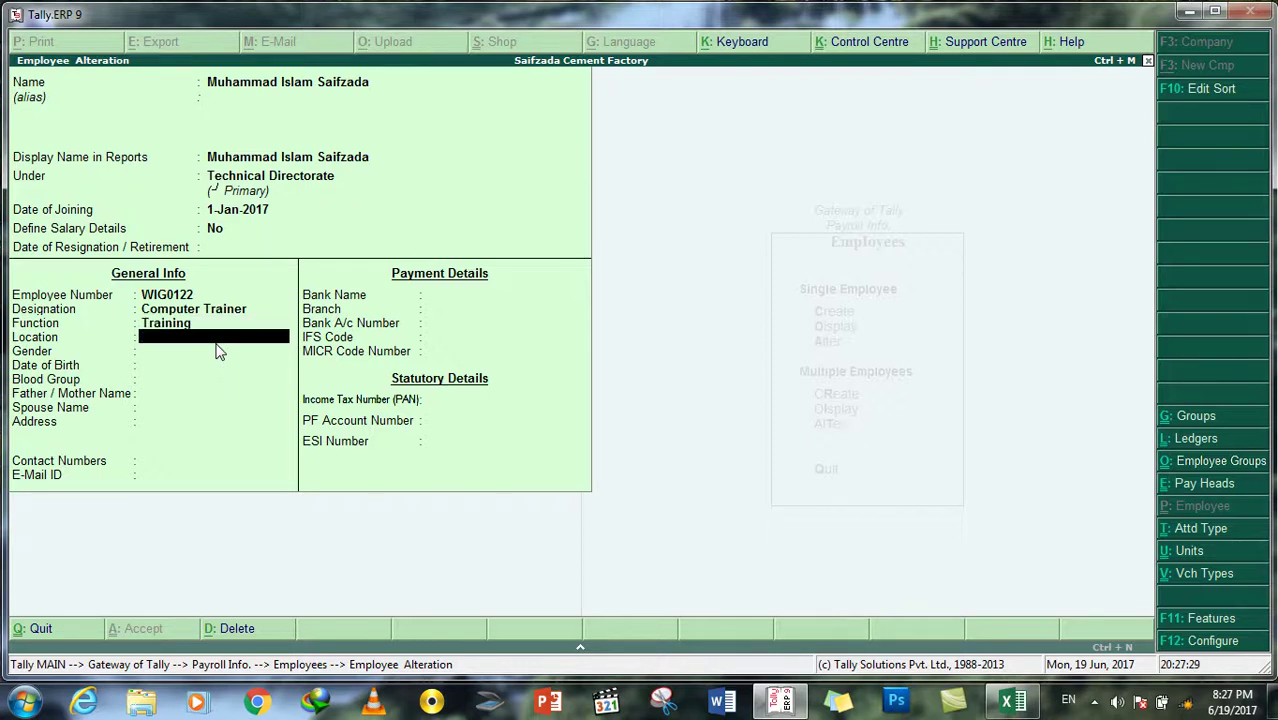
{"action": "type", "text": "WIG Main Officer"}
{"action": "key", "text": "Return"}
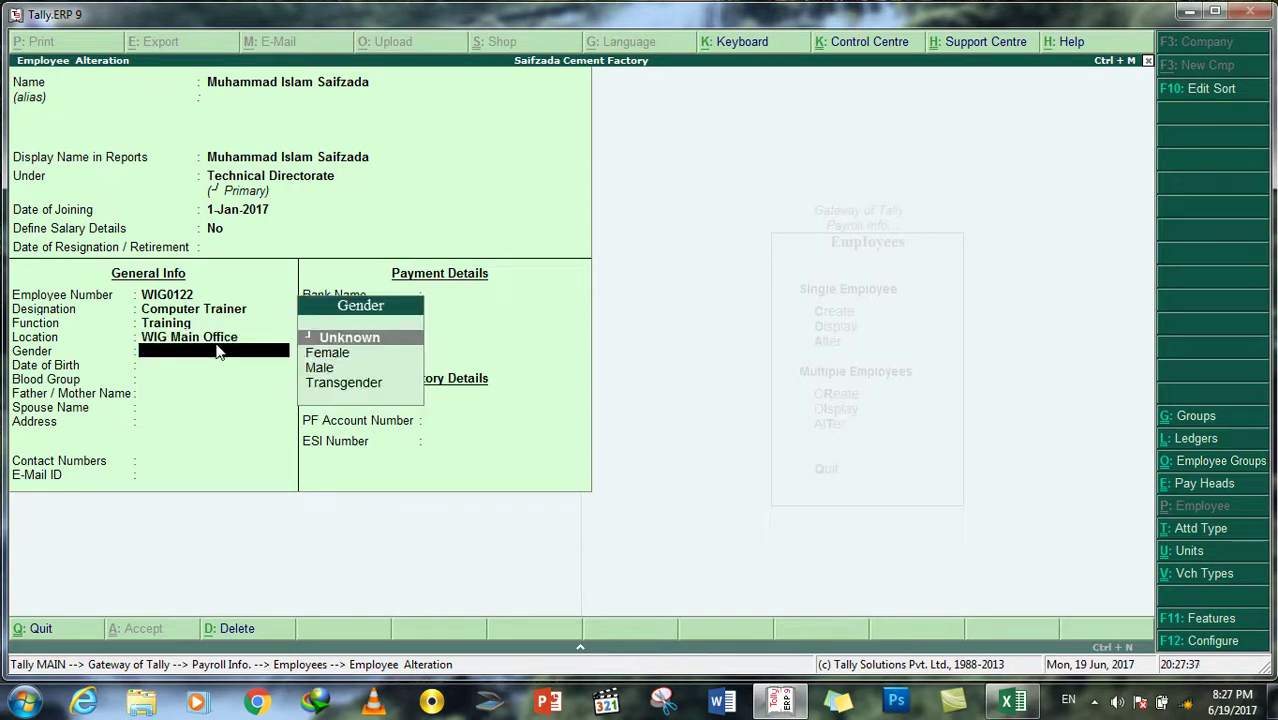
Step: Set gender to Male and blood group to O Positive
{"action": "key", "text": "Down"}
{"action": "key", "text": "Down"}
{"action": "key", "text": "Return"}
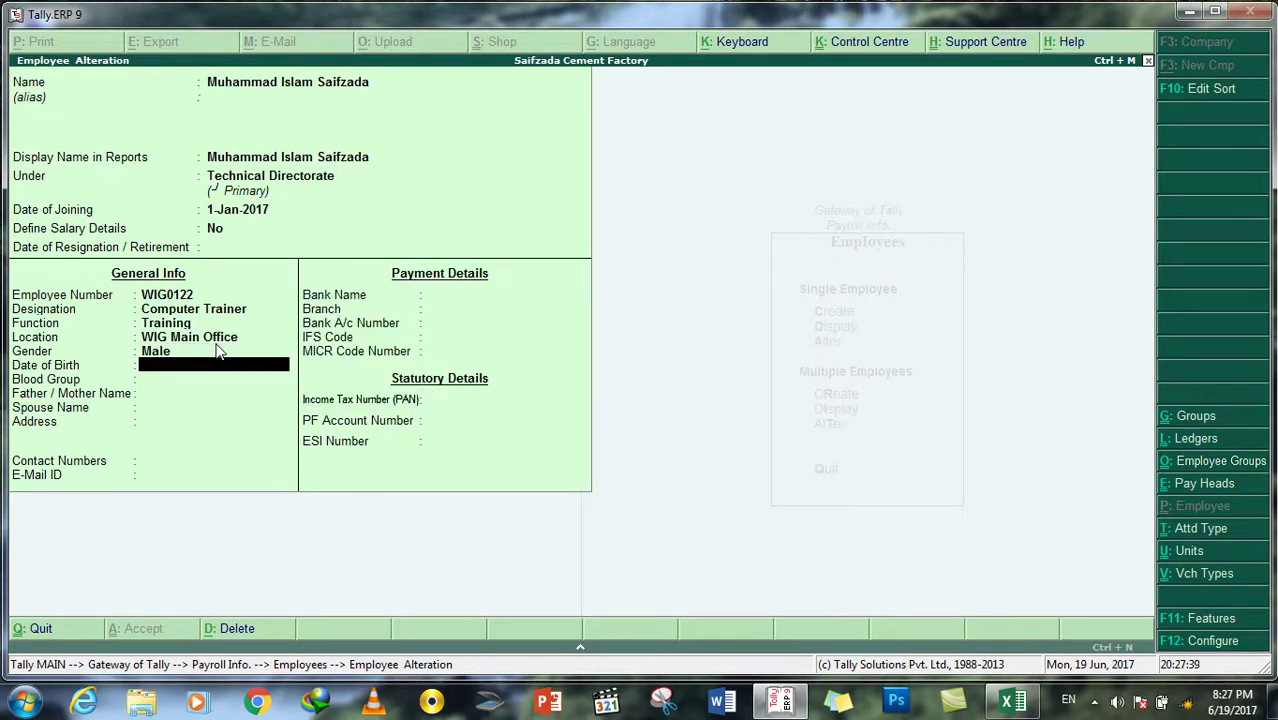
{"action": "key", "text": "Return"}
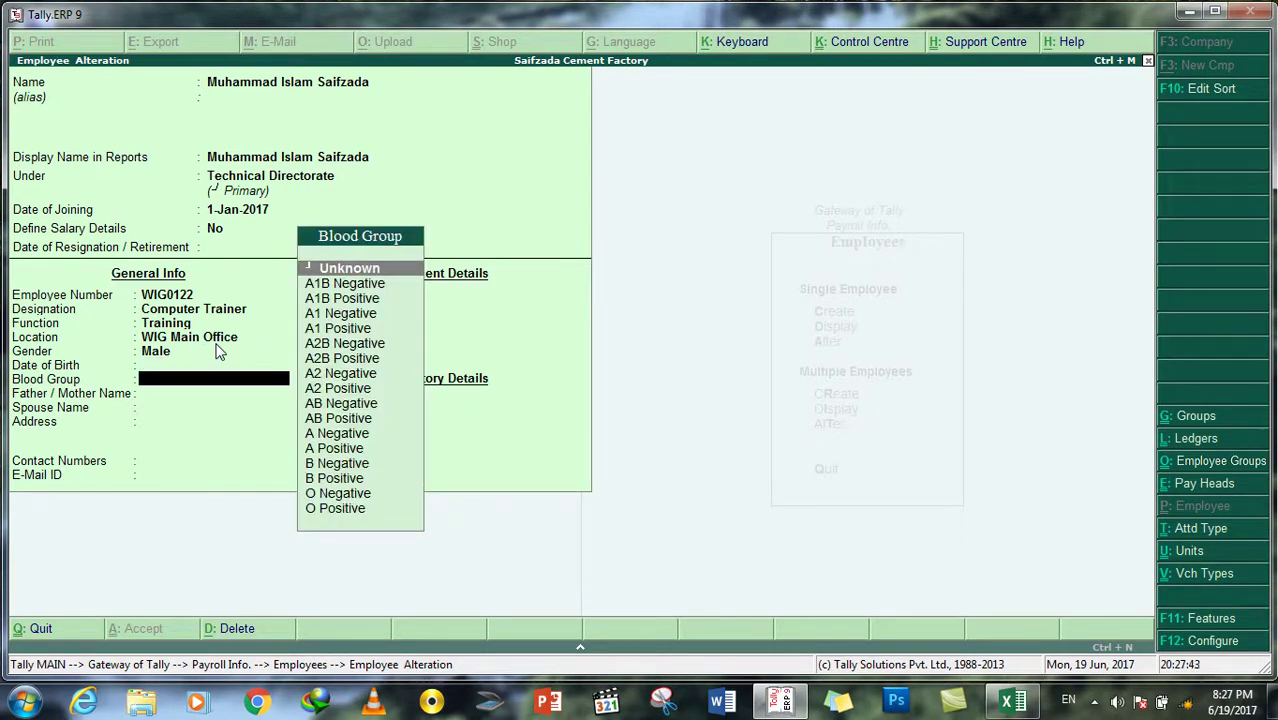
{"action": "key", "text": "Down"}
{"action": "key", "text": "Down"}
{"action": "key", "text": "Down"}
{"action": "key", "text": "Down"}
{"action": "key", "text": "Down"}
{"action": "key", "text": "Down"}
{"action": "key", "text": "Down"}
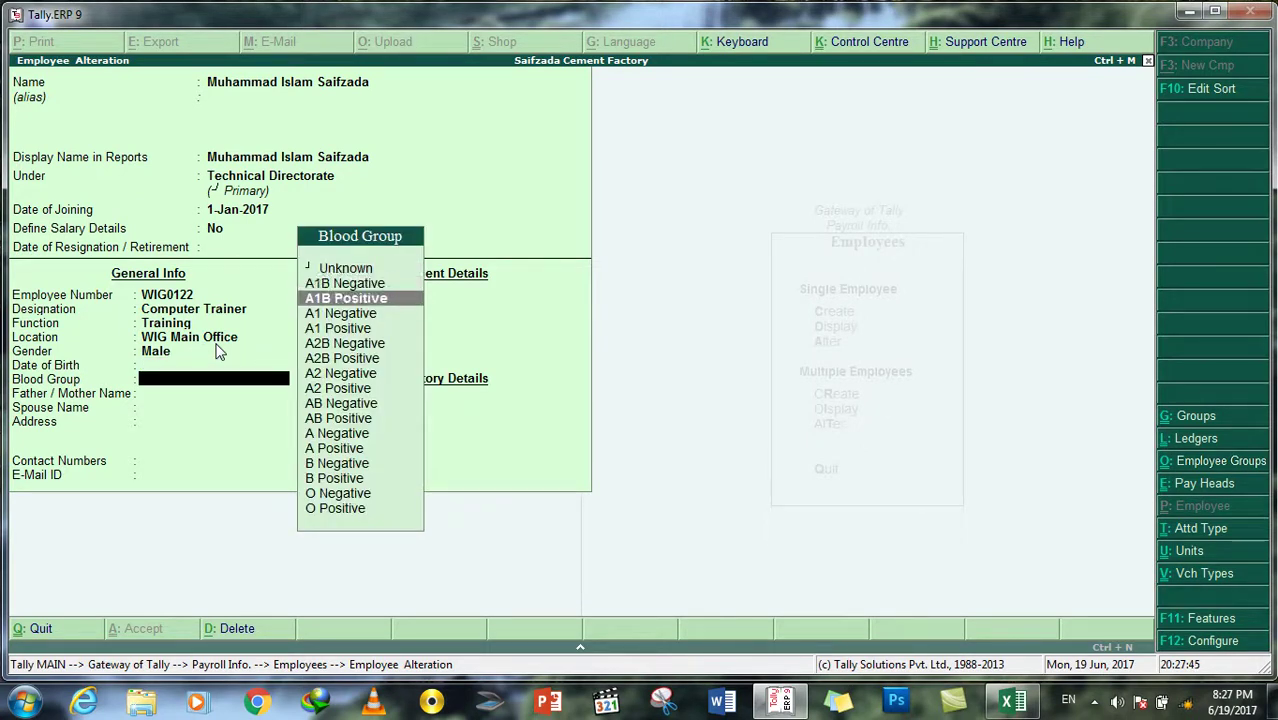
{"action": "key", "text": "Down"}
{"action": "key", "text": "Down"}
{"action": "key", "text": "Down"}
{"action": "key", "text": "Down"}
{"action": "key", "text": "Down"}
{"action": "key", "text": "Down"}
{"action": "key", "text": "Down"}
{"action": "key", "text": "Down"}
{"action": "key", "text": "Down"}
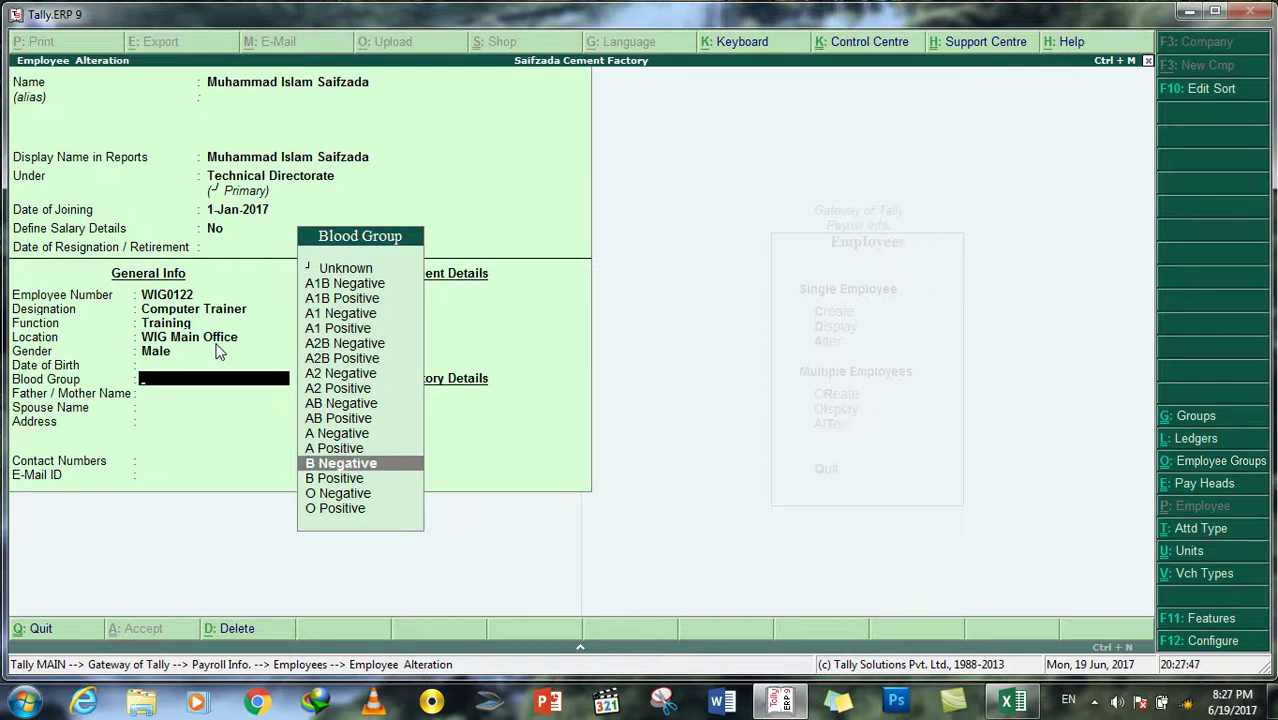
{"action": "key", "text": "Return"}
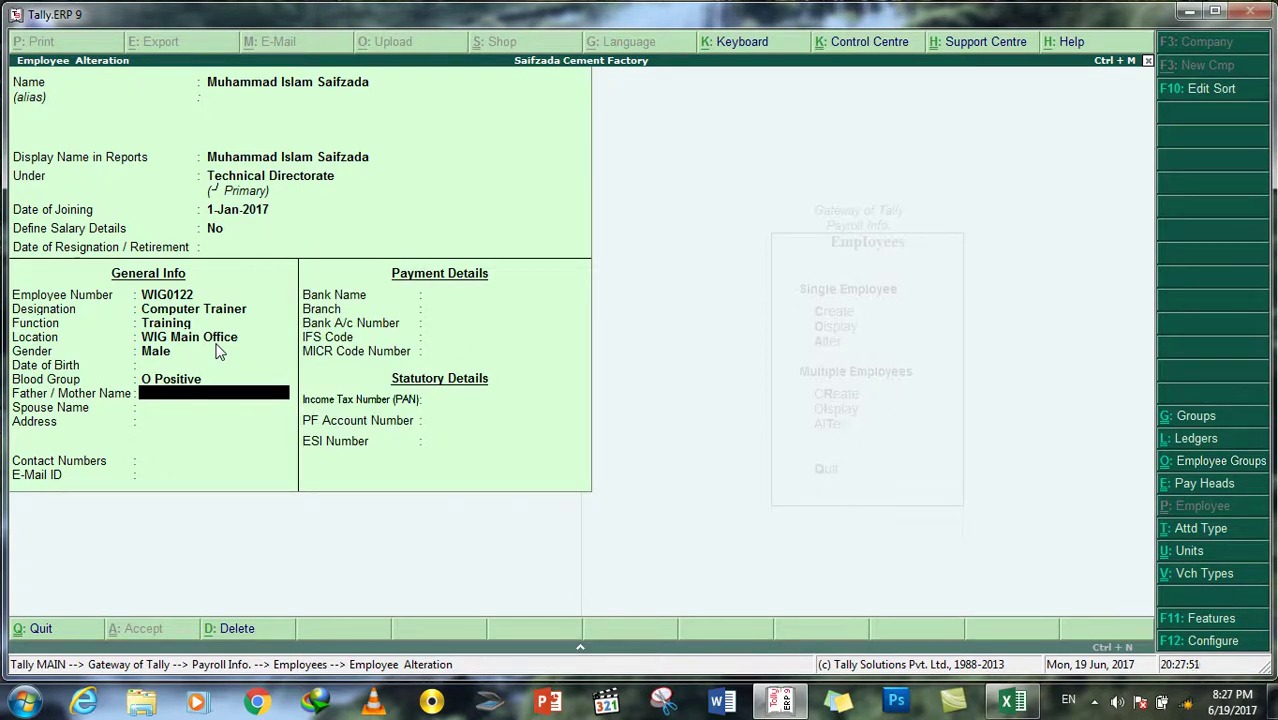
Step: Fill in the parent's and spouse's names, address, contact number and e-mail
{"action": "type", "text": "Saifuddin"}
{"action": "key", "text": "Return"}
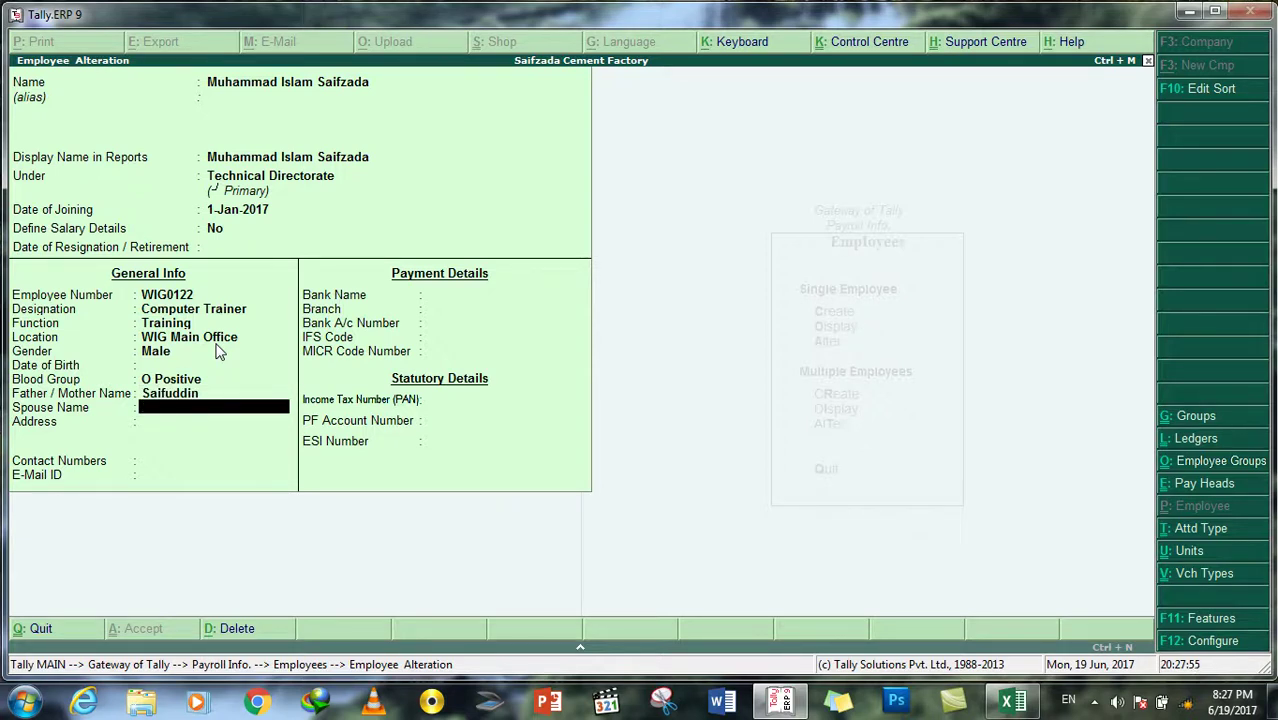
{"action": "type", "text": "Parwana"}
{"action": "key", "text": "Return"}
{"action": "type", "text": "Kabul"}
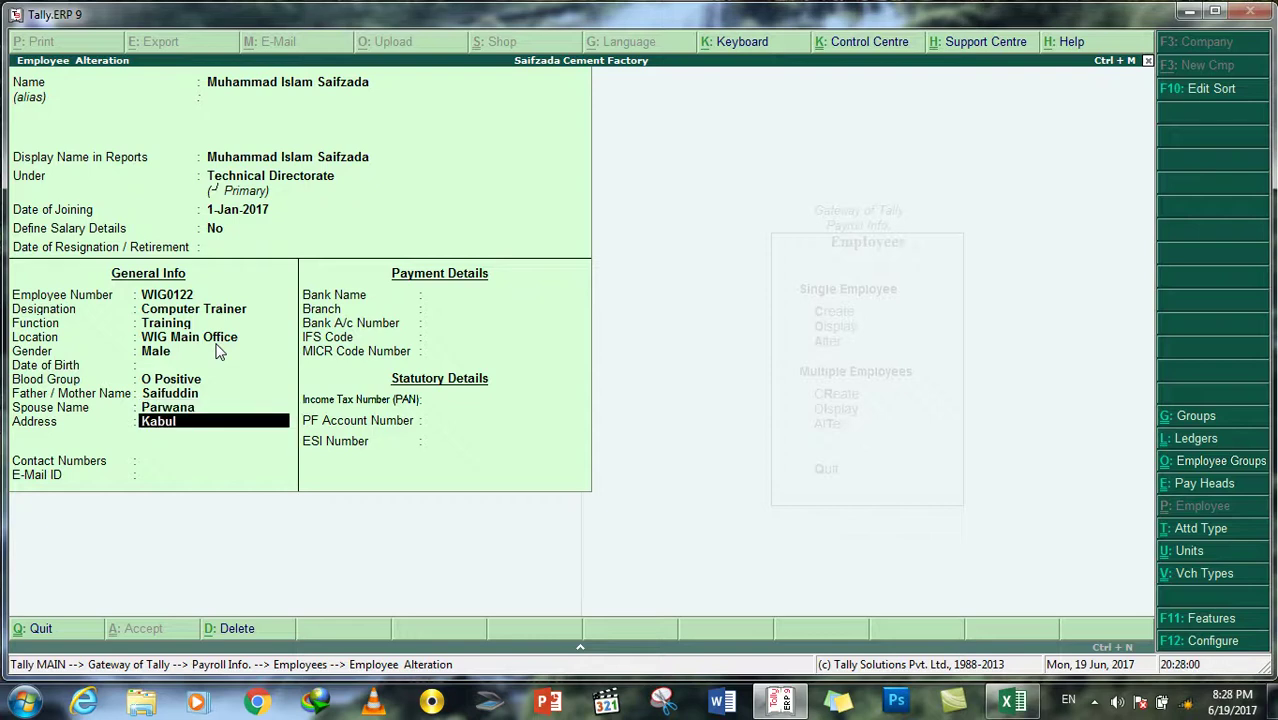
{"action": "type", "text": ", Koti-E-Sangi"}
{"action": "key", "text": "Return"}
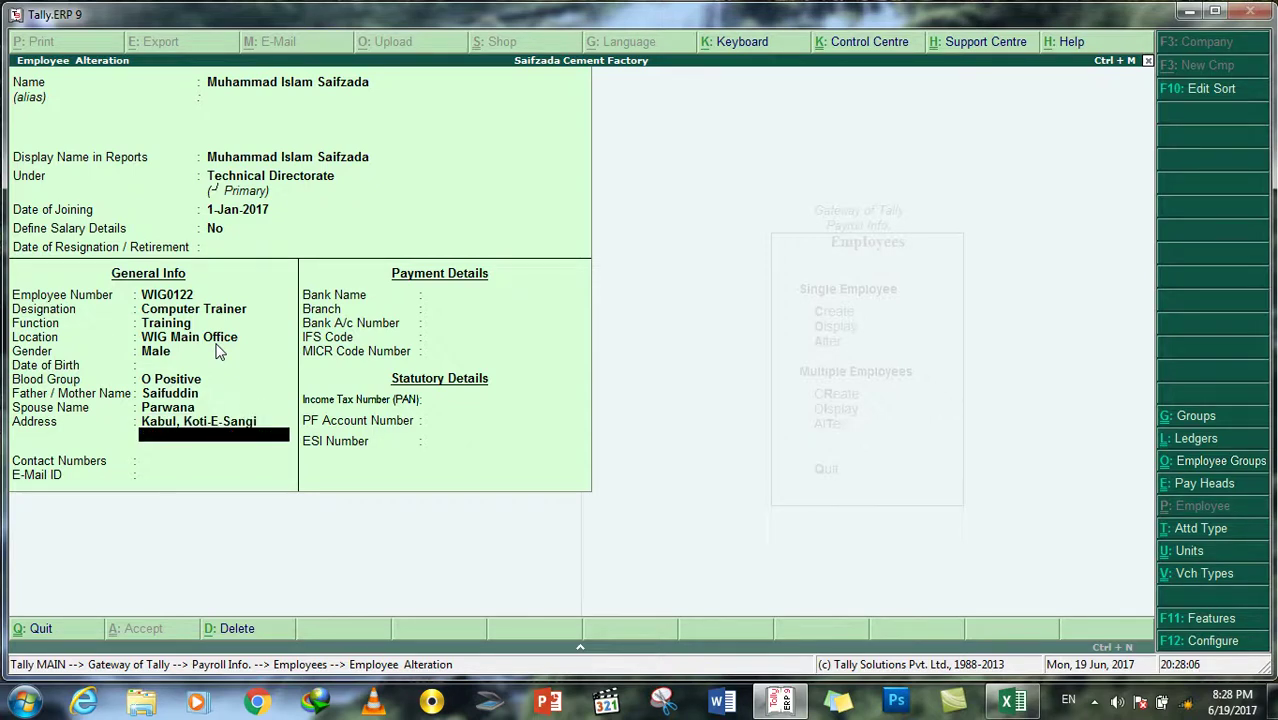
{"action": "key", "text": "Return"}
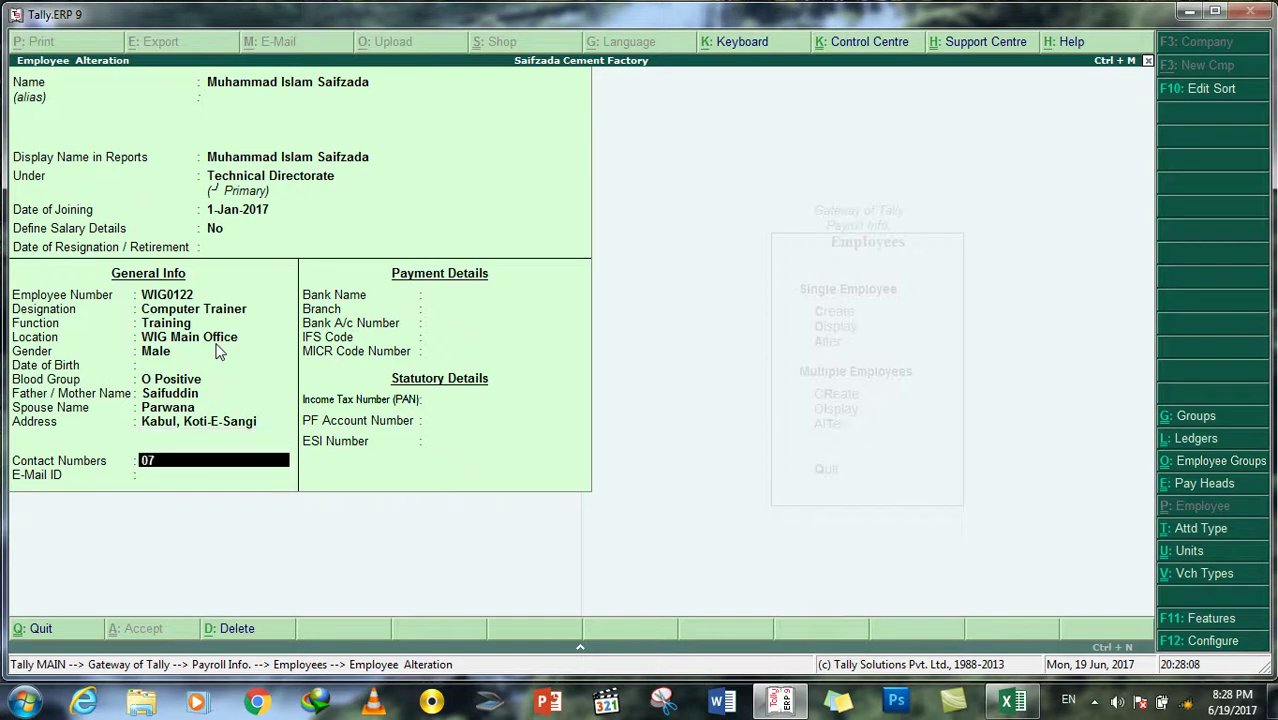
{"action": "key", "text": "Return"}
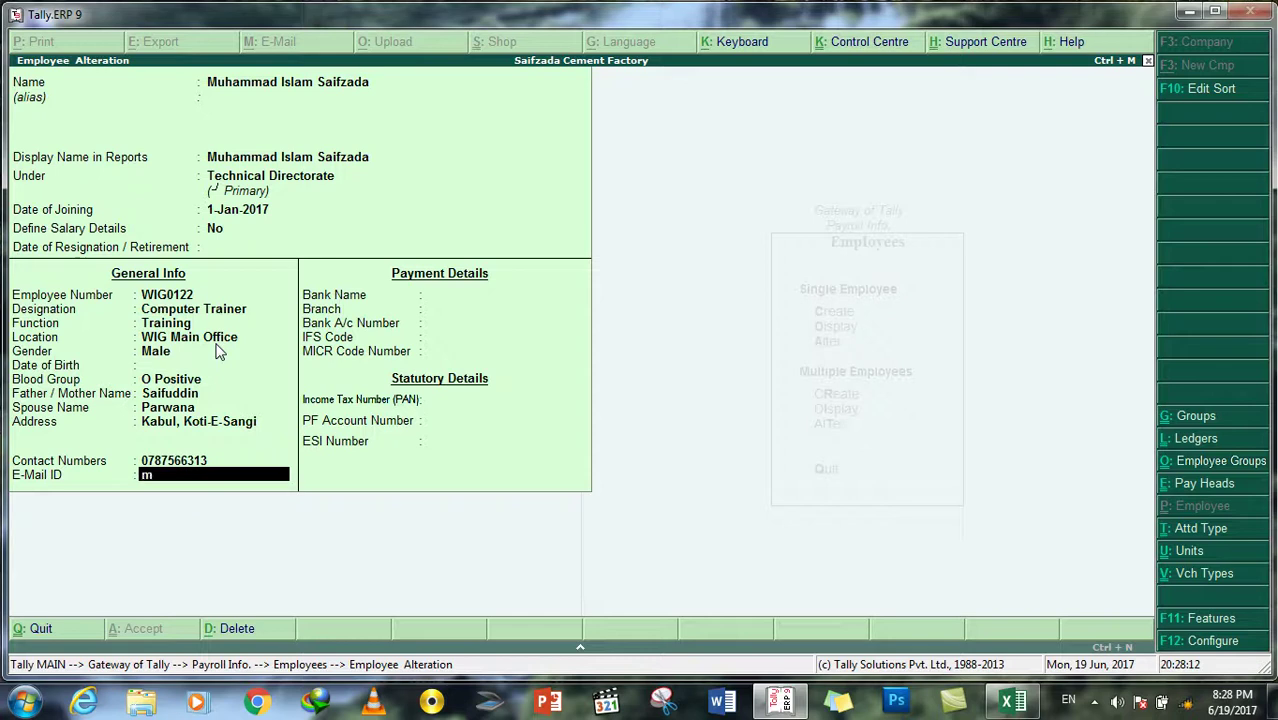
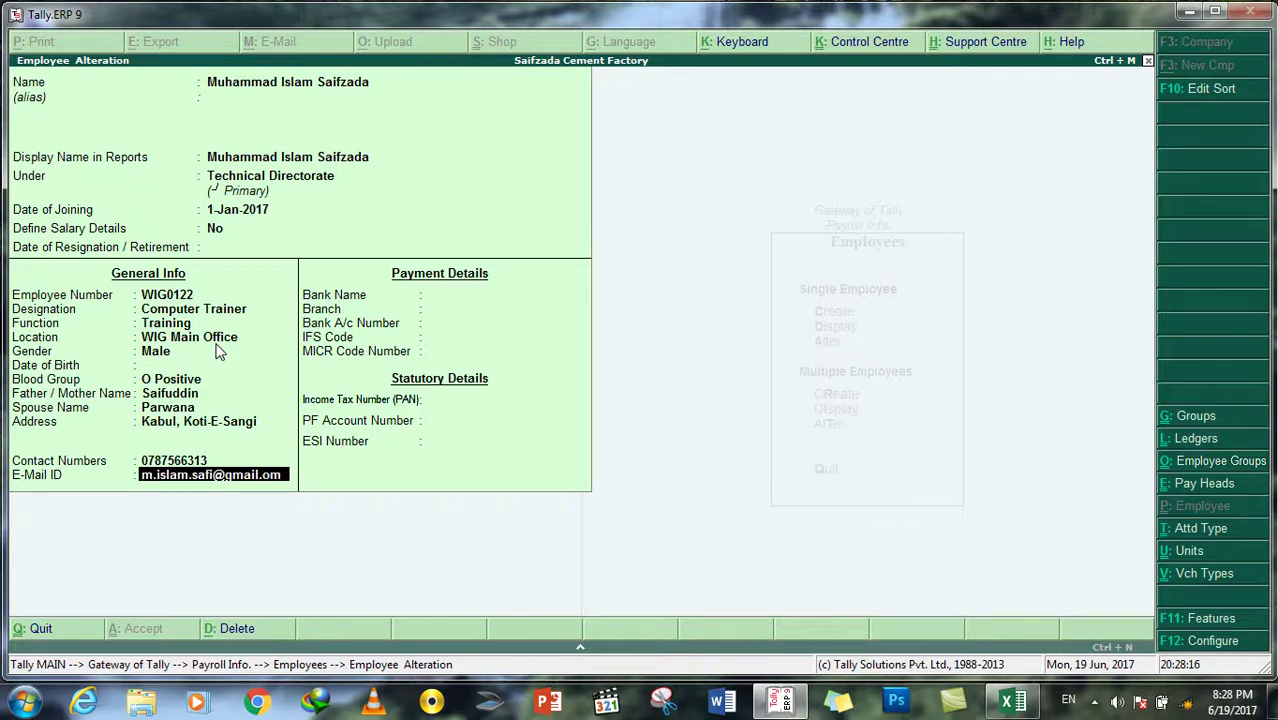
{"action": "key", "text": "Return"}
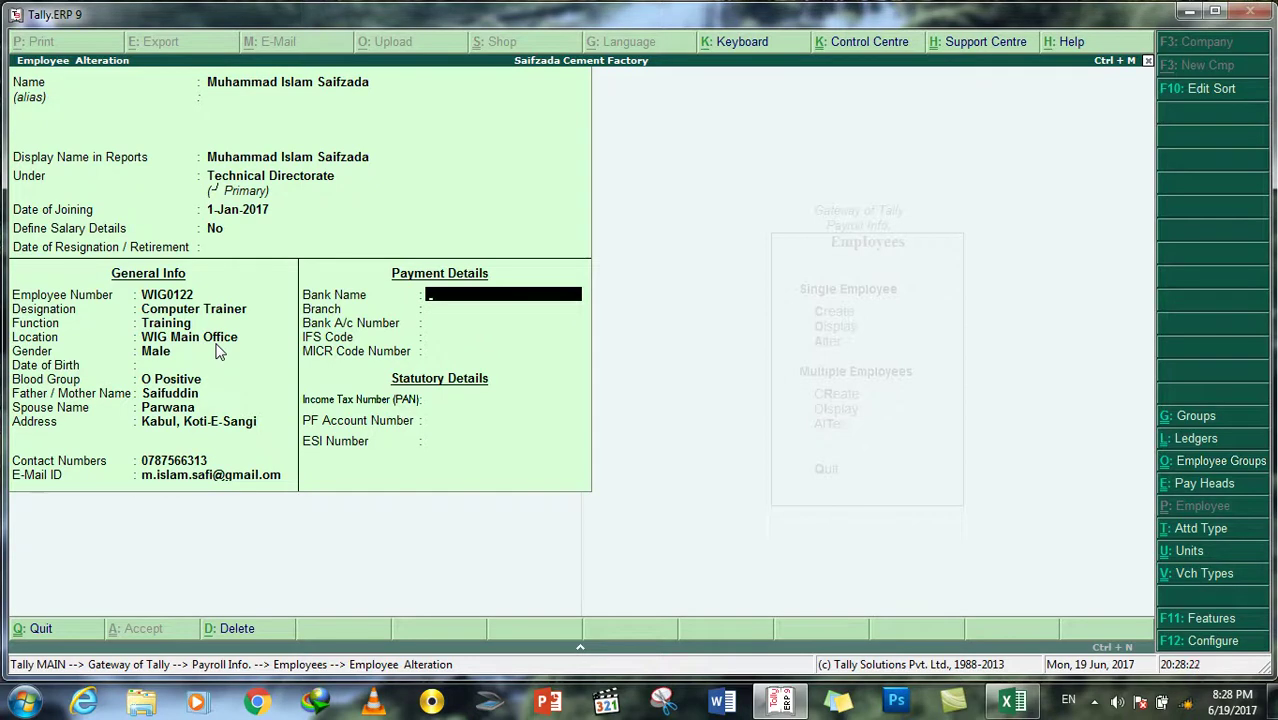
Step: Enter bank name AIB, branch Main Branch and the bank account number
{"action": "type", "text": "AIB"}
{"action": "key", "text": "Return"}
{"action": "type", "text": "Mai"}
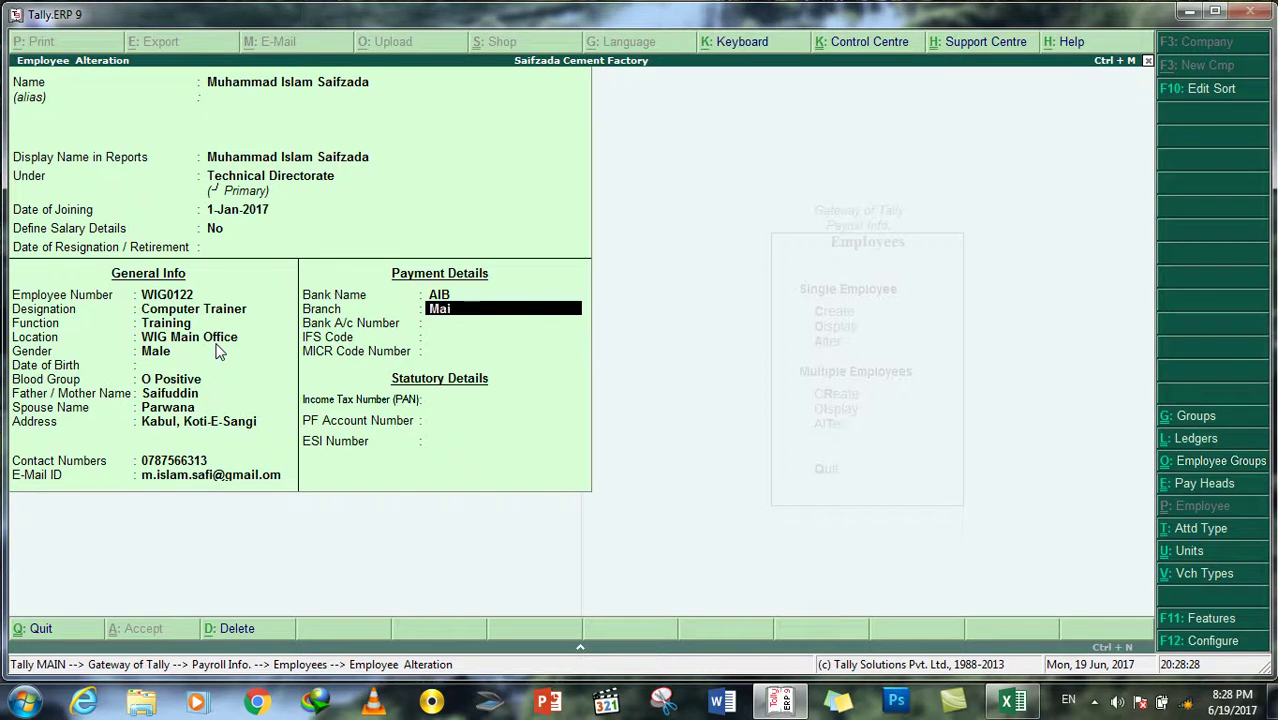
{"action": "type", "text": "n Branch"}
{"action": "key", "text": "Return"}
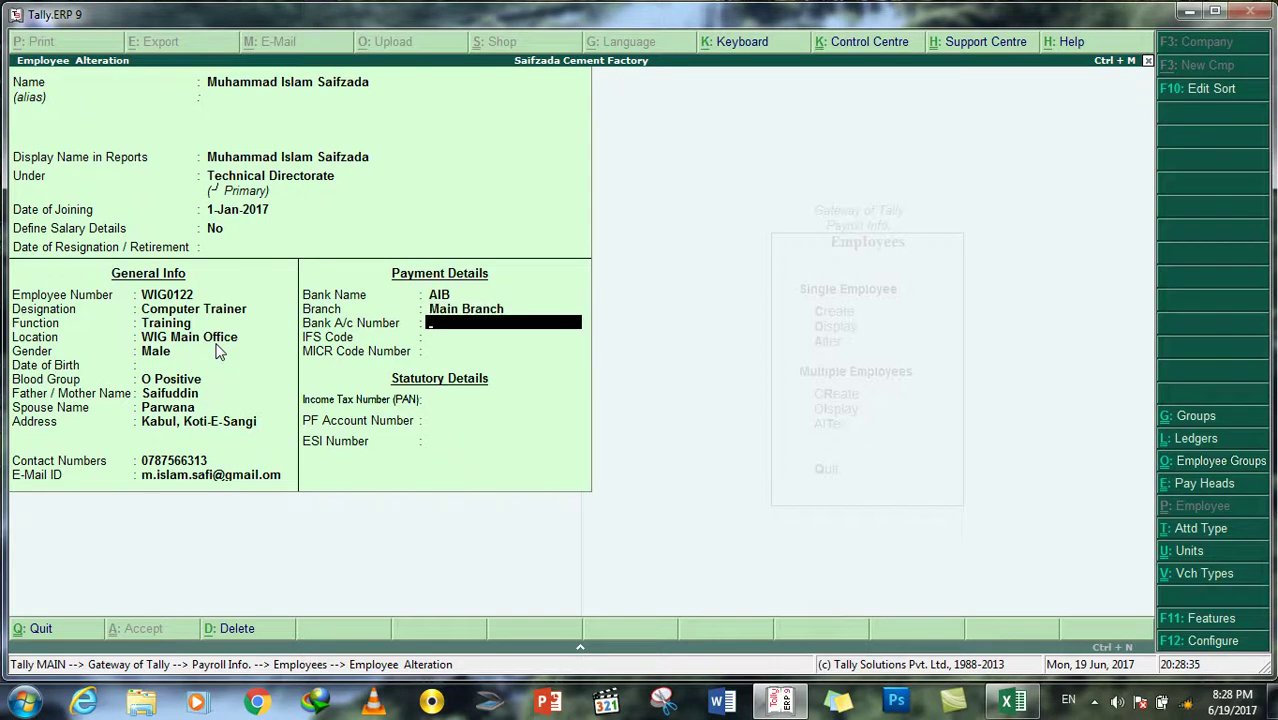
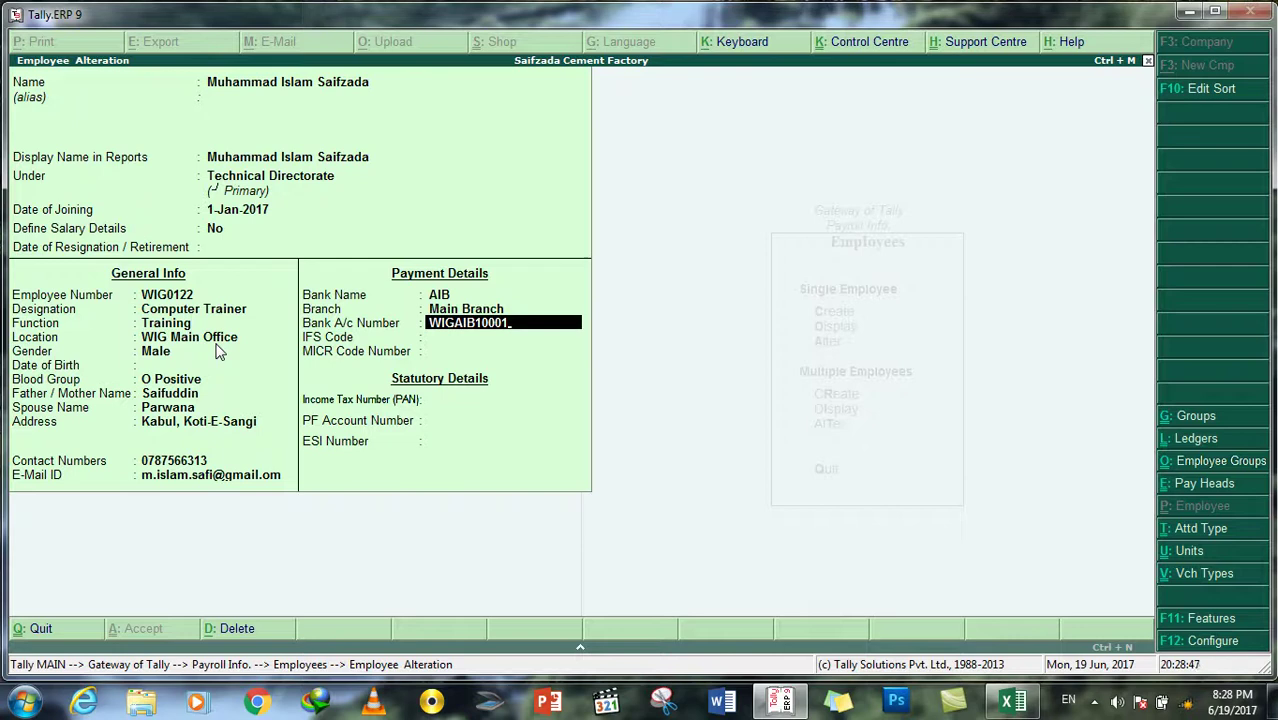
{"action": "key", "text": "Return"}
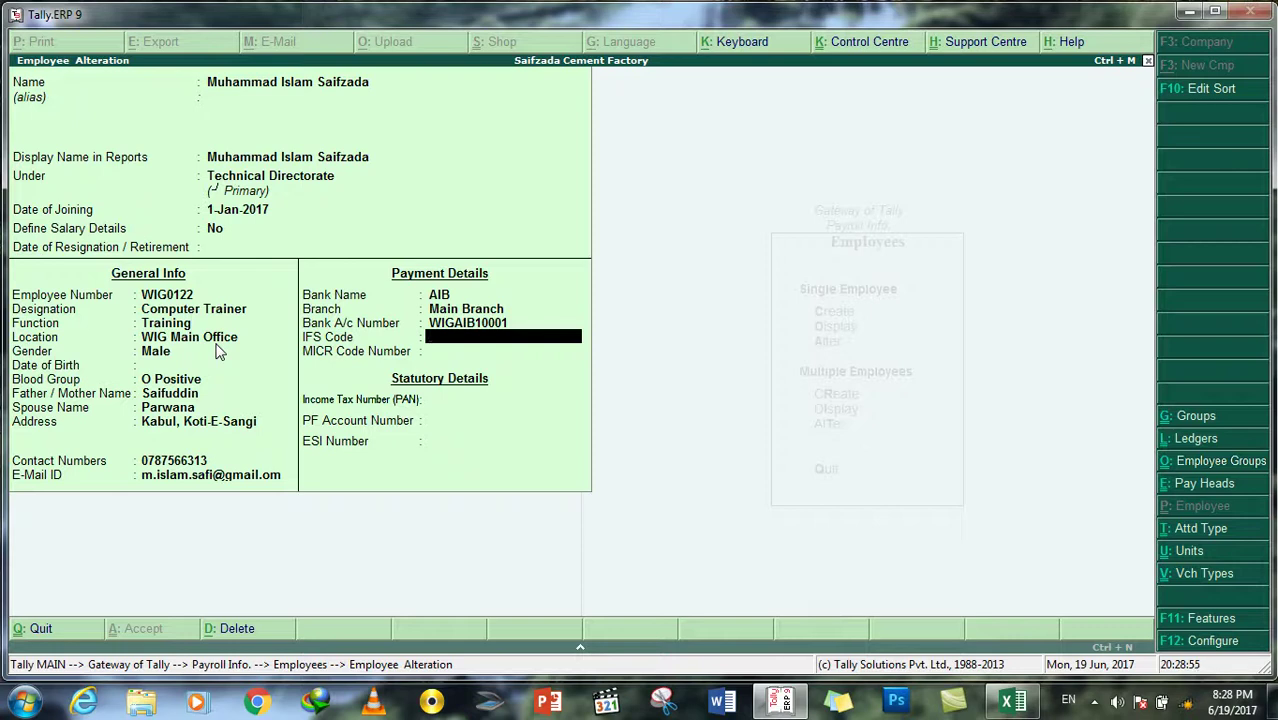
Step: Skip the remaining empty fields and accept the employee record
{"action": "key", "text": "Return"}
{"action": "key", "text": "Return"}
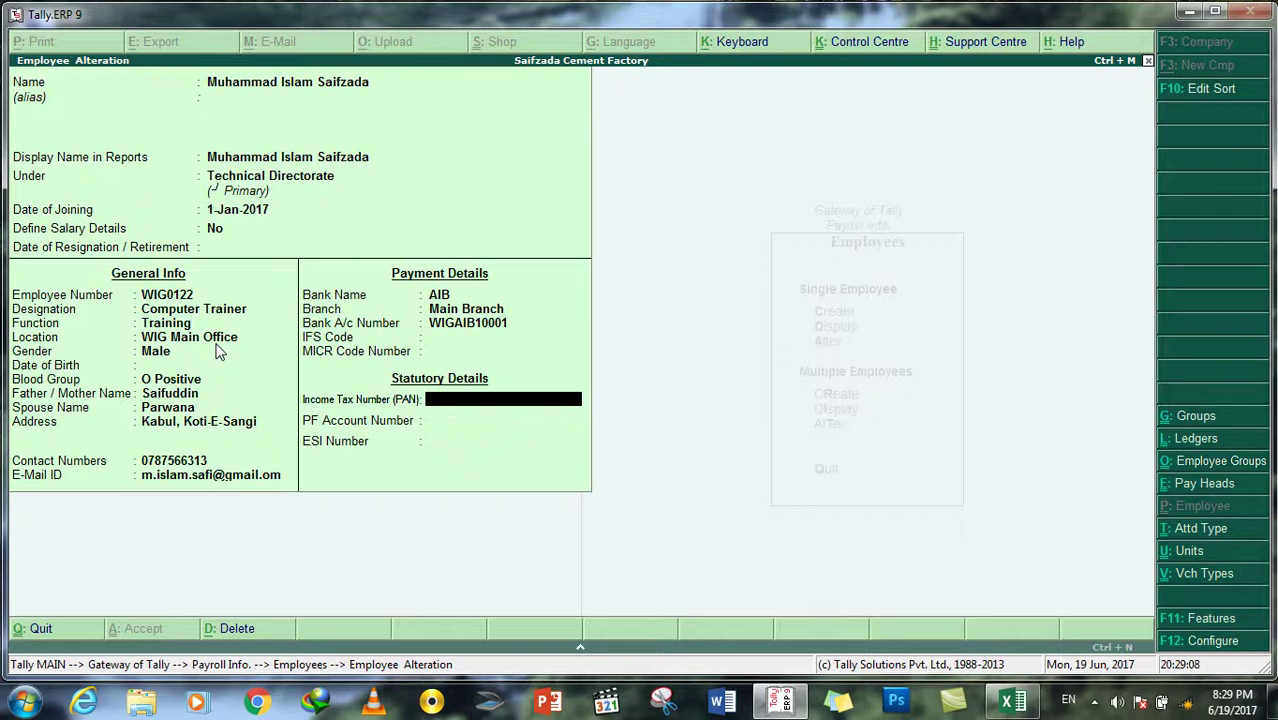
{"action": "key", "text": "Return"}
{"action": "key", "text": "Return"}
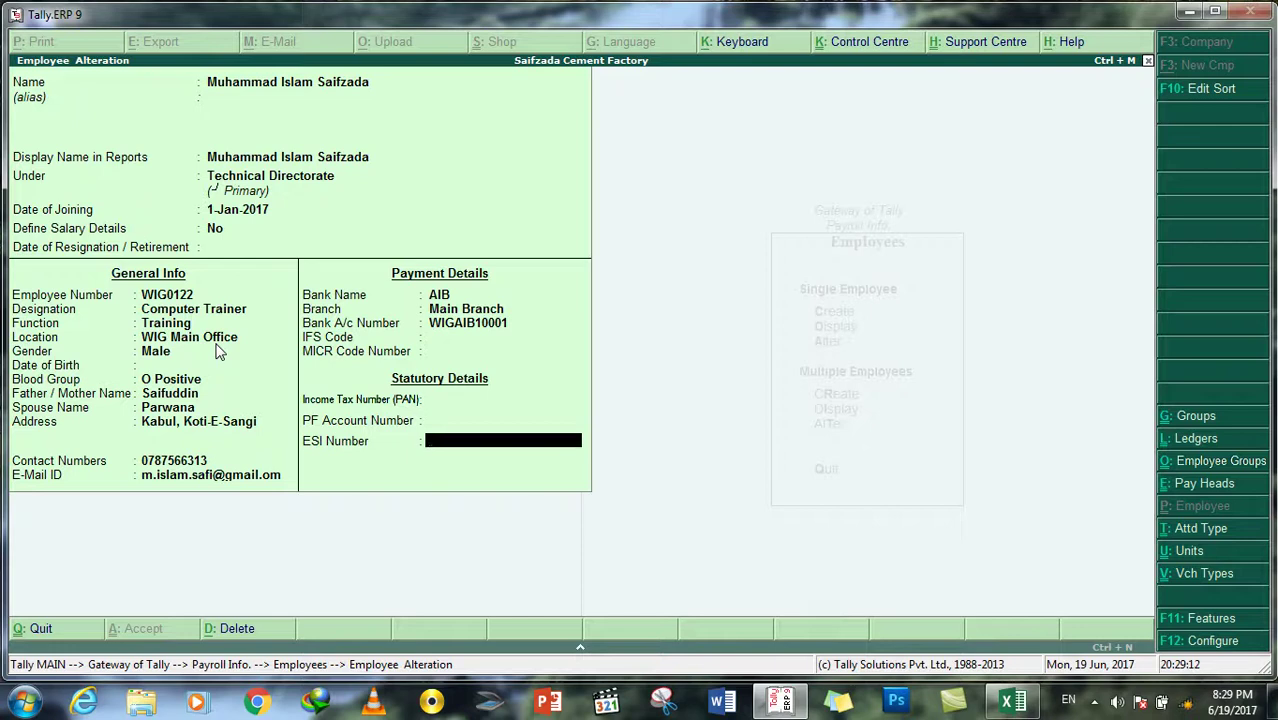
{"action": "key", "text": "Return"}
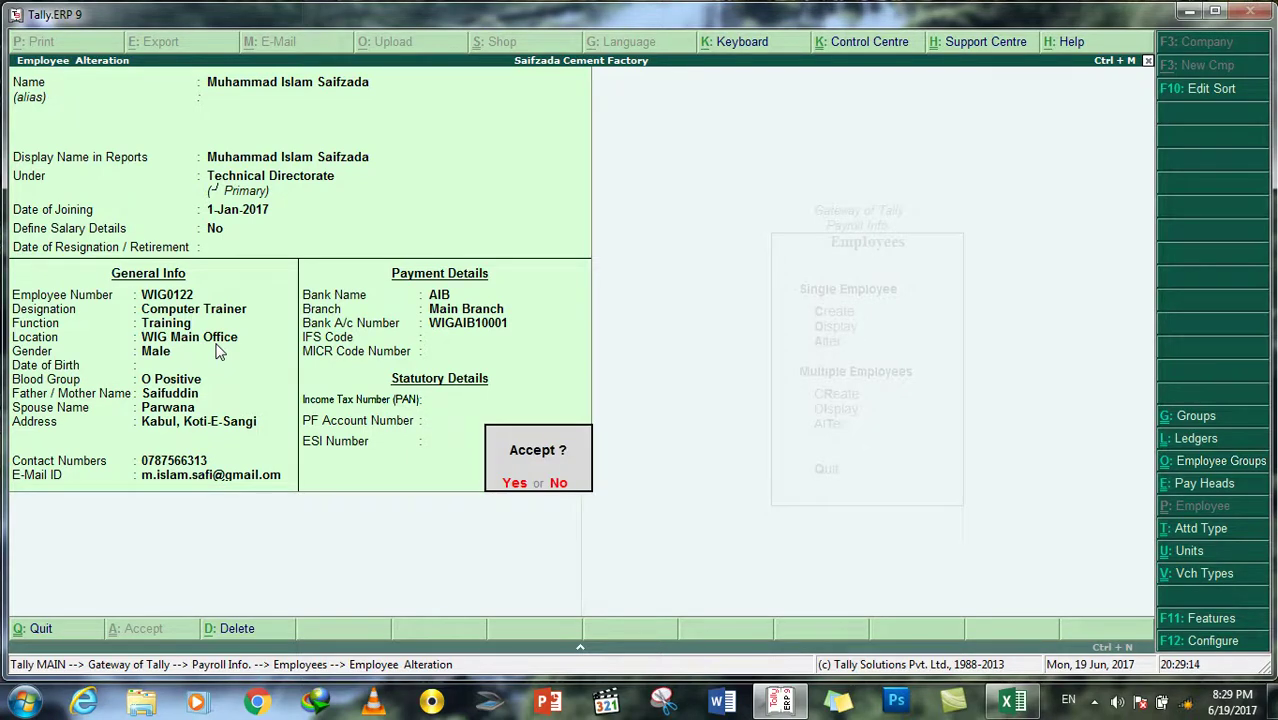
{"action": "key", "text": "Return"}
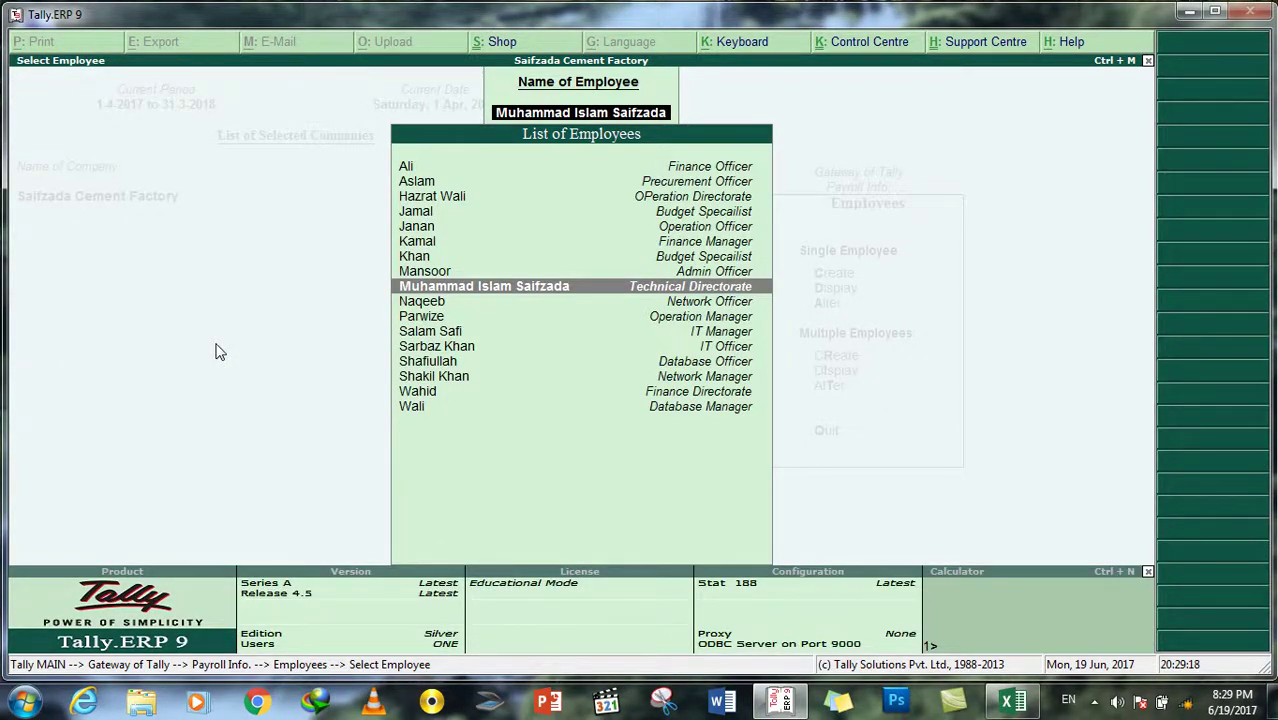
Step: Leave the employee alteration and open a new Employee Creation form
{"action": "key", "text": "Return"}
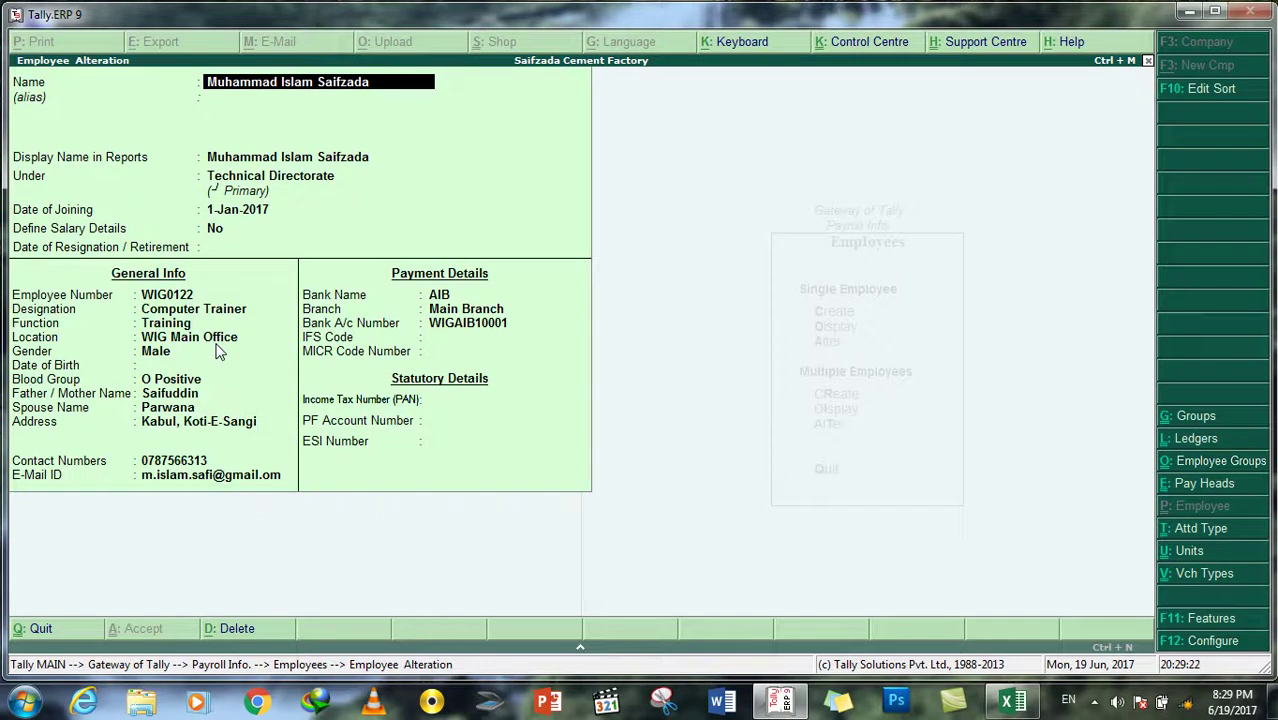
{"action": "key", "text": "Escape"}
{"action": "key", "text": "Return"}
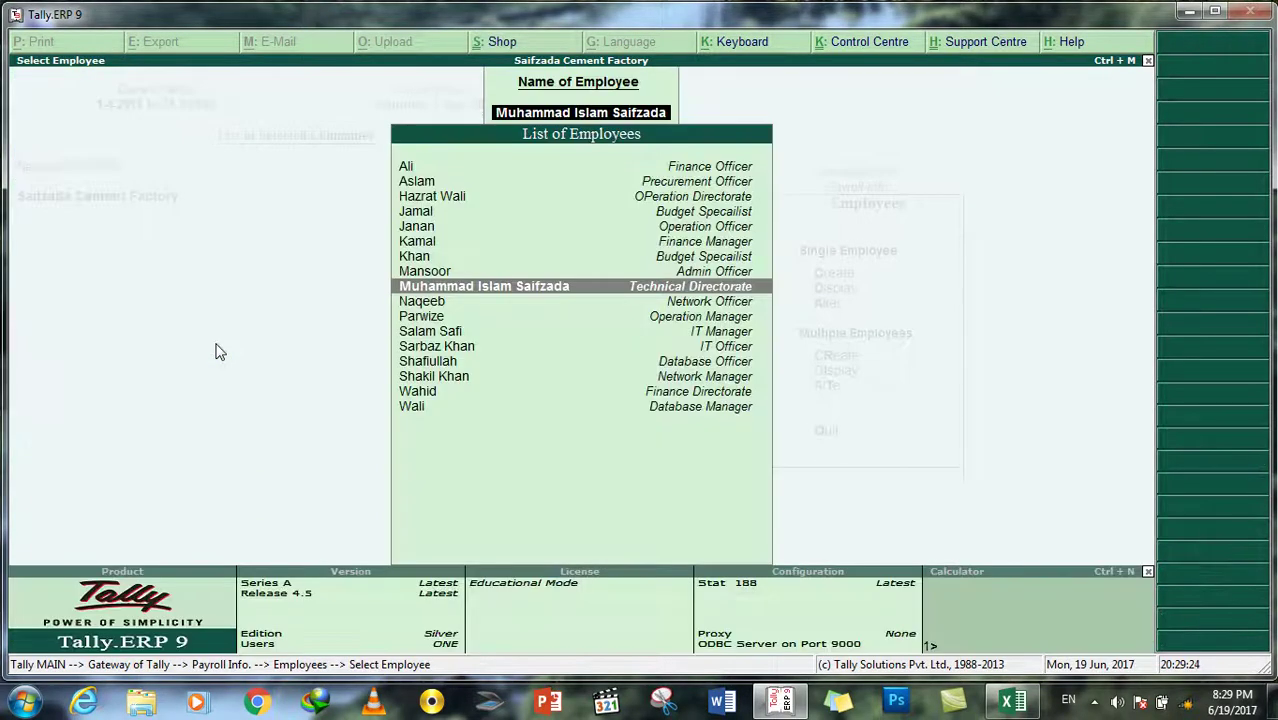
{"action": "key", "text": "Escape"}
{"action": "key", "text": "Down"}
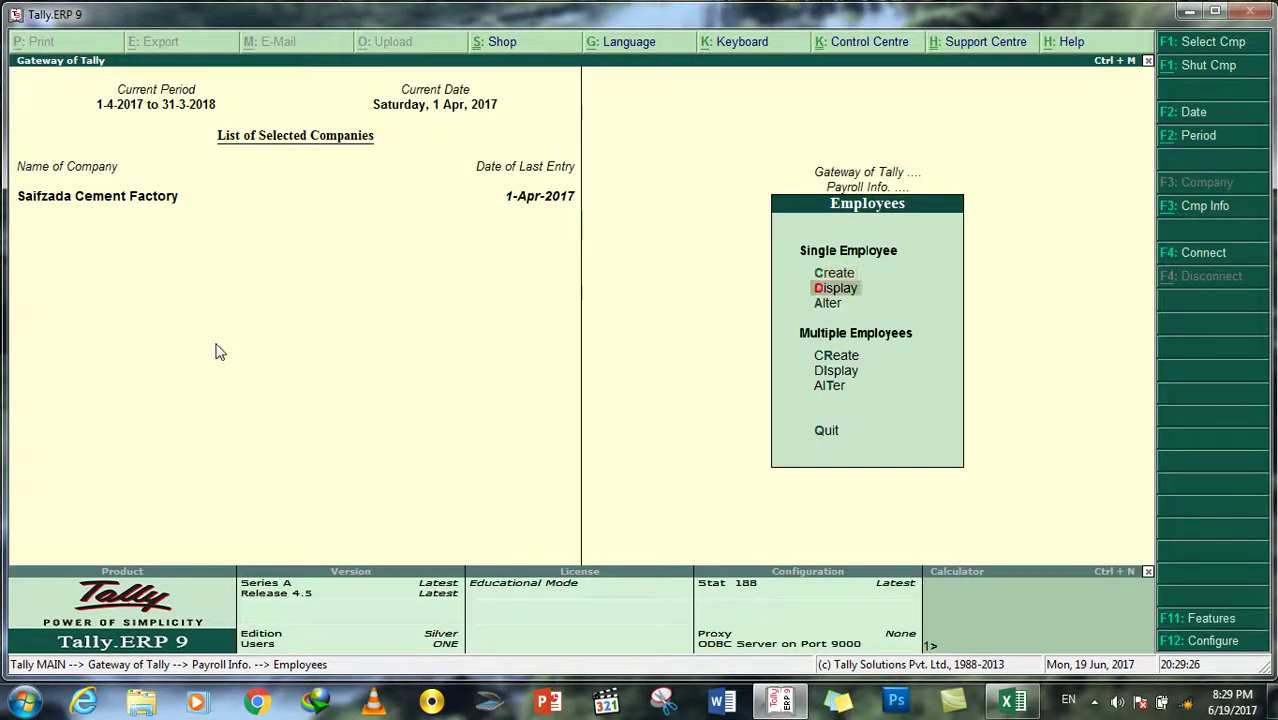
{"action": "key", "text": "Up"}
{"action": "key", "text": "Return"}
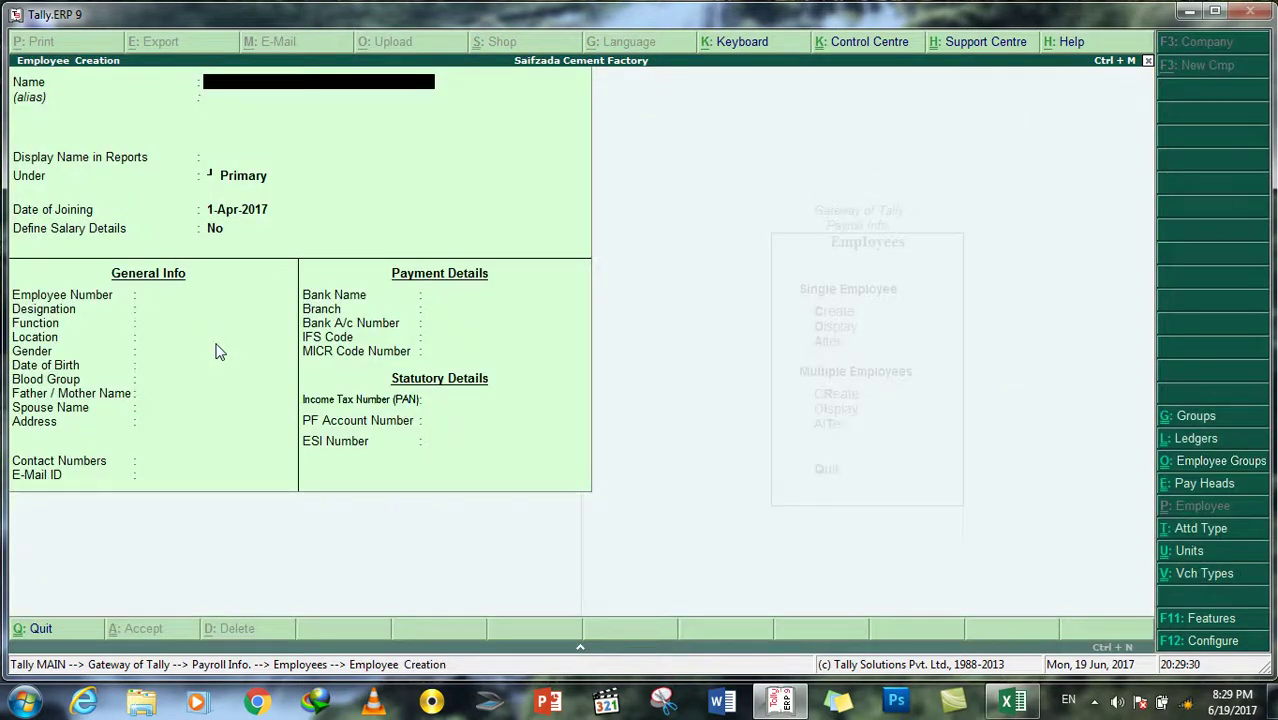
Step: Enter the new employee's name under HR Directorate with joining date 1-Apr-2017 and accept
{"action": "key", "text": "Return"}
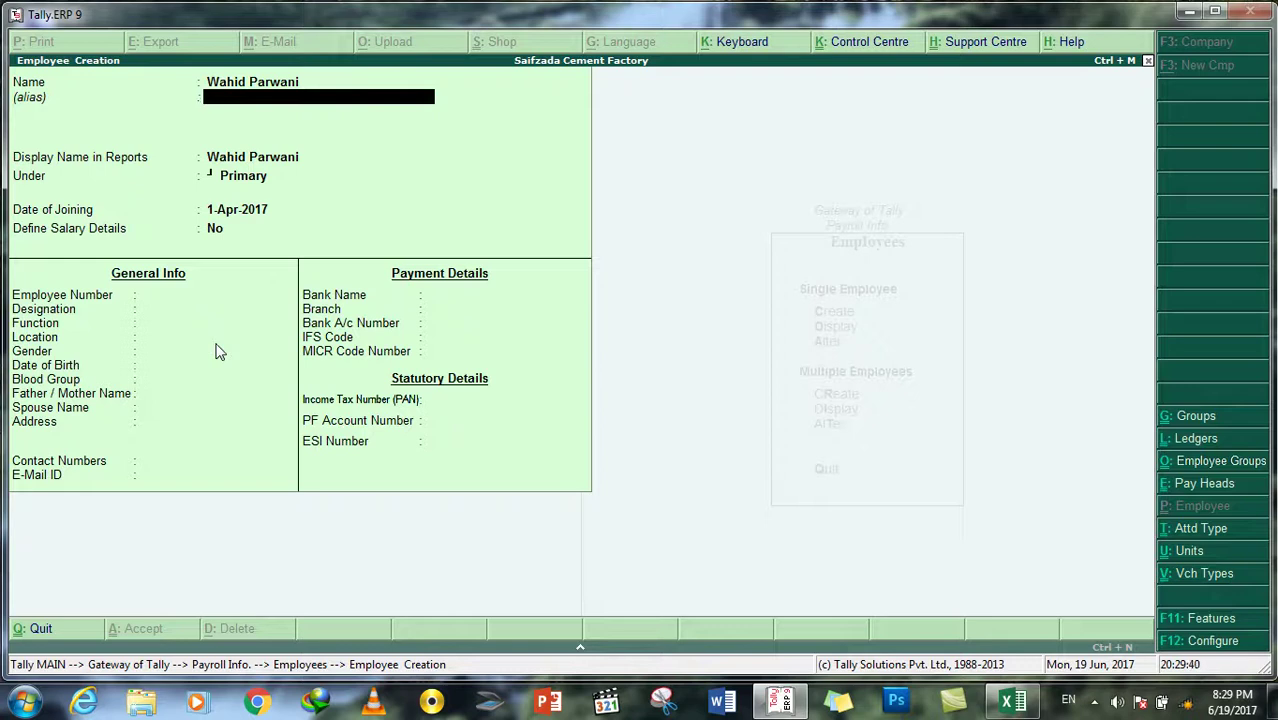
{"action": "key", "text": "Return"}
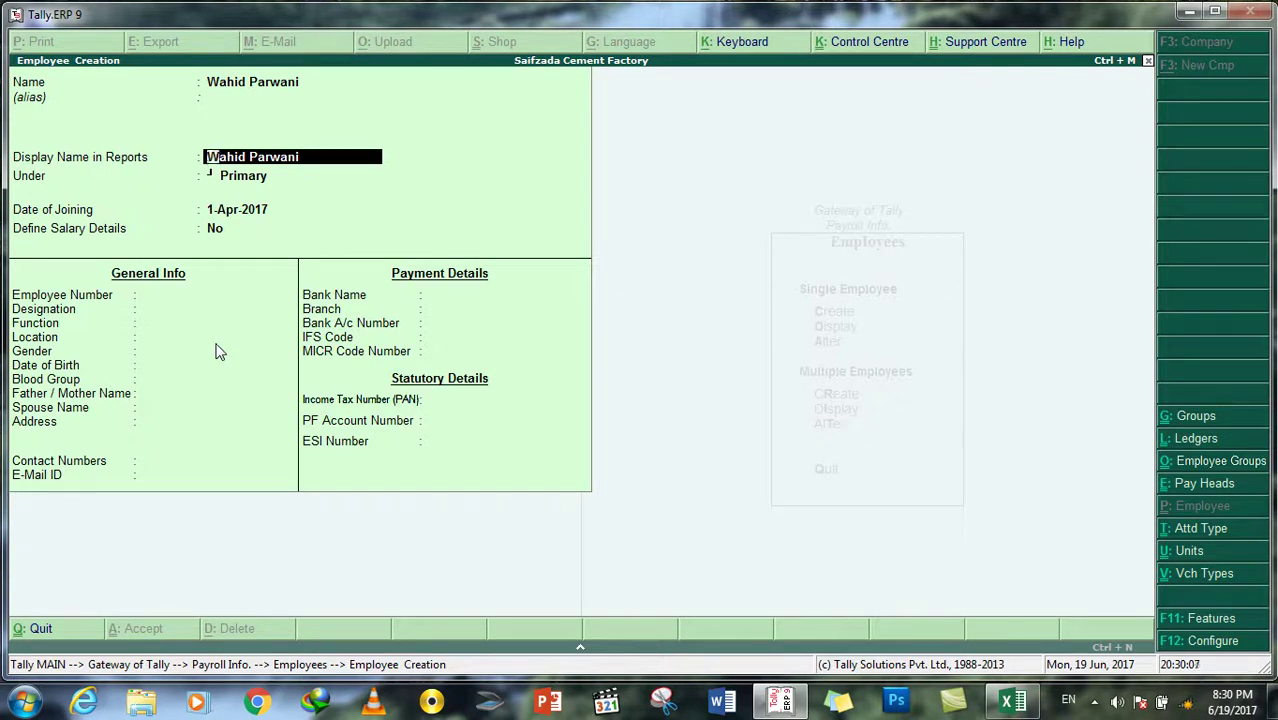
{"action": "key", "text": "Return"}
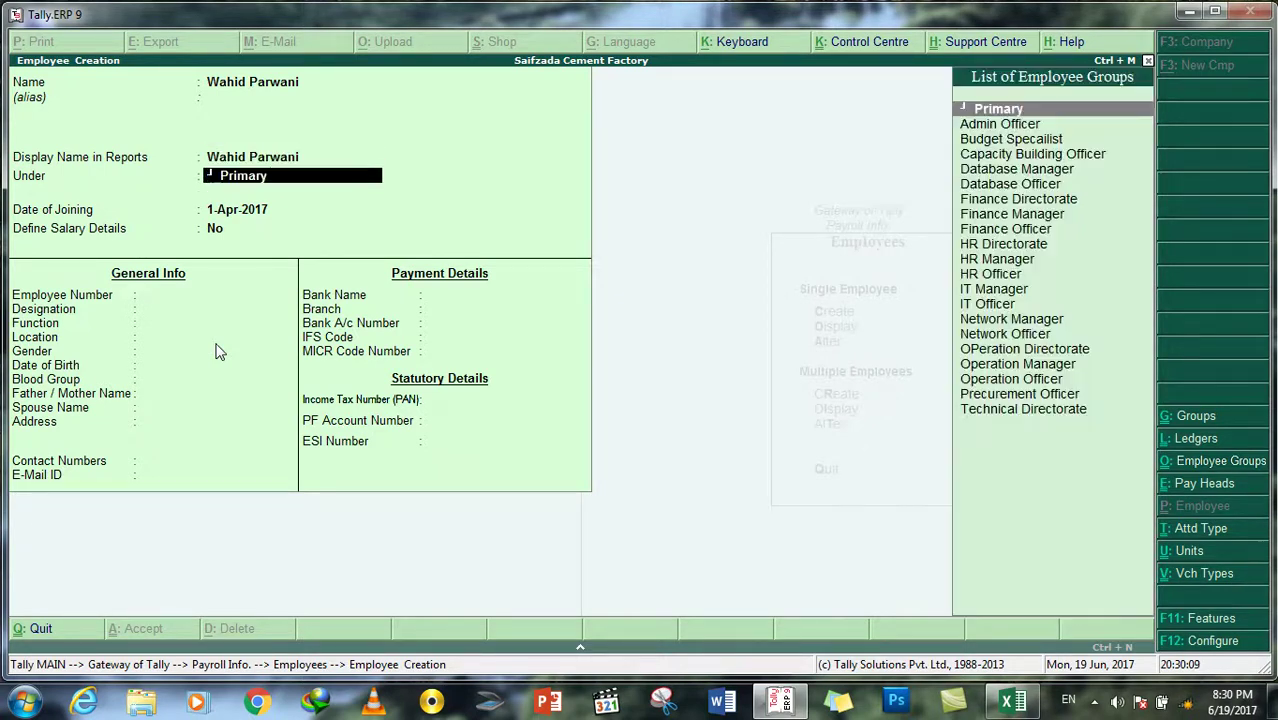
{"action": "key", "text": "Down"}
{"action": "key", "text": "Down"}
{"action": "key", "text": "Down"}
{"action": "key", "text": "Down"}
{"action": "key", "text": "Down"}
{"action": "key", "text": "Down"}
{"action": "key", "text": "Down"}
{"action": "key", "text": "Down"}
{"action": "key", "text": "Down"}
{"action": "key", "text": "Down"}
{"action": "key", "text": "Down"}
{"action": "key", "text": "Down"}
{"action": "key", "text": "Down"}
{"action": "key", "text": "Up"}
{"action": "key", "text": "Up"}
{"action": "key", "text": "Up"}
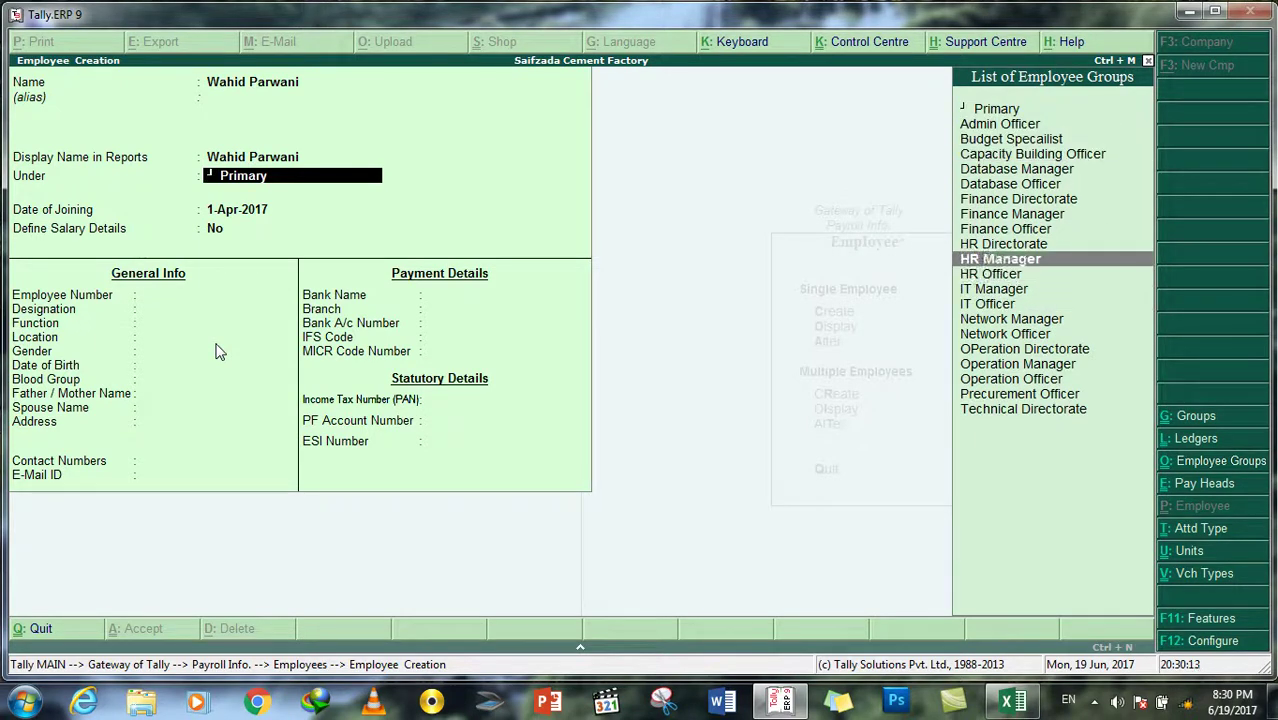
{"action": "key", "text": "Up"}
{"action": "key", "text": "Return"}
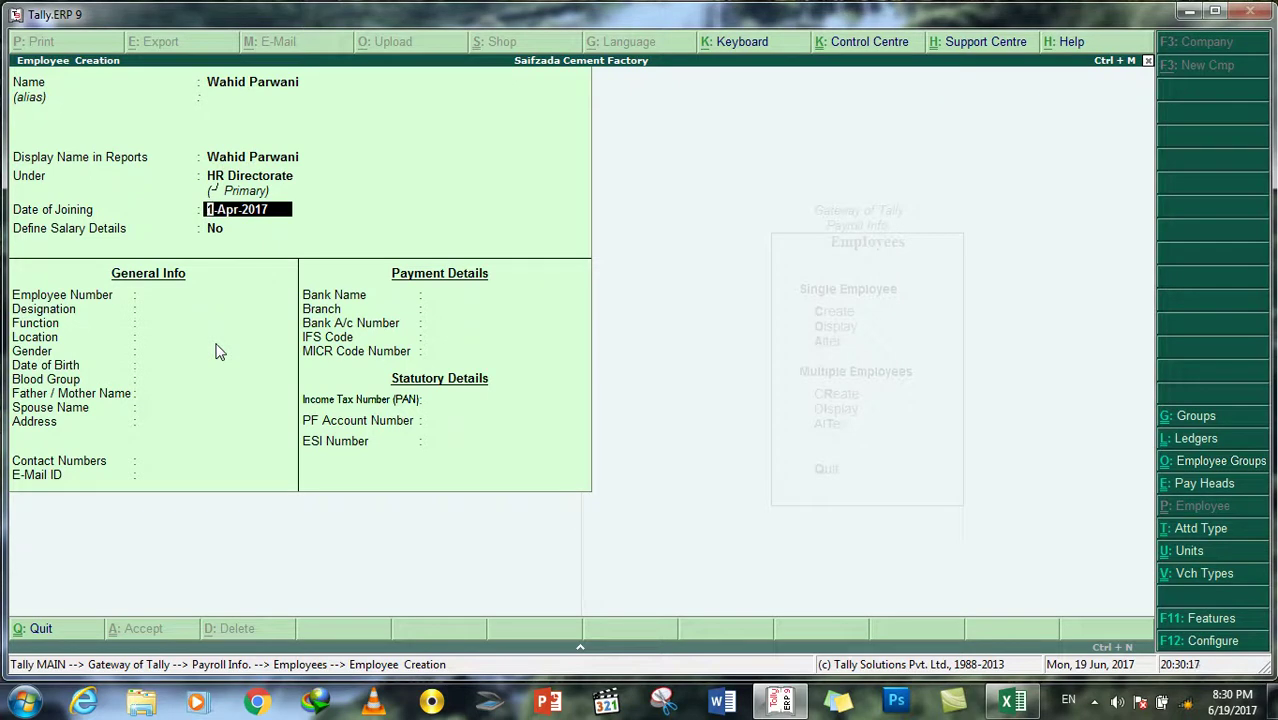
{"action": "key", "text": "Return"}
{"action": "key", "text": "Return"}
{"action": "key", "text": "Return"}
{"action": "key", "text": "Return"}
{"action": "key", "text": "Return"}
{"action": "key", "text": "Return"}
{"action": "key", "text": "Return"}
{"action": "key", "text": "Return"}
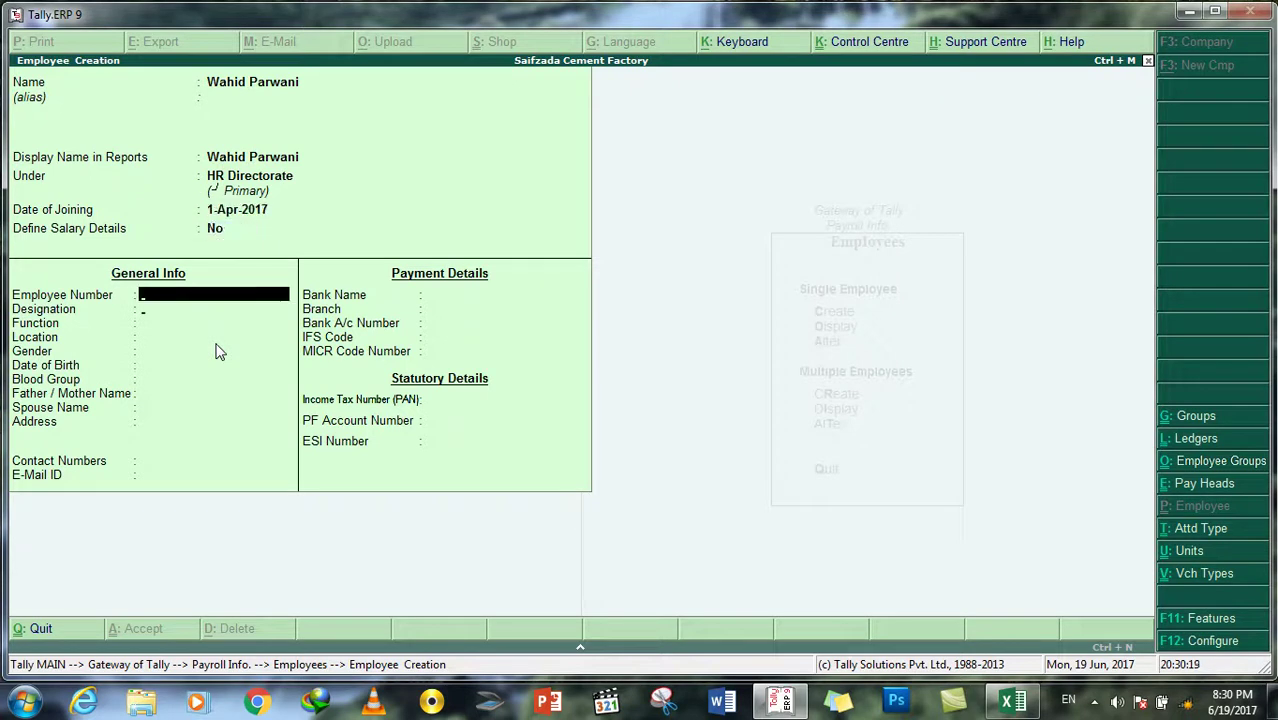
{"action": "key", "text": "Return"}
{"action": "key", "text": "Return"}
{"action": "key", "text": "Return"}
{"action": "key", "text": "Return"}
{"action": "key", "text": "Return"}
{"action": "key", "text": "Return"}
{"action": "key", "text": "Return"}
{"action": "key", "text": "Return"}
{"action": "key", "text": "Return"}
{"action": "key", "text": "Return"}
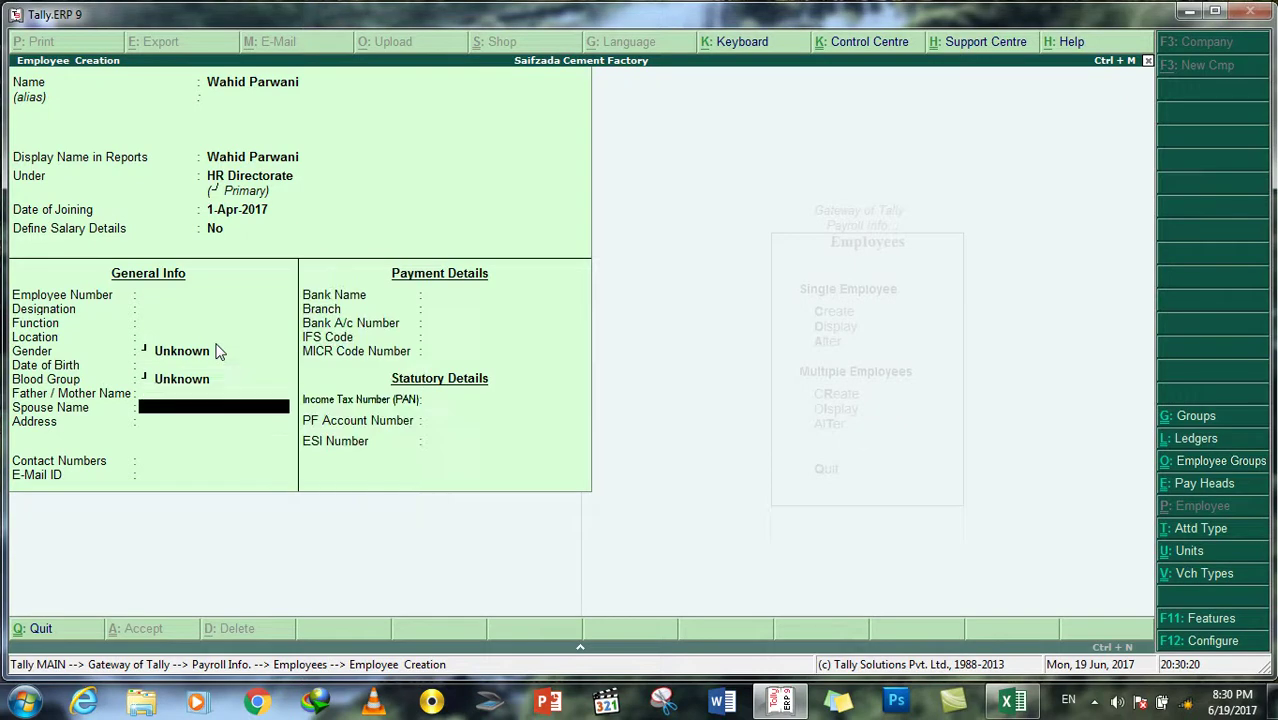
{"action": "key", "text": "Return"}
{"action": "key", "text": "Return"}
{"action": "key", "text": "Return"}
{"action": "key", "text": "Return"}
{"action": "key", "text": "Return"}
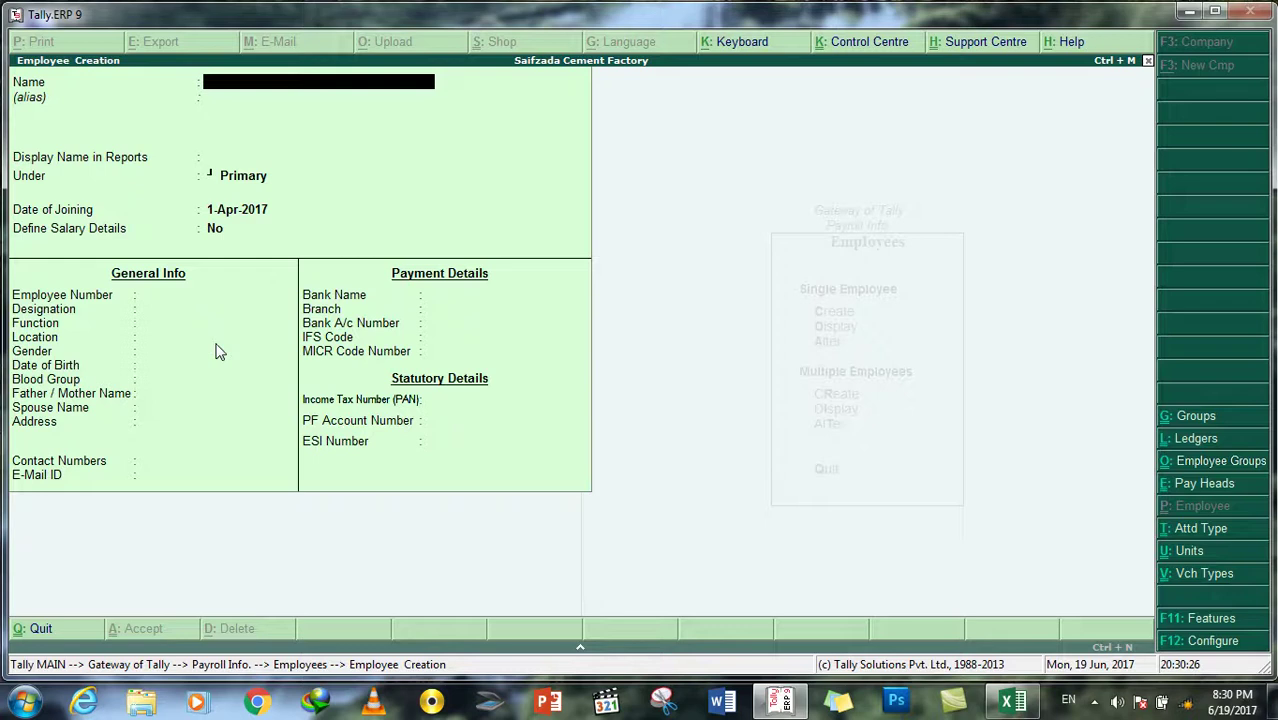
Step: Close Employee Creation, display the new HR Directorate employee, then return to Payroll Info
{"action": "key", "text": "Escape"}
{"action": "key", "text": "y"}
{"action": "key", "text": "Down"}
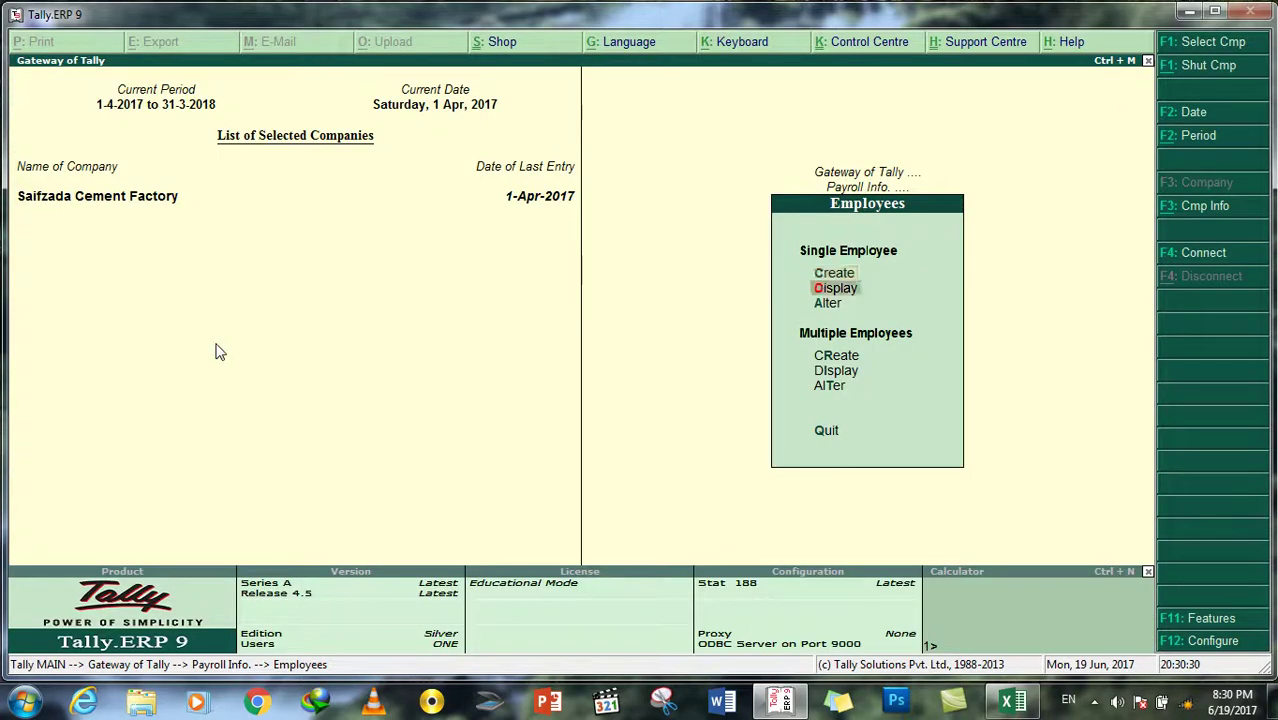
{"action": "key", "text": "Return"}
{"action": "key", "text": "Down"}
{"action": "key", "text": "Down"}
{"action": "key", "text": "Down"}
{"action": "key", "text": "Down"}
{"action": "key", "text": "Down"}
{"action": "key", "text": "Down"}
{"action": "key", "text": "Down"}
{"action": "key", "text": "Down"}
{"action": "key", "text": "Down"}
{"action": "key", "text": "Down"}
{"action": "key", "text": "Down"}
{"action": "key", "text": "Down"}
{"action": "key", "text": "Down"}
{"action": "key", "text": "Down"}
{"action": "key", "text": "Down"}
{"action": "key", "text": "Down"}
{"action": "key", "text": "Down"}
{"action": "key", "text": "Up"}
{"action": "key", "text": "Return"}
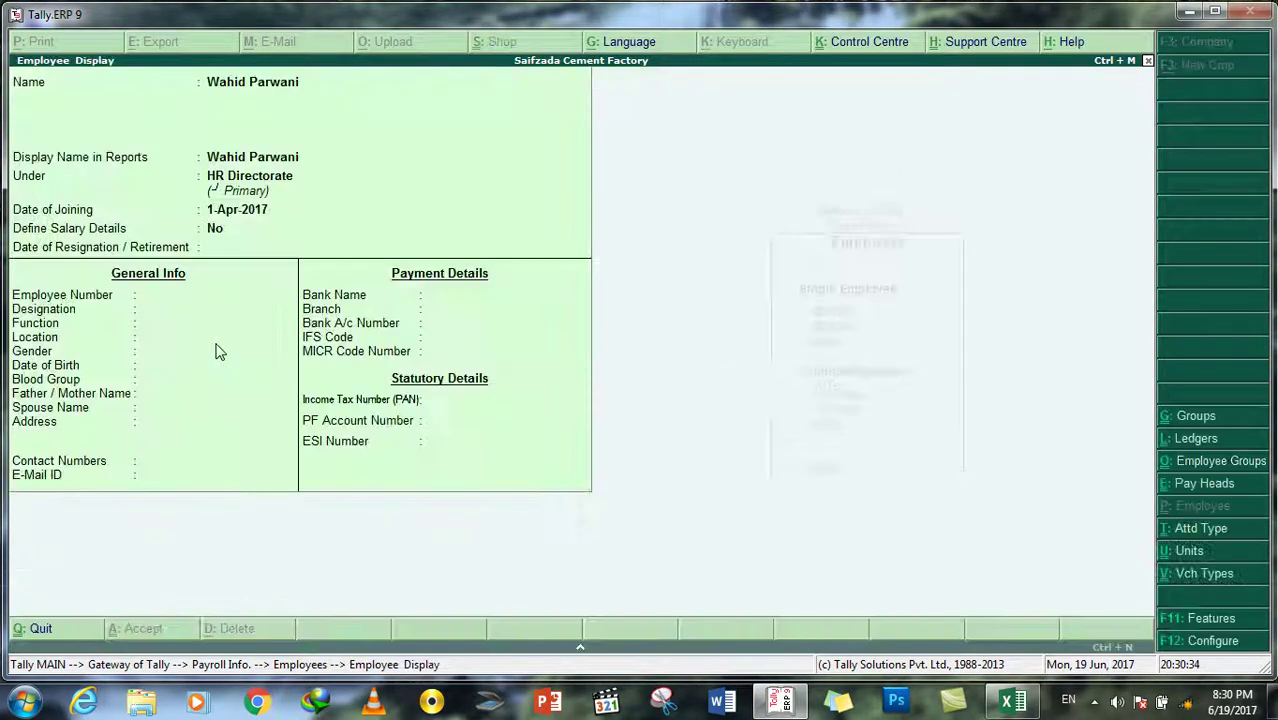
{"action": "key", "text": "Escape"}
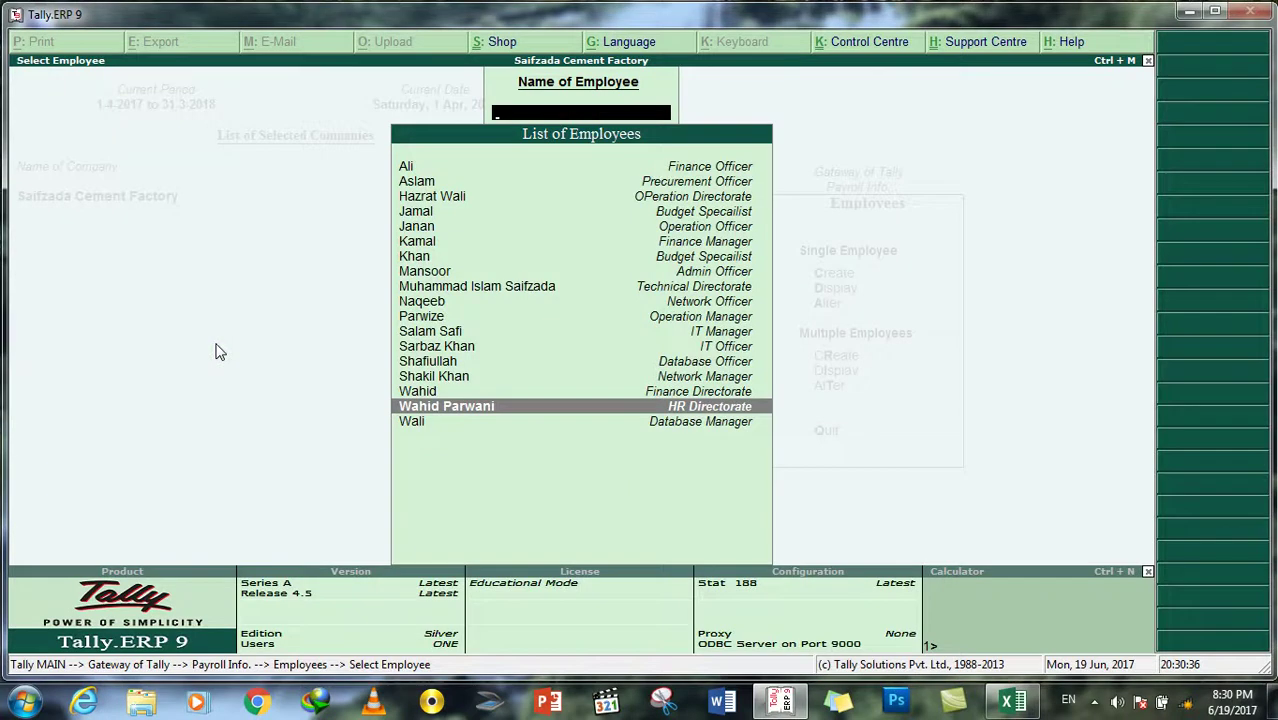
{"action": "key", "text": "Escape"}
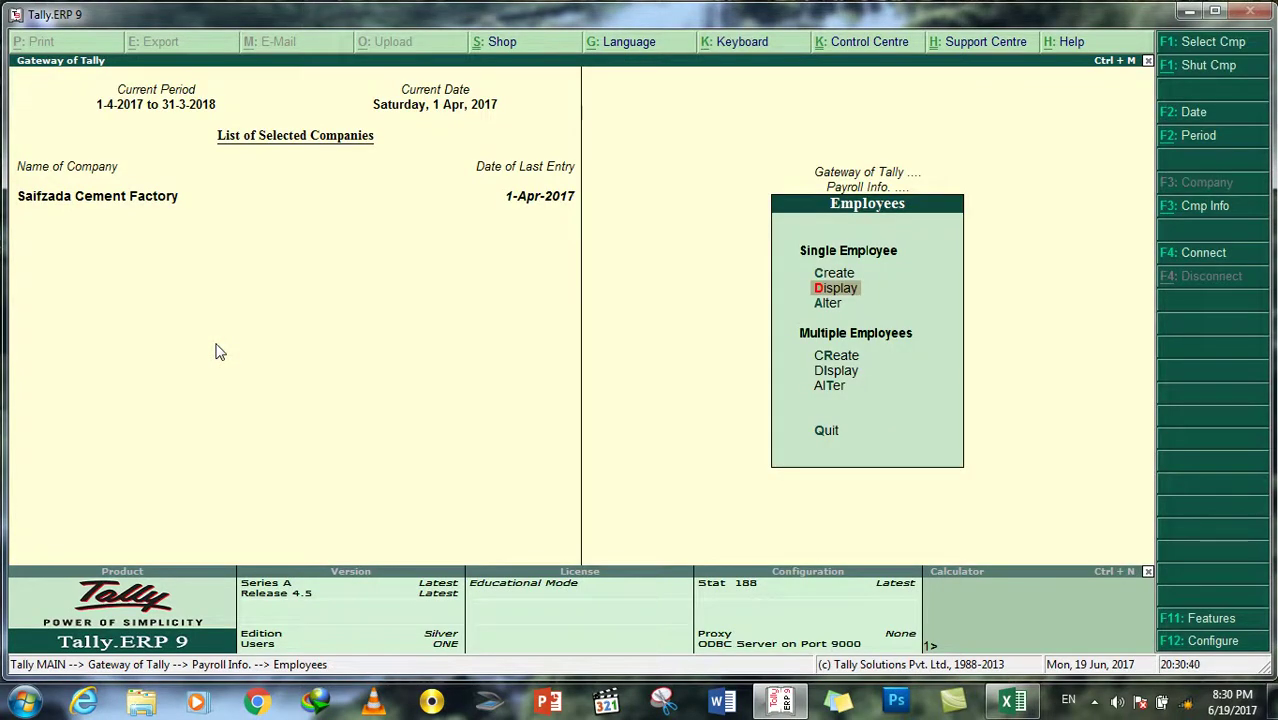
{"action": "key", "text": "Escape"}
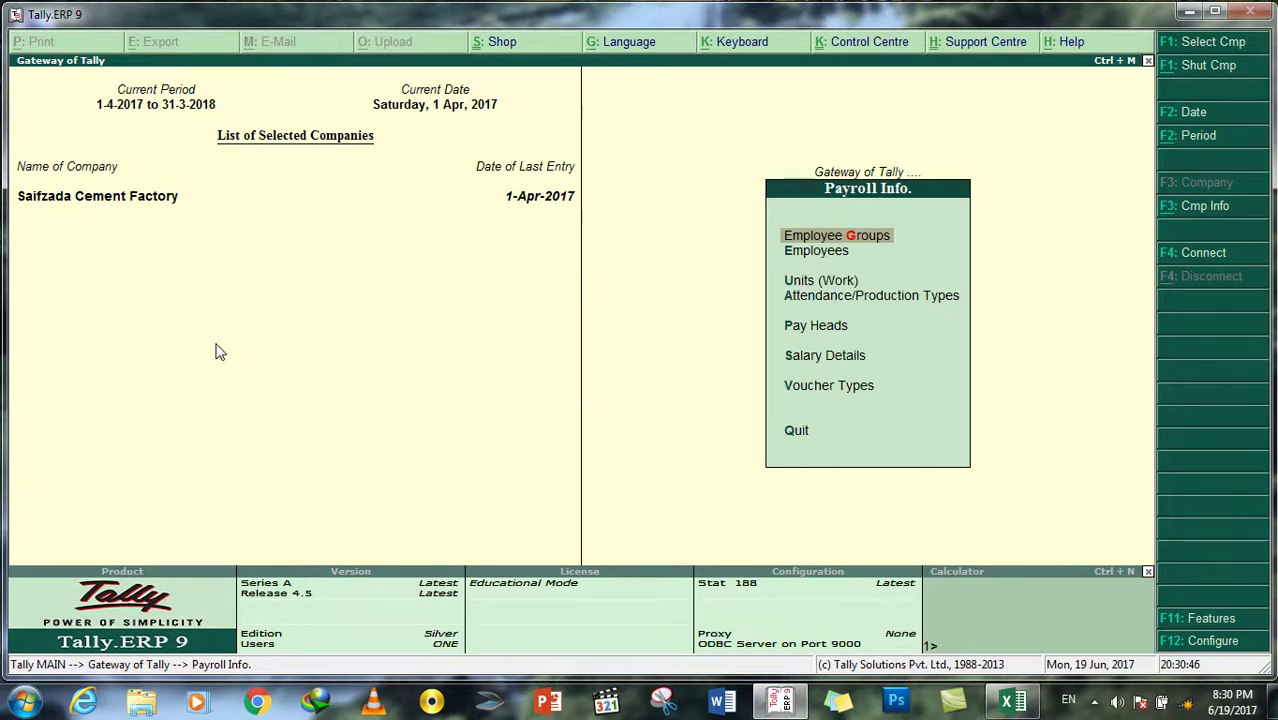
Step: Name the new employee group 'IT Security Officer' after 'IT Officer' is rejected as a duplicate
{"action": "key", "text": "Return"}
{"action": "key", "text": "Return"}
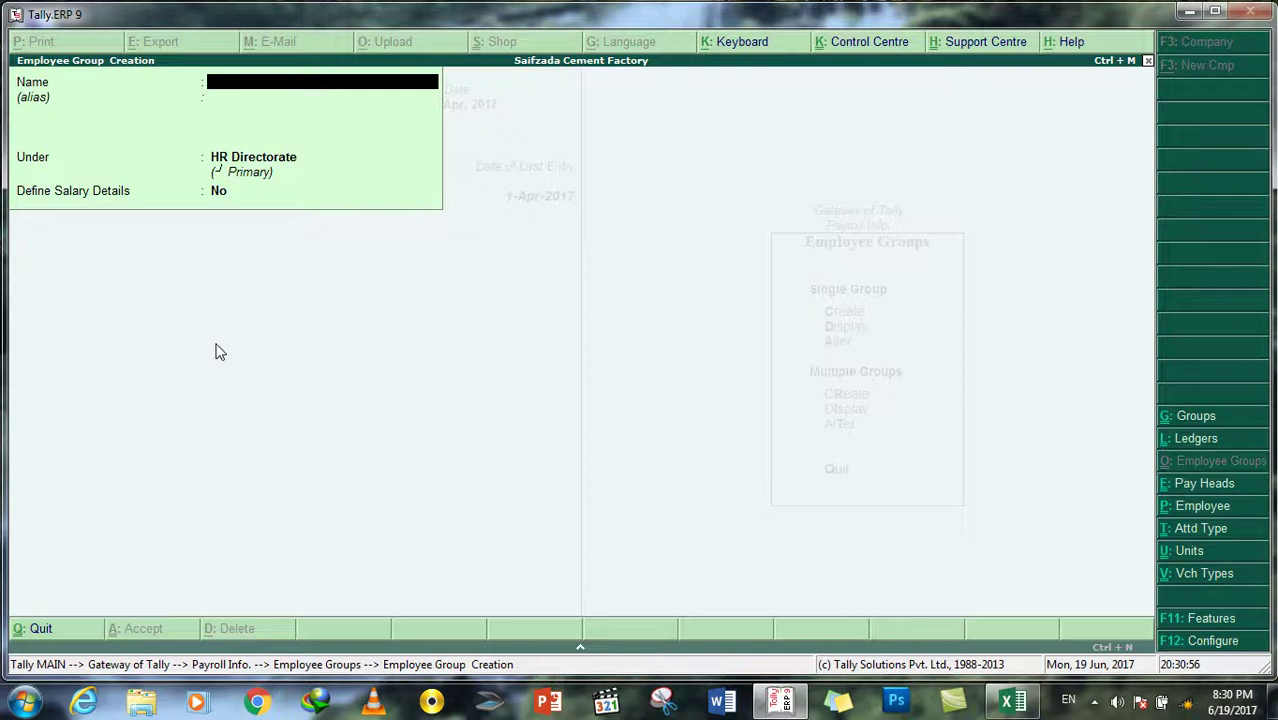
{"action": "type", "text": "IT Officer"}
{"action": "key", "text": "Return"}
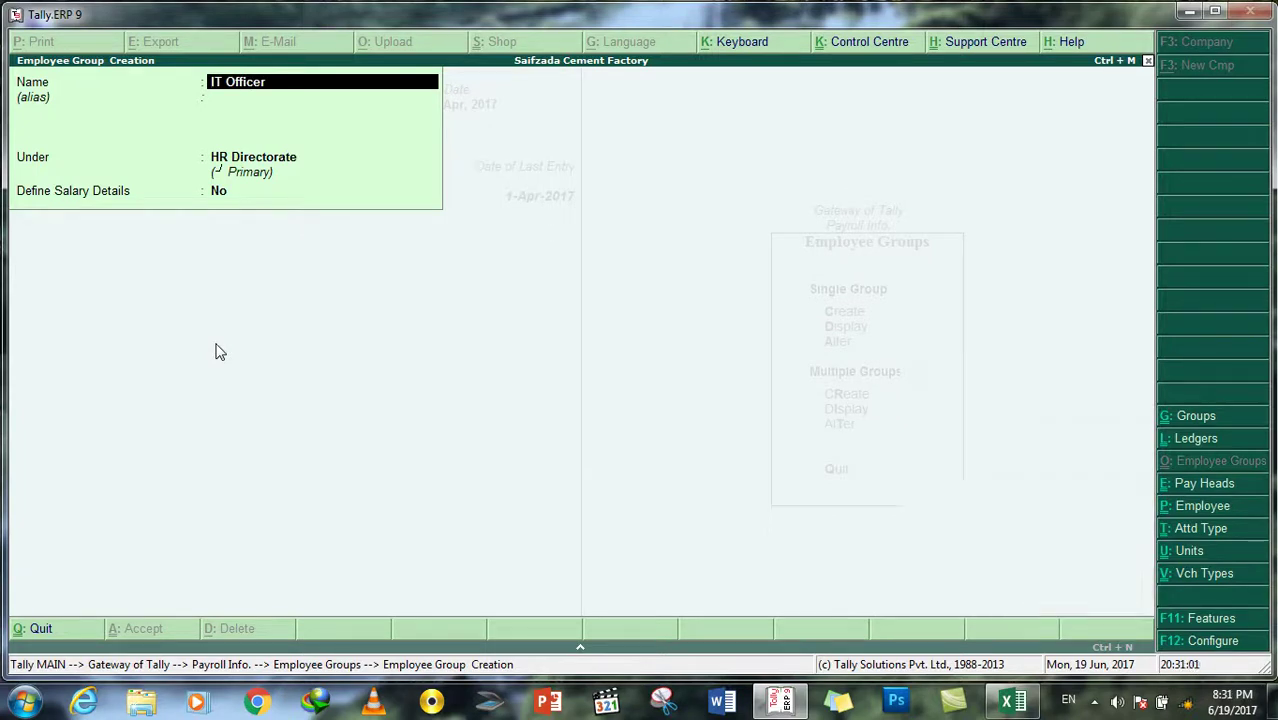
{"action": "key", "text": "Delete"}
{"action": "key", "text": "Return"}
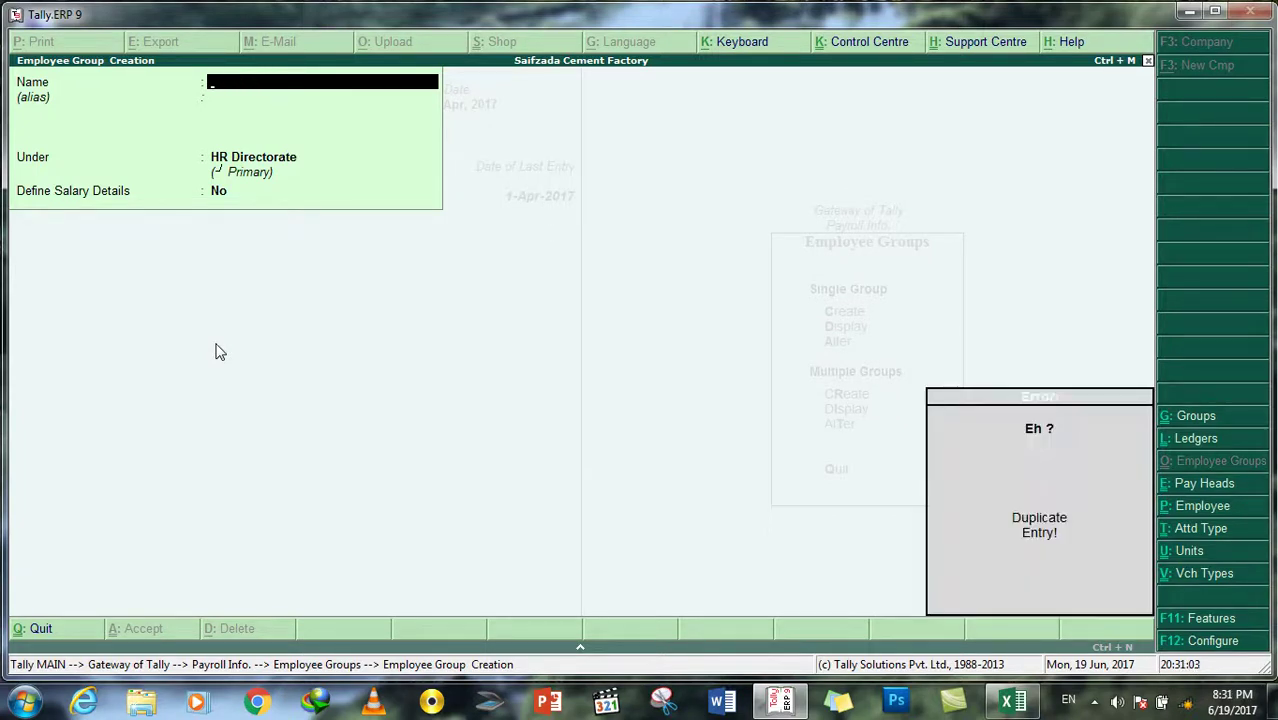
{"action": "type", "text": "IT S"}
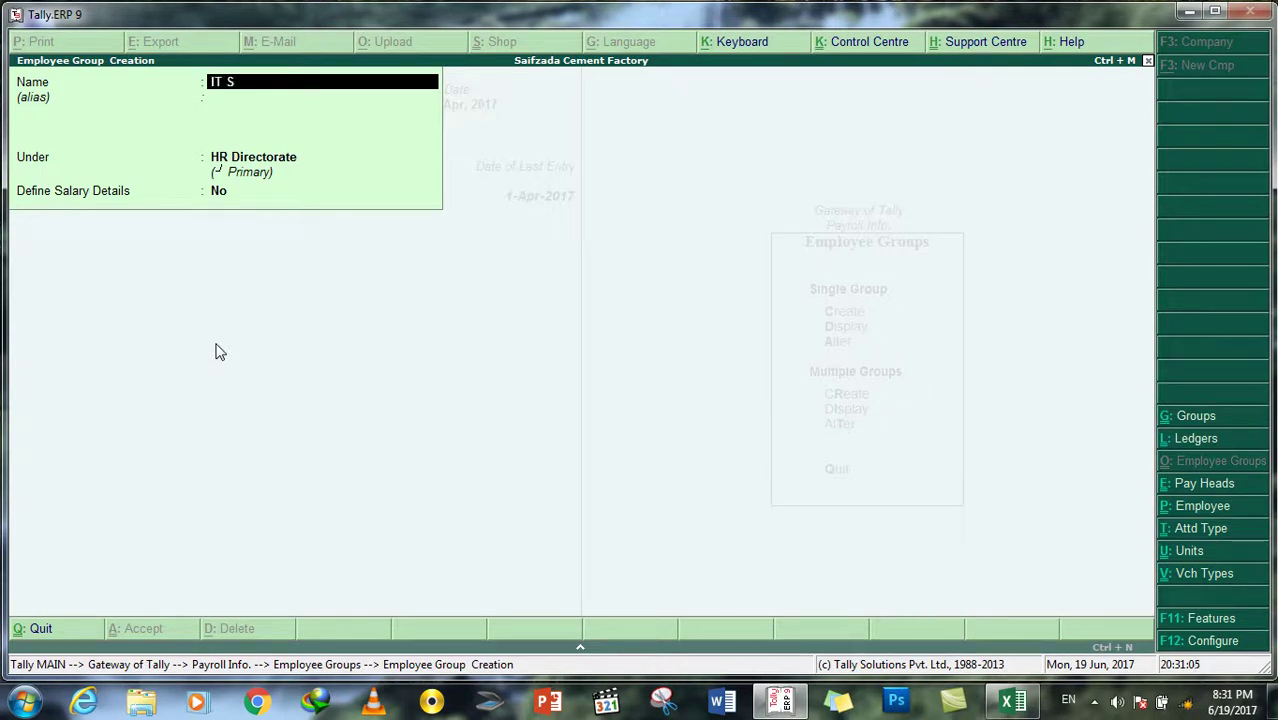
{"action": "type", "text": "ecurity Officer"}
{"action": "key", "text": "Return"}
{"action": "key", "text": "Return"}
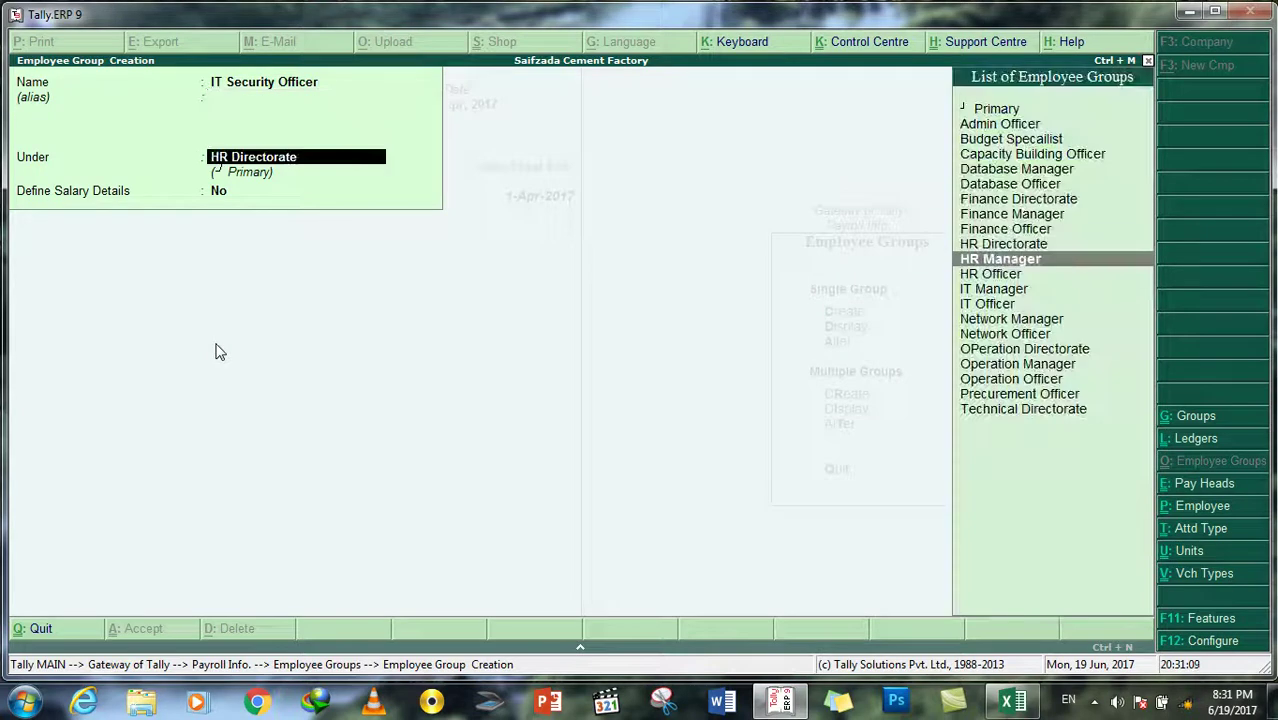
Step: Place the group under Technical Directorate, set Define Salary Details to No, and save
{"action": "key", "text": "Down"}
{"action": "key", "text": "Down"}
{"action": "key", "text": "Down"}
{"action": "key", "text": "Down"}
{"action": "key", "text": "Down"}
{"action": "key", "text": "Down"}
{"action": "key", "text": "Down"}
{"action": "key", "text": "Down"}
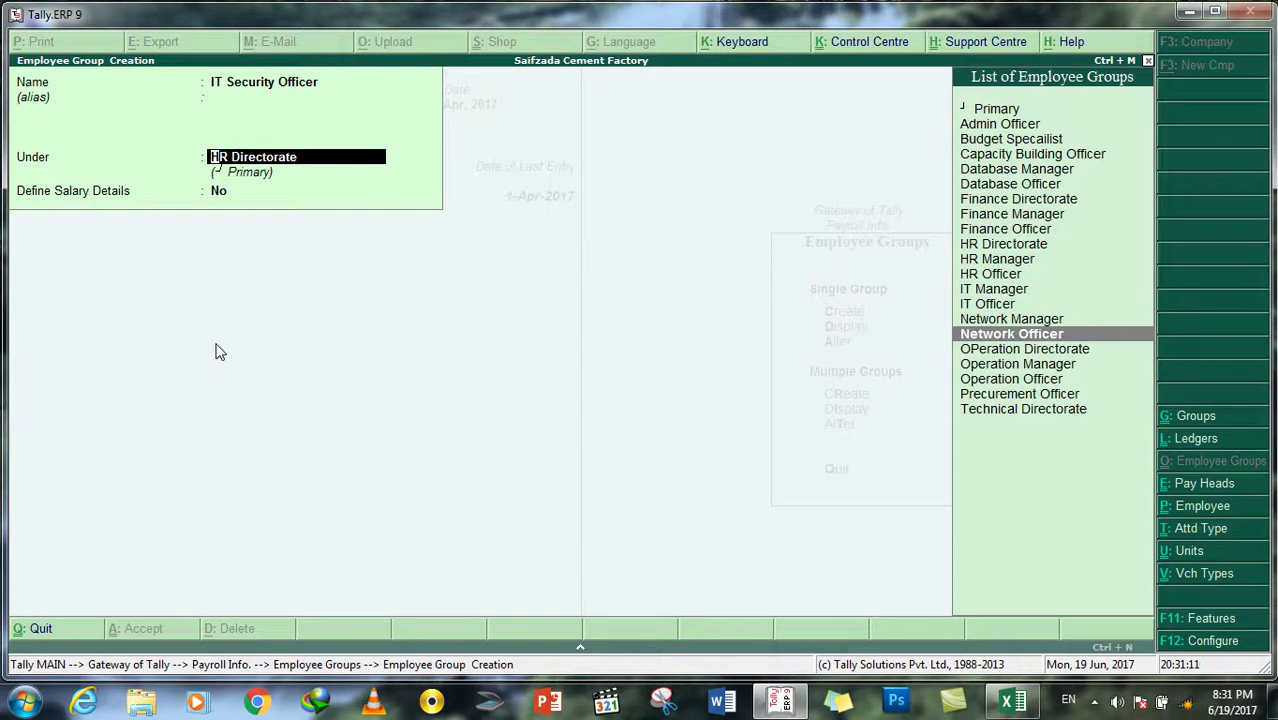
{"action": "key", "text": "Down"}
{"action": "key", "text": "Down"}
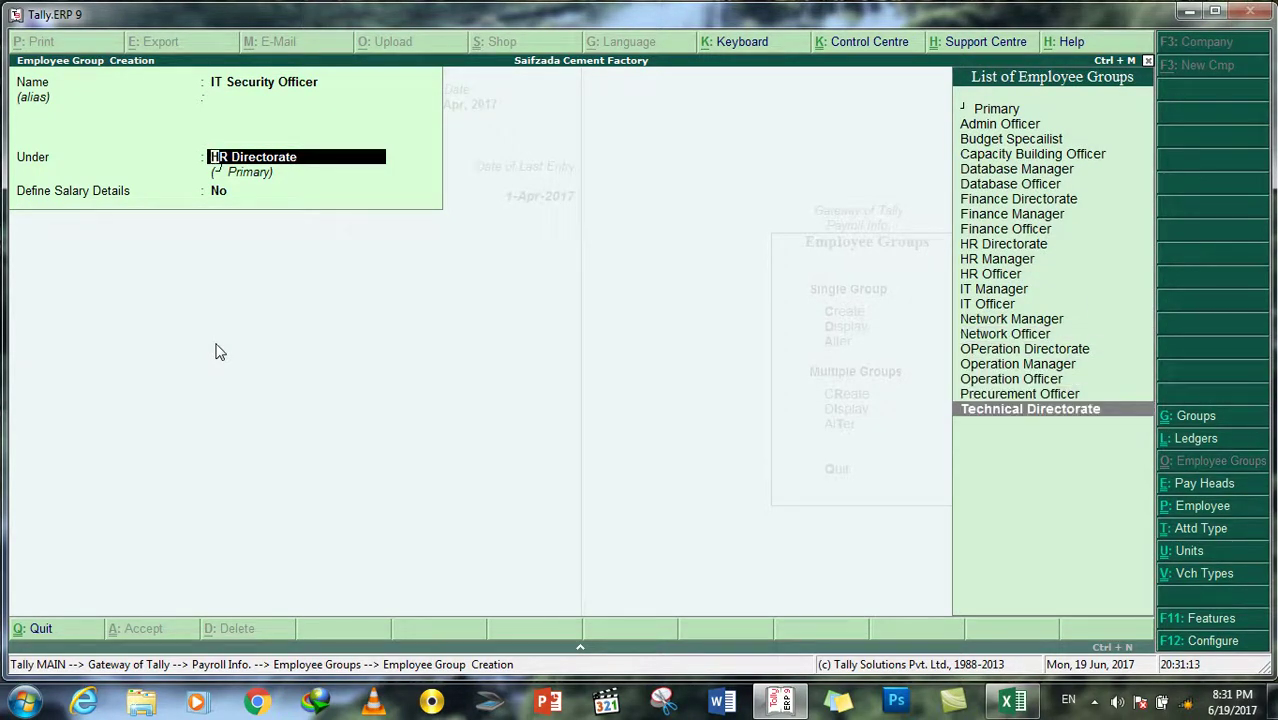
{"action": "key", "text": "Return"}
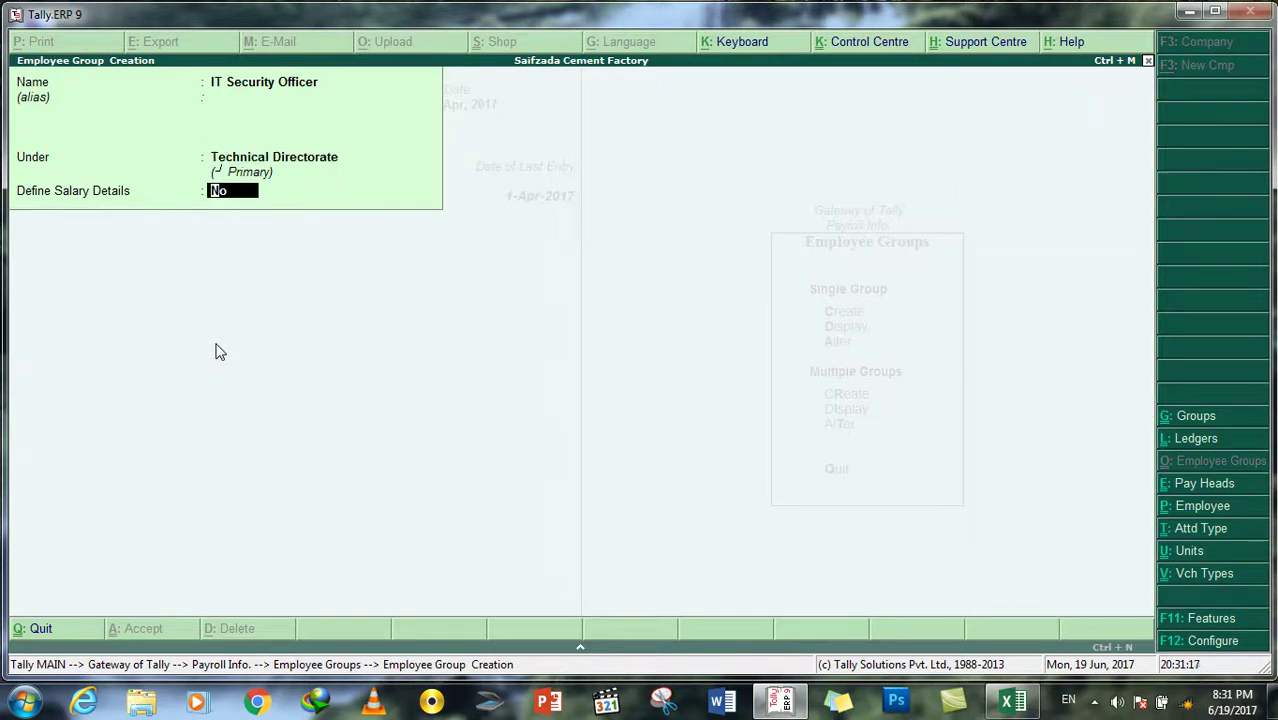
{"action": "type", "text": "y"}
{"action": "key", "text": "Return"}
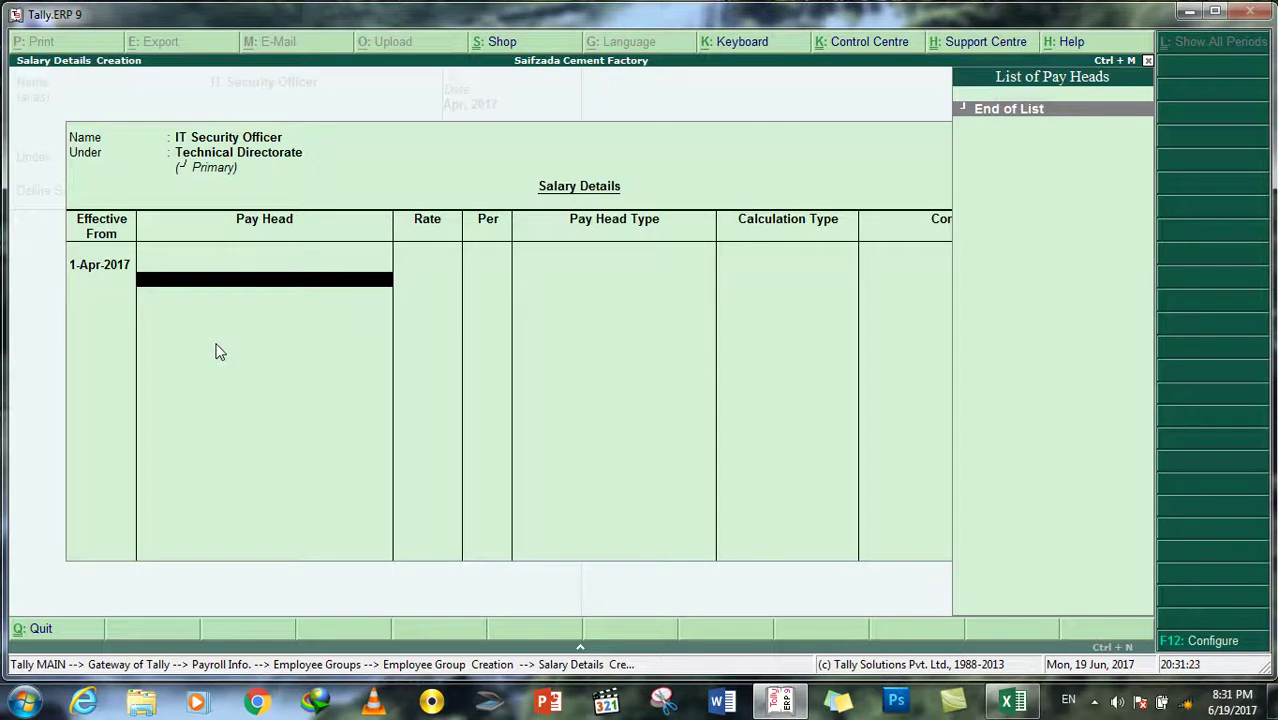
{"action": "key", "text": "Escape"}
{"action": "key", "text": "y"}
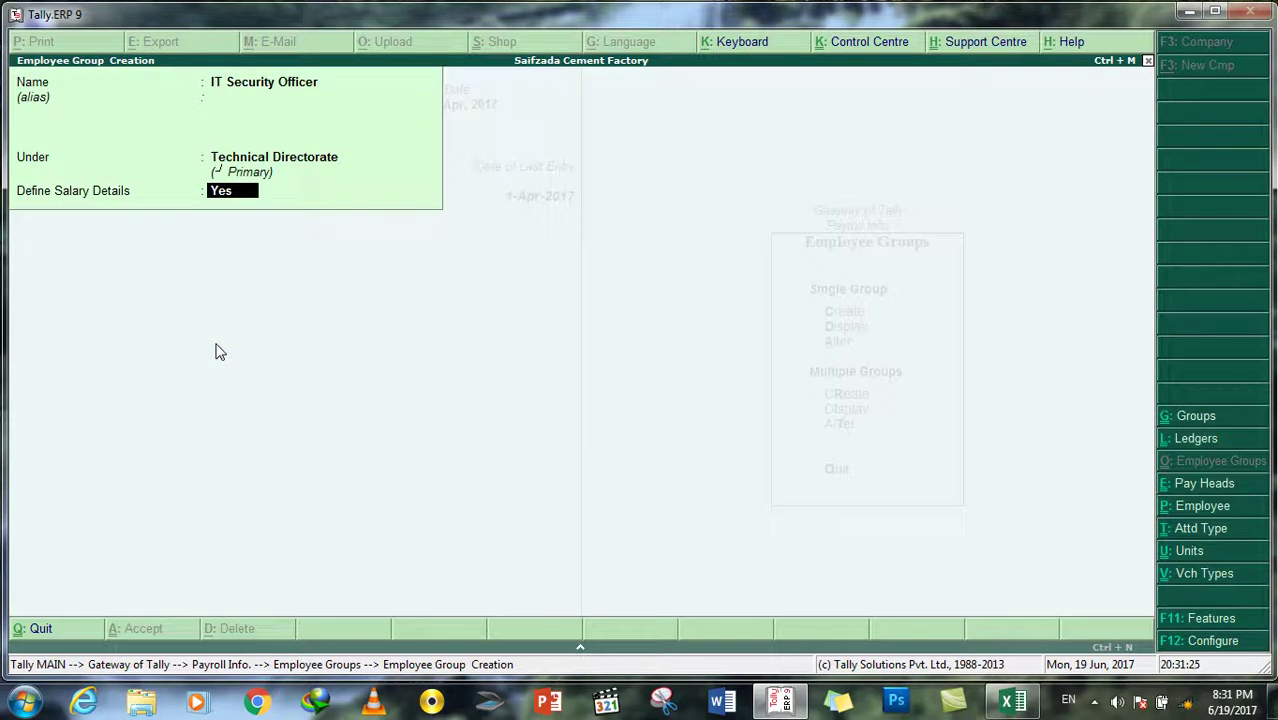
{"action": "key", "text": "BackSpace"}
{"action": "key", "text": "BackSpace"}
{"action": "key", "text": "BackSpace"}
{"action": "type", "text": "N"}
{"action": "key", "text": "Return"}
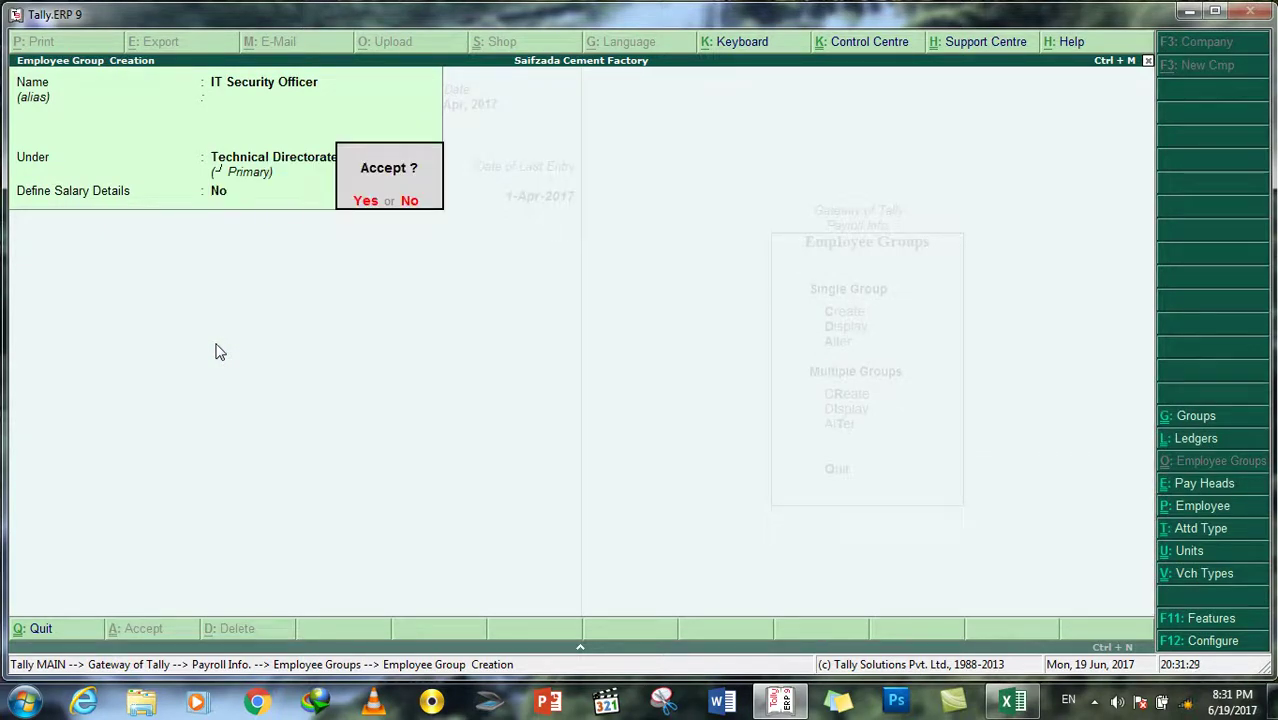
{"action": "key", "text": "y"}
Step: Display the list of employee groups to check the new group
{"action": "key", "text": "Escape"}
{"action": "key", "text": "Down"}
{"action": "key", "text": "Return"}
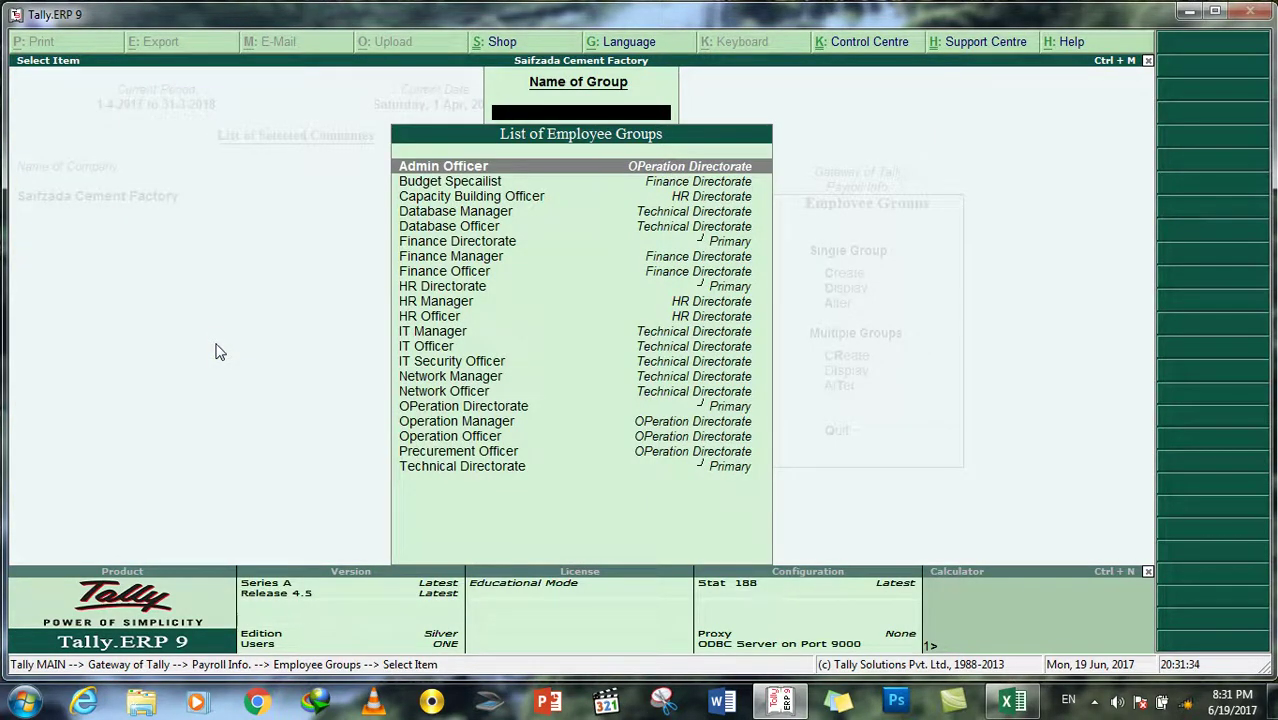
Step: Open IT Security Officer in Alter mode, delete it with Yes, and return to Payroll Info
{"action": "key", "text": "Down"}
{"action": "key", "text": "Escape"}
{"action": "key", "text": "Down"}
{"action": "key", "text": "Return"}
{"action": "key", "text": "Down"}
{"action": "key", "text": "Down"}
{"action": "key", "text": "Down"}
{"action": "key", "text": "Down"}
{"action": "key", "text": "Down"}
{"action": "key", "text": "Down"}
{"action": "key", "text": "Down"}
{"action": "key", "text": "Down"}
{"action": "key", "text": "Down"}
{"action": "key", "text": "Down"}
{"action": "key", "text": "Down"}
{"action": "key", "text": "Down"}
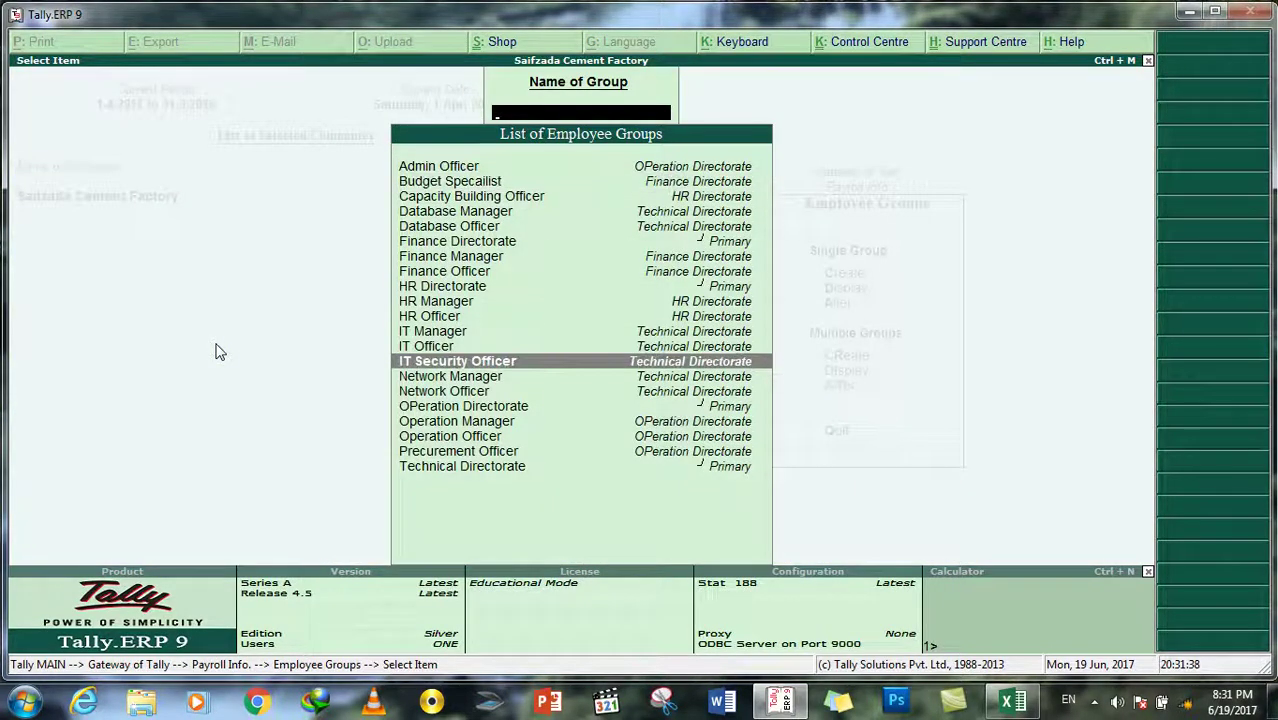
{"action": "key", "text": "Return"}
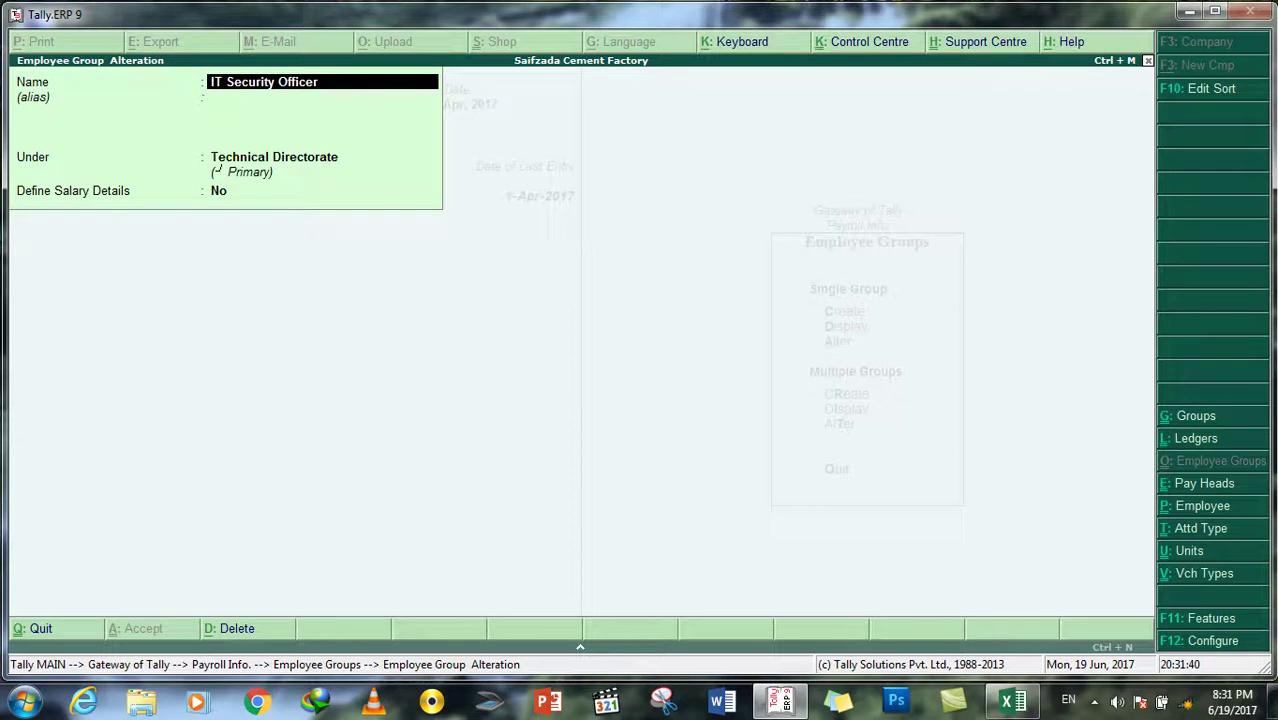
{"action": "left_click", "coordinate": [212, 635]}
{"action": "key", "text": "y"}
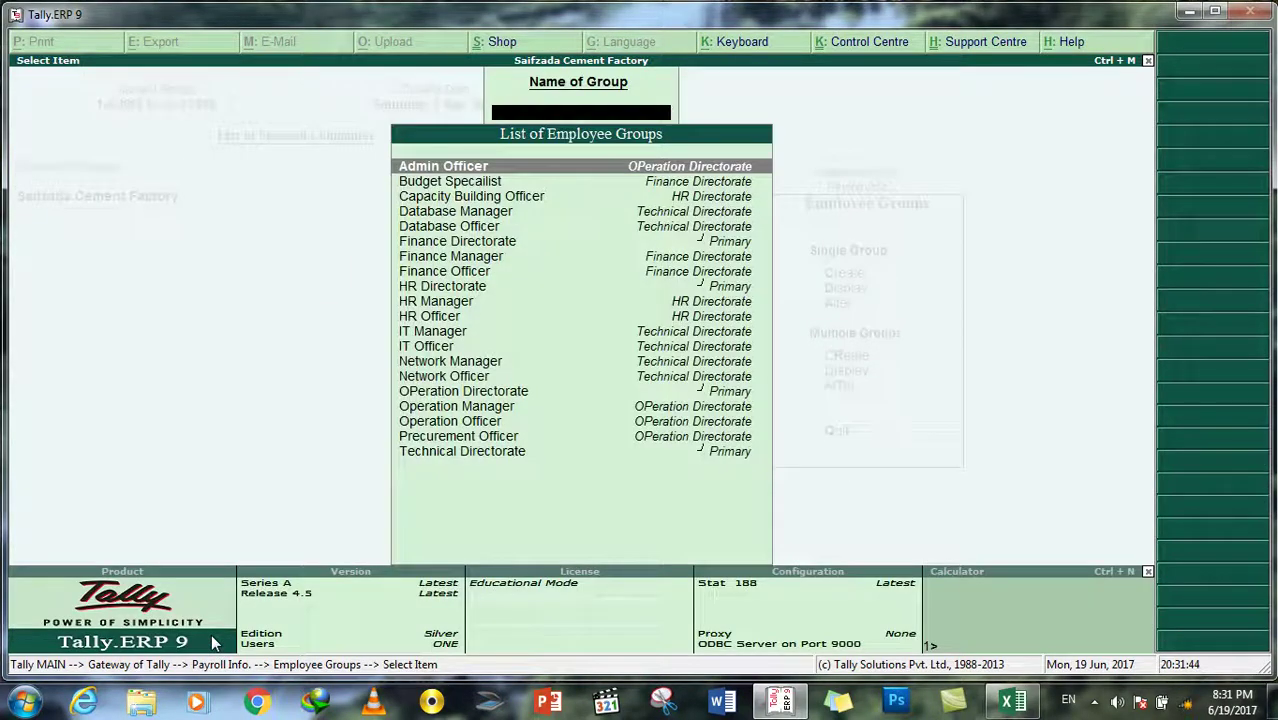
{"action": "key", "text": "Escape"}
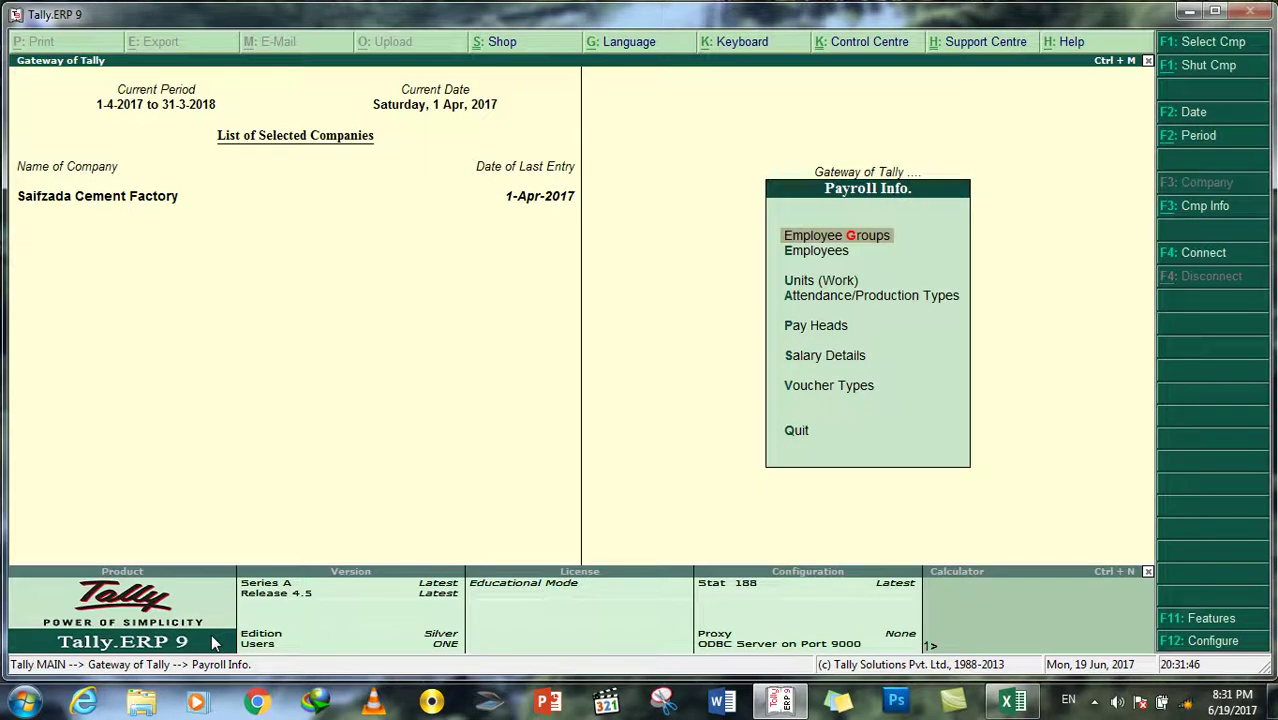